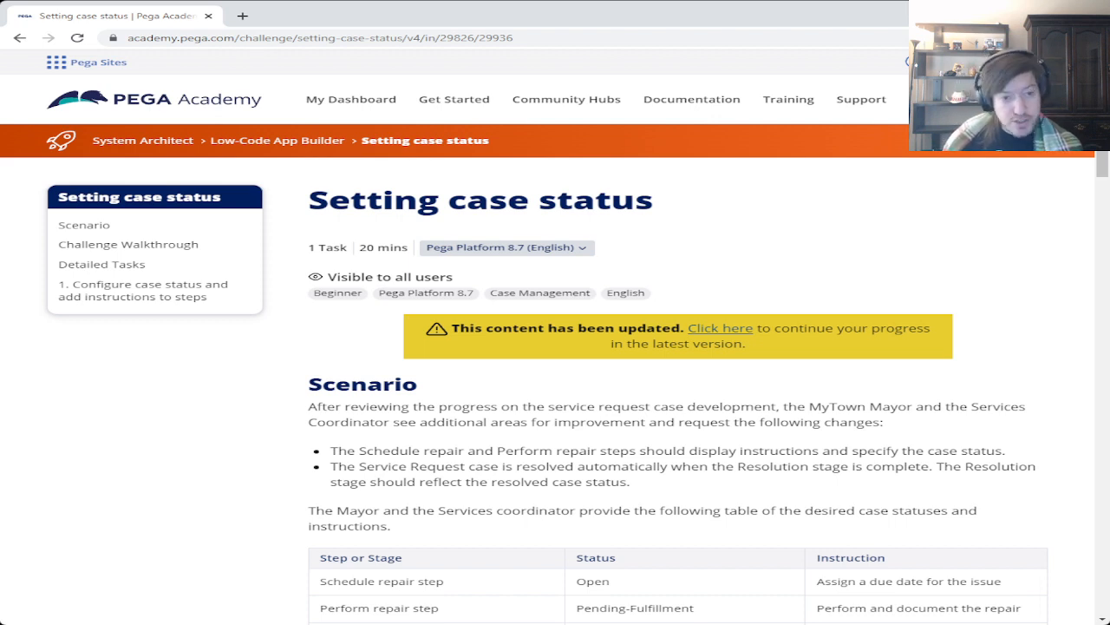
- Review the Setting case status challenge's expected duration and the scenario's requested changes
{"action": "double_click", "coordinate": [393, 248]}
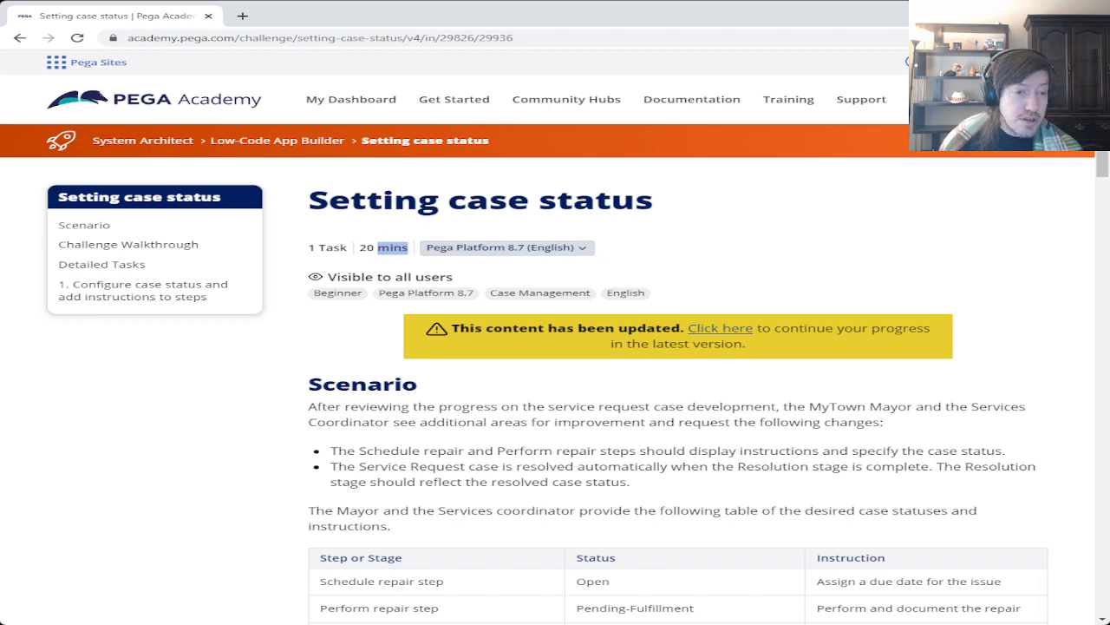
{"action": "left_click_drag", "start_coordinate": [367, 248], "coordinate": [402, 248]}
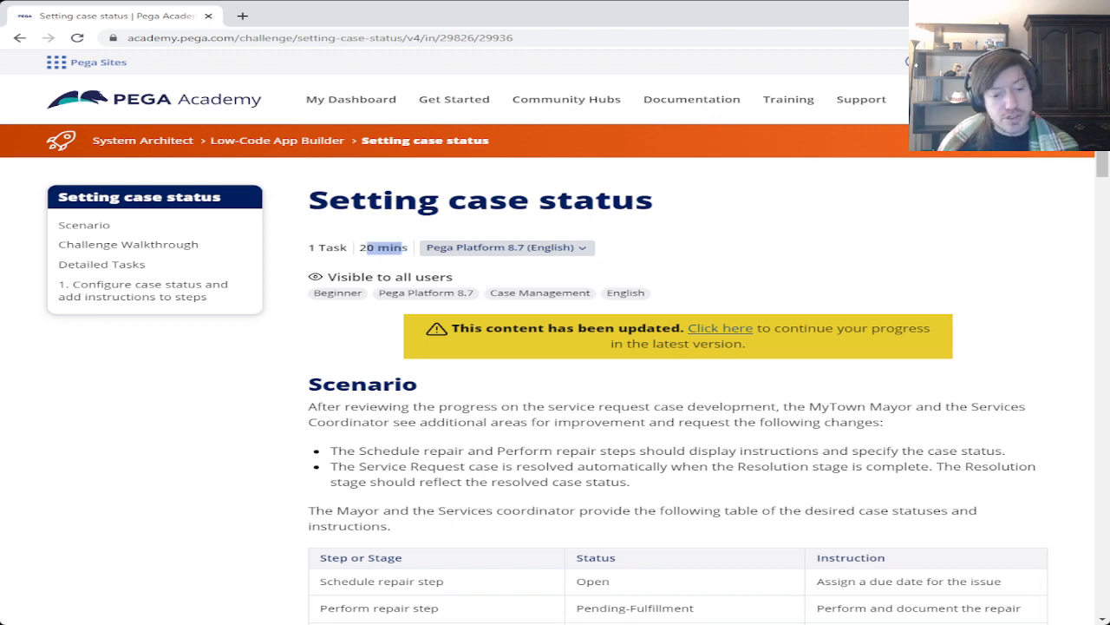
{"action": "scroll", "coordinate": [556, 373], "scroll_direction": "down", "scroll_amount": 2}
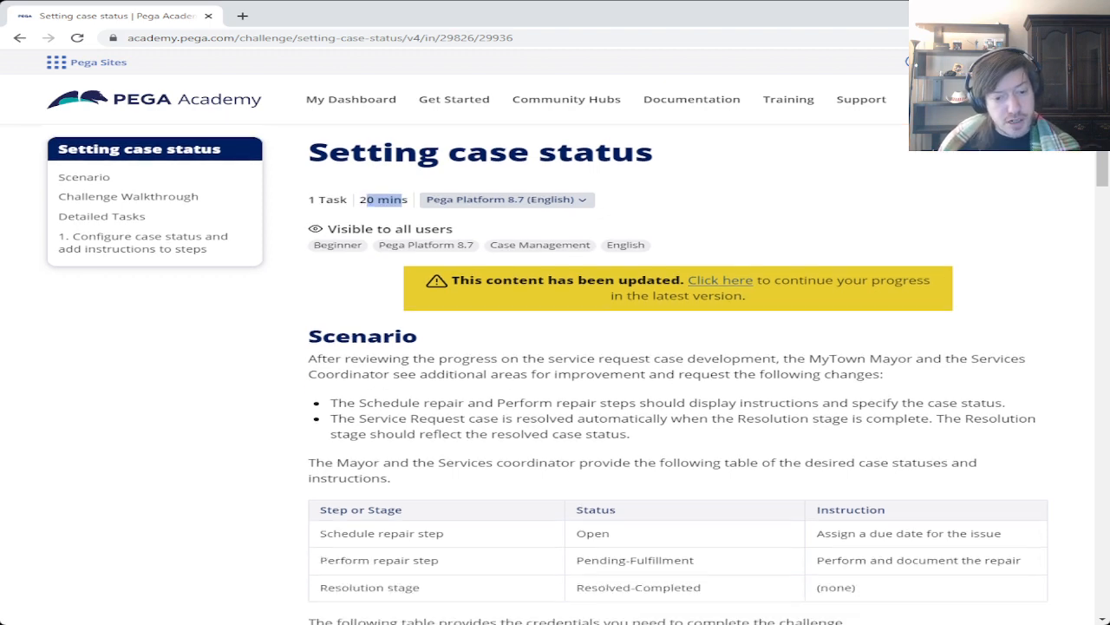
{"action": "scroll", "coordinate": [708, 376], "scroll_direction": "up", "scroll_amount": 2}
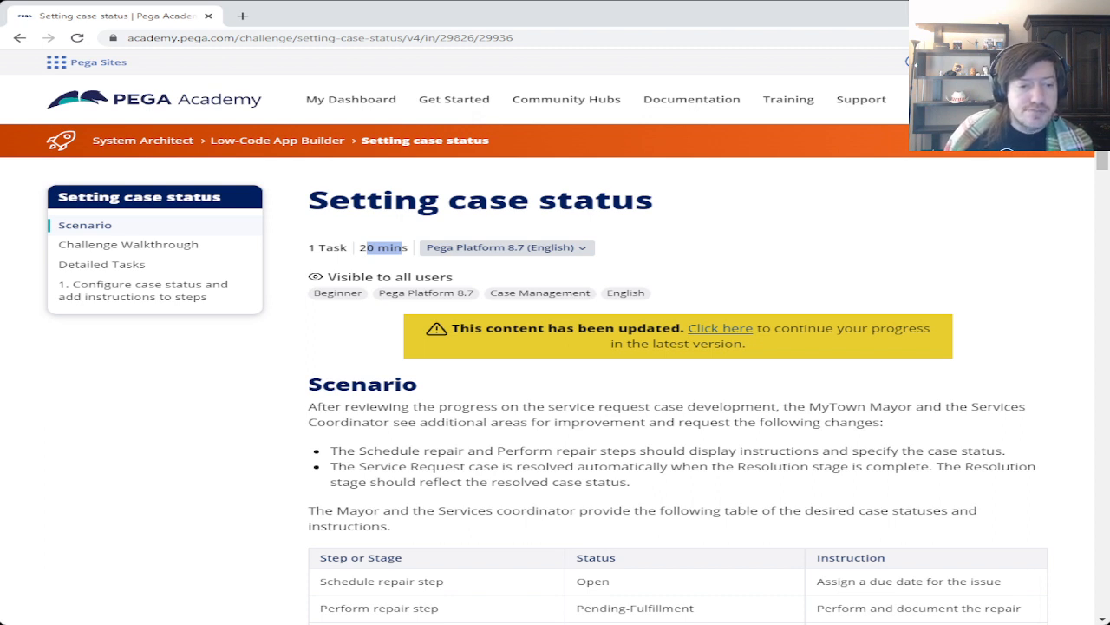
{"action": "left_click", "coordinate": [385, 248]}
{"action": "scroll", "coordinate": [555, 390], "scroll_direction": "down", "scroll_amount": 2}
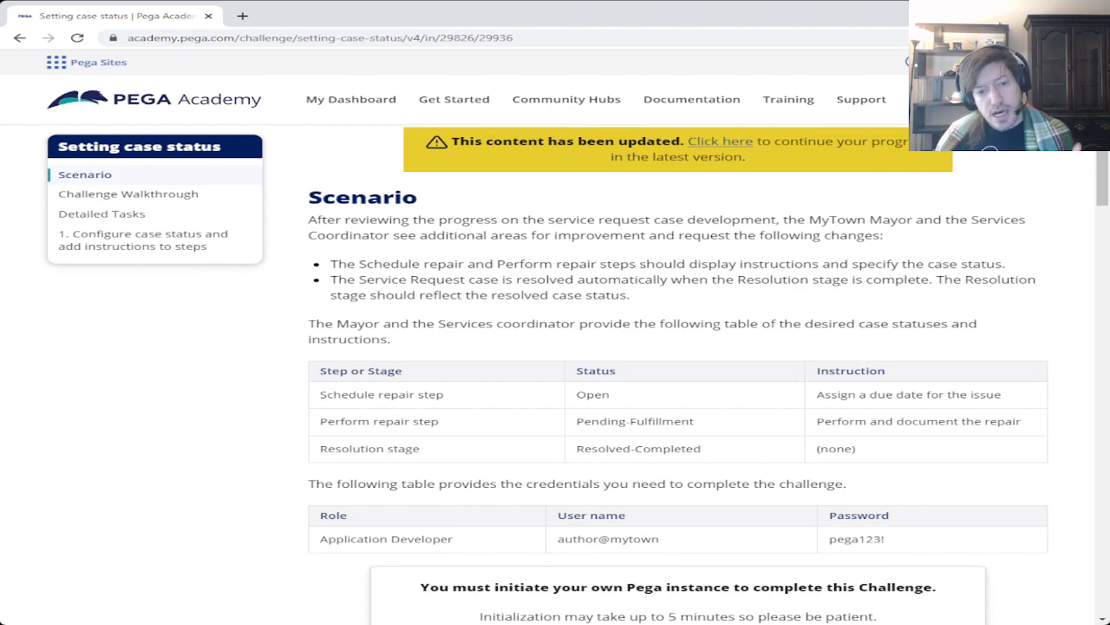
{"action": "scroll", "coordinate": [555, 390], "scroll_direction": "up", "scroll_amount": 2}
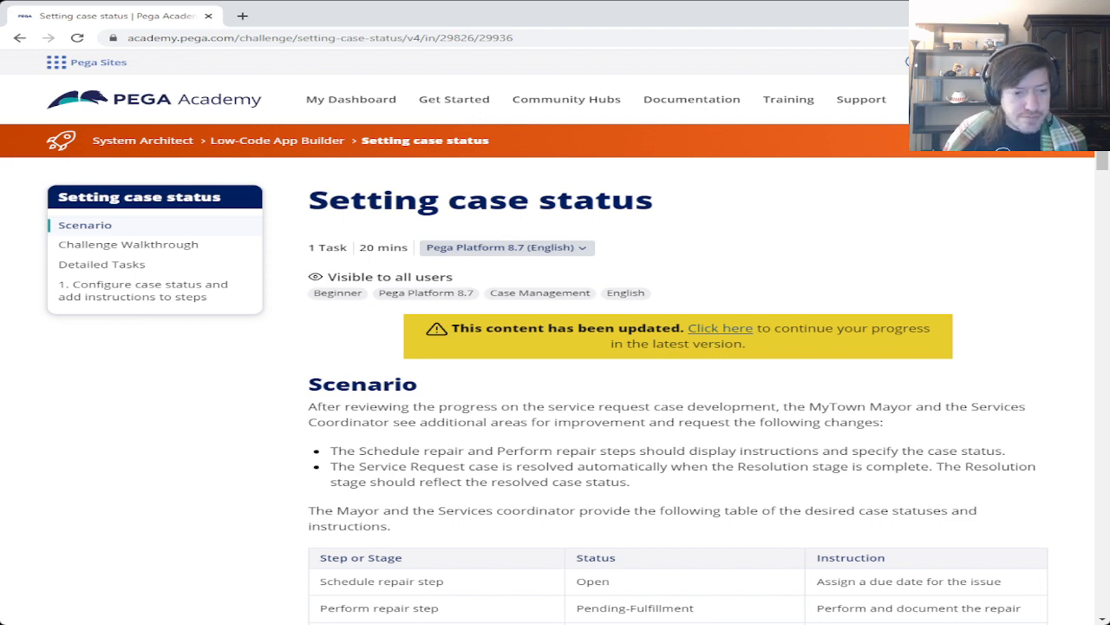
{"action": "scroll", "coordinate": [677, 391], "scroll_direction": "down", "scroll_amount": 3}
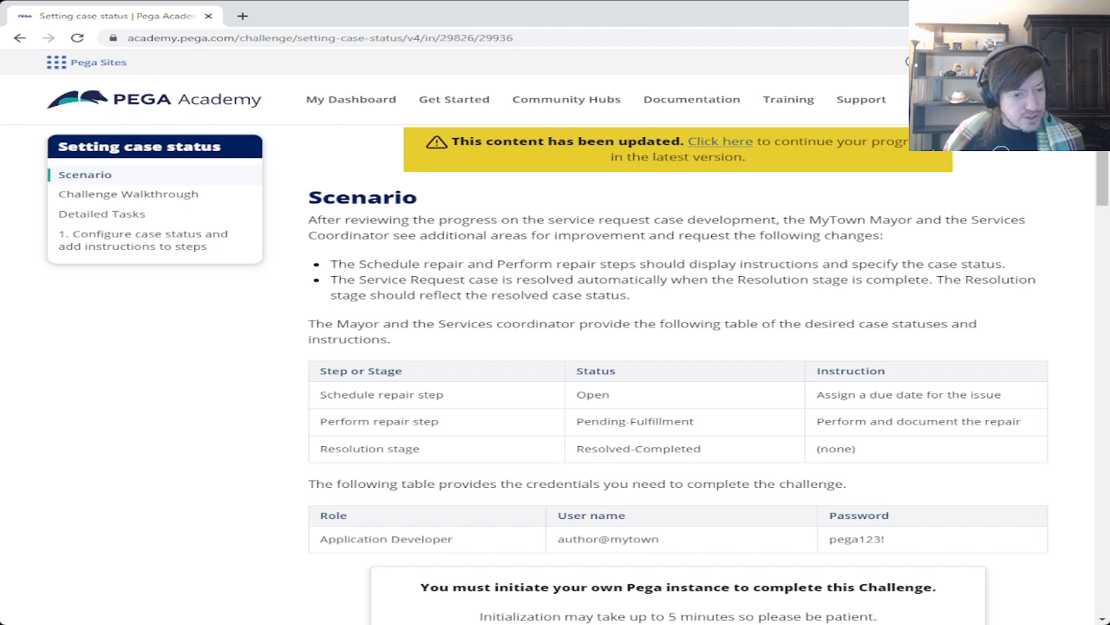
- Examine the required case statuses and instructions for the Schedule repair step, Perform repair step and Resolution stage
{"action": "scroll", "coordinate": [694, 373], "scroll_direction": "down", "scroll_amount": 2}
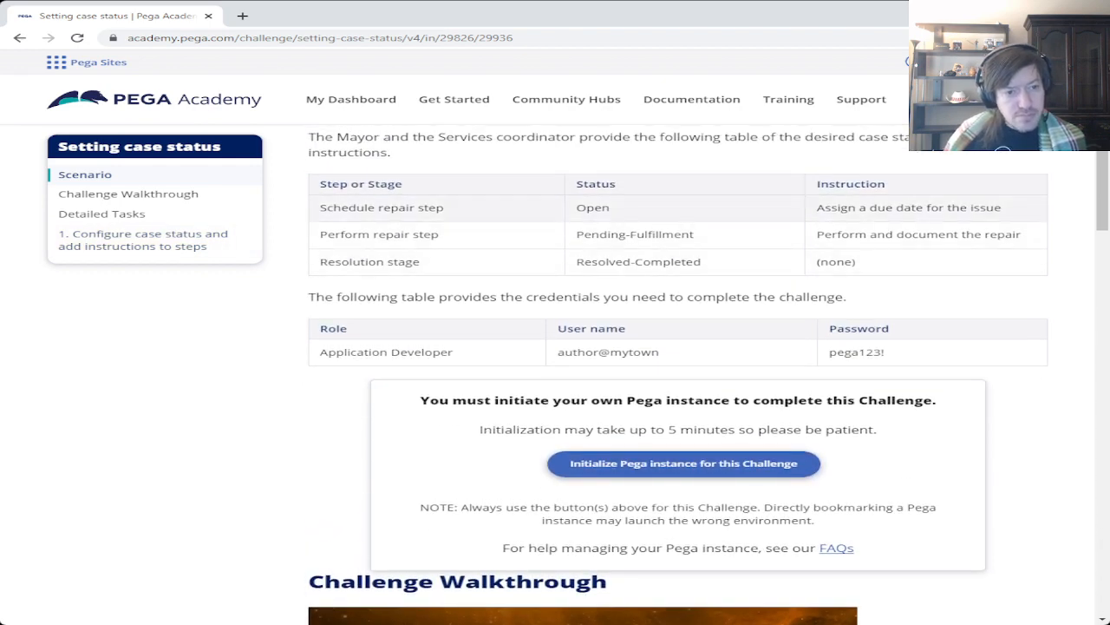
{"action": "triple_click", "coordinate": [381, 208]}
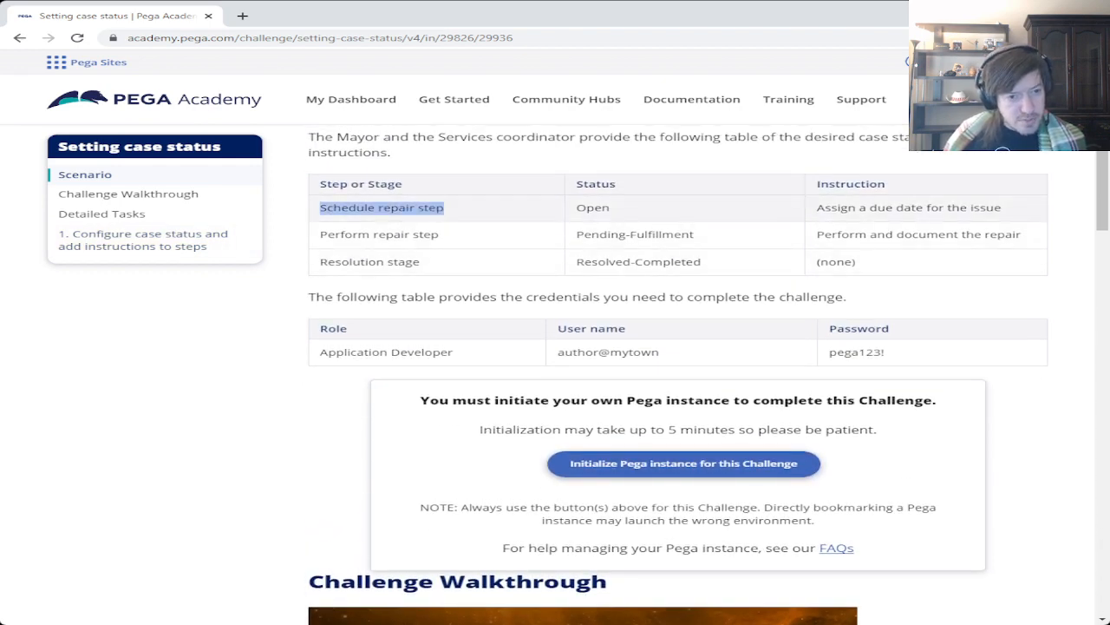
{"action": "double_click", "coordinate": [594, 208]}
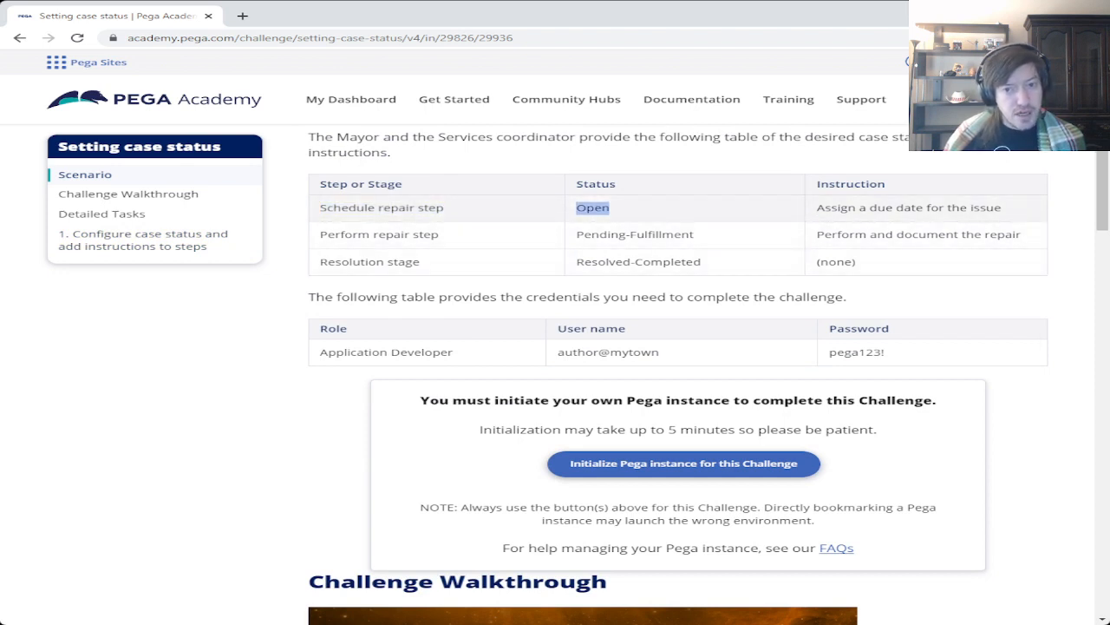
{"action": "left_click_drag", "start_coordinate": [817, 208], "coordinate": [1003, 208]}
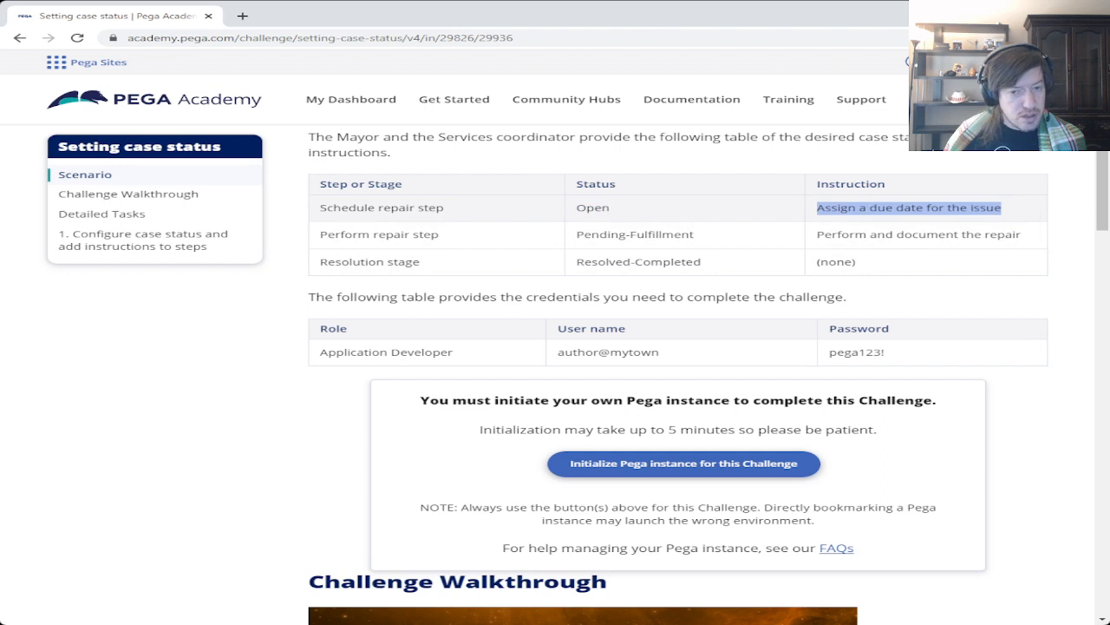
{"action": "left_click_drag", "start_coordinate": [320, 234], "coordinate": [439, 234]}
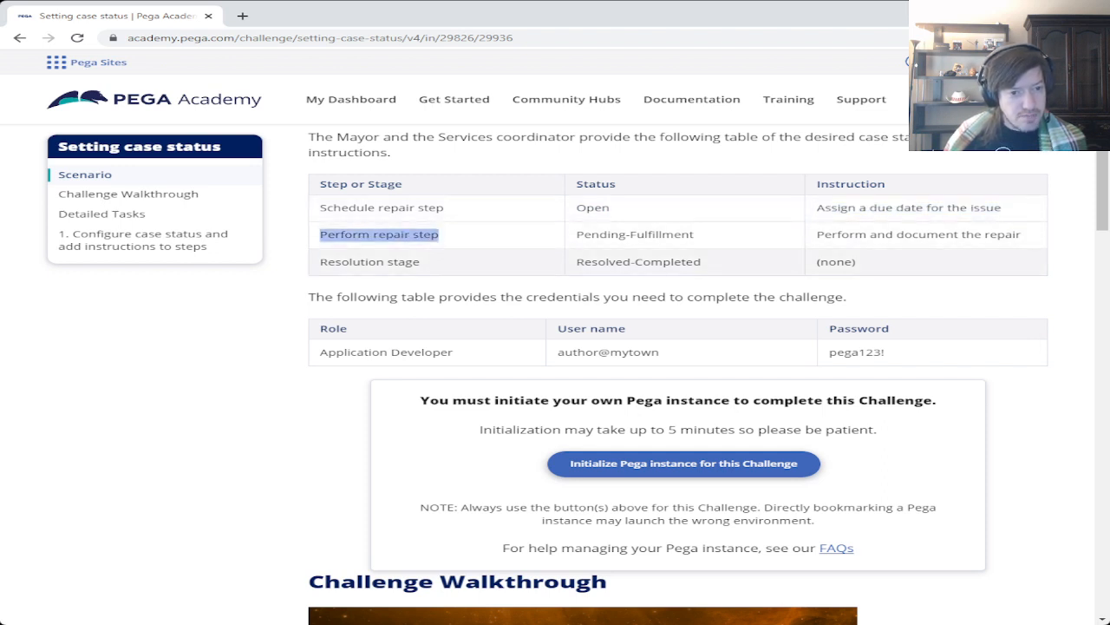
{"action": "left_click_drag", "start_coordinate": [321, 261], "coordinate": [453, 297]}
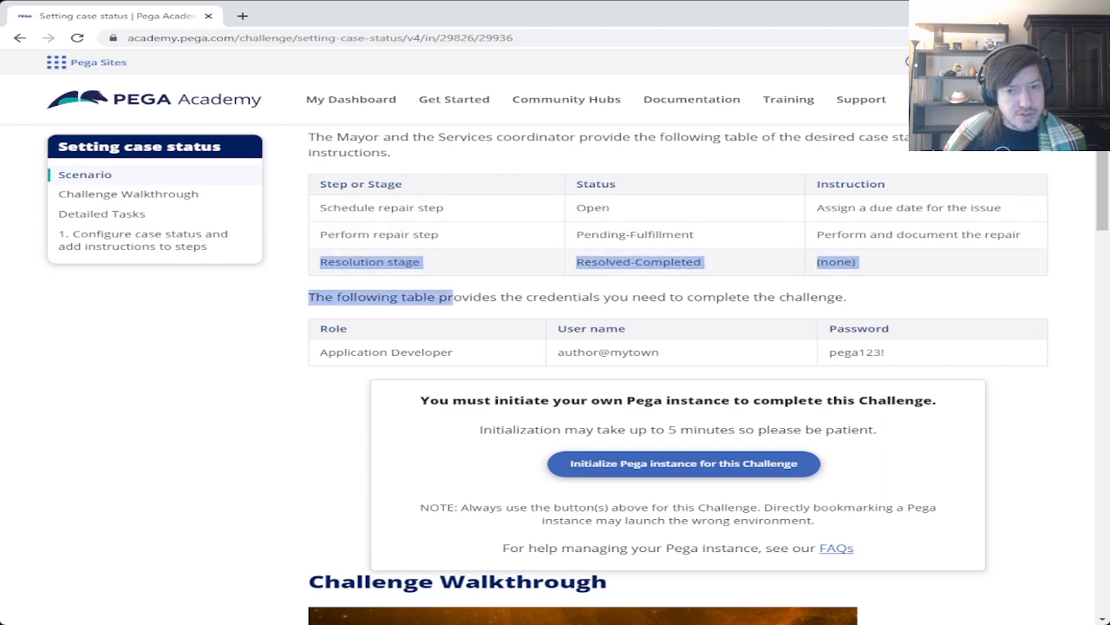
{"action": "left_click", "coordinate": [453, 296]}
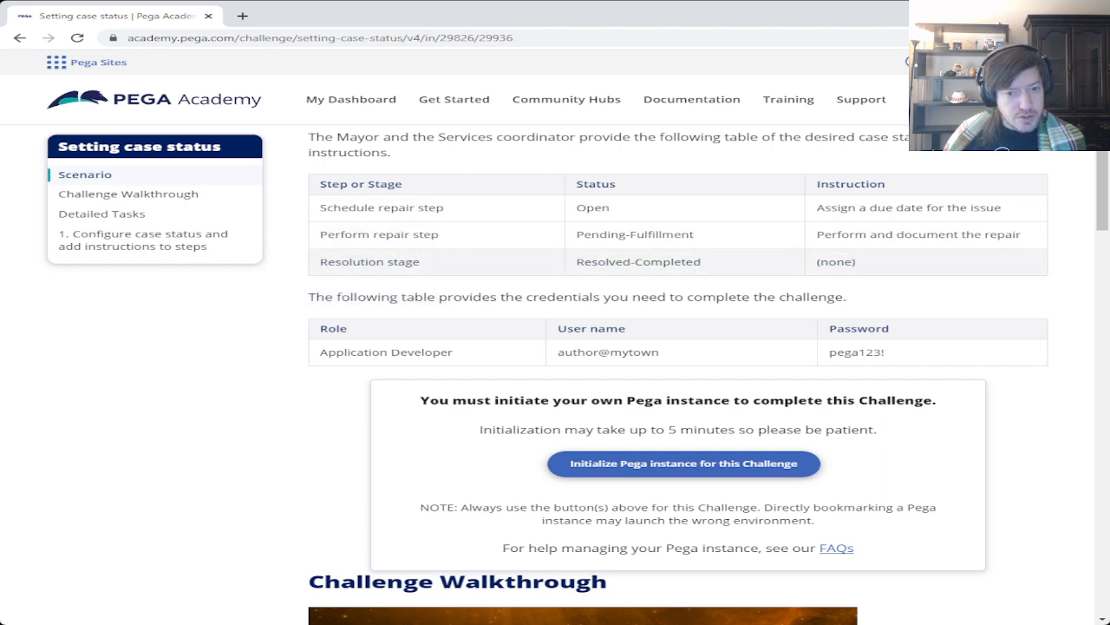
{"action": "left_click_drag", "start_coordinate": [576, 261], "coordinate": [701, 261]}
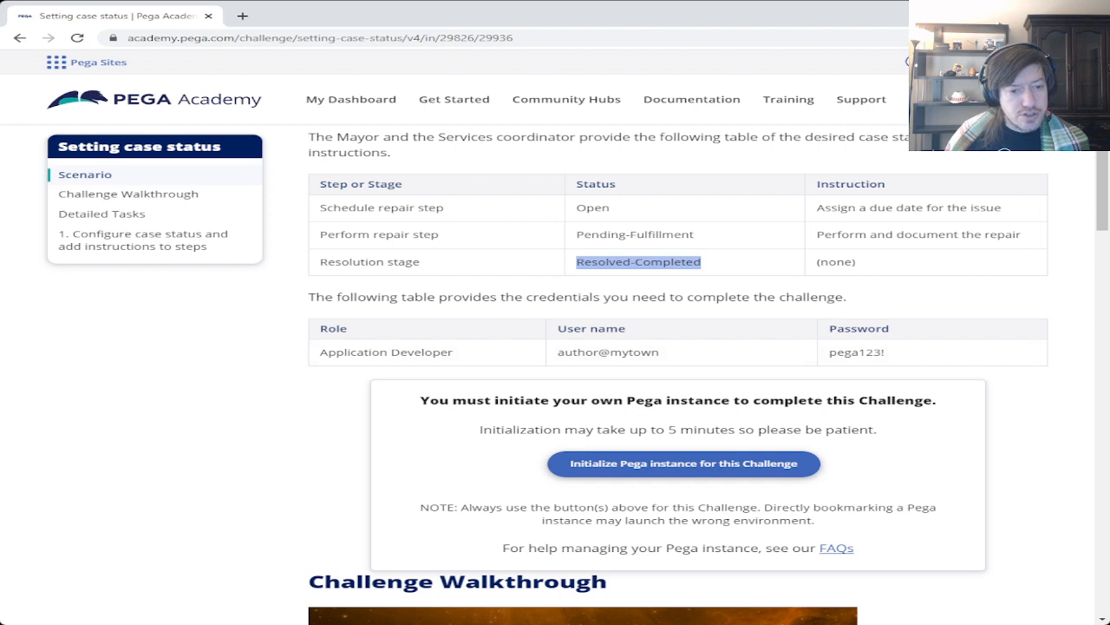
- Initialize the Pega instance for this challenge
{"action": "scroll", "coordinate": [677, 373], "scroll_direction": "down", "scroll_amount": 1}
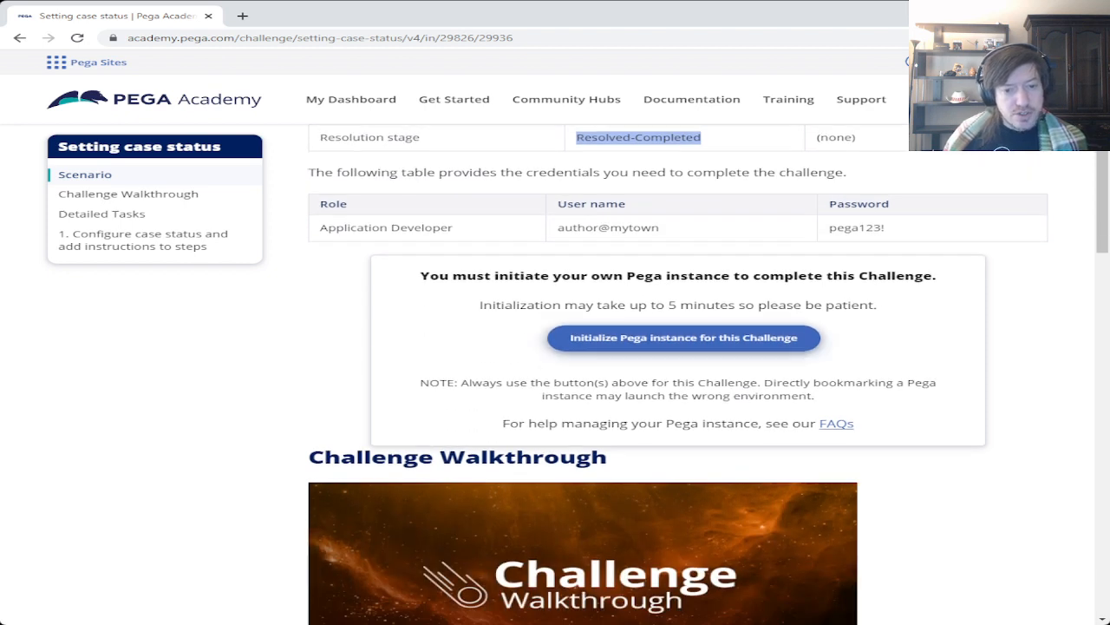
{"action": "left_click", "coordinate": [684, 337]}
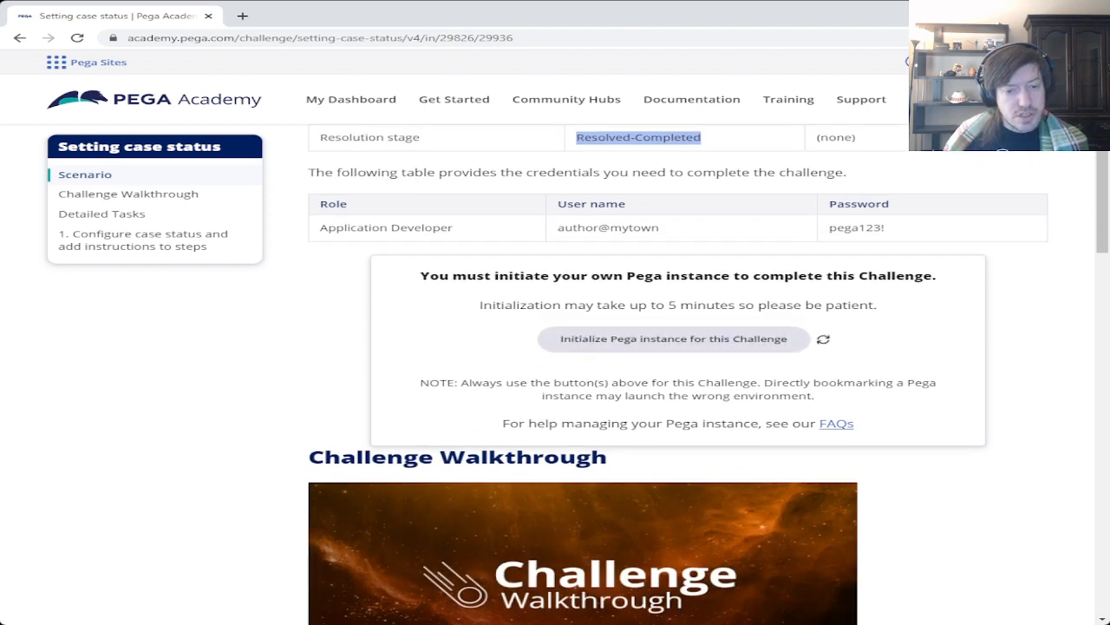
- Look through the challenge's walkthrough section and detailed tasks for configuring case status and adding instructions to steps
{"action": "scroll", "coordinate": [677, 373], "scroll_direction": "down", "scroll_amount": 2}
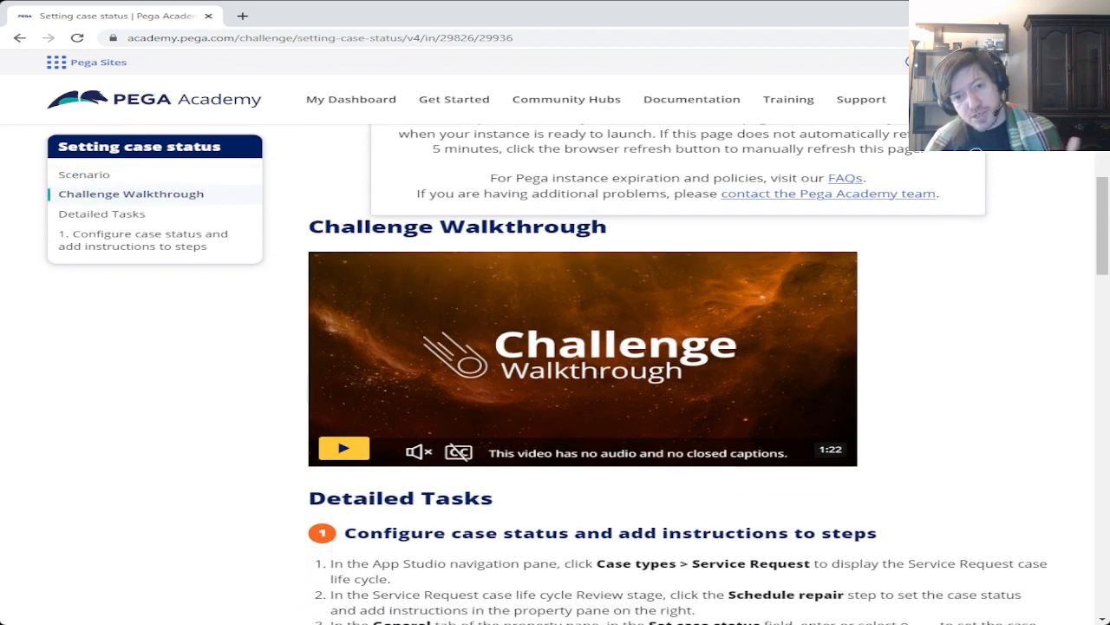
{"action": "scroll", "coordinate": [648, 374], "scroll_direction": "up", "scroll_amount": 1}
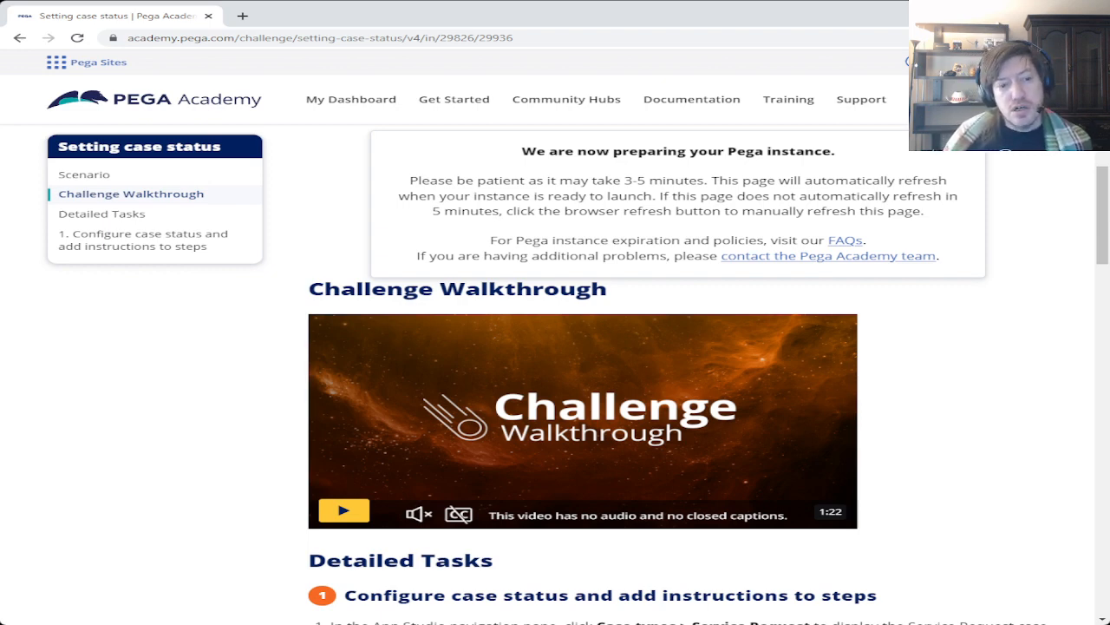
{"action": "scroll", "coordinate": [676, 373], "scroll_direction": "down", "scroll_amount": 4}
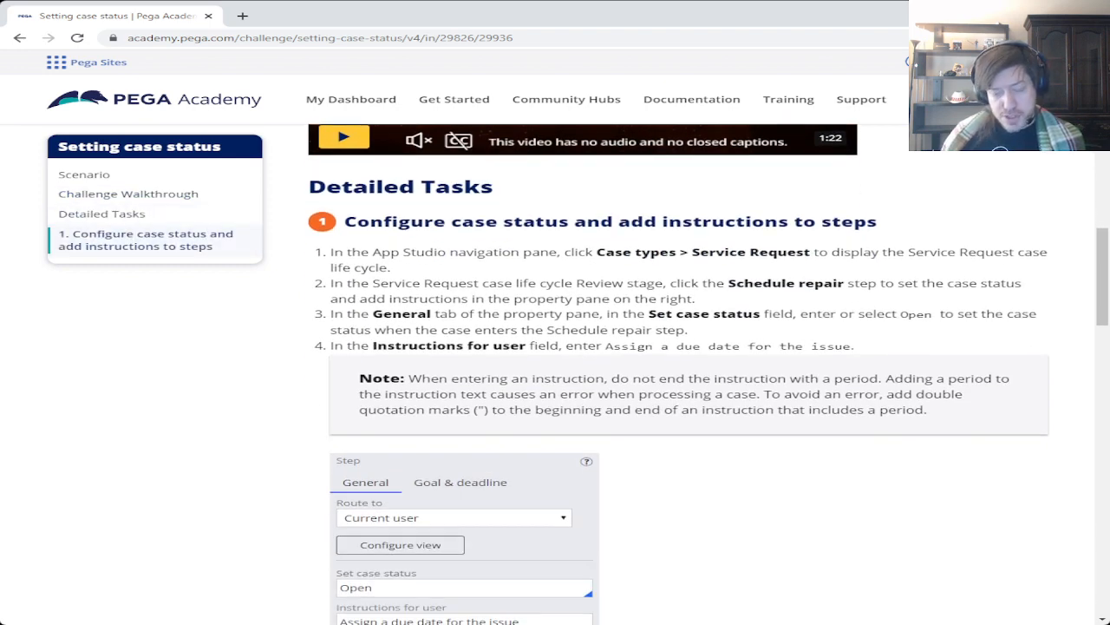
{"action": "scroll", "coordinate": [677, 373], "scroll_direction": "up", "scroll_amount": 1}
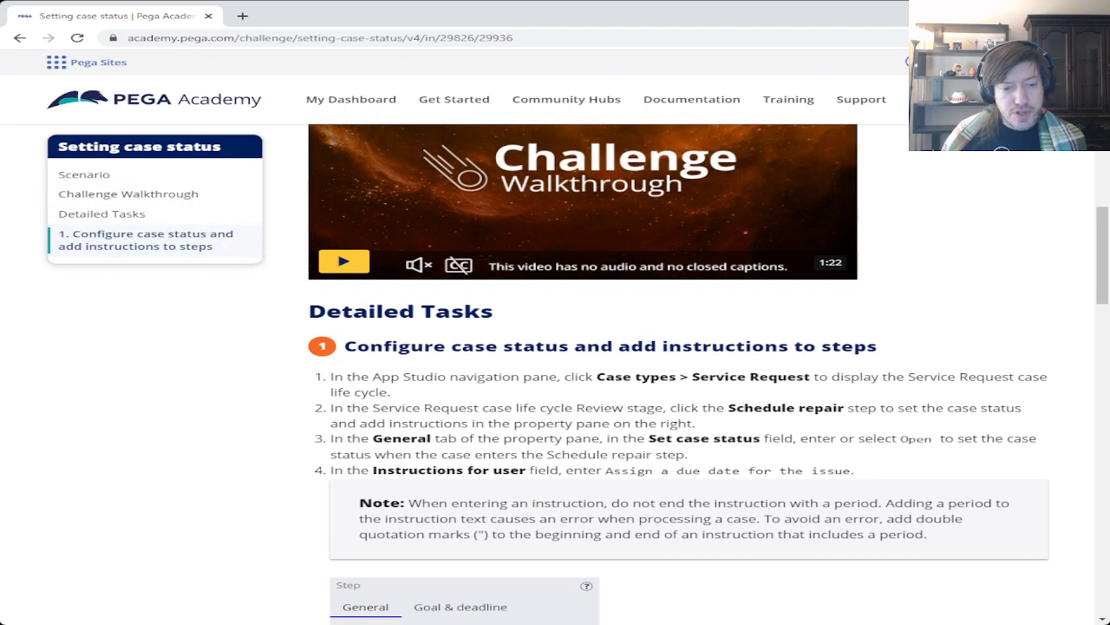
{"action": "scroll", "coordinate": [677, 373], "scroll_direction": "up", "scroll_amount": 3}
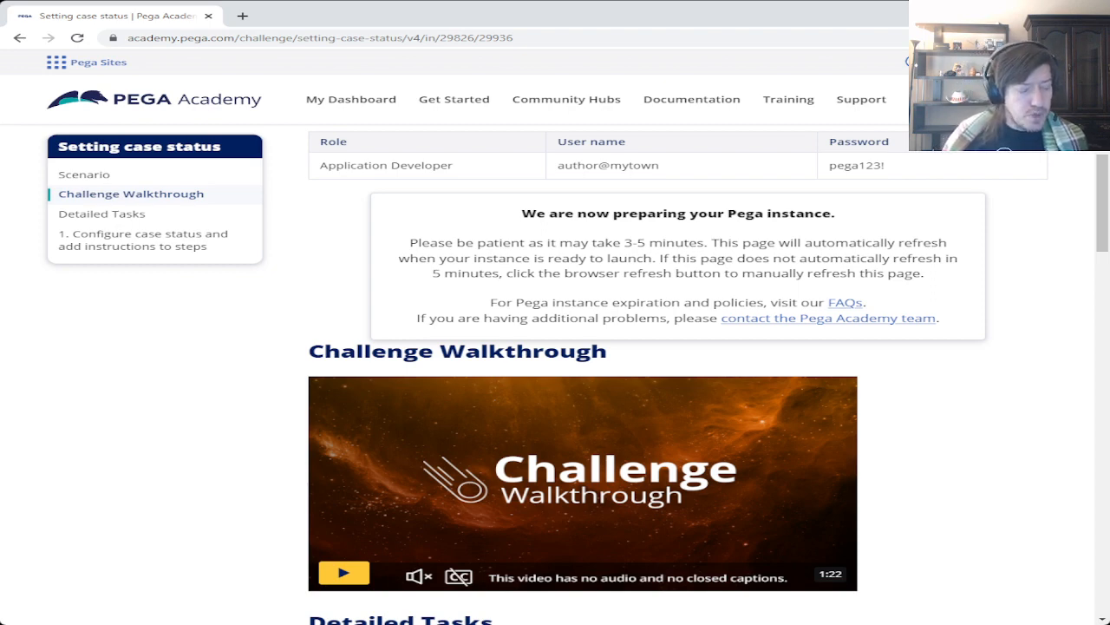
{"action": "scroll", "coordinate": [676, 377], "scroll_direction": "up", "scroll_amount": 3}
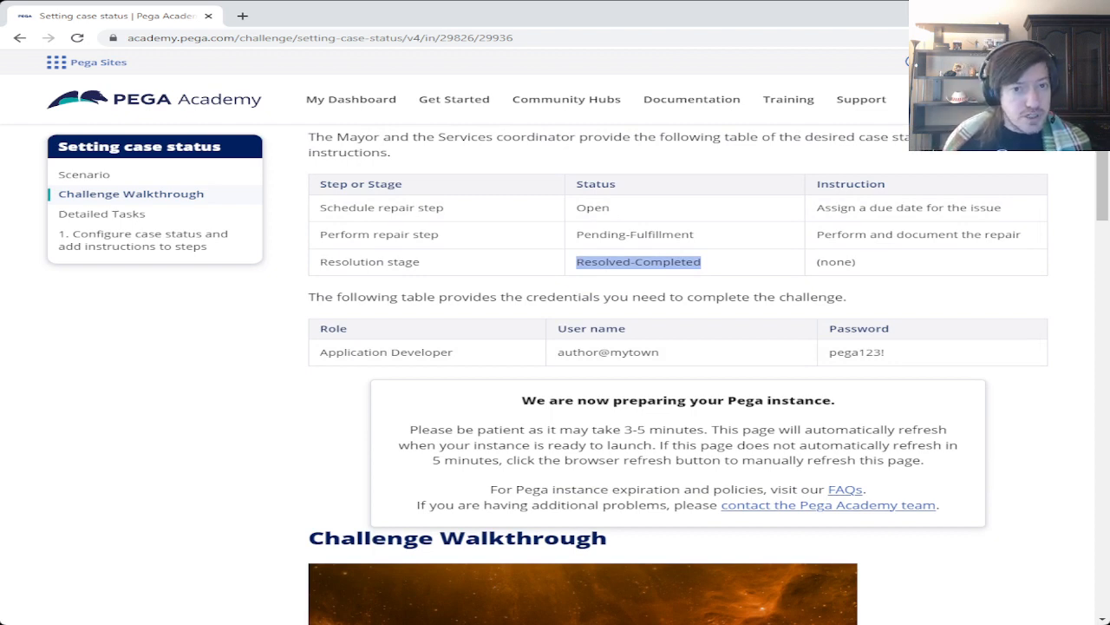
- Launch the challenge's Pega instance and fill in the login user name with the one listed for the Application Developer
{"action": "scroll", "coordinate": [677, 373], "scroll_direction": "down", "scroll_amount": 2}
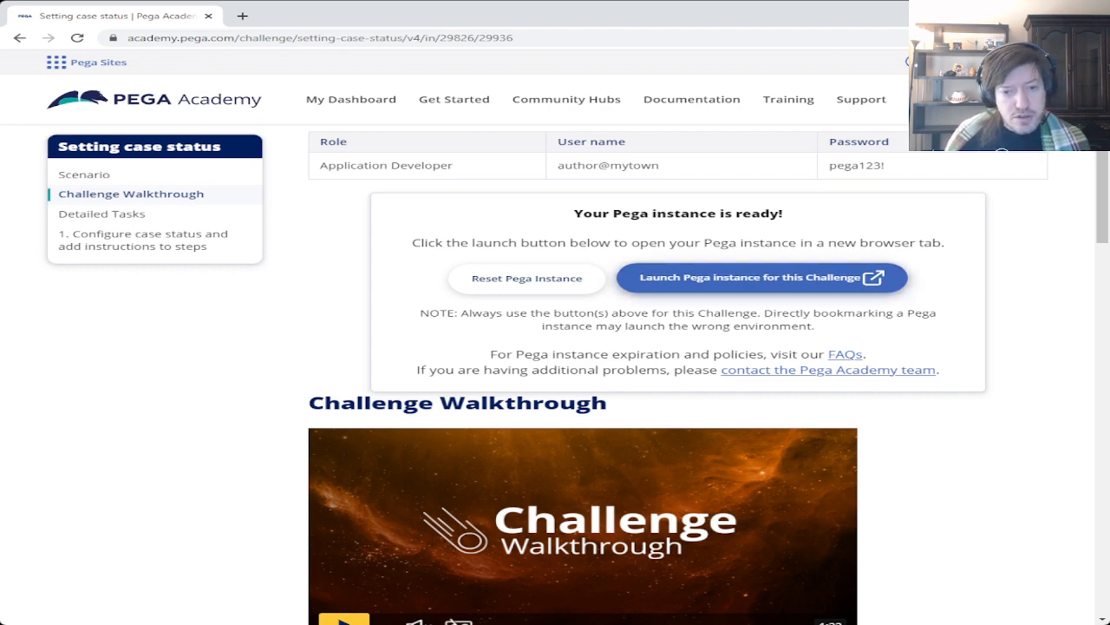
{"action": "left_click", "coordinate": [762, 278]}
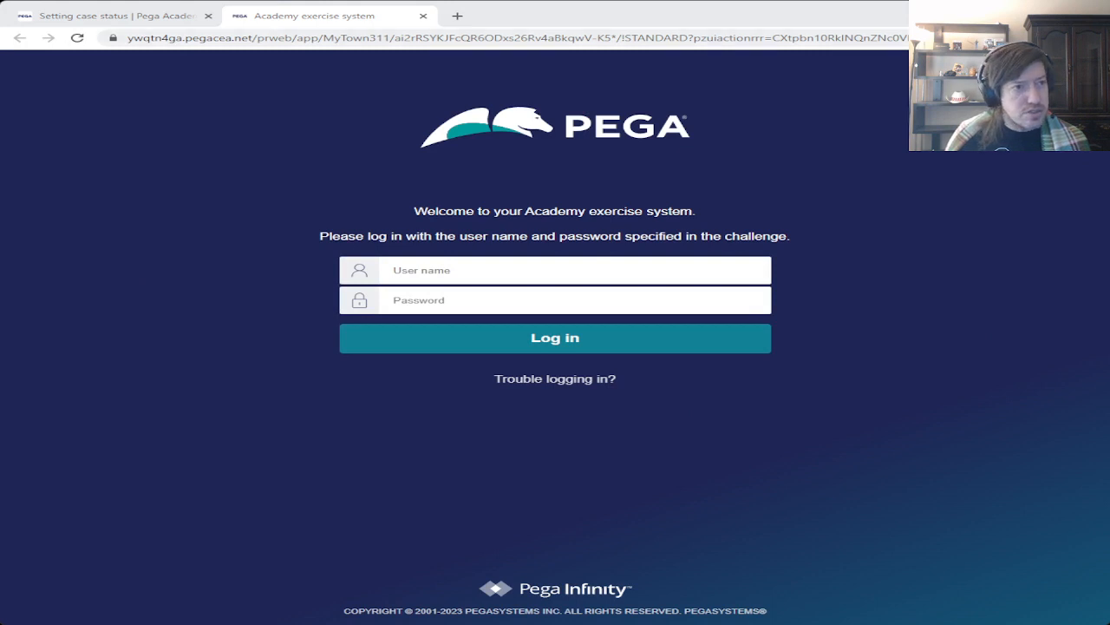
{"action": "left_click", "coordinate": [115, 15]}
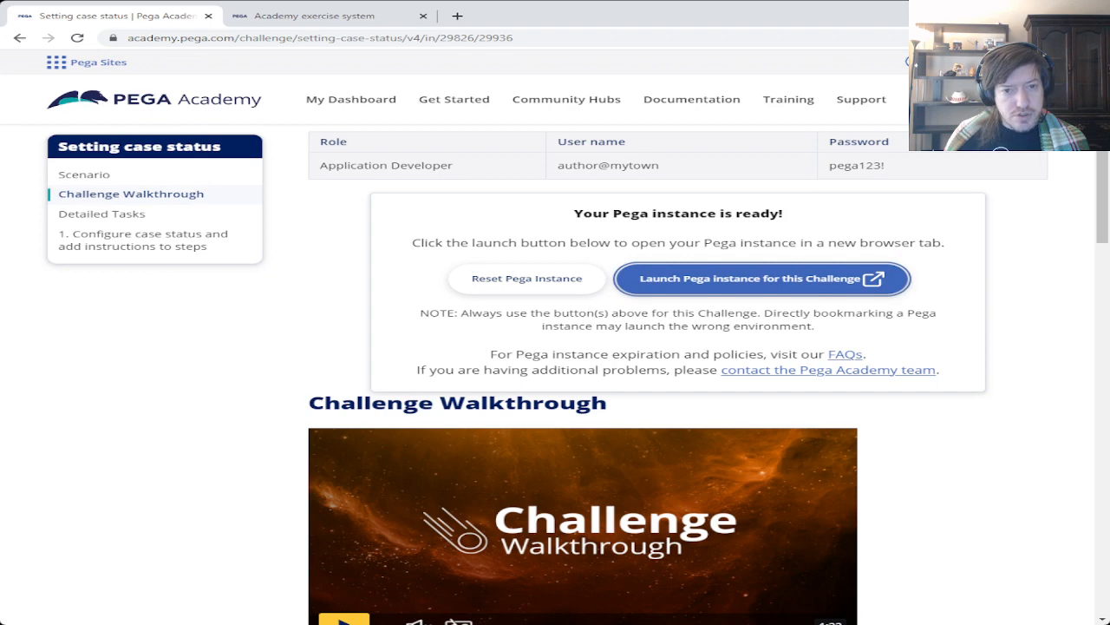
{"action": "left_click_drag", "start_coordinate": [659, 165], "coordinate": [557, 164]}
{"action": "key", "text": "ctrl+c"}
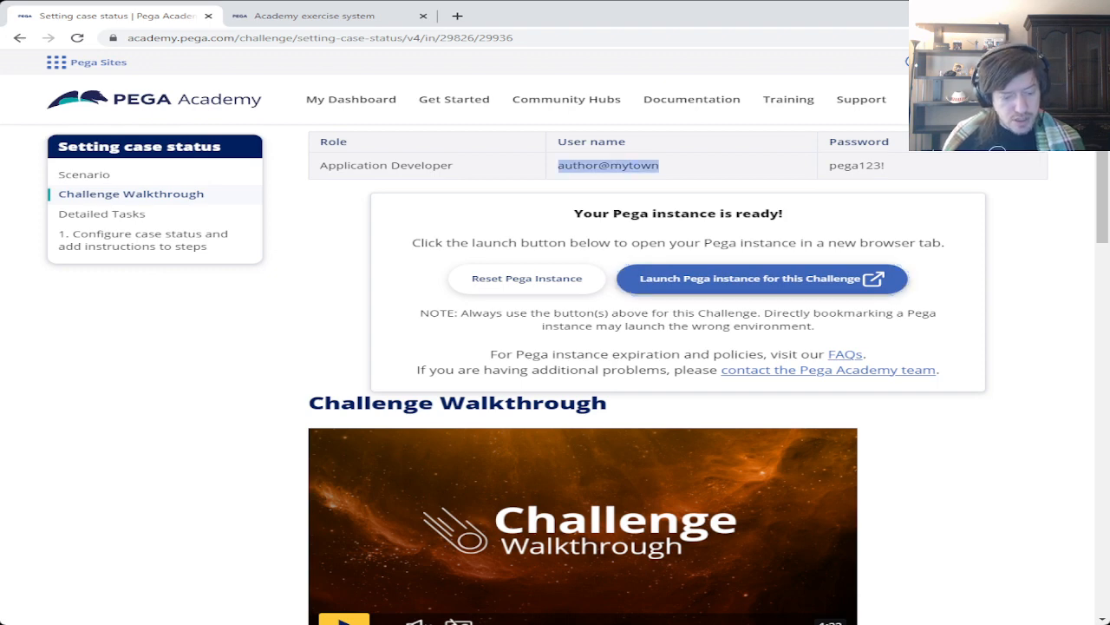
{"action": "left_click", "coordinate": [303, 16]}
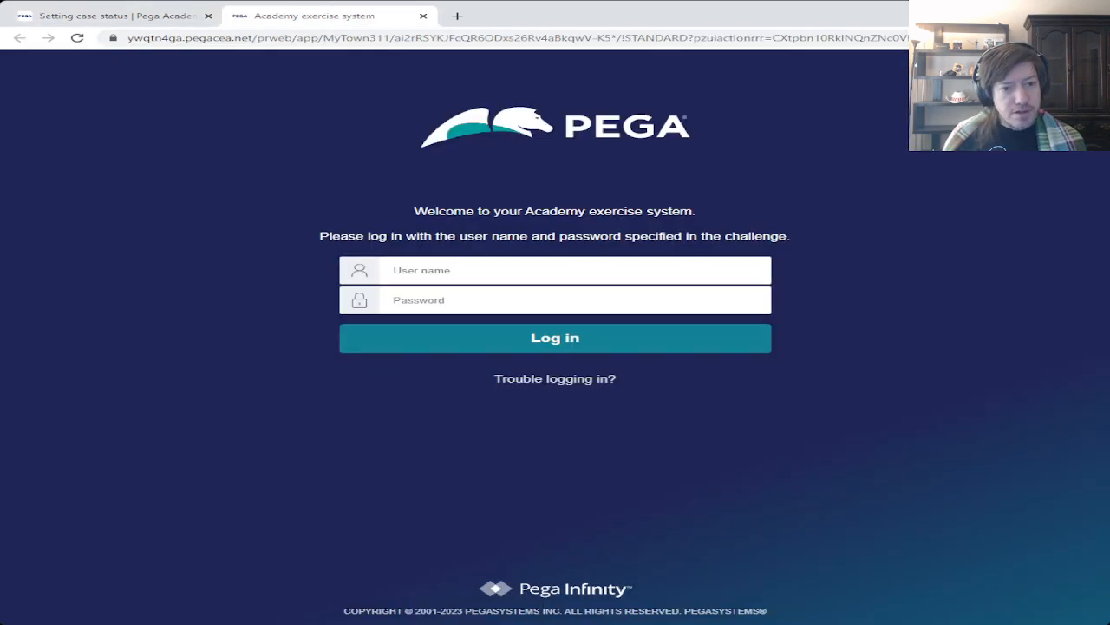
{"action": "left_click", "coordinate": [555, 269]}
{"action": "key", "text": "ctrl+v"}
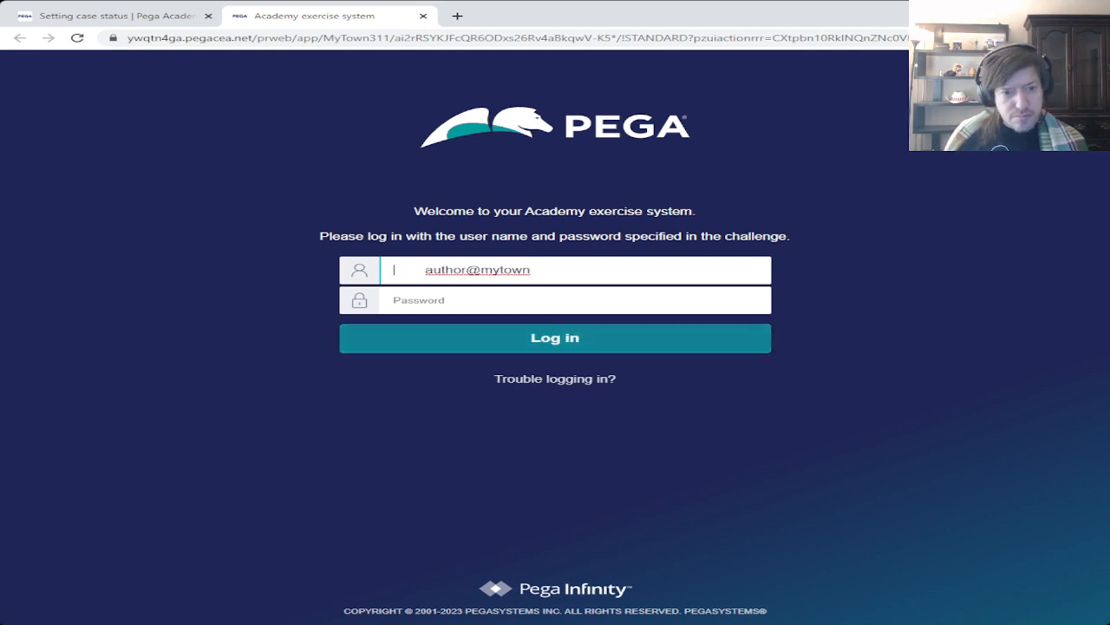
{"action": "key", "text": "BackSpace"}
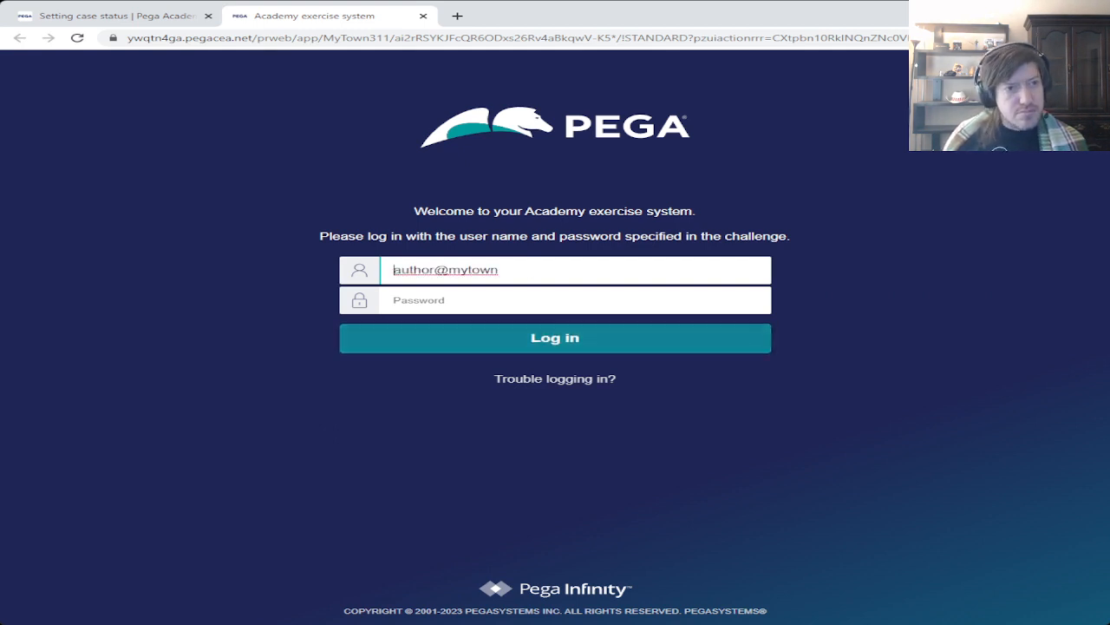
- Copy the Application Developer password from the challenge page into the login form's password field and log in
{"action": "left_click", "coordinate": [116, 16]}
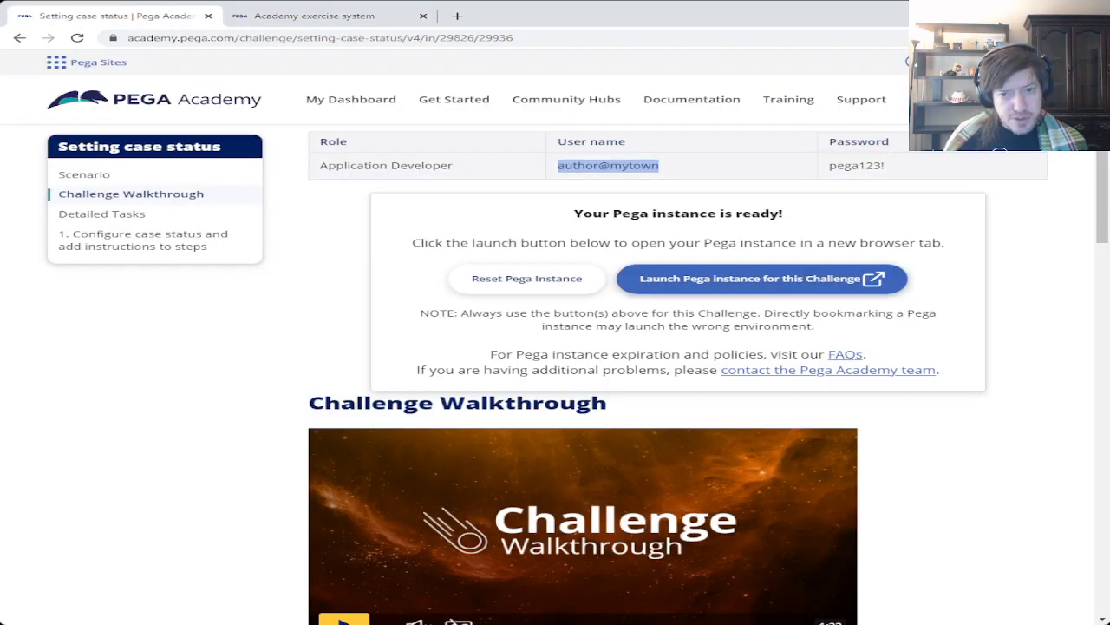
{"action": "left_click_drag", "start_coordinate": [829, 165], "coordinate": [885, 164]}
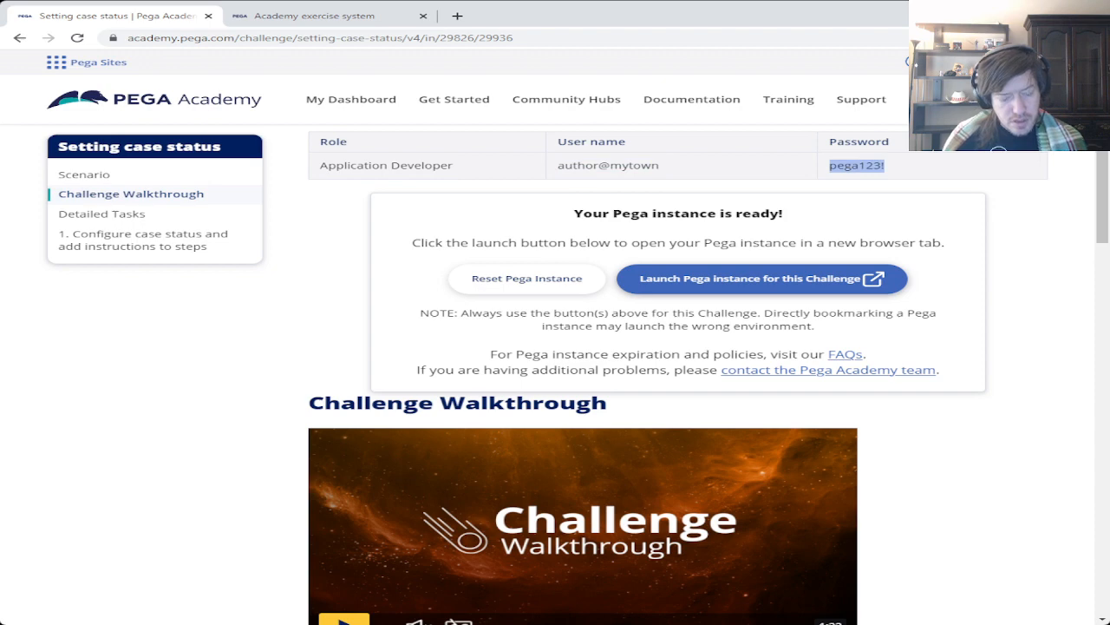
{"action": "left_click", "coordinate": [303, 16]}
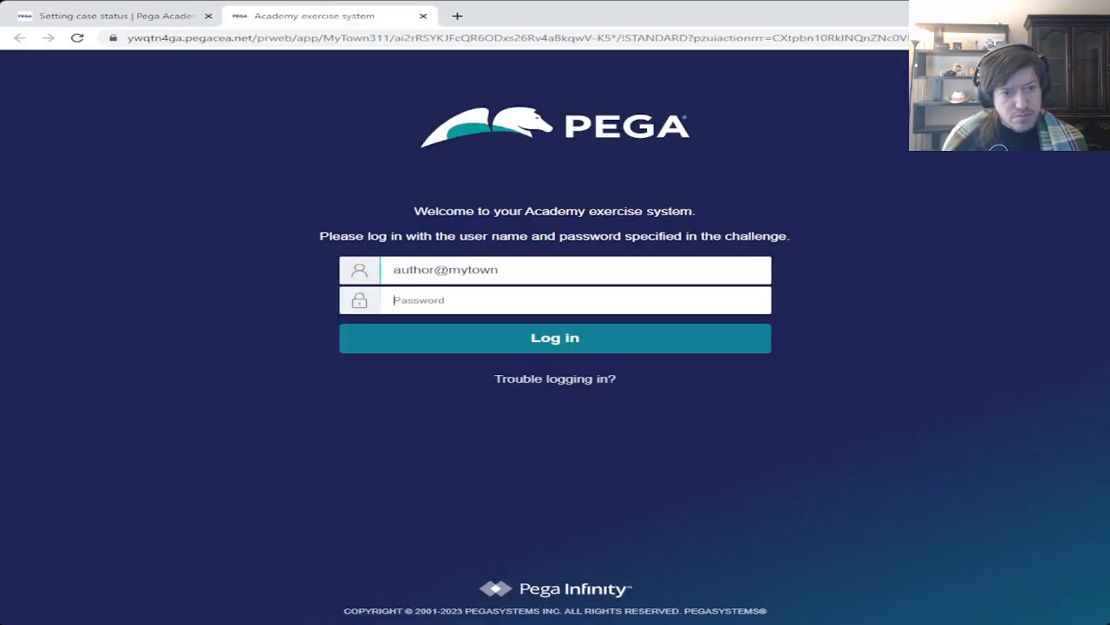
{"action": "key", "text": "ctrl+v"}
{"action": "key", "text": "Return"}
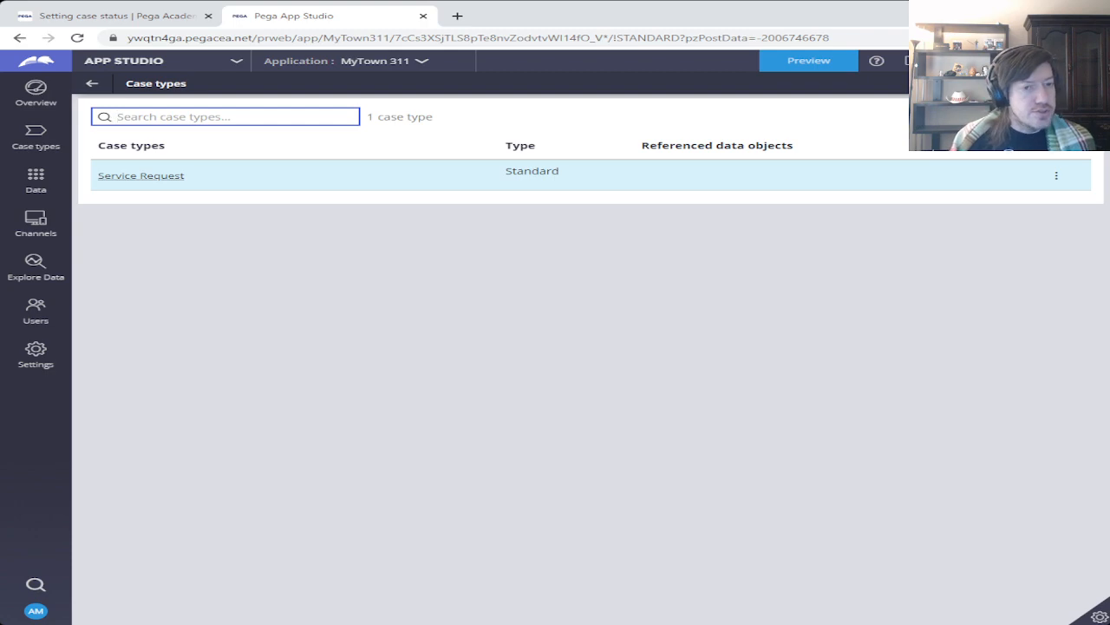
- Check the first detailed tasks on the challenge page, and open the Service Request case type's life cycle in App Studio
{"action": "left_click", "coordinate": [111, 16]}
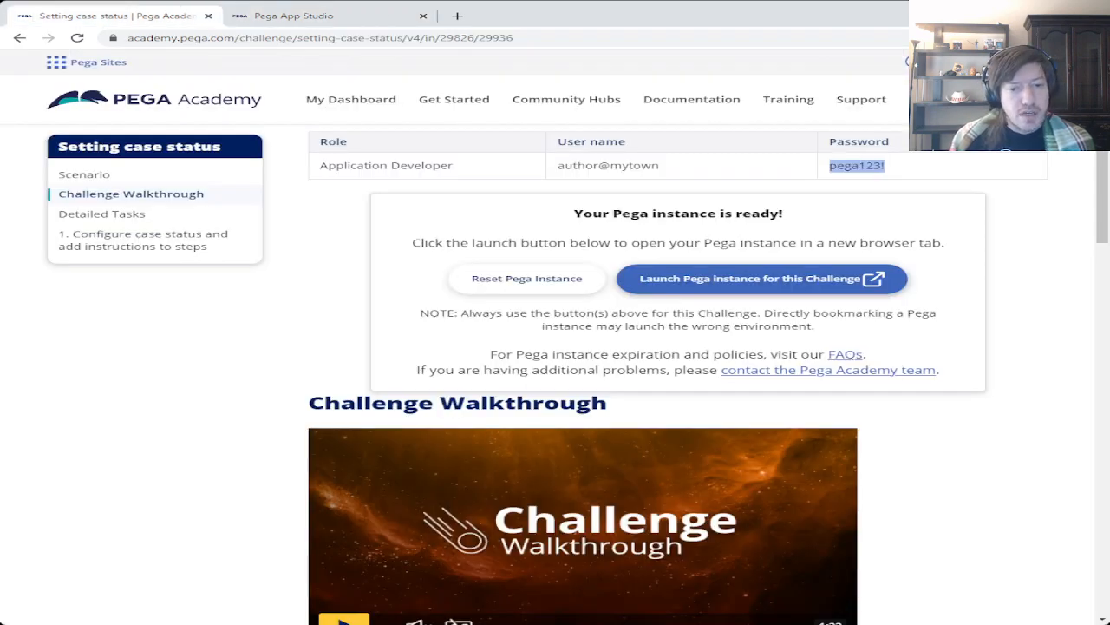
{"action": "scroll", "coordinate": [677, 373], "scroll_direction": "down", "scroll_amount": 5}
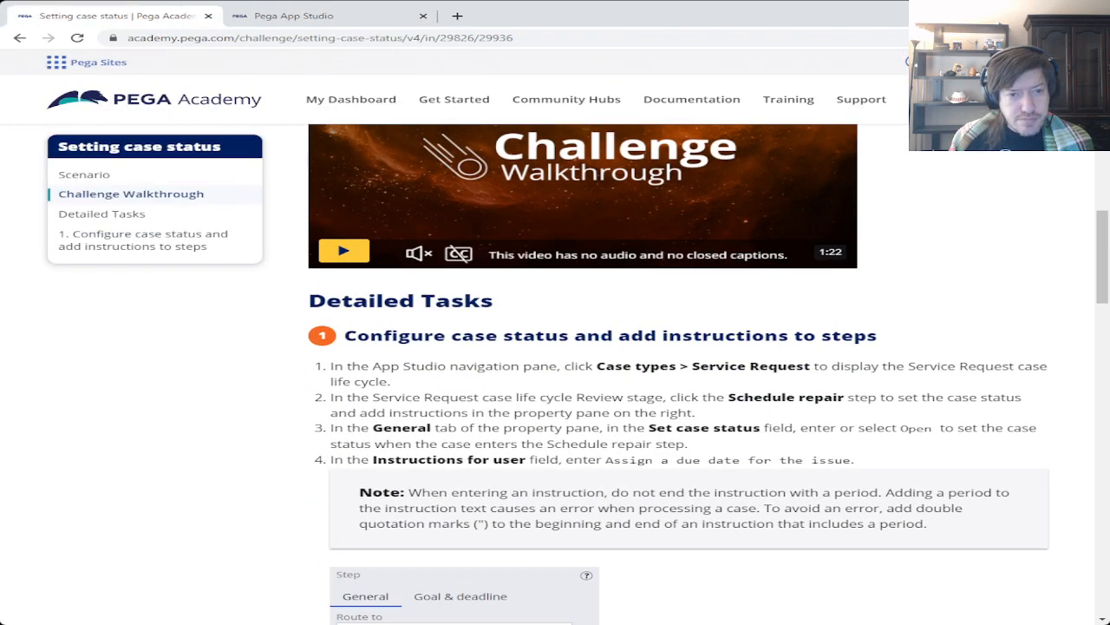
{"action": "scroll", "coordinate": [676, 373], "scroll_direction": "down", "scroll_amount": 1}
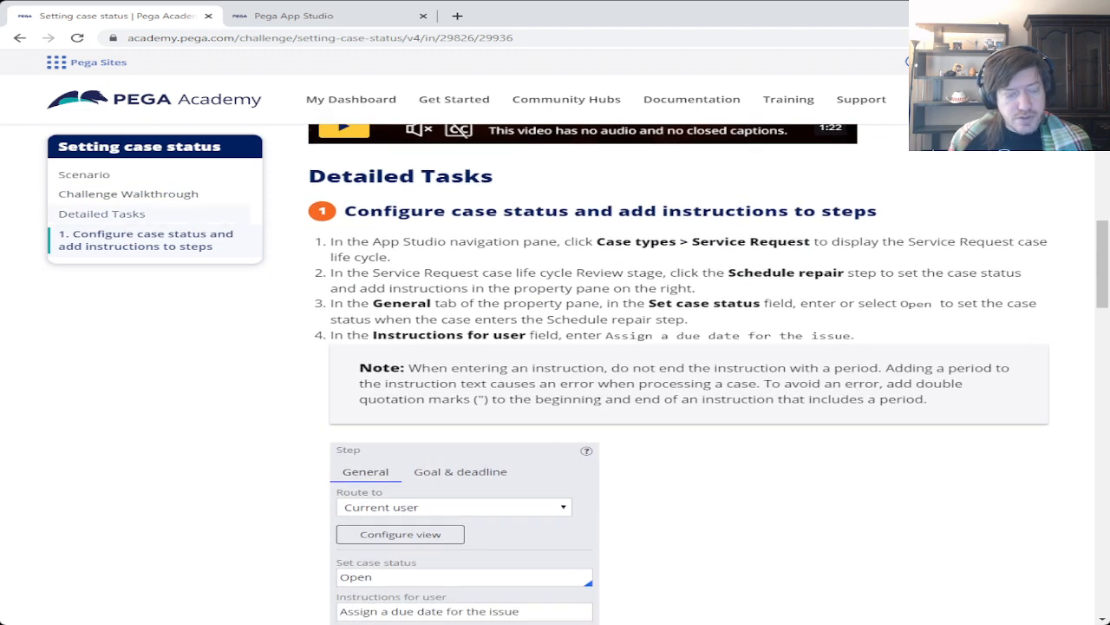
{"action": "scroll", "coordinate": [677, 373], "scroll_direction": "down", "scroll_amount": 1}
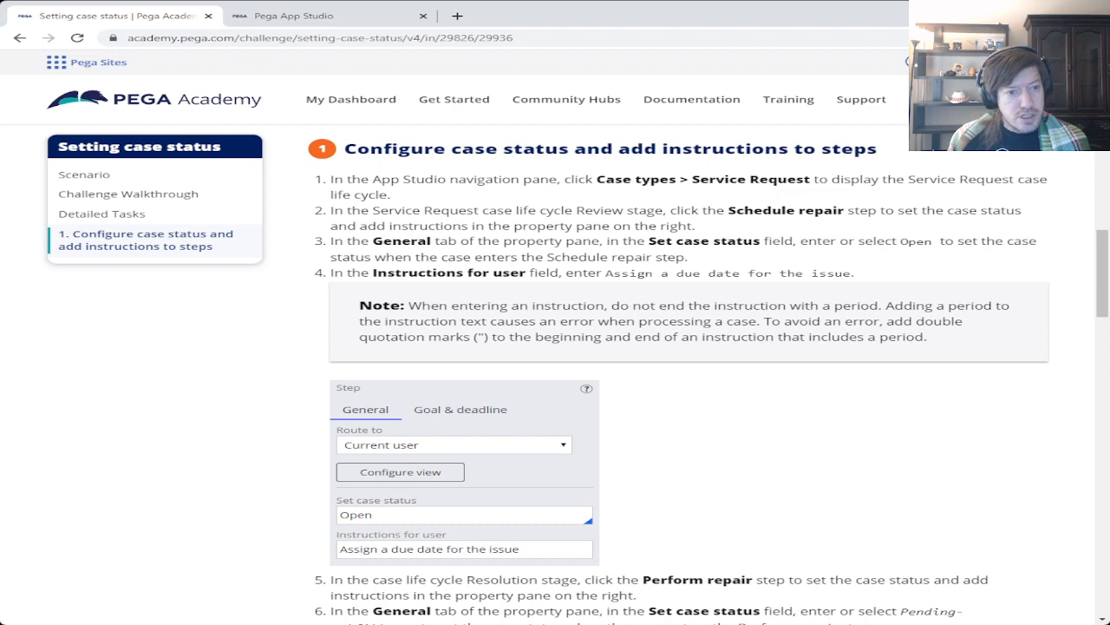
{"action": "left_click", "coordinate": [294, 16]}
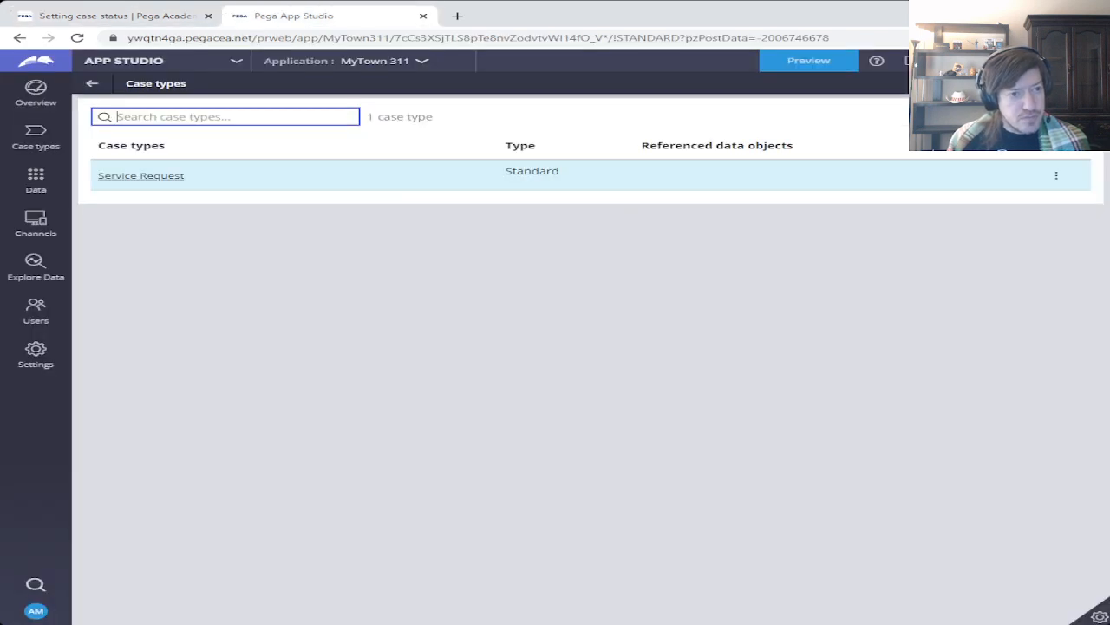
{"action": "left_click", "coordinate": [140, 176]}
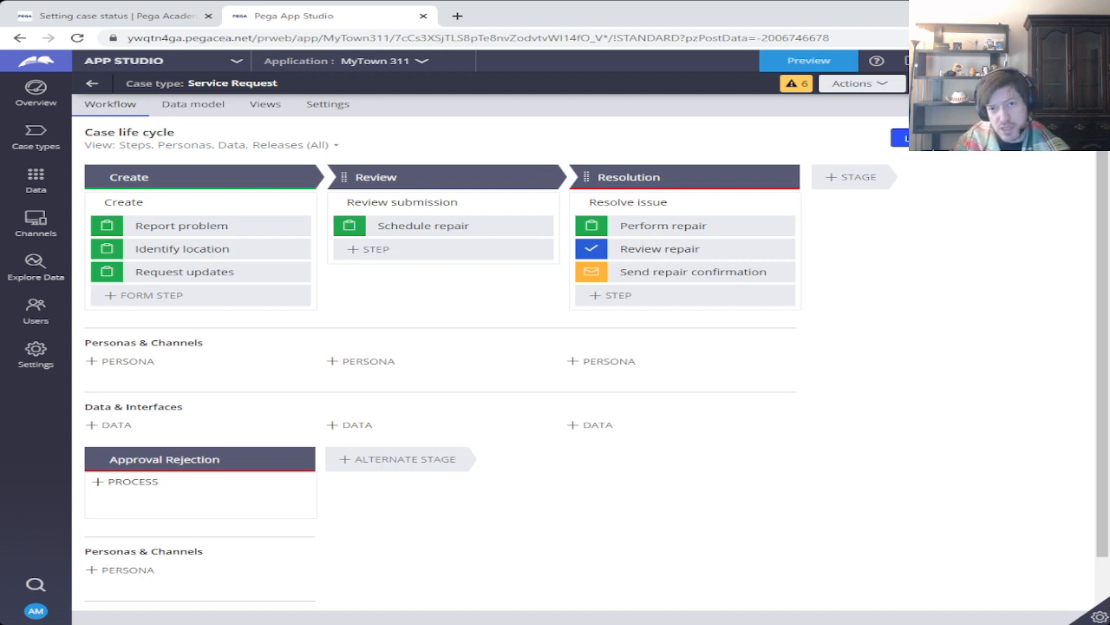
- Review the challenge page's scenario table of case statuses and instructions, and its detailed tasks for the Schedule repair step
{"action": "left_click", "coordinate": [117, 15]}
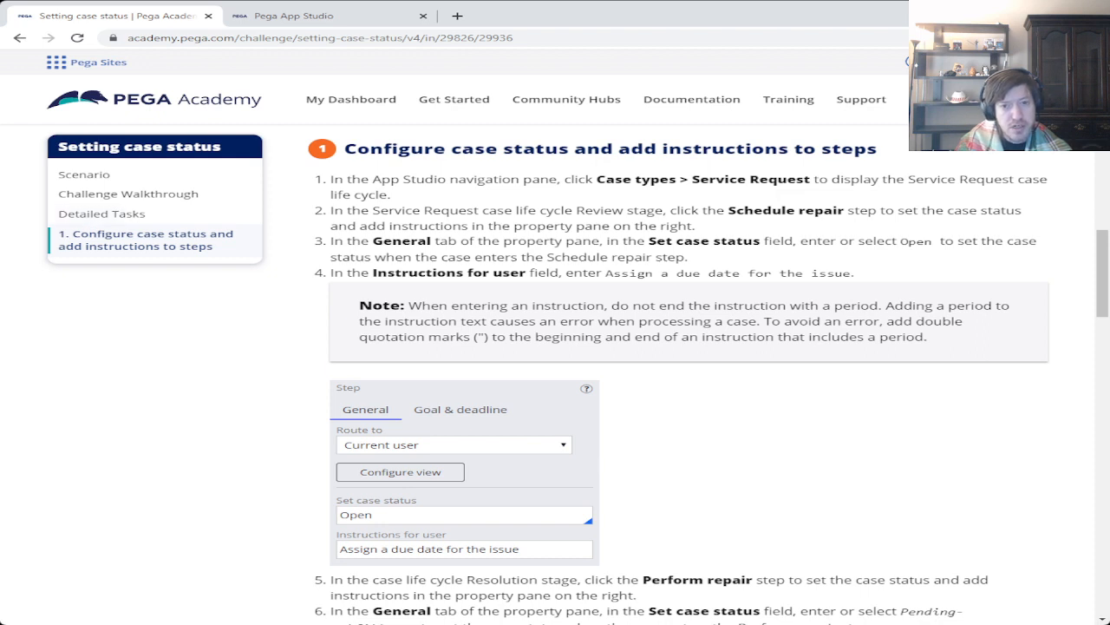
{"action": "scroll", "coordinate": [677, 373], "scroll_direction": "up", "scroll_amount": 10}
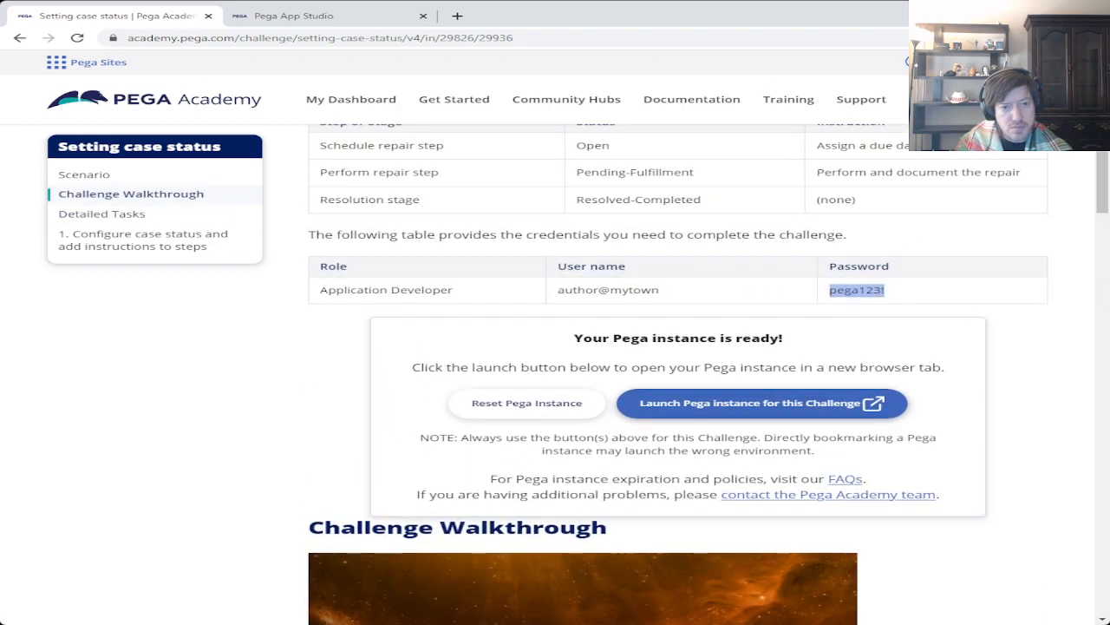
{"action": "scroll", "coordinate": [677, 373], "scroll_direction": "up", "scroll_amount": 2}
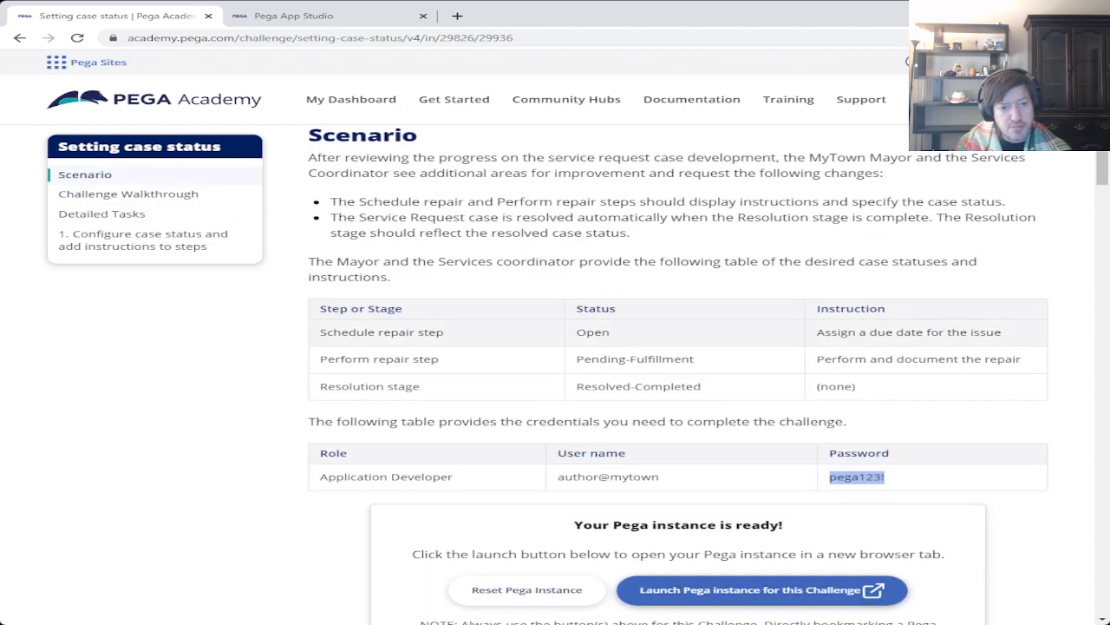
{"action": "left_click_drag", "start_coordinate": [320, 332], "coordinate": [1002, 332]}
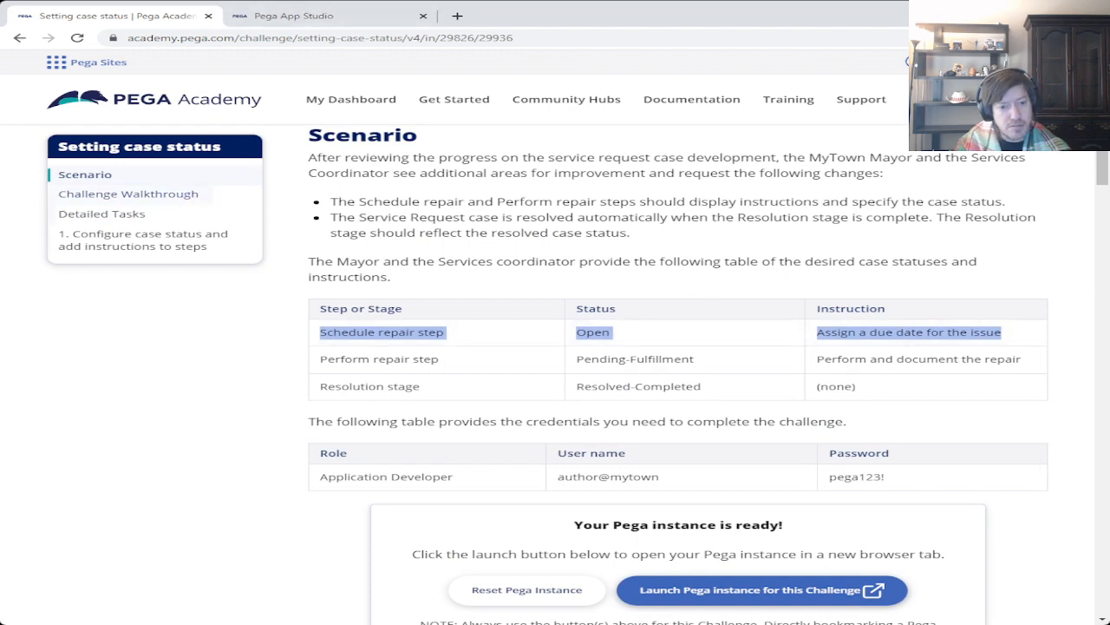
{"action": "scroll", "coordinate": [677, 373], "scroll_direction": "down", "scroll_amount": 10}
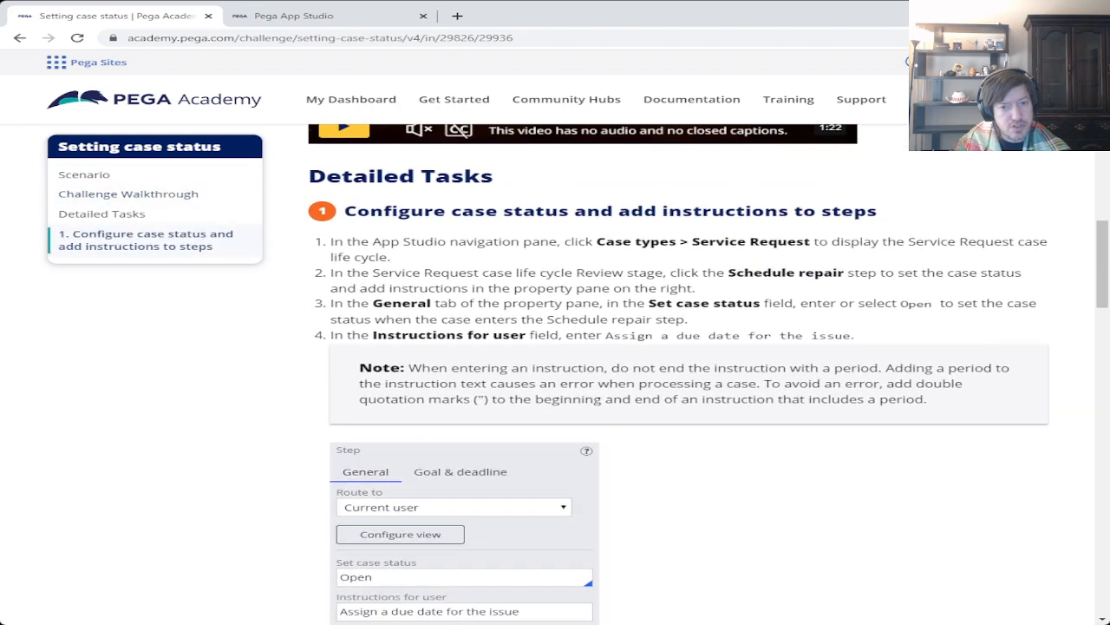
{"action": "scroll", "coordinate": [708, 376], "scroll_direction": "down", "scroll_amount": 2}
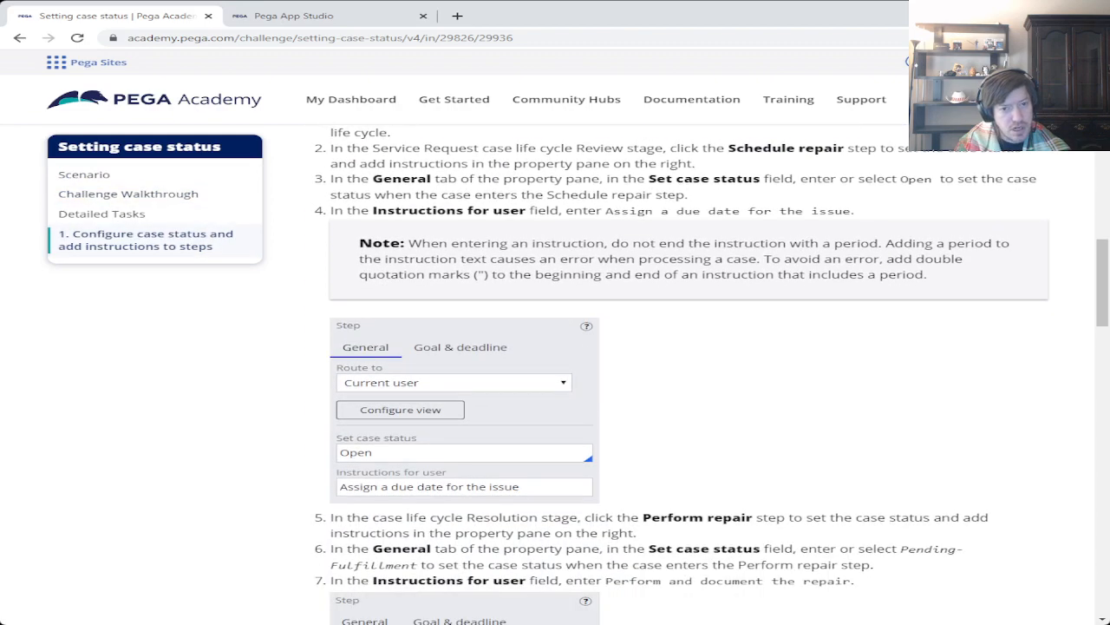
{"action": "scroll", "coordinate": [676, 365], "scroll_direction": "up", "scroll_amount": 15}
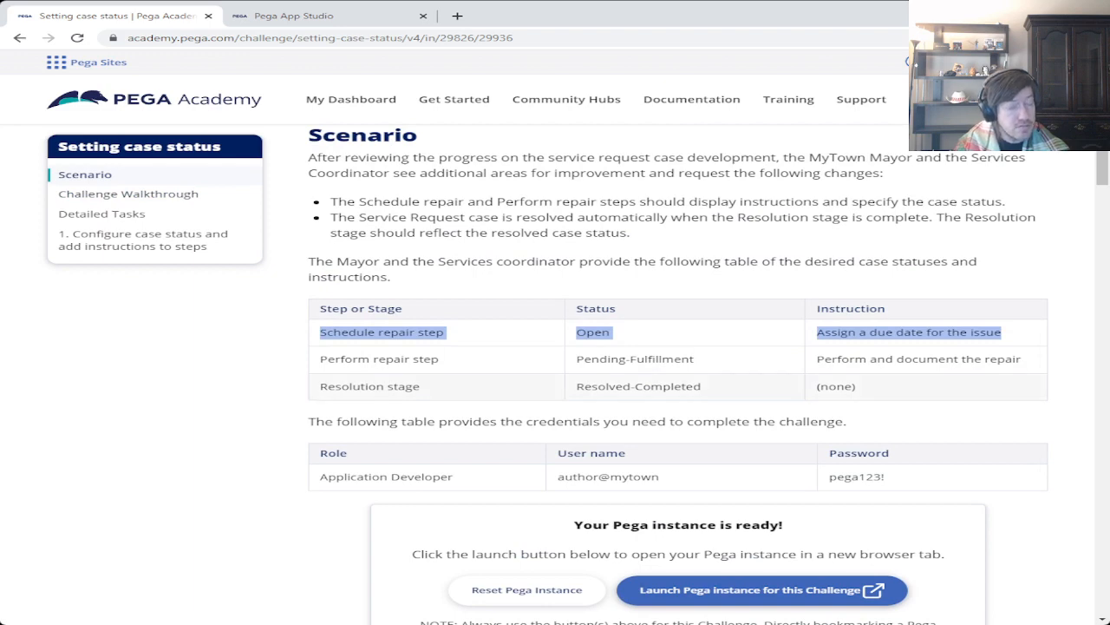
{"action": "scroll", "coordinate": [677, 373], "scroll_direction": "down", "scroll_amount": 12}
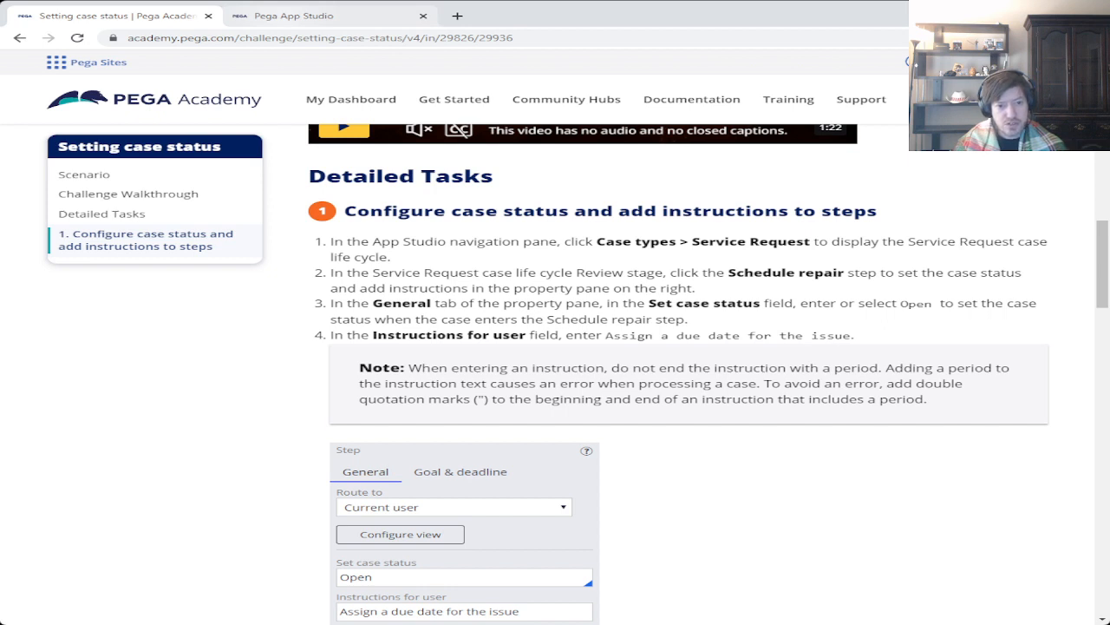
{"action": "left_click", "coordinate": [295, 16]}
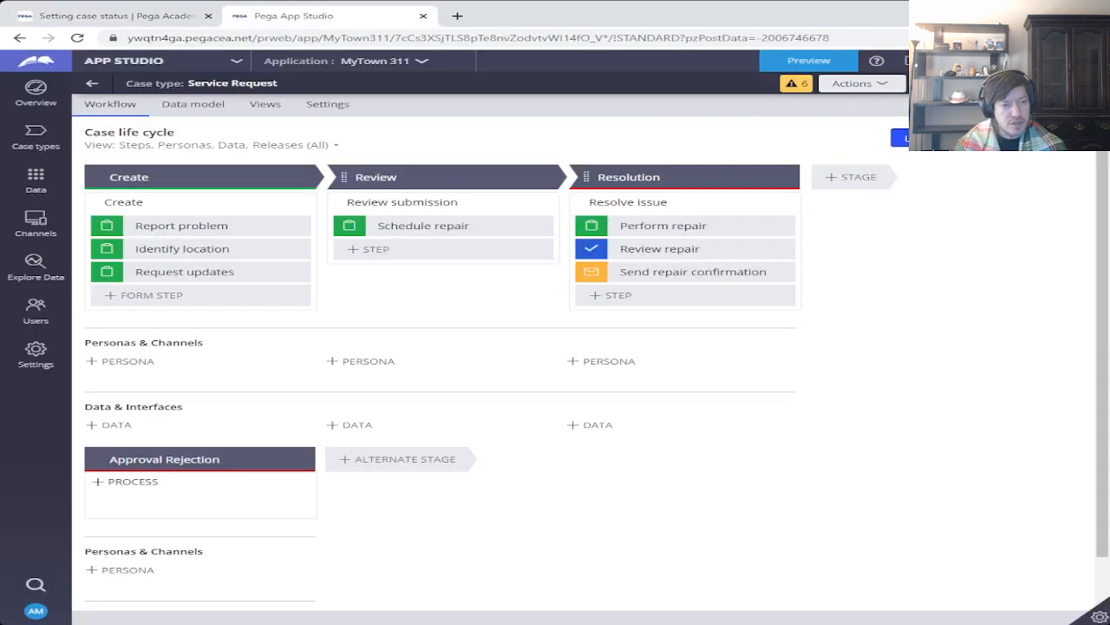
{"action": "left_click", "coordinate": [130, 16]}
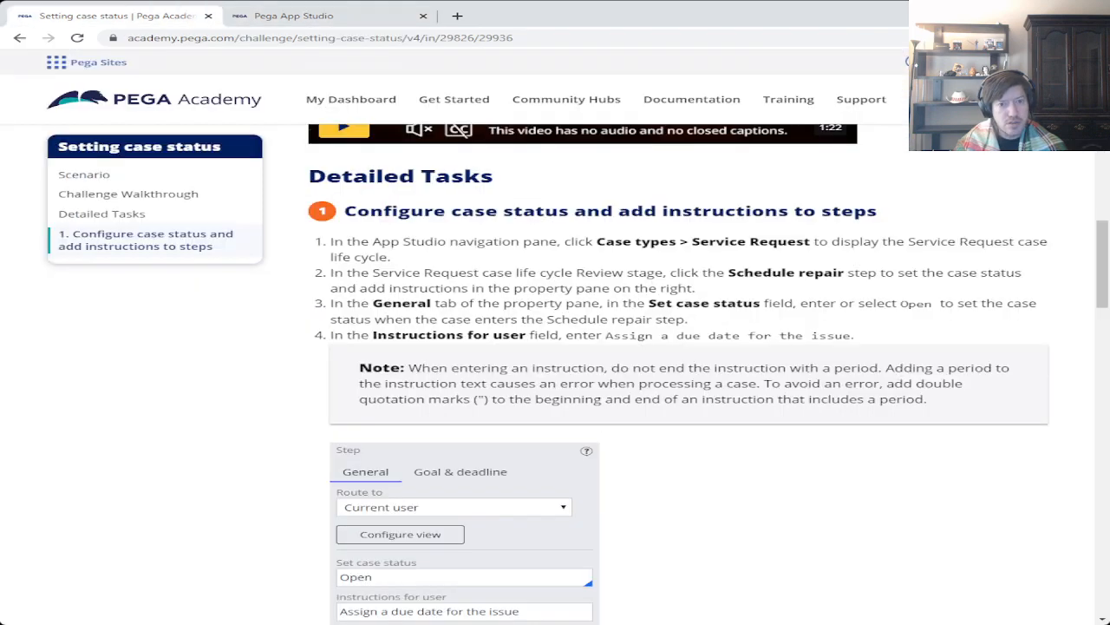
- Set the case status of the Schedule repair step in the Review stage to Open
{"action": "left_click", "coordinate": [295, 16]}
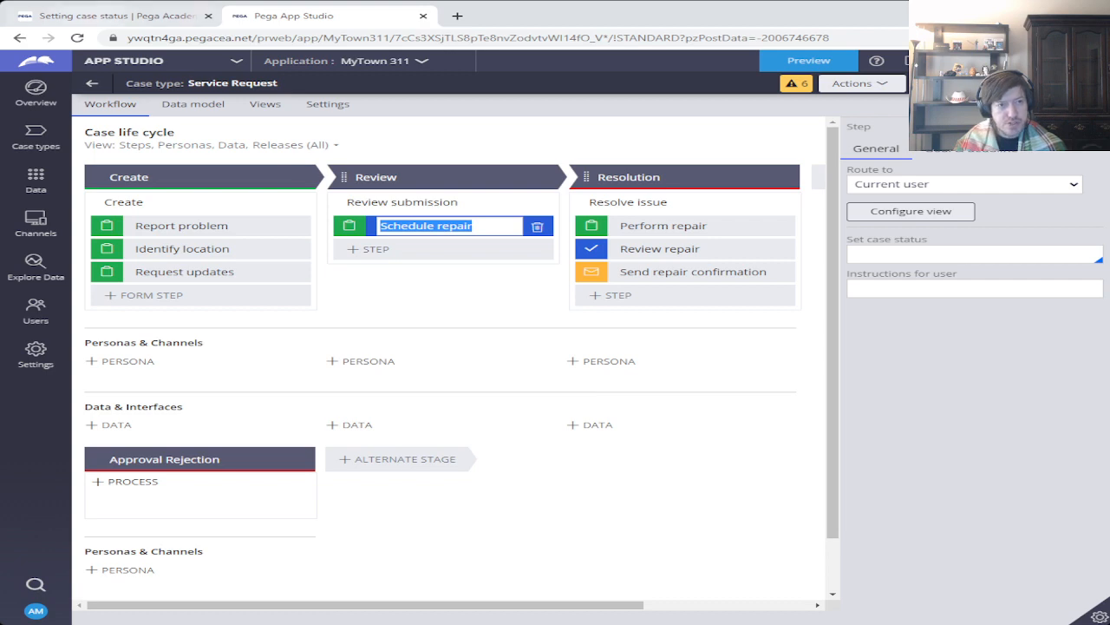
{"action": "left_click", "coordinate": [118, 16]}
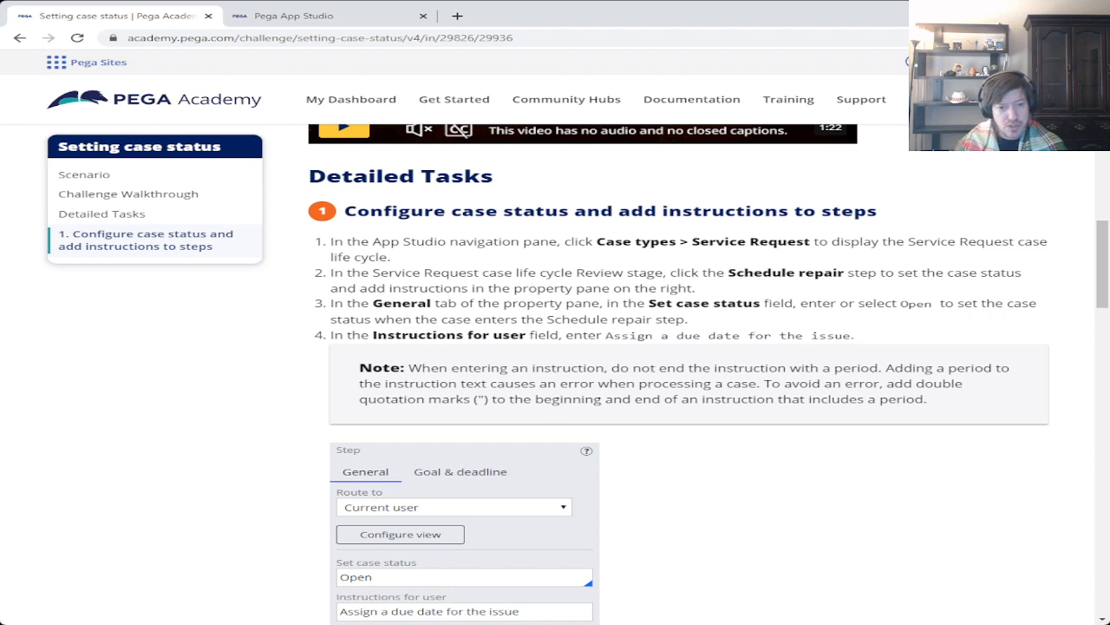
{"action": "left_click", "coordinate": [303, 16]}
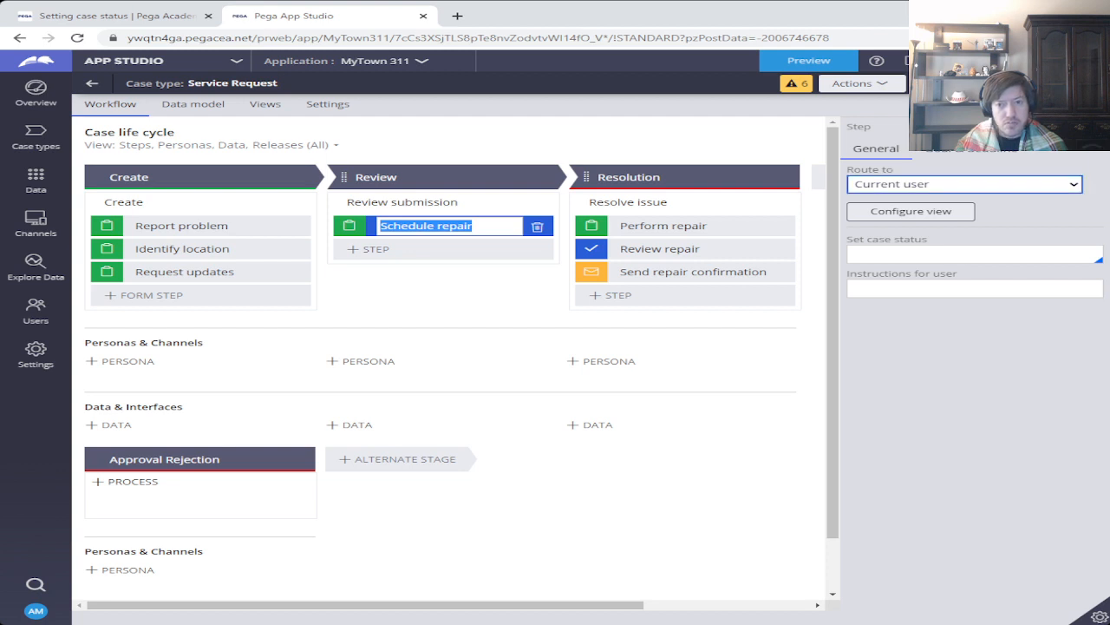
{"action": "left_click", "coordinate": [975, 254]}
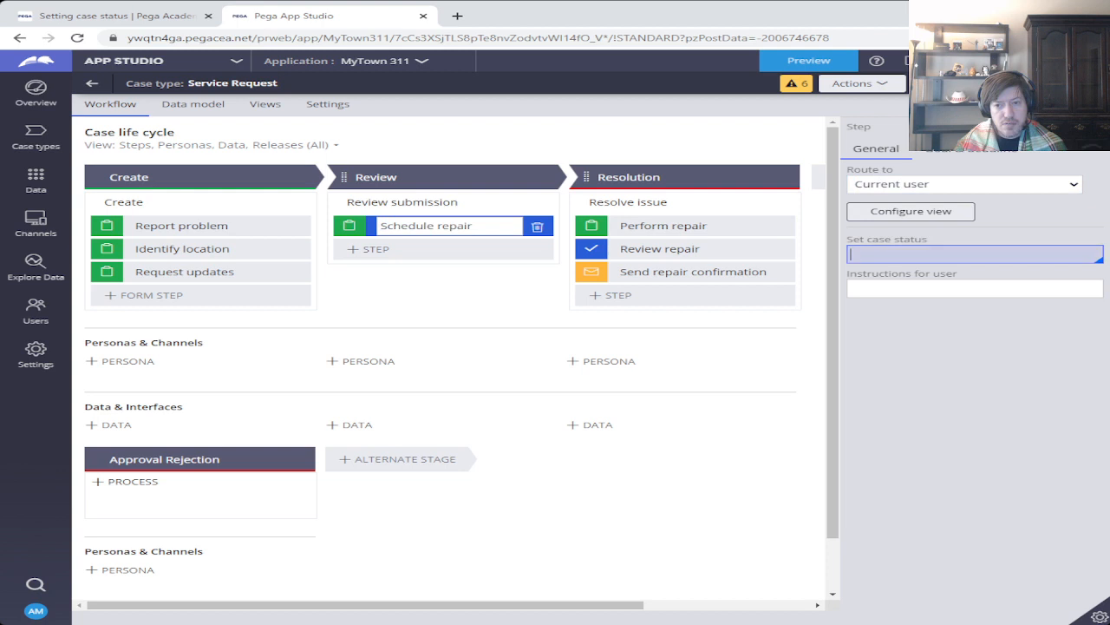
{"action": "type", "text": "O"}
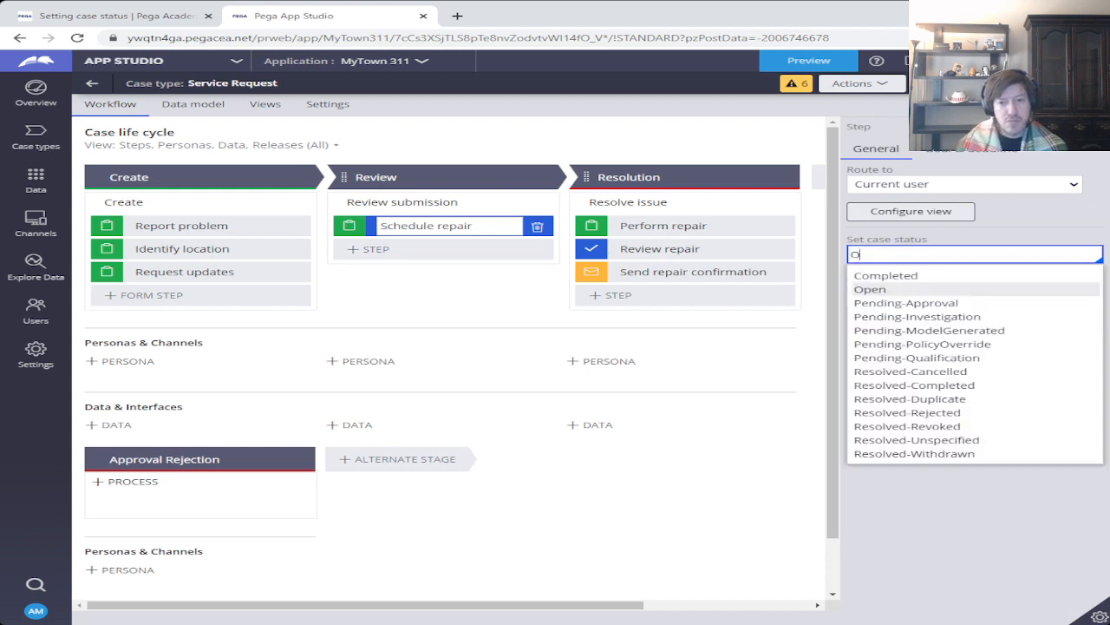
{"action": "key", "text": "Return"}
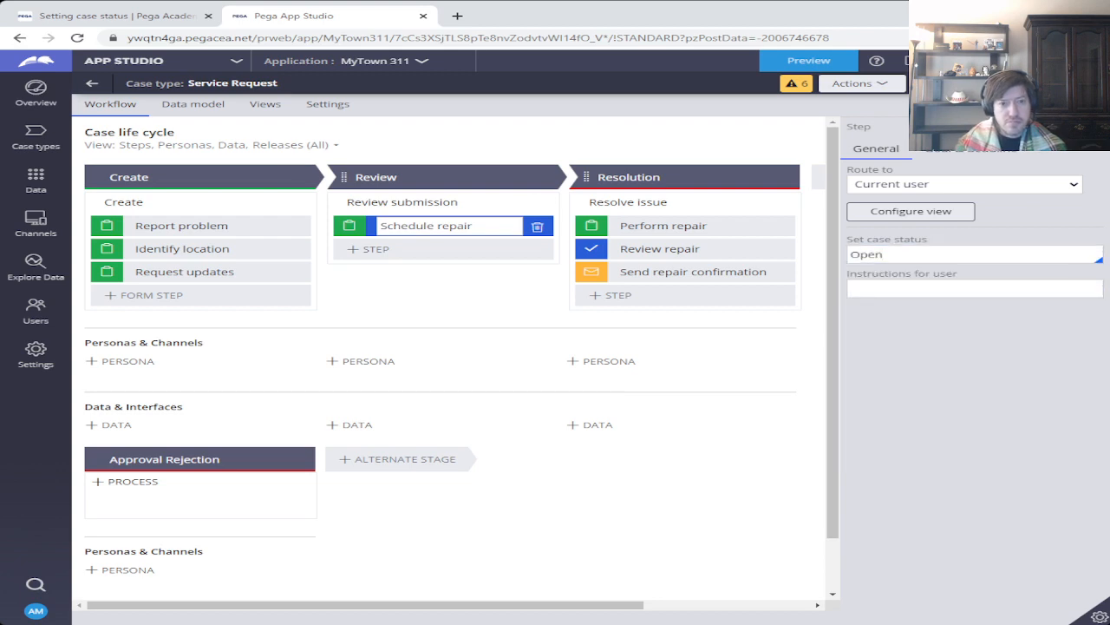
- Copy "Assign a due date for the issue" from the challenge page into the Schedule repair step's user instructions
{"action": "left_click", "coordinate": [118, 16]}
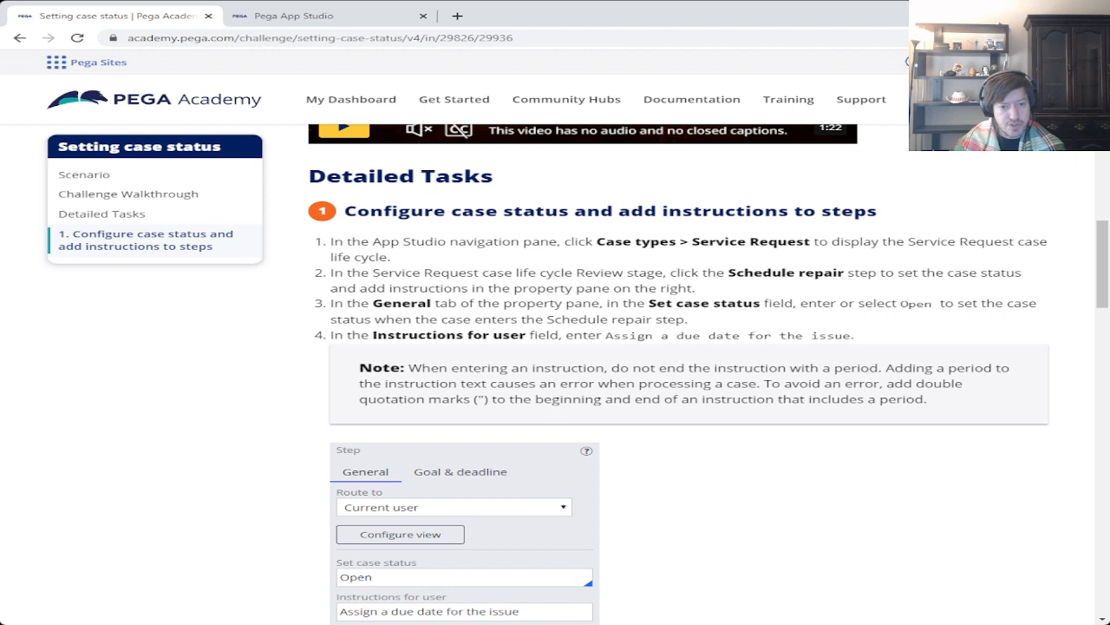
{"action": "left_click_drag", "start_coordinate": [605, 336], "coordinate": [851, 336]}
{"action": "key", "text": "ctrl+c"}
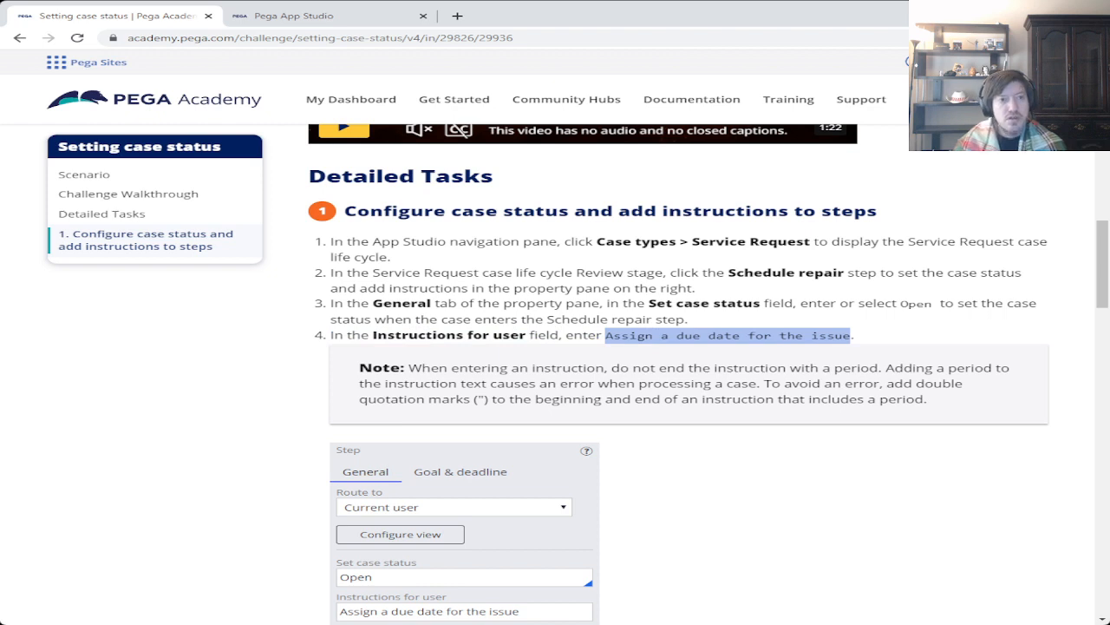
{"action": "key", "text": "ctrl+Tab"}
{"action": "key", "text": "ctrl+v"}
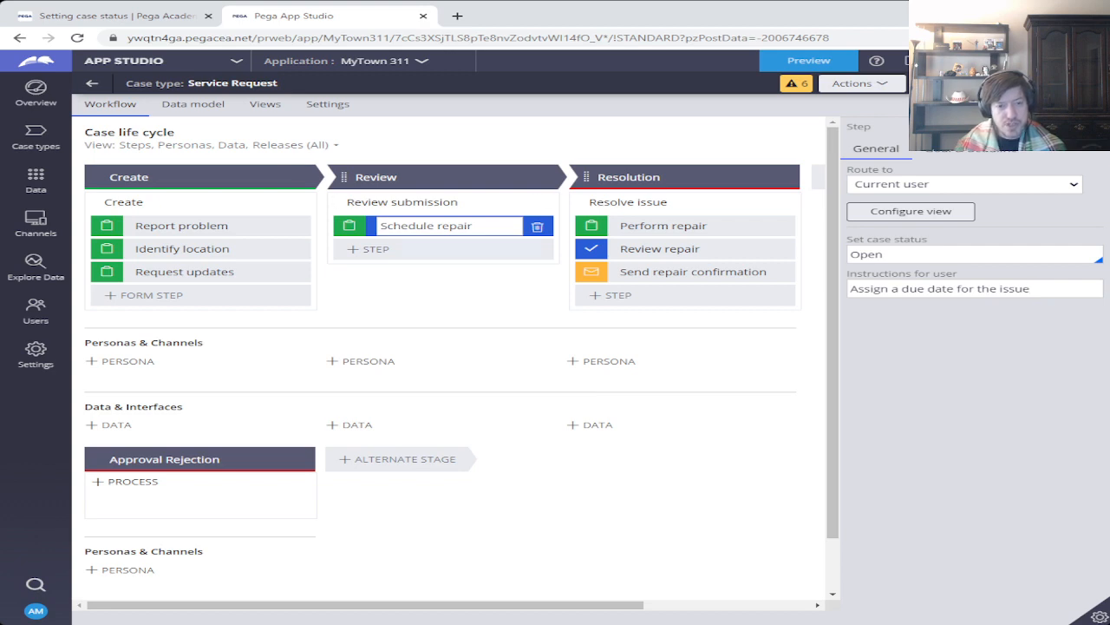
- Try ending the Schedule repair instruction with a period inside double quotation marks, as the challenge note describes, and remove these additions
{"action": "left_click", "coordinate": [118, 16]}
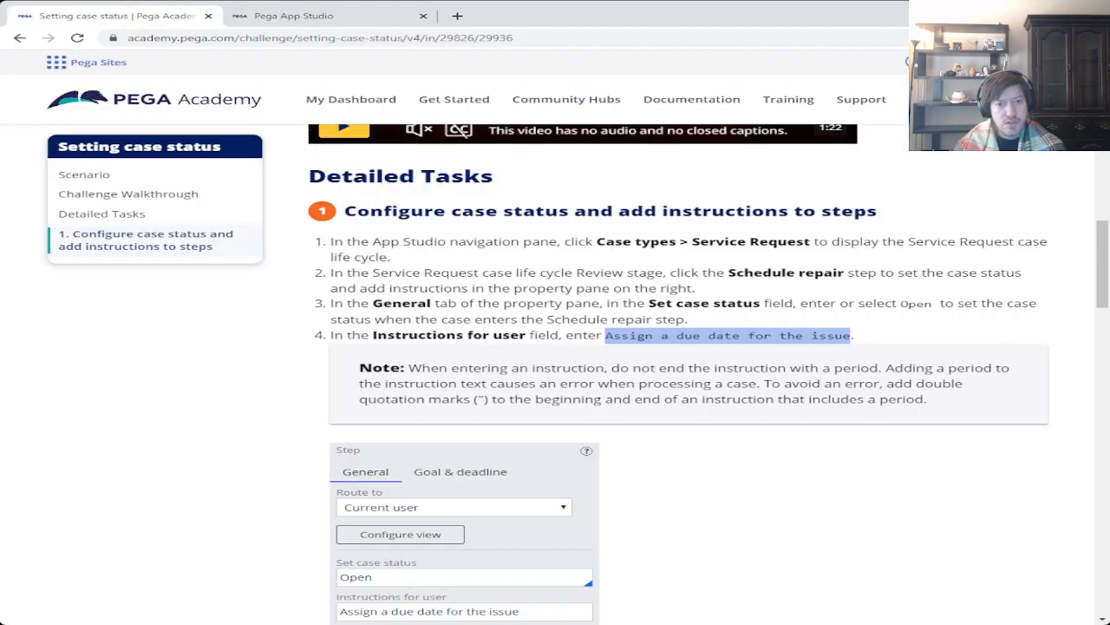
{"action": "scroll", "coordinate": [707, 374], "scroll_direction": "down", "scroll_amount": 1}
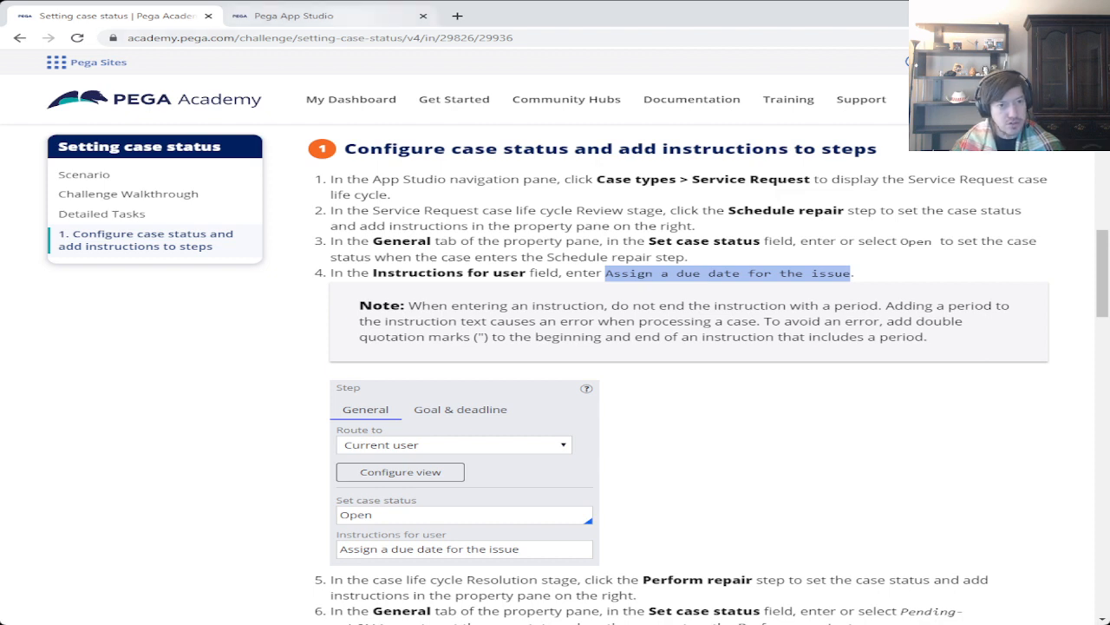
{"action": "left_click", "coordinate": [295, 16]}
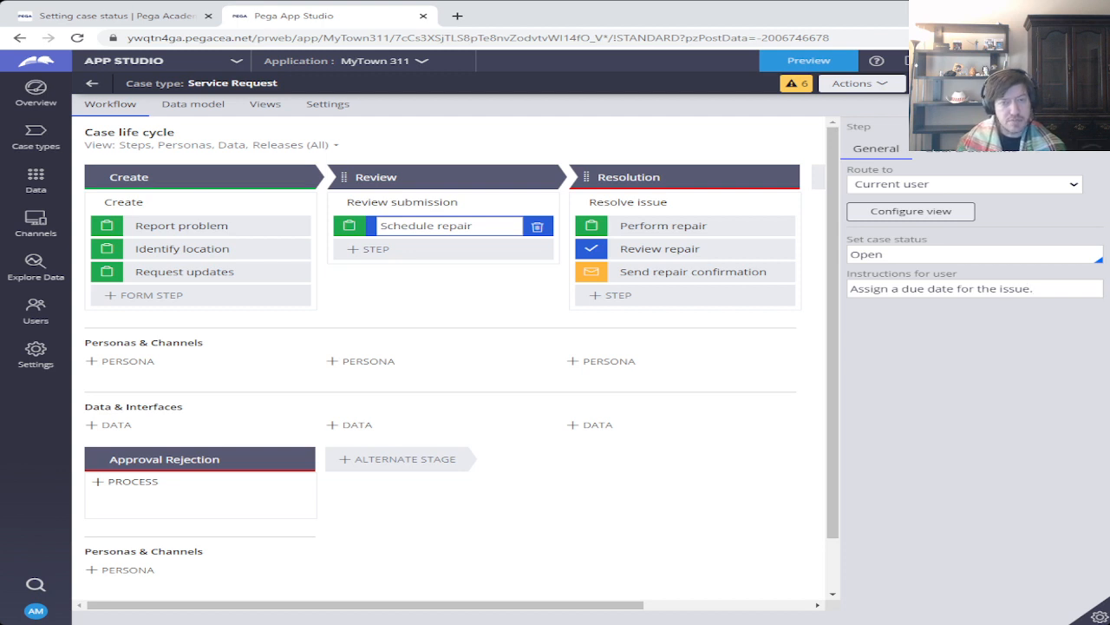
{"action": "type", "text": "\""}
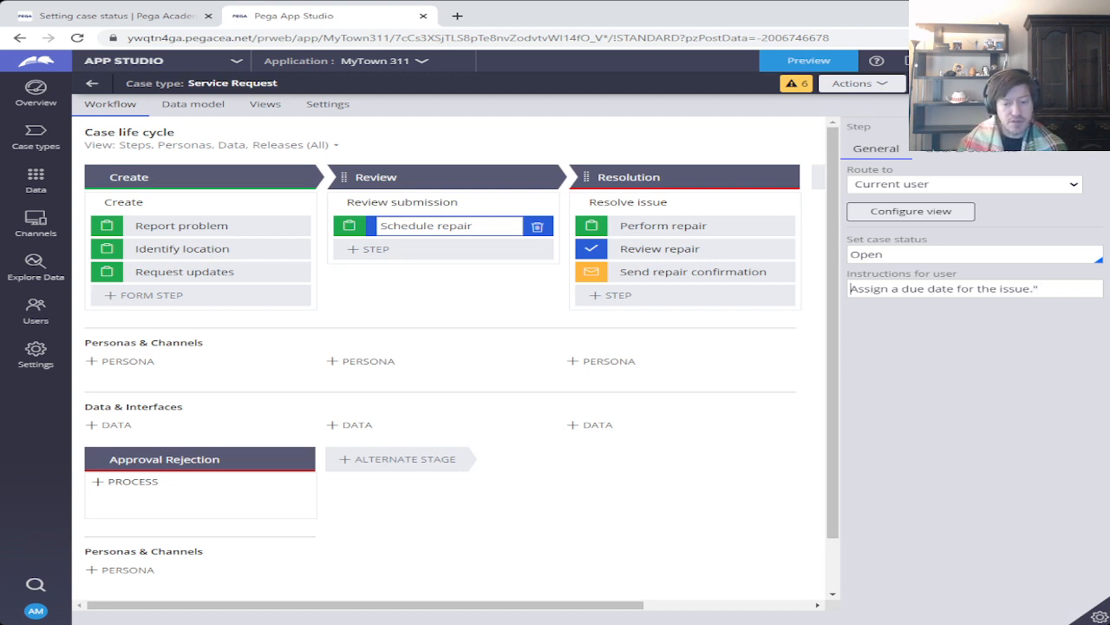
{"action": "type", "text": "\""}
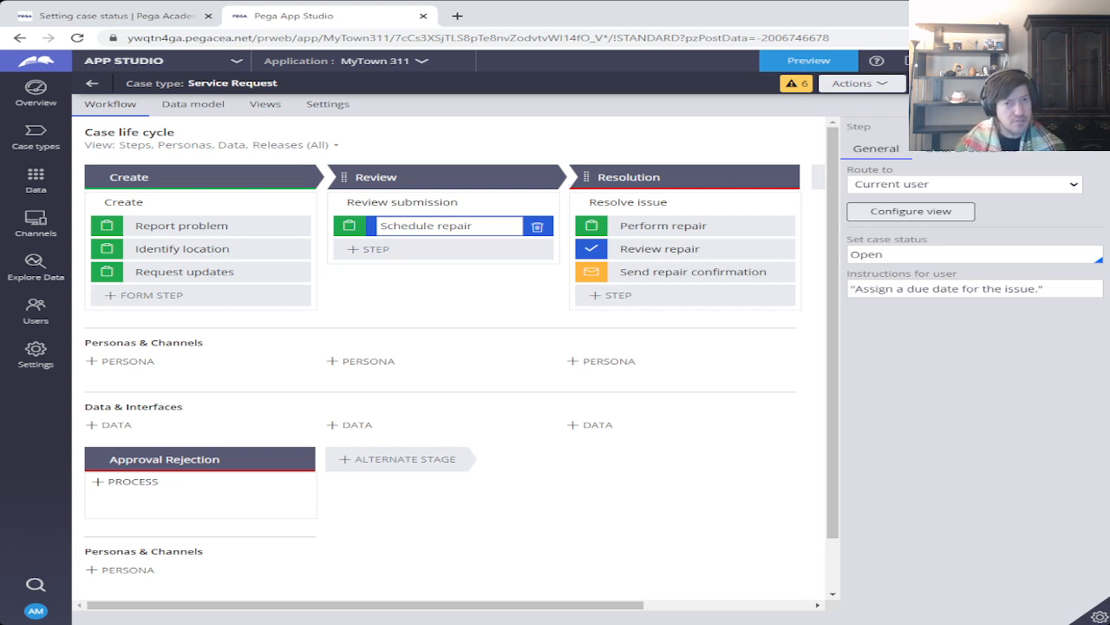
{"action": "key", "text": "BackSpace"}
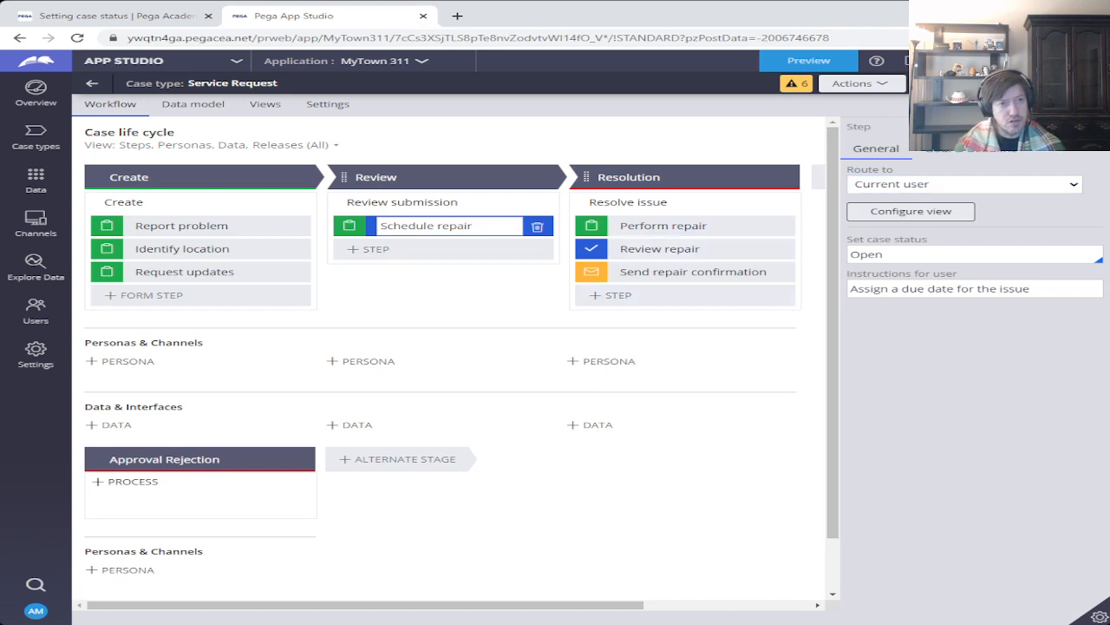
- Read the challenge tasks for the Perform repair step and the Resolution stage, and return to App Studio
{"action": "left_click", "coordinate": [154, 15]}
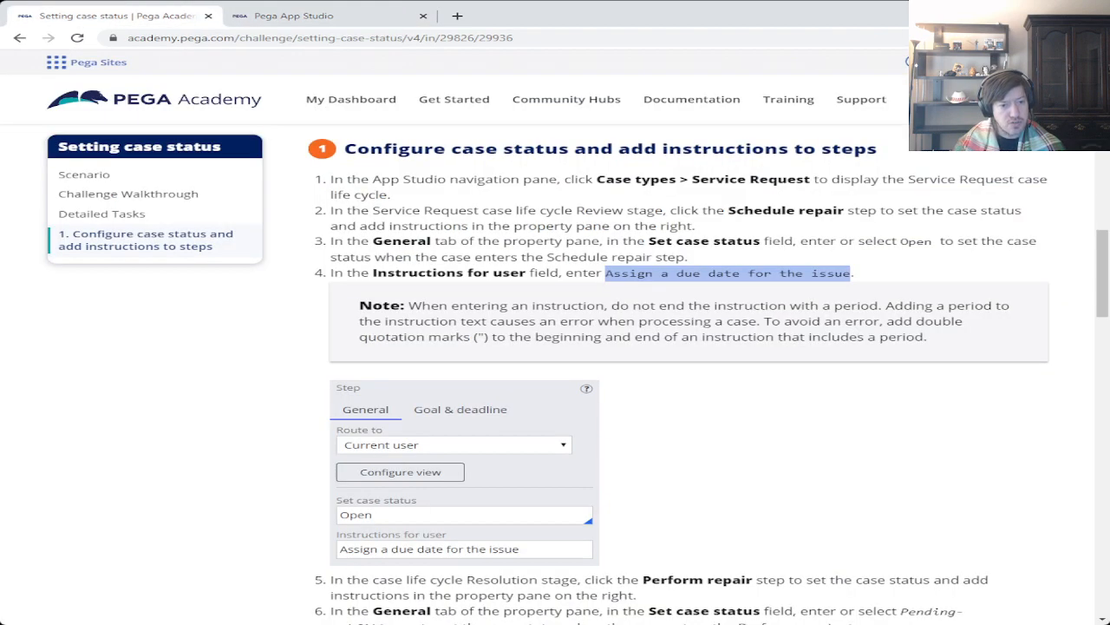
{"action": "scroll", "coordinate": [690, 373], "scroll_direction": "down", "scroll_amount": 3}
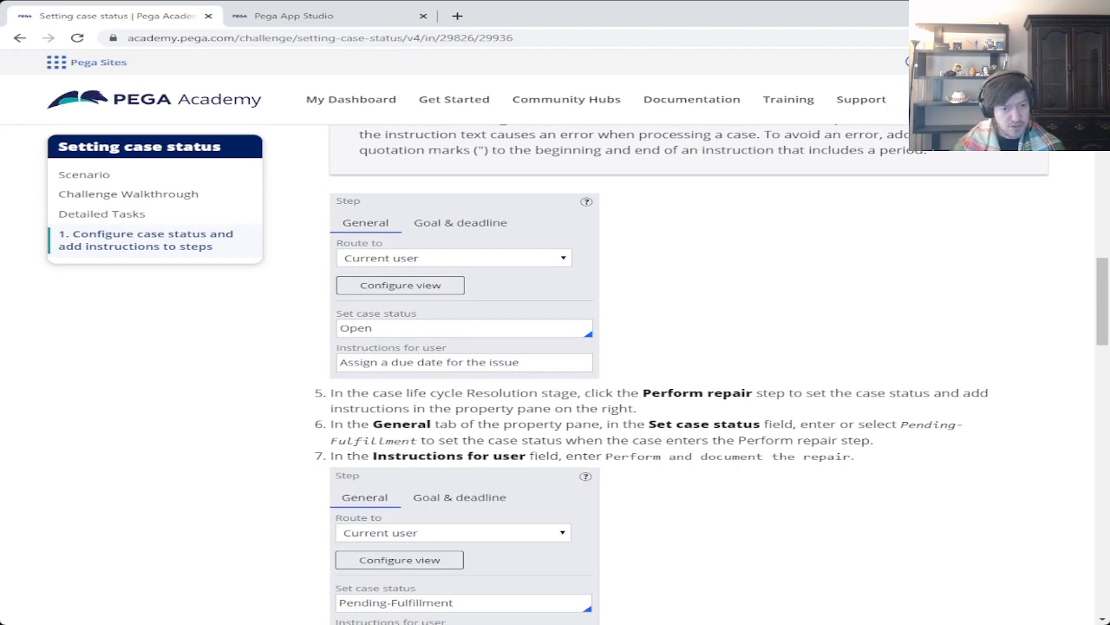
{"action": "scroll", "coordinate": [690, 373], "scroll_direction": "down", "scroll_amount": 4}
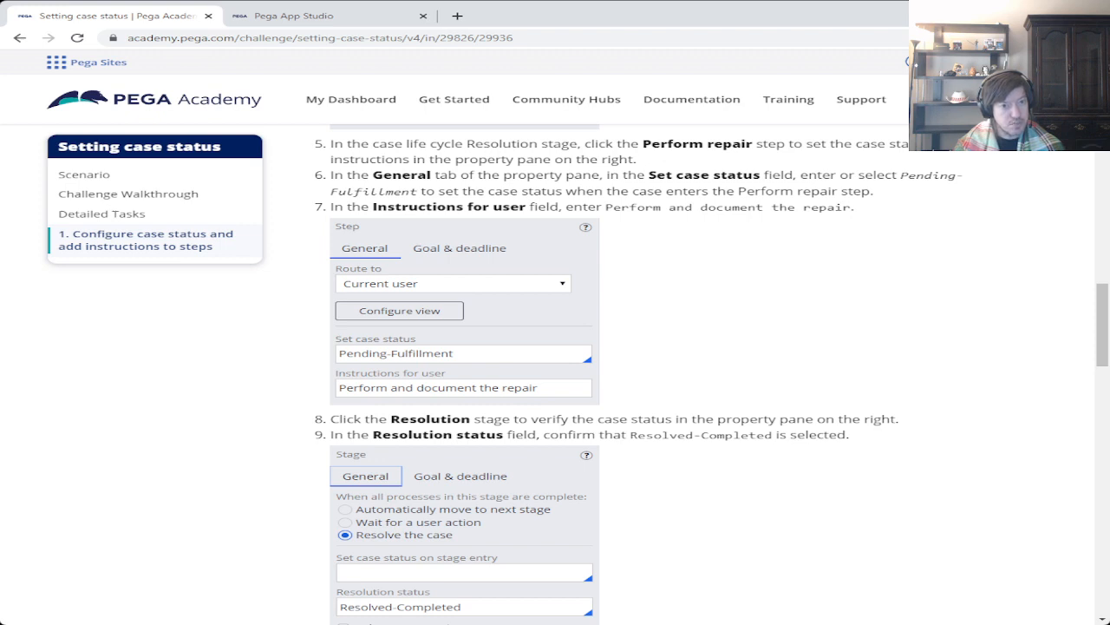
{"action": "left_click", "coordinate": [293, 15]}
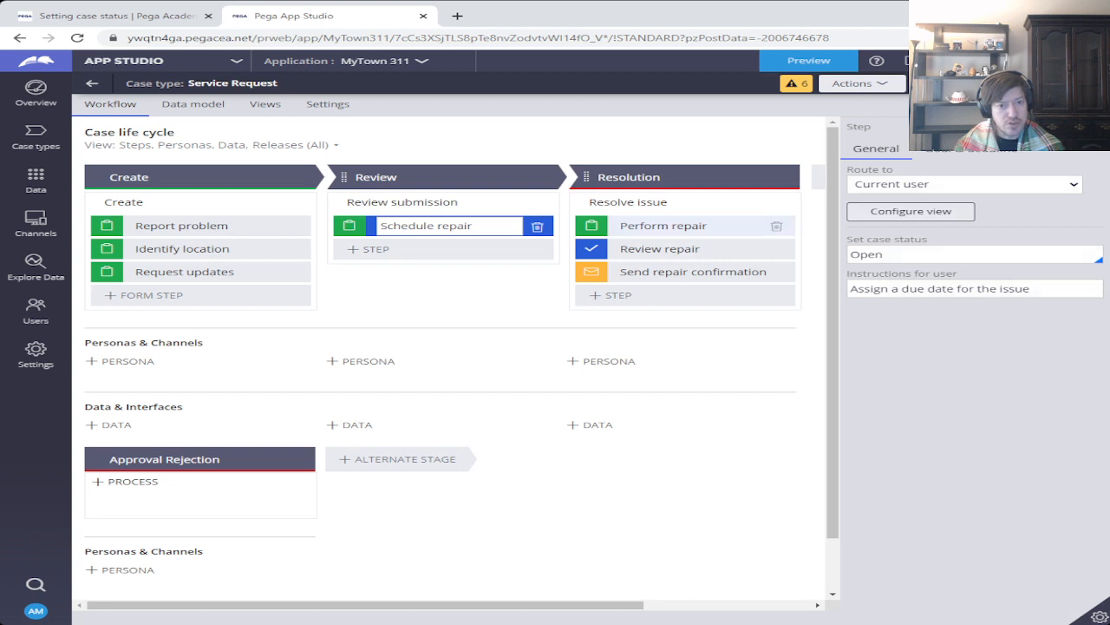
- Set the case status of the Perform repair step in the Resolution stage to Pending-Fulfillment
{"action": "left_click", "coordinate": [664, 225]}
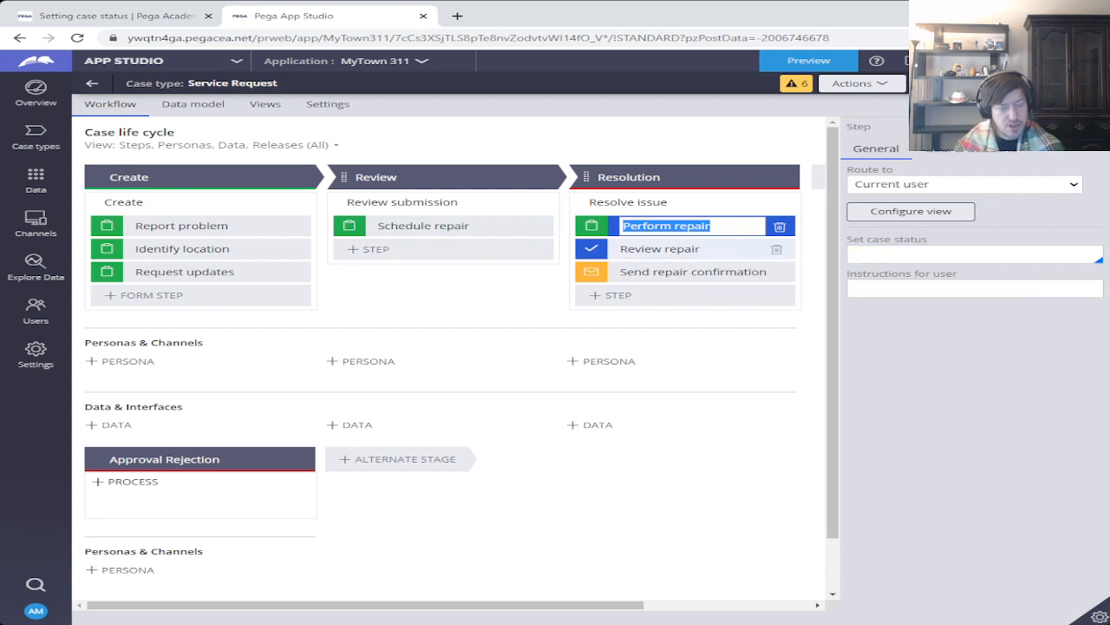
{"action": "left_click", "coordinate": [424, 226]}
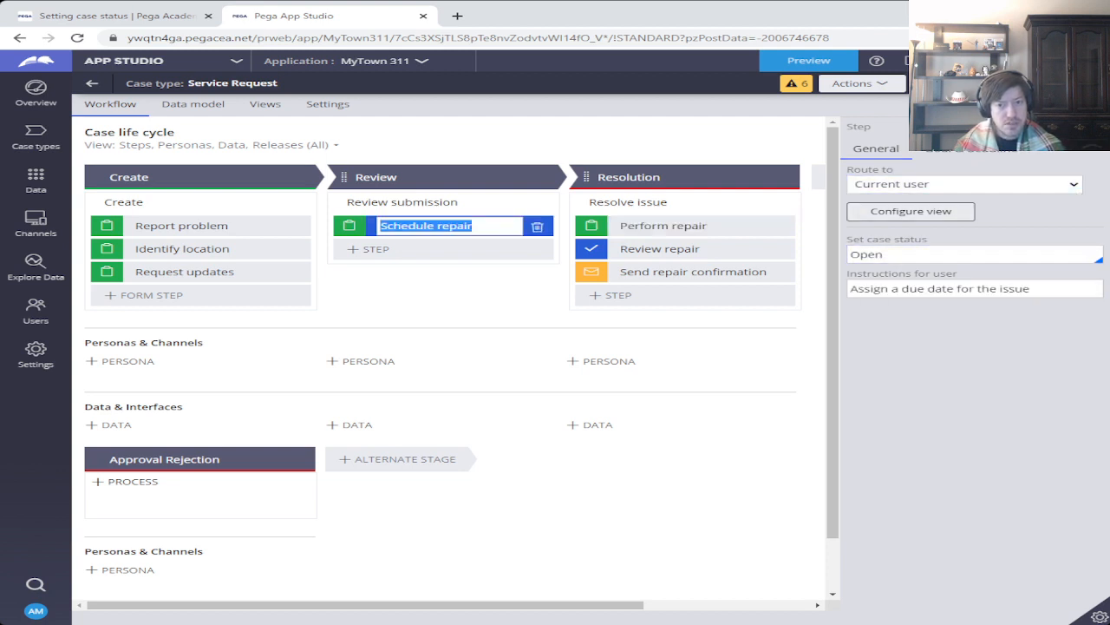
{"action": "left_click", "coordinate": [664, 225]}
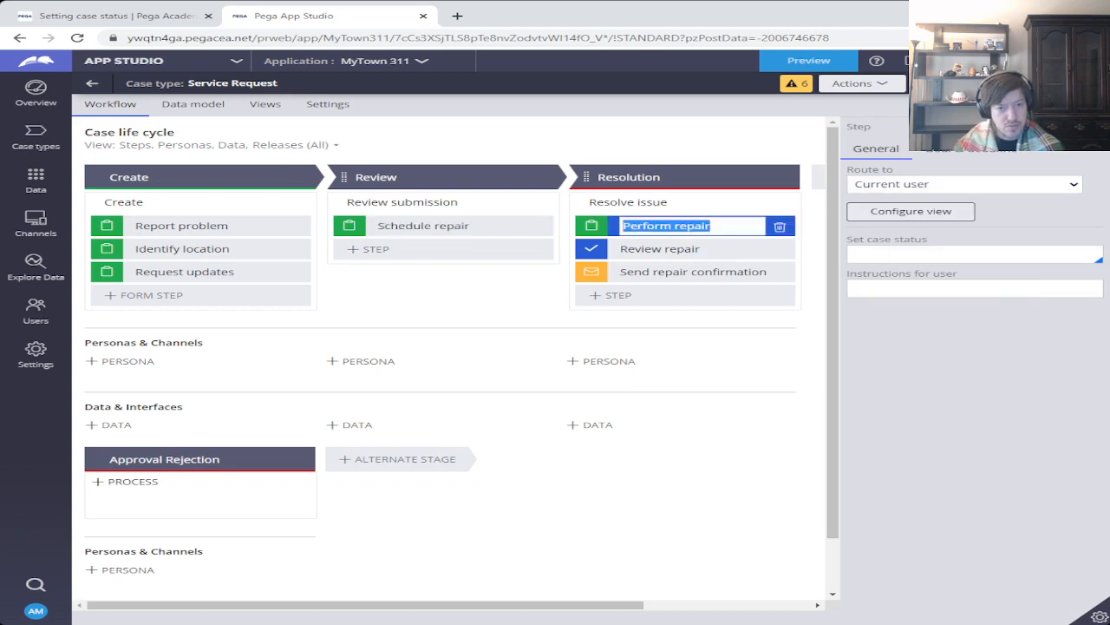
{"action": "left_click", "coordinate": [135, 15]}
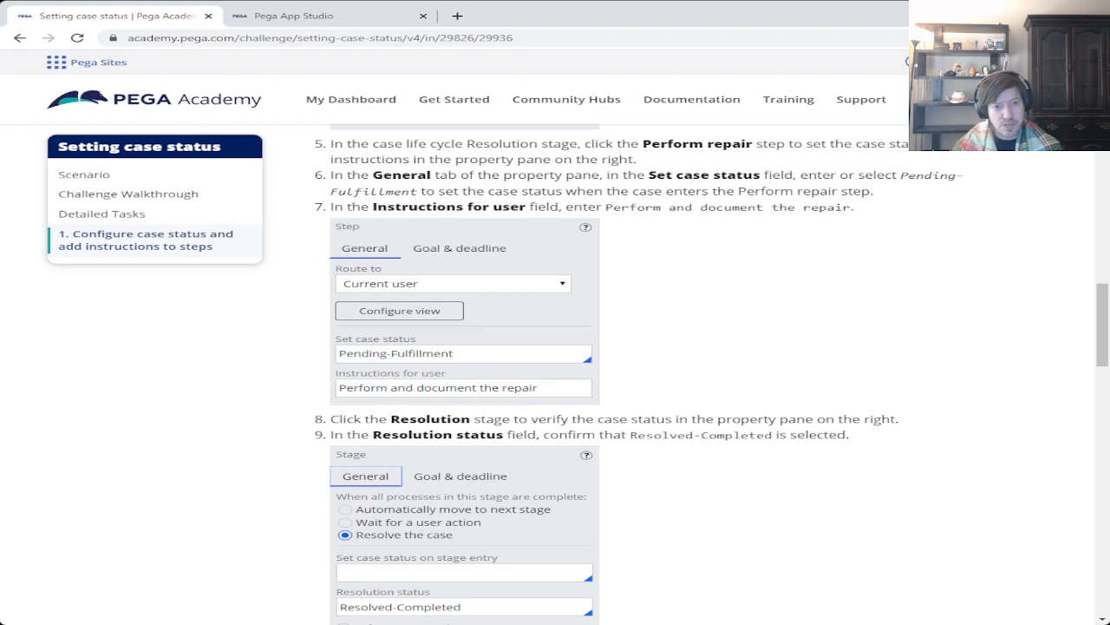
{"action": "left_click", "coordinate": [293, 15]}
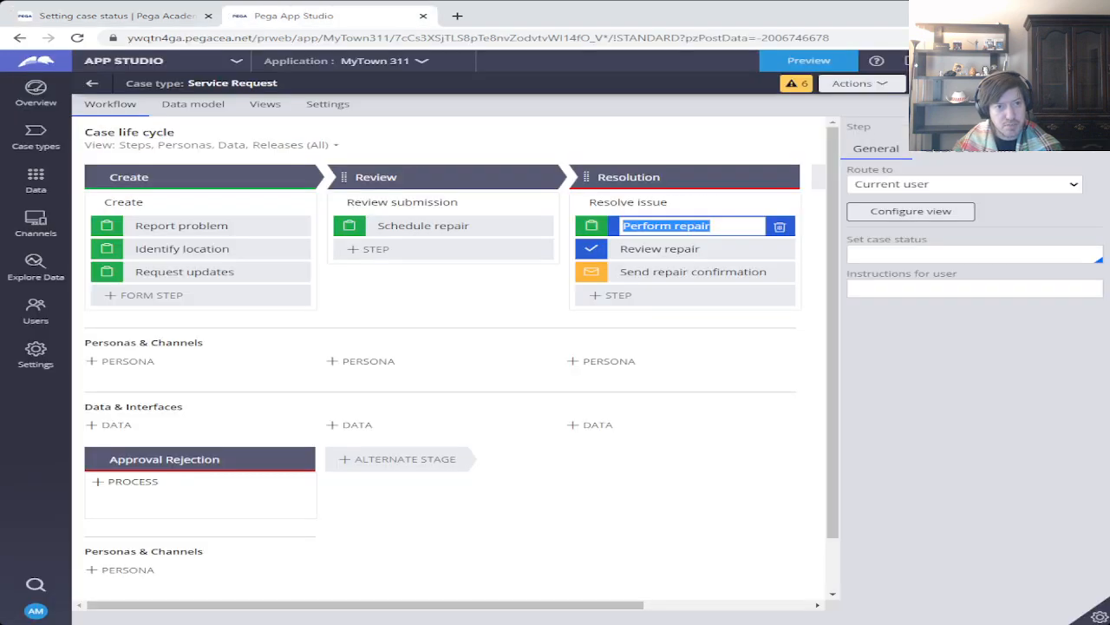
{"action": "left_click", "coordinate": [971, 254]}
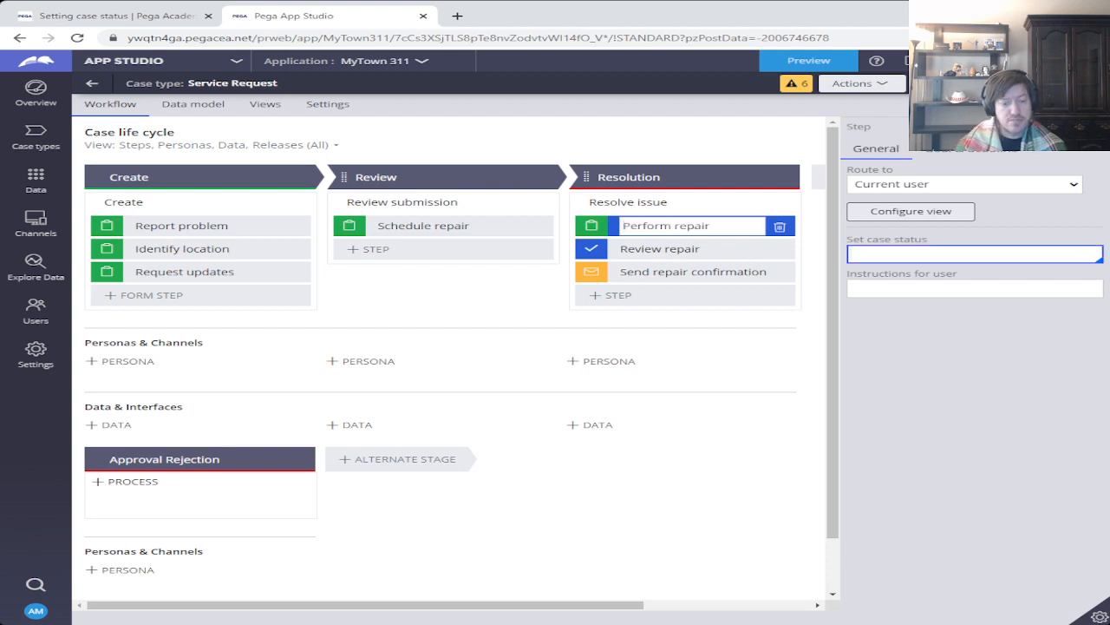
{"action": "type", "text": "P"}
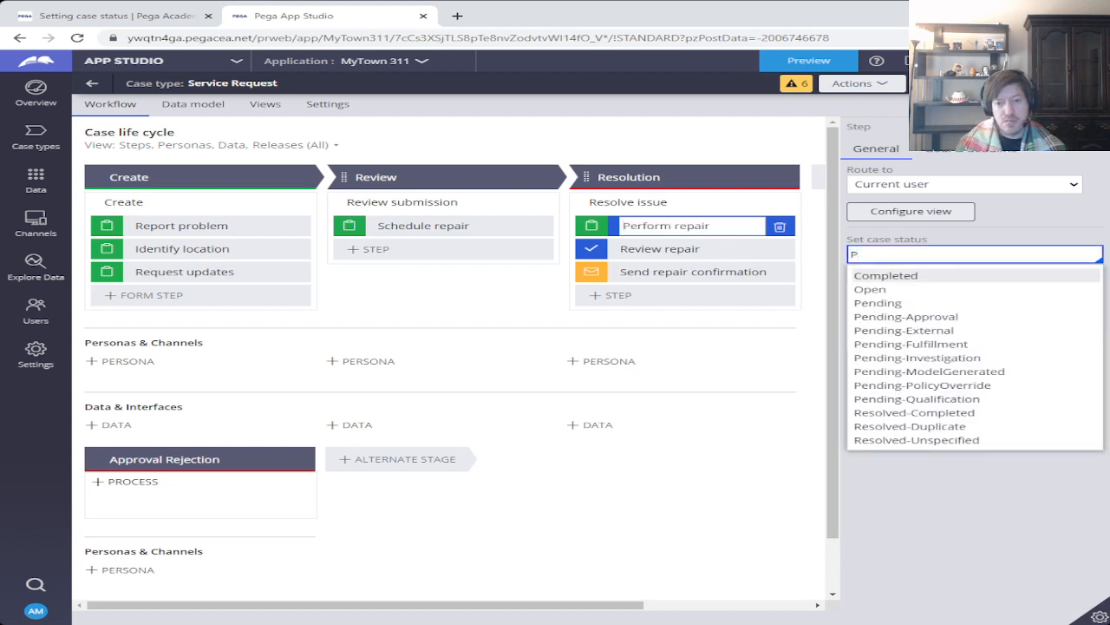
{"action": "key", "text": "Down"}
{"action": "key", "text": "Down"}
{"action": "key", "text": "Down"}
{"action": "key", "text": "Down"}
{"action": "key", "text": "Down"}
{"action": "key", "text": "Return"}
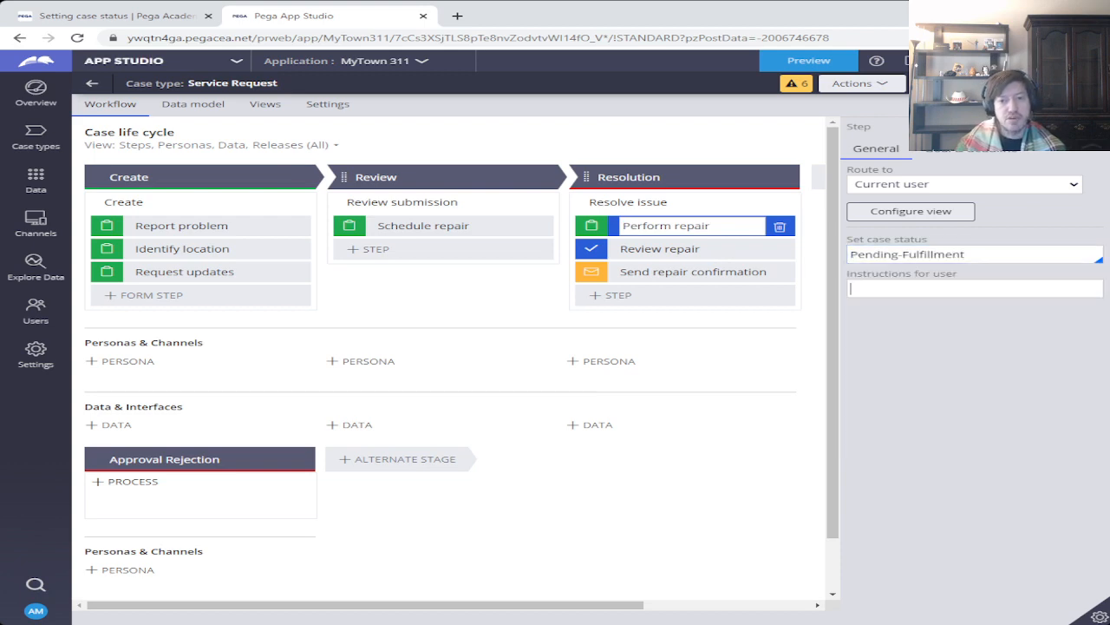
- Copy "Perform and document the repair" from the challenge page into the Perform repair step's user instructions
{"action": "left_click", "coordinate": [117, 16]}
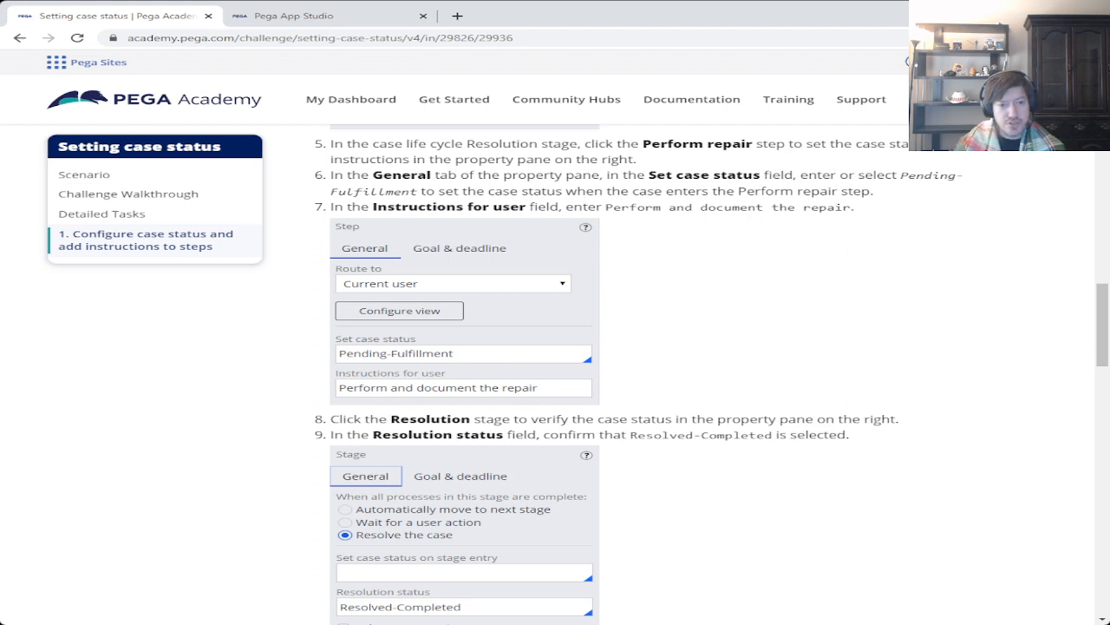
{"action": "left_click_drag", "start_coordinate": [606, 208], "coordinate": [850, 207]}
{"action": "key", "text": "ctrl+c"}
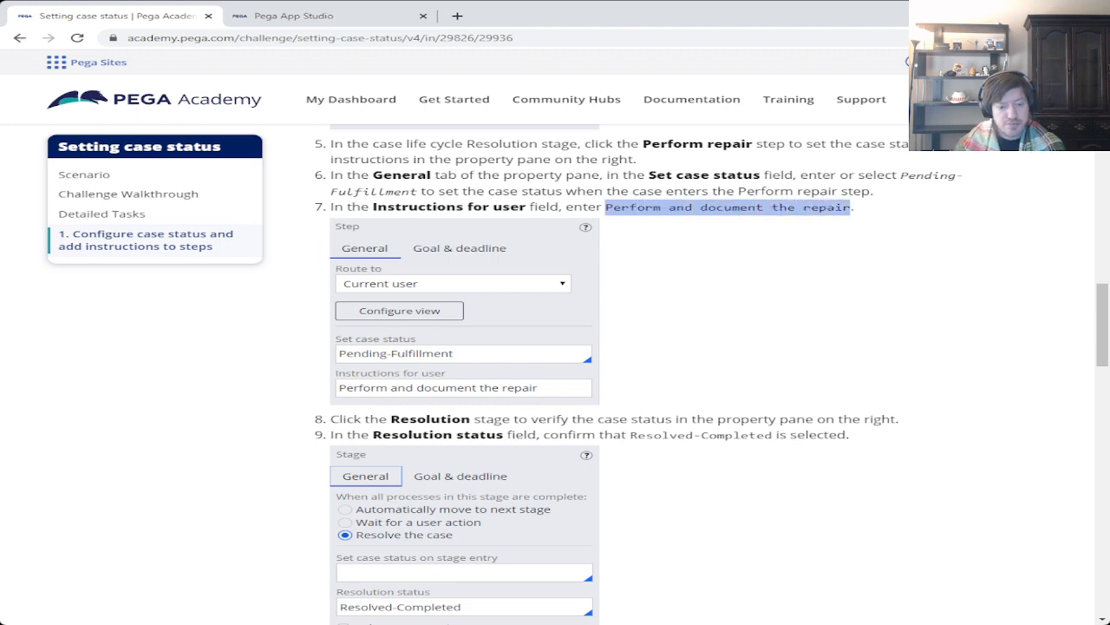
{"action": "left_click", "coordinate": [295, 16]}
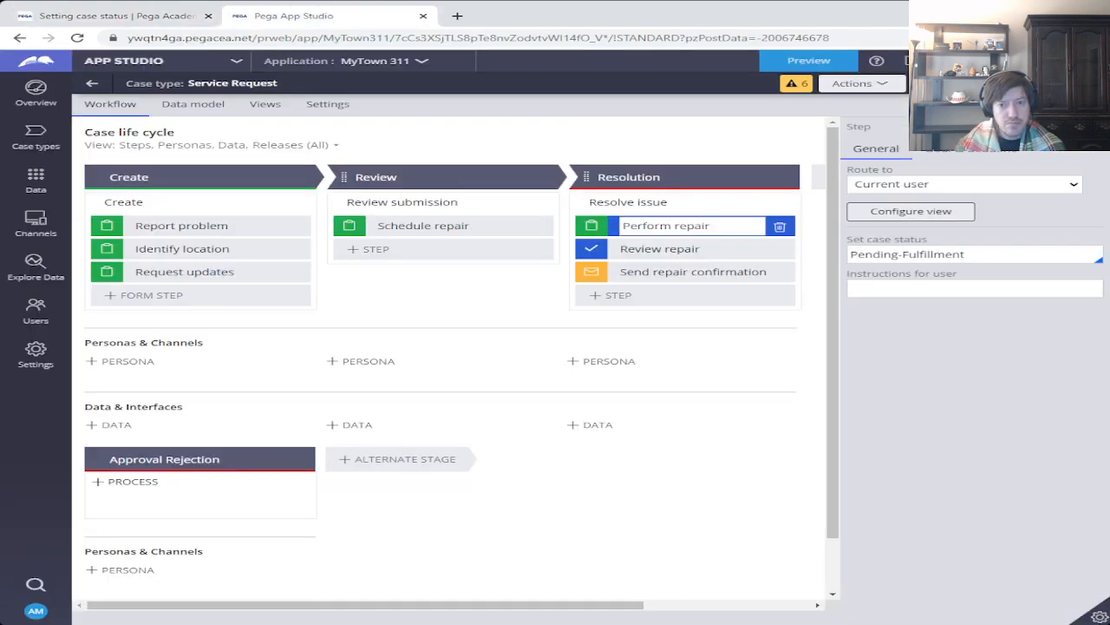
{"action": "key", "text": "ctrl+v"}
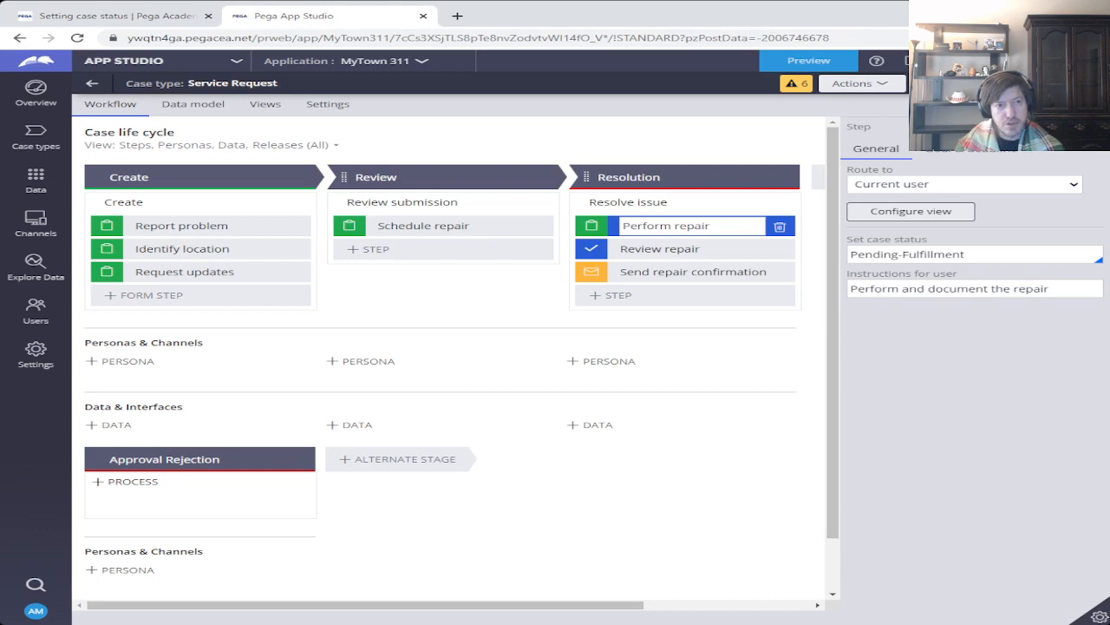
- Read the Resolution stage tasks on the challenge page and check the Resolution stage's resolution status in App Studio
{"action": "left_click", "coordinate": [117, 16]}
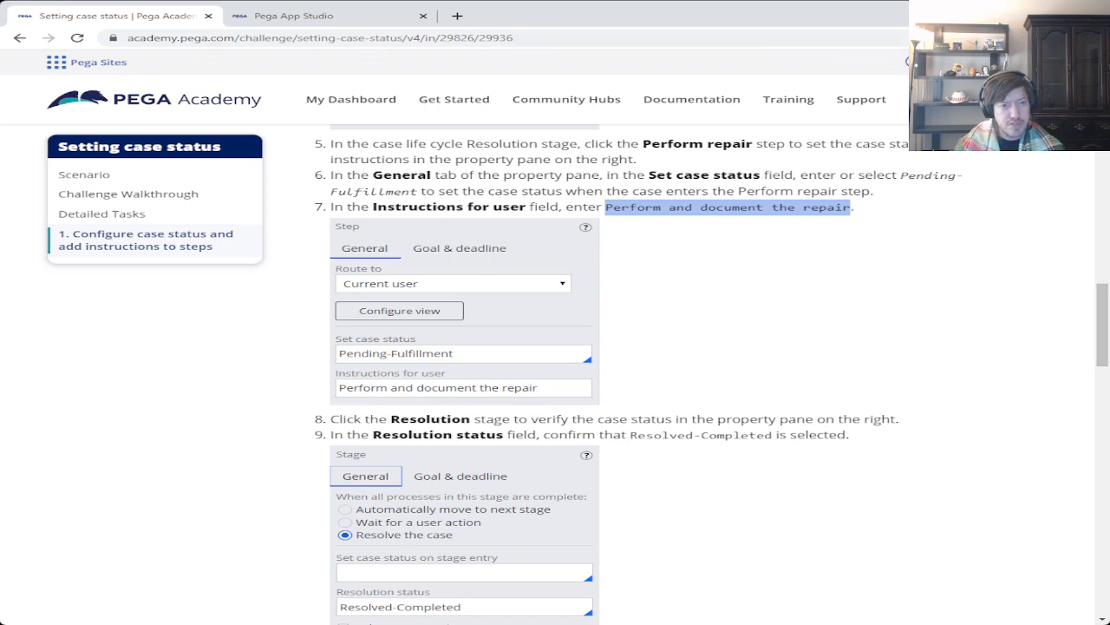
{"action": "left_click", "coordinate": [299, 16]}
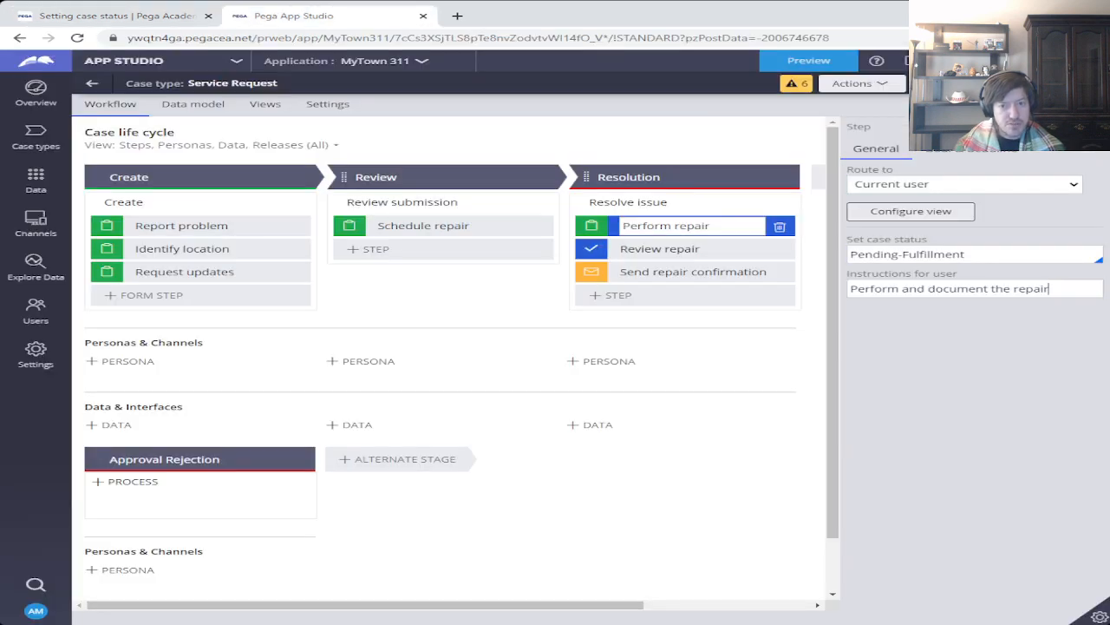
{"action": "left_click", "coordinate": [117, 15]}
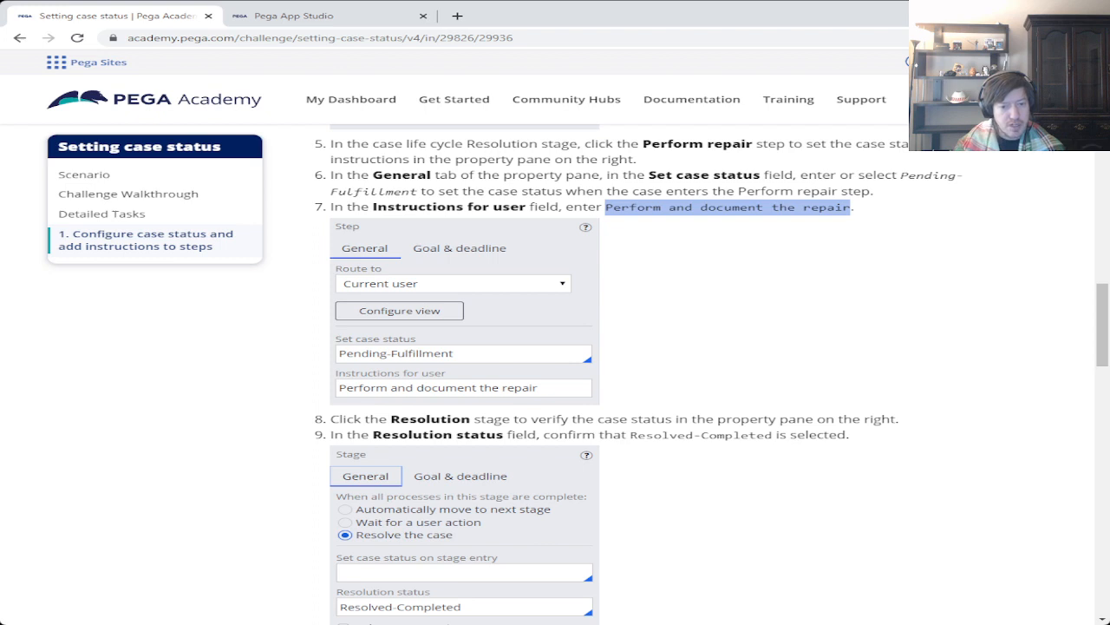
{"action": "scroll", "coordinate": [555, 373], "scroll_direction": "down", "scroll_amount": 2}
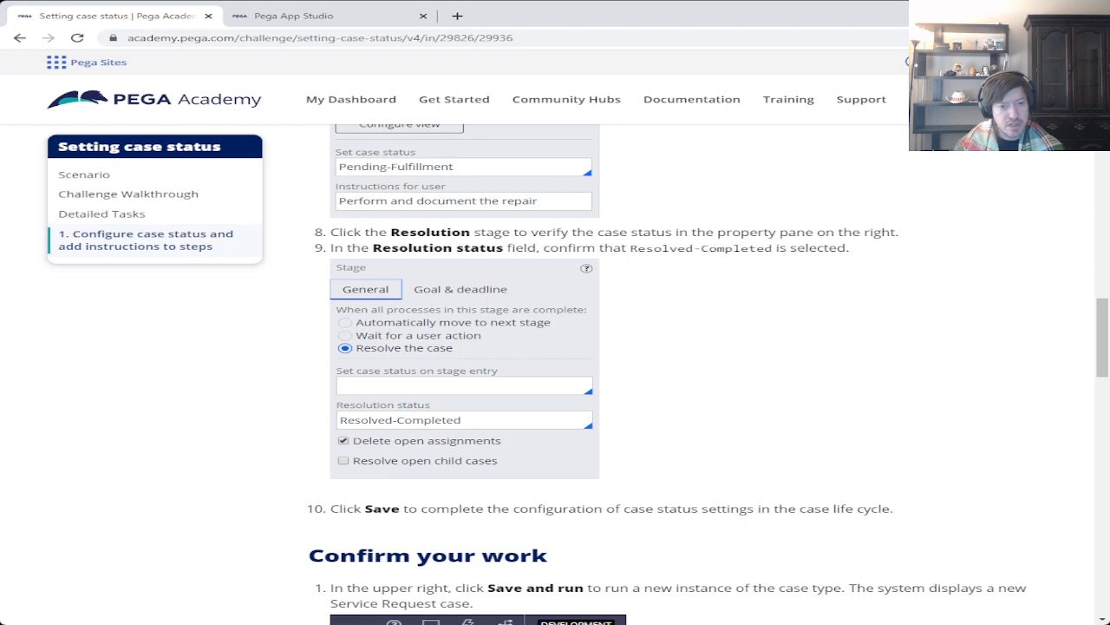
{"action": "left_click", "coordinate": [293, 15]}
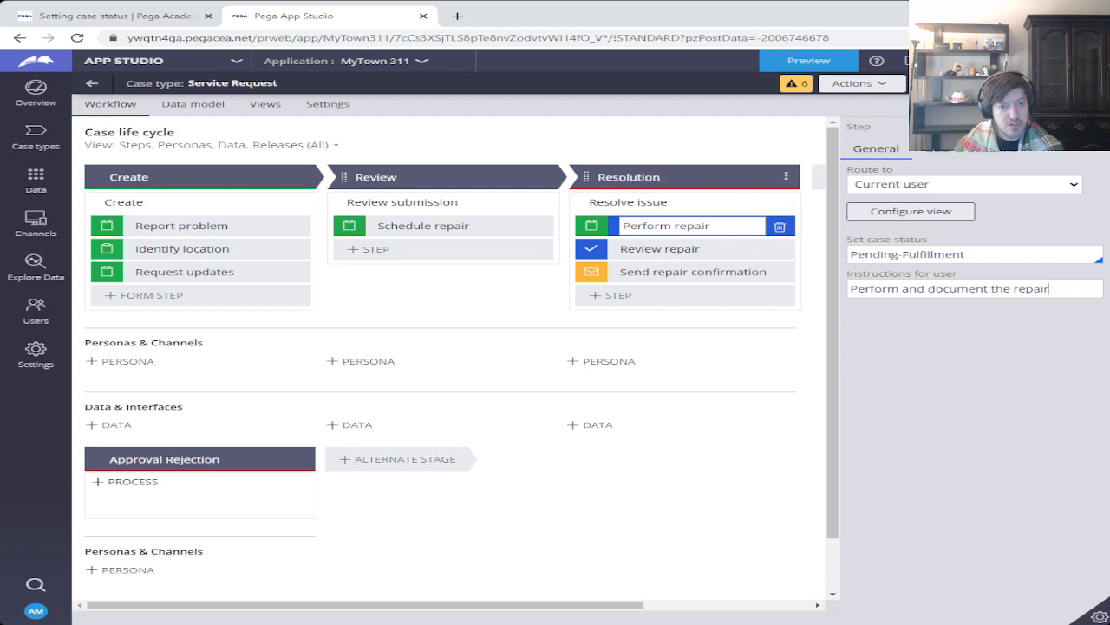
{"action": "left_click", "coordinate": [629, 177]}
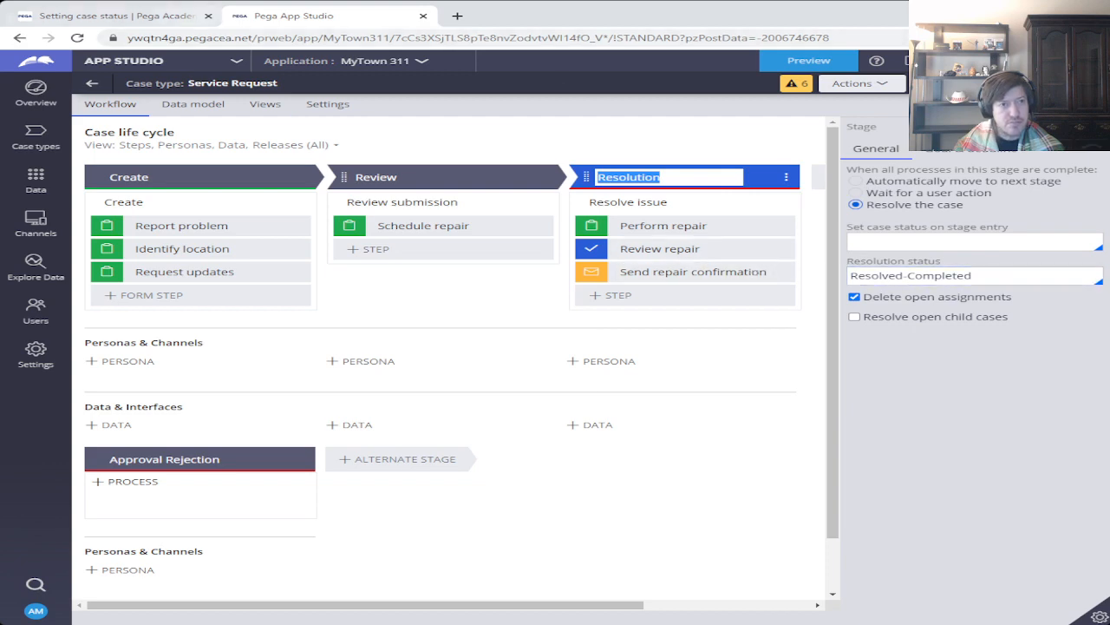
- Read the challenge's final configuration task and save the Service Request case life cycle in App Studio
{"action": "left_click", "coordinate": [118, 16]}
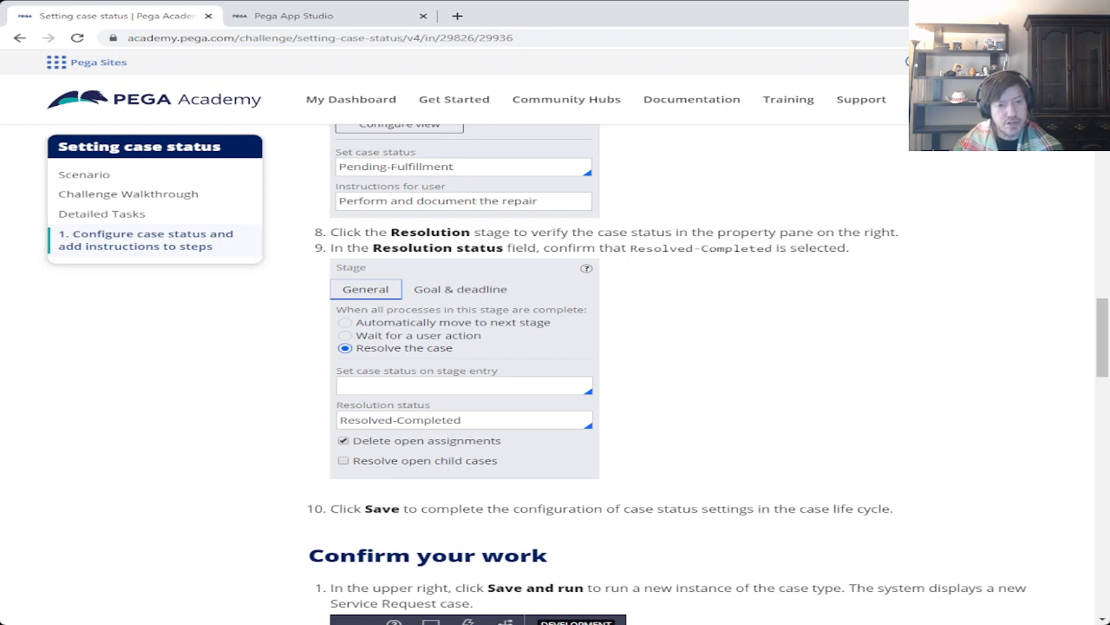
{"action": "scroll", "coordinate": [708, 348], "scroll_direction": "down", "scroll_amount": 3}
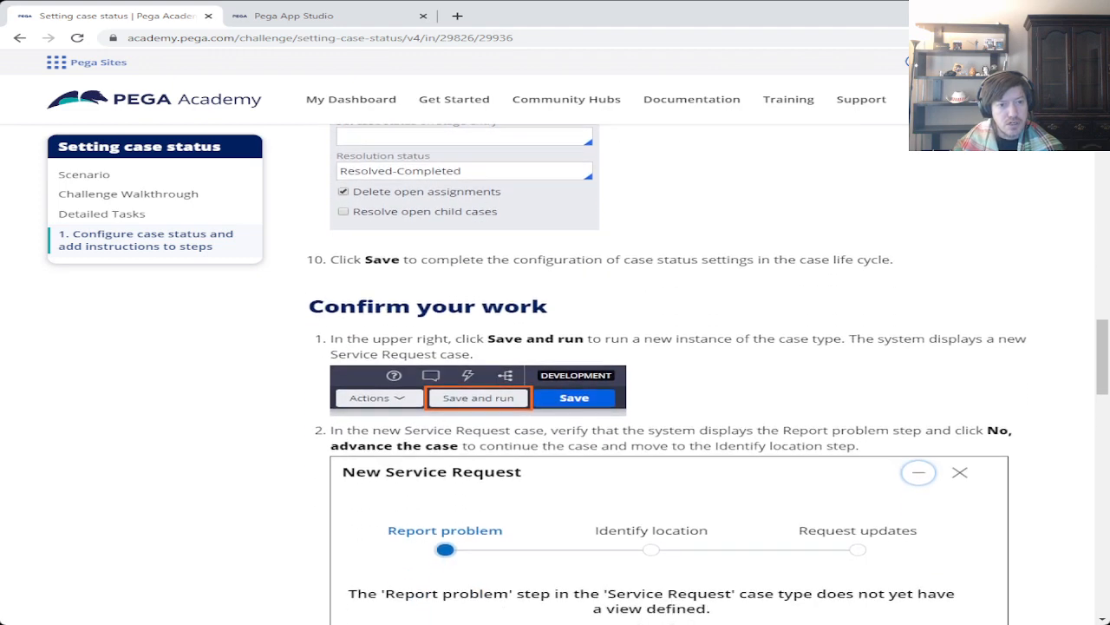
{"action": "scroll", "coordinate": [708, 348], "scroll_direction": "down", "scroll_amount": 1}
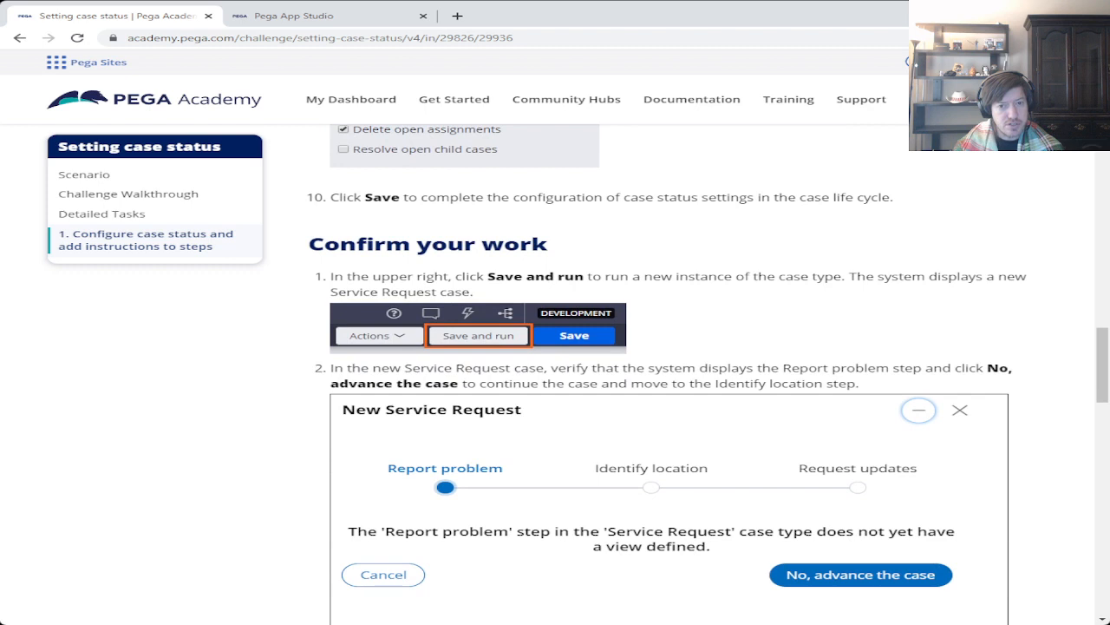
{"action": "left_click", "coordinate": [282, 15]}
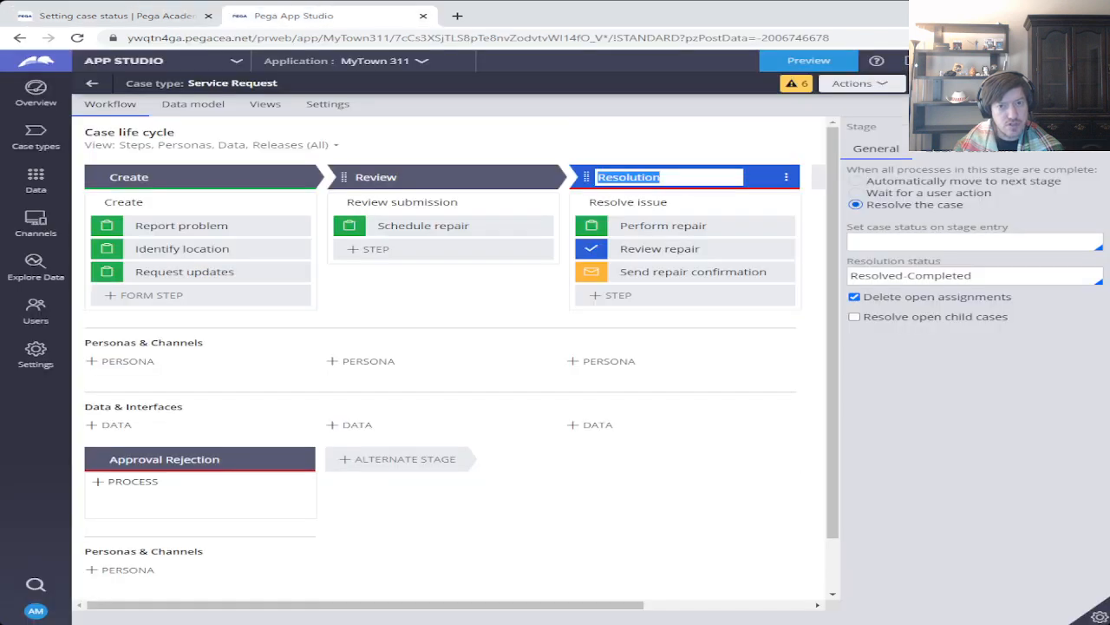
{"action": "left_click", "coordinate": [407, 137]}
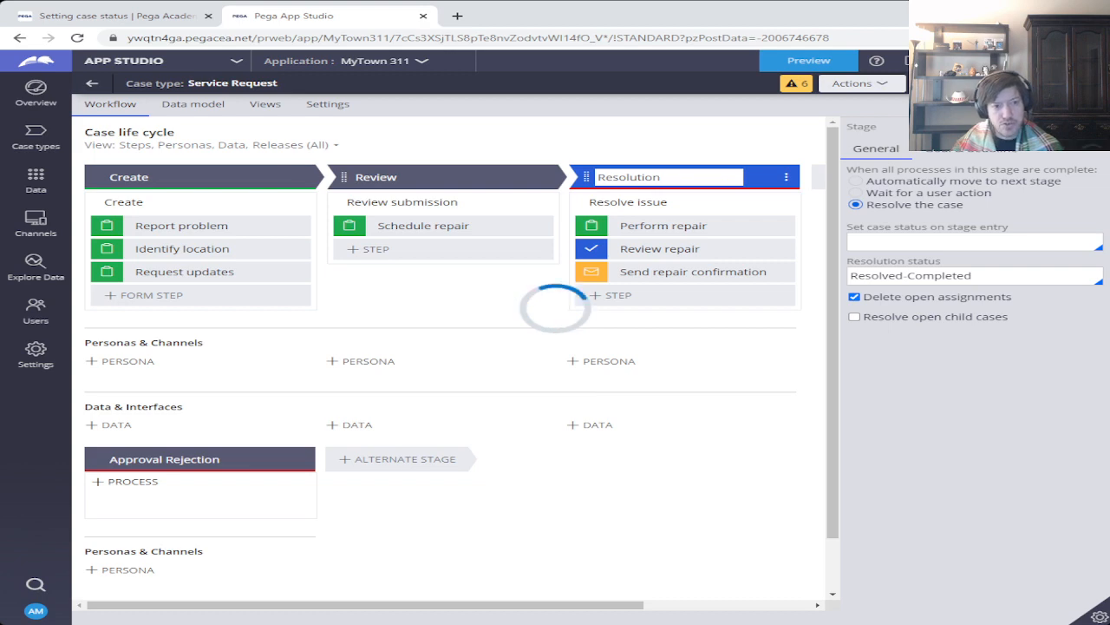
- Read the "Confirm your work" tasks on the challenge page and run a new Service Request case in the App Studio preview
{"action": "key", "text": "ctrl+Tab"}
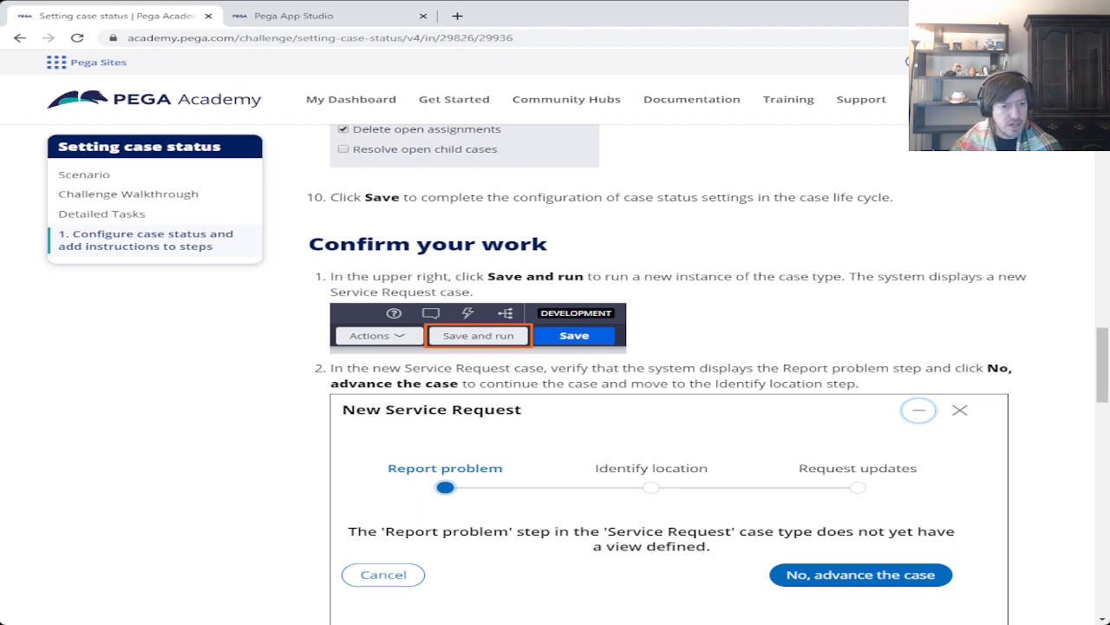
{"action": "scroll", "coordinate": [708, 374], "scroll_direction": "down", "scroll_amount": 1}
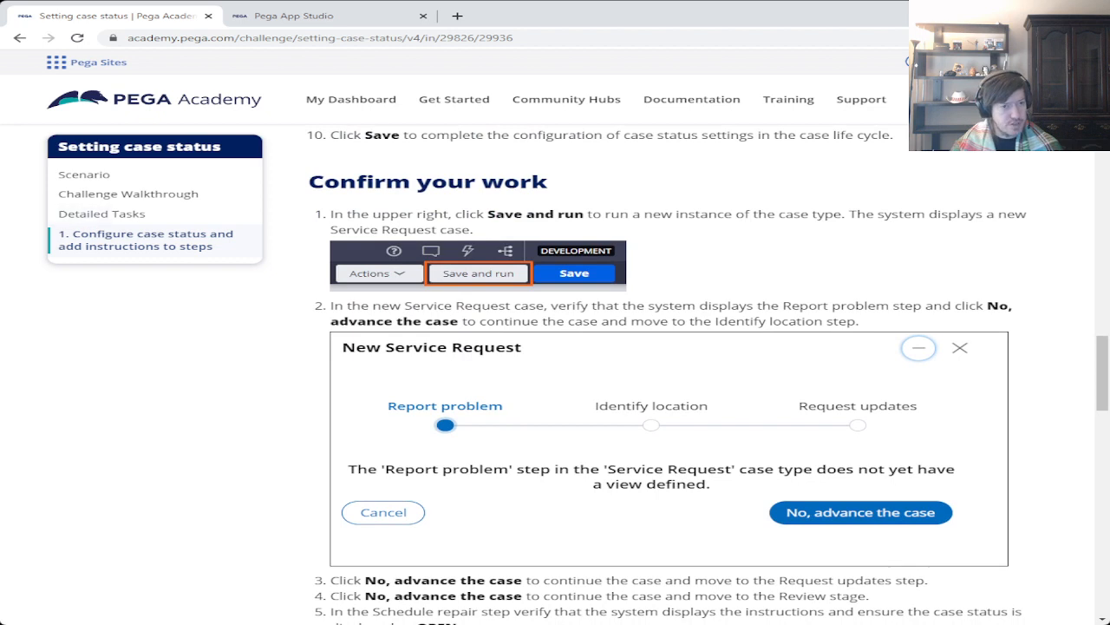
{"action": "scroll", "coordinate": [708, 374], "scroll_direction": "down", "scroll_amount": 1}
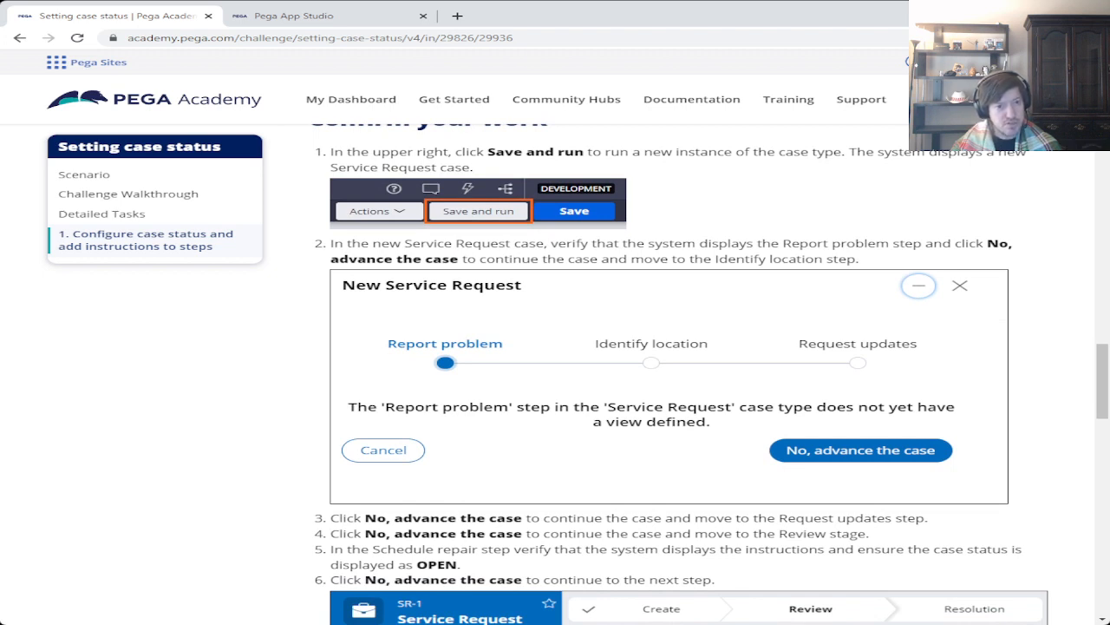
{"action": "left_click", "coordinate": [294, 16]}
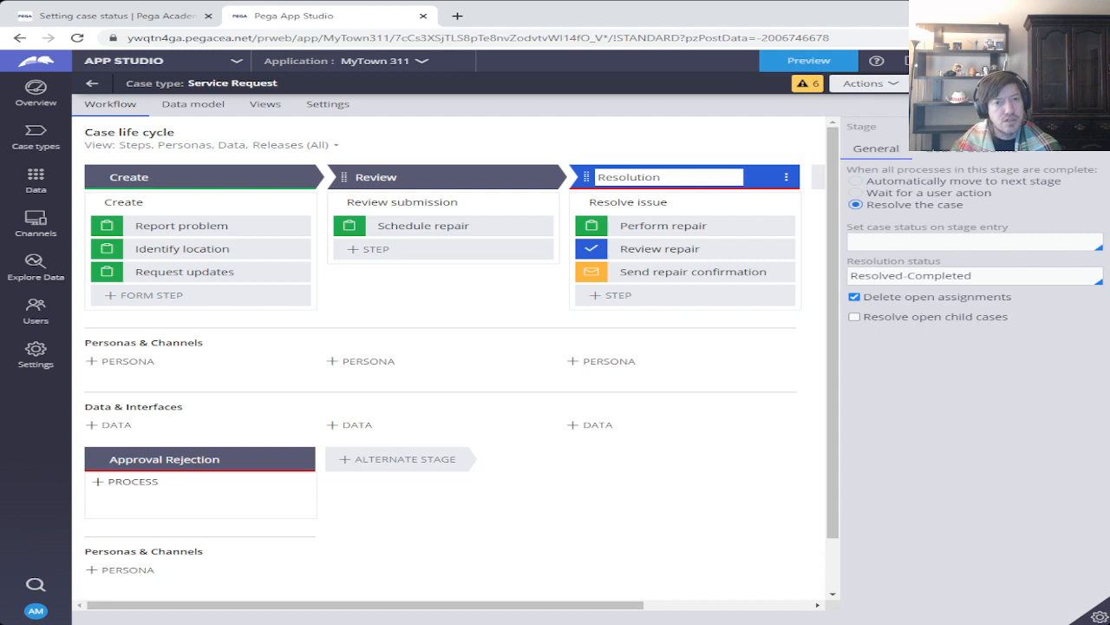
{"action": "left_click", "coordinate": [809, 61]}
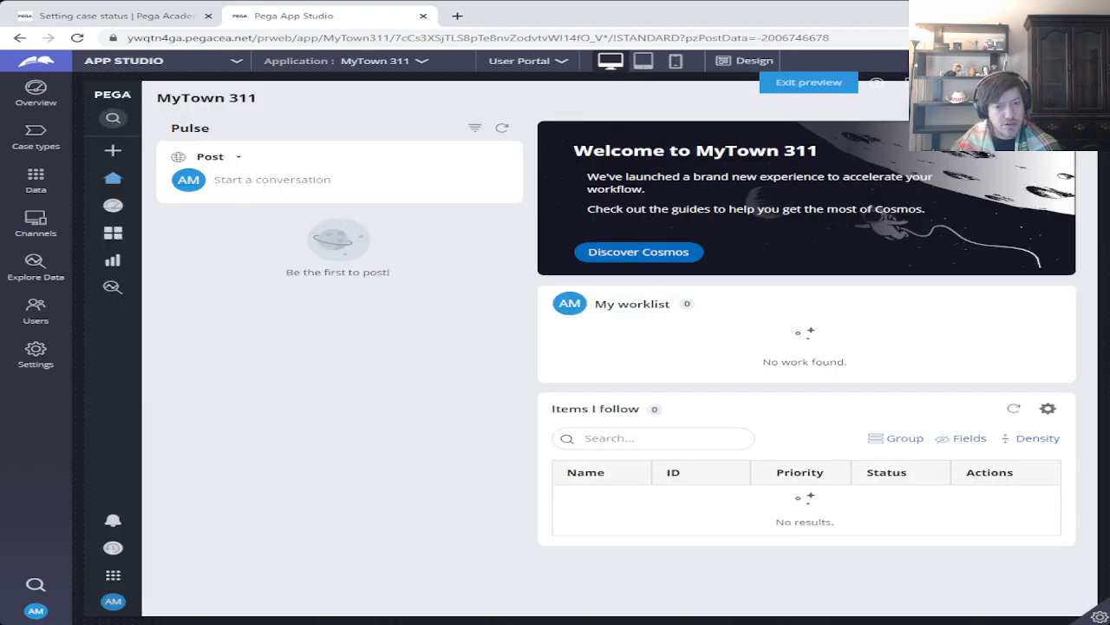
- Review the verification tasks on the challenge page and advance the new Service Request case past the Report problem and Identify location steps
{"action": "left_click", "coordinate": [121, 16]}
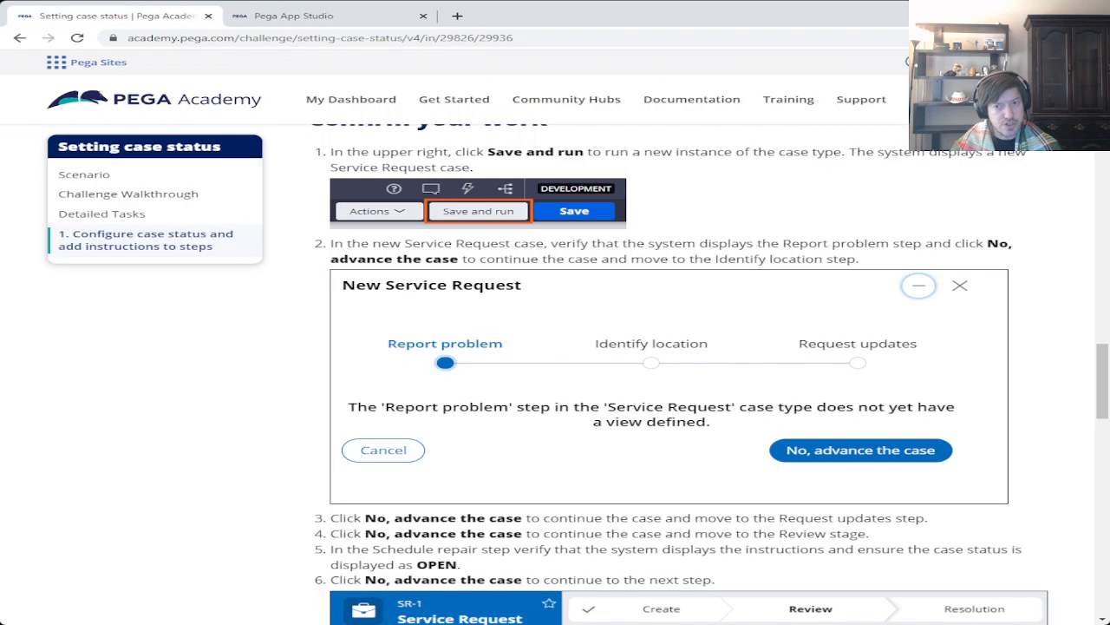
{"action": "scroll", "coordinate": [710, 373], "scroll_direction": "down", "scroll_amount": 2}
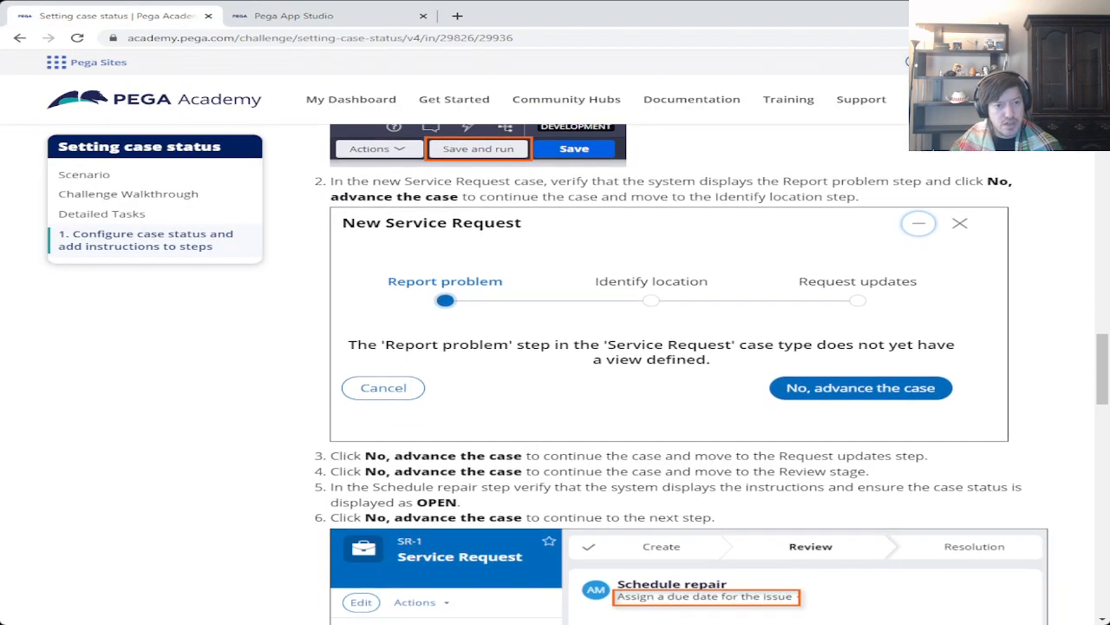
{"action": "scroll", "coordinate": [709, 373], "scroll_direction": "up", "scroll_amount": 1}
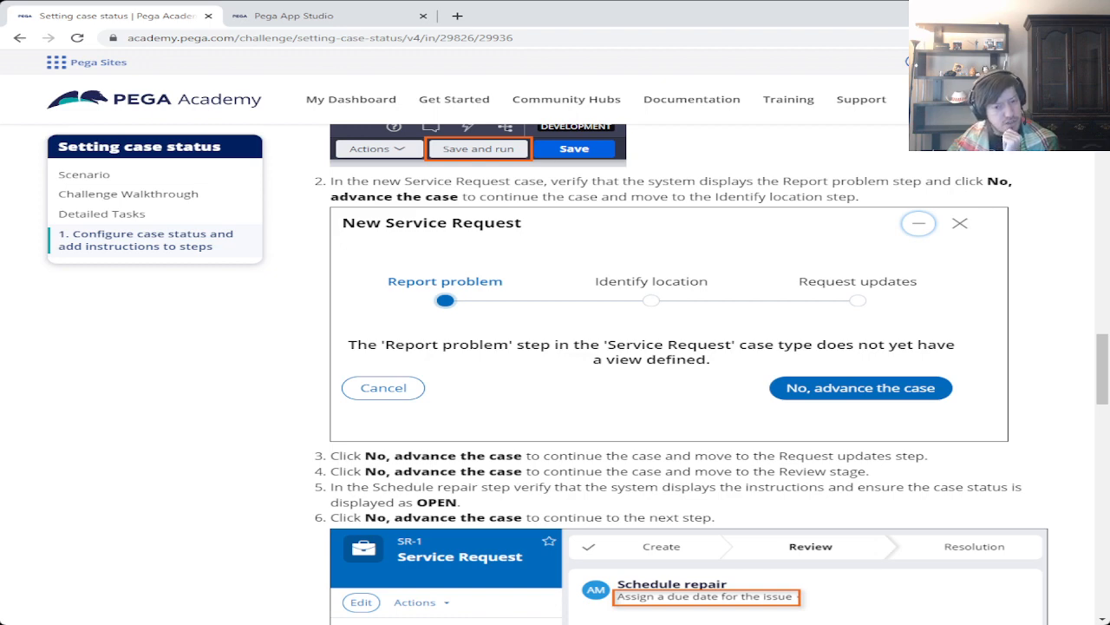
{"action": "scroll", "coordinate": [712, 373], "scroll_direction": "down", "scroll_amount": 5}
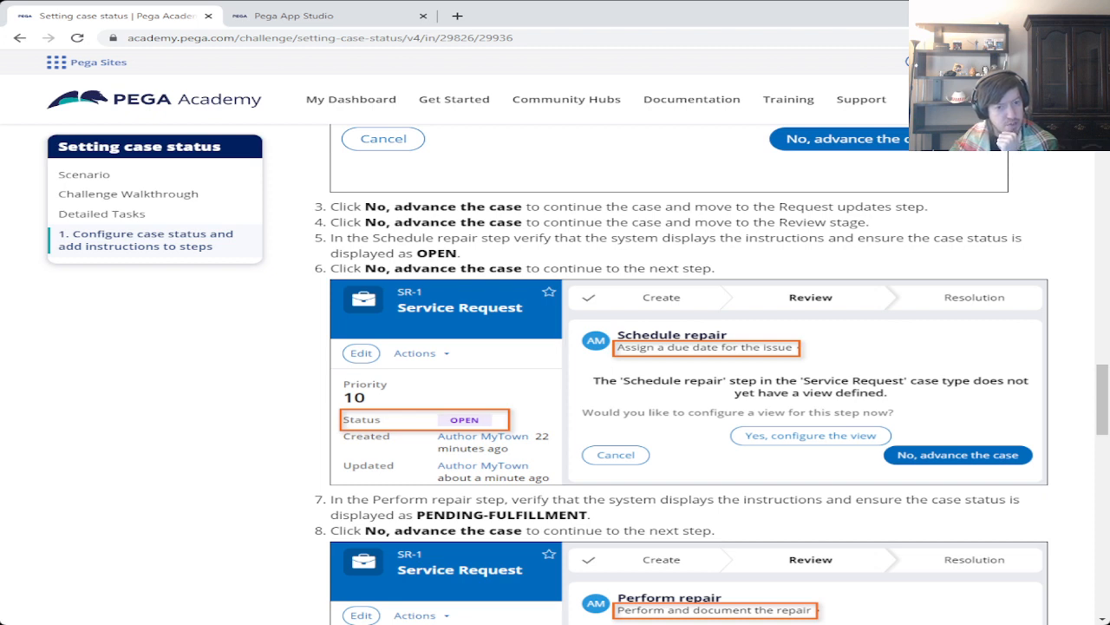
{"action": "left_click", "coordinate": [293, 15]}
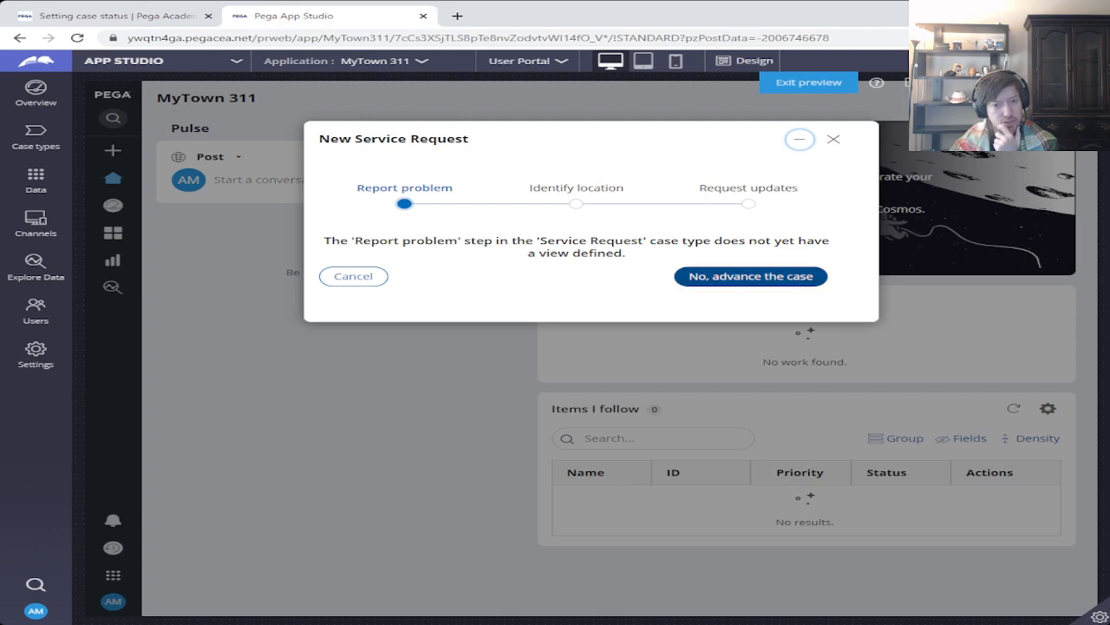
{"action": "left_click", "coordinate": [751, 276]}
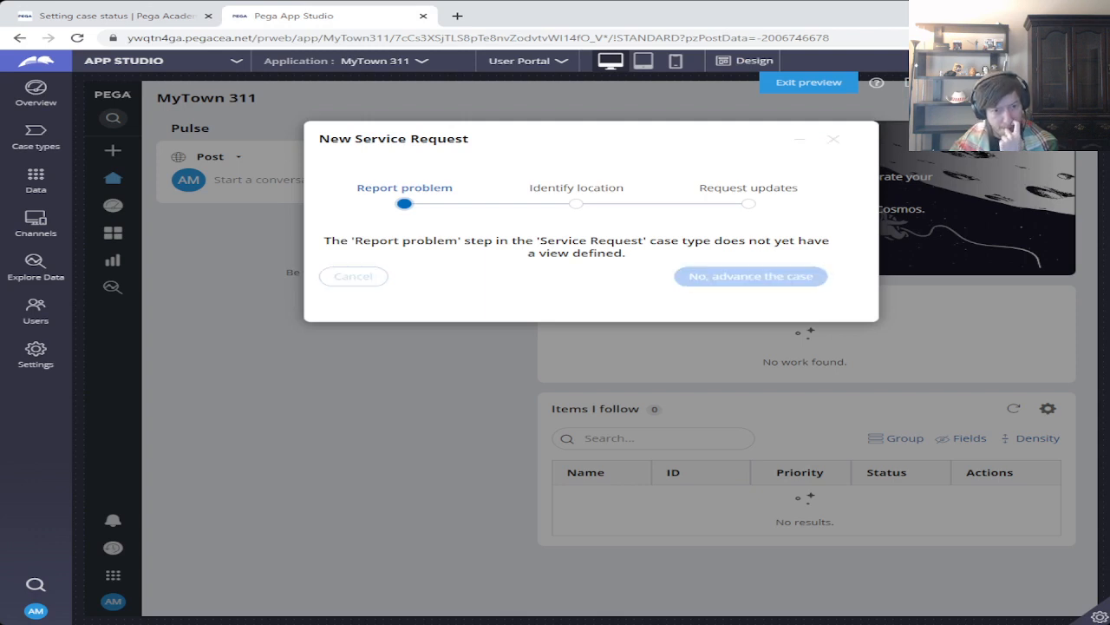
{"action": "left_click", "coordinate": [751, 275]}
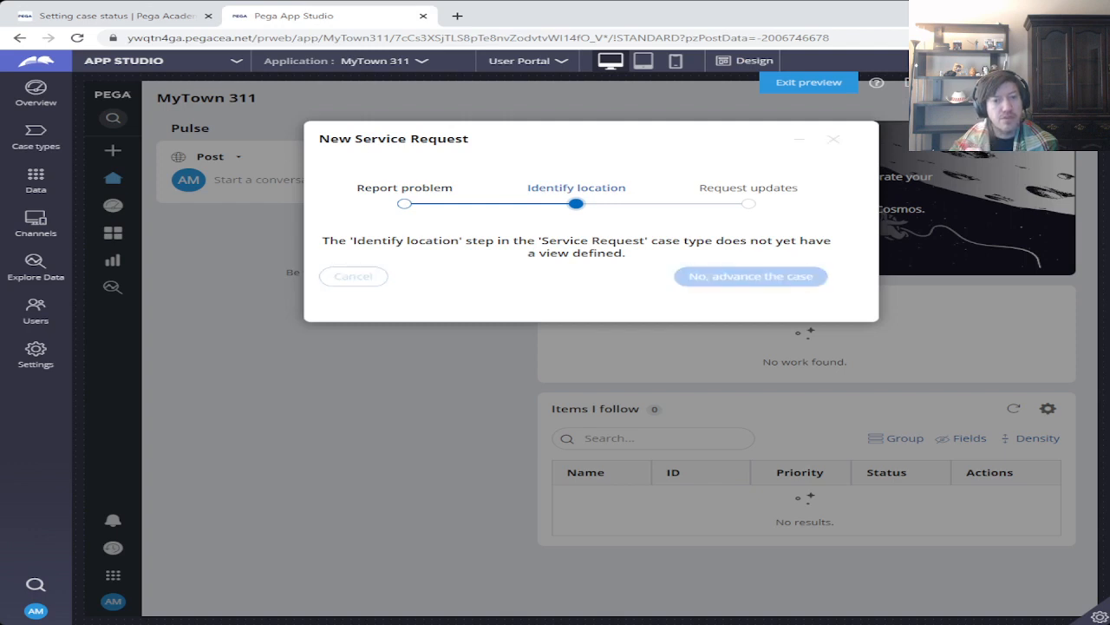
- Advance the Service Request case to the Review stage and look up the Schedule repair instruction in the challenge's scenario table
{"action": "left_click", "coordinate": [751, 275]}
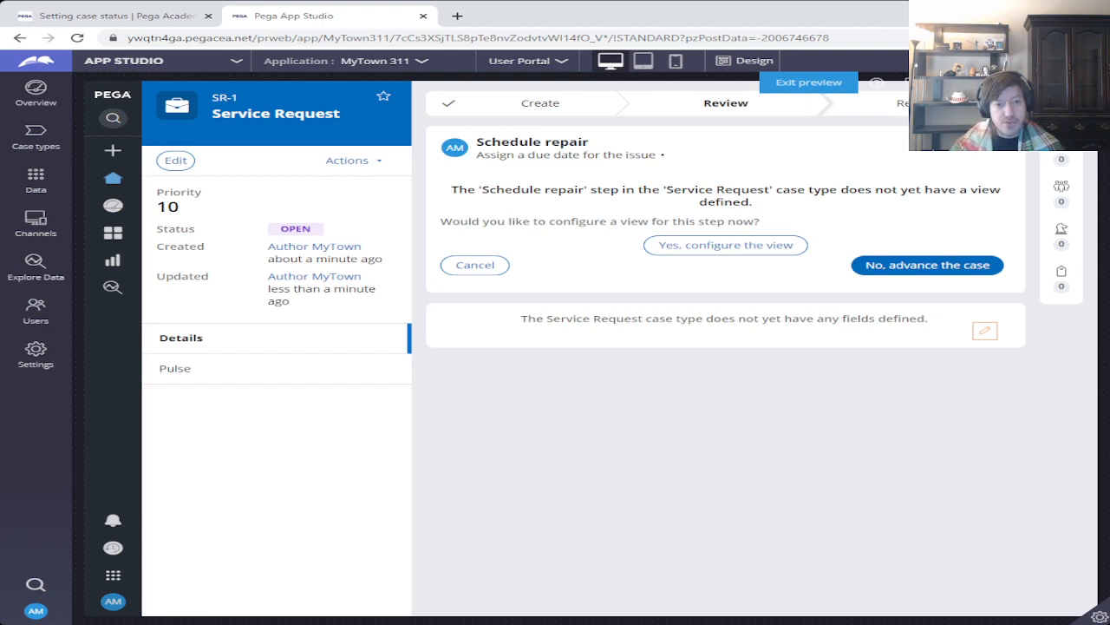
{"action": "left_click", "coordinate": [117, 15]}
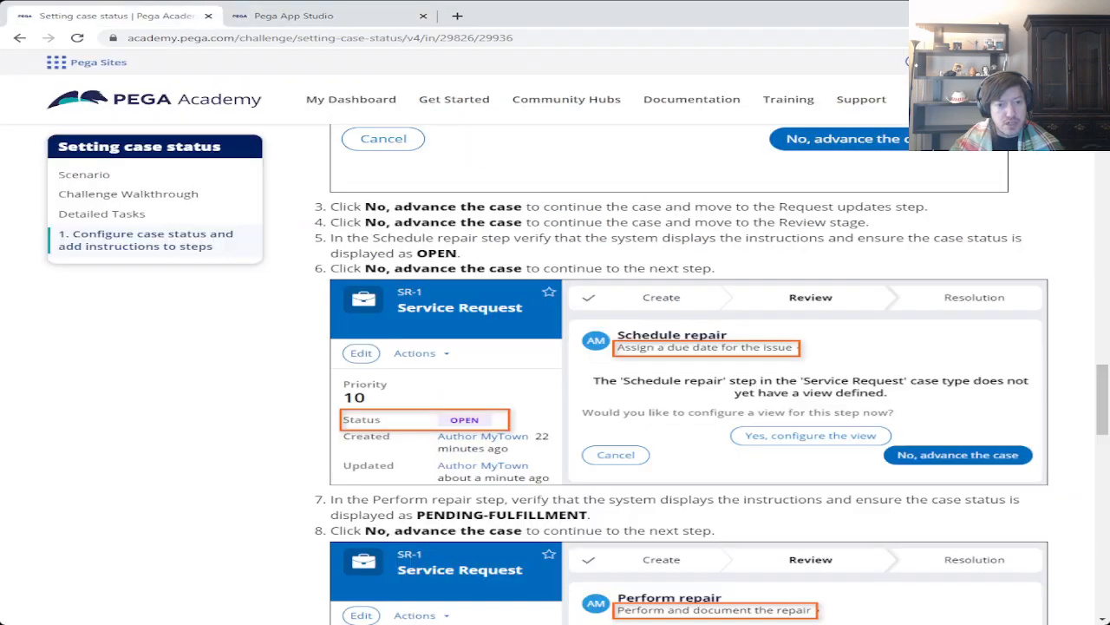
{"action": "scroll", "coordinate": [677, 373], "scroll_direction": "up", "scroll_amount": 20}
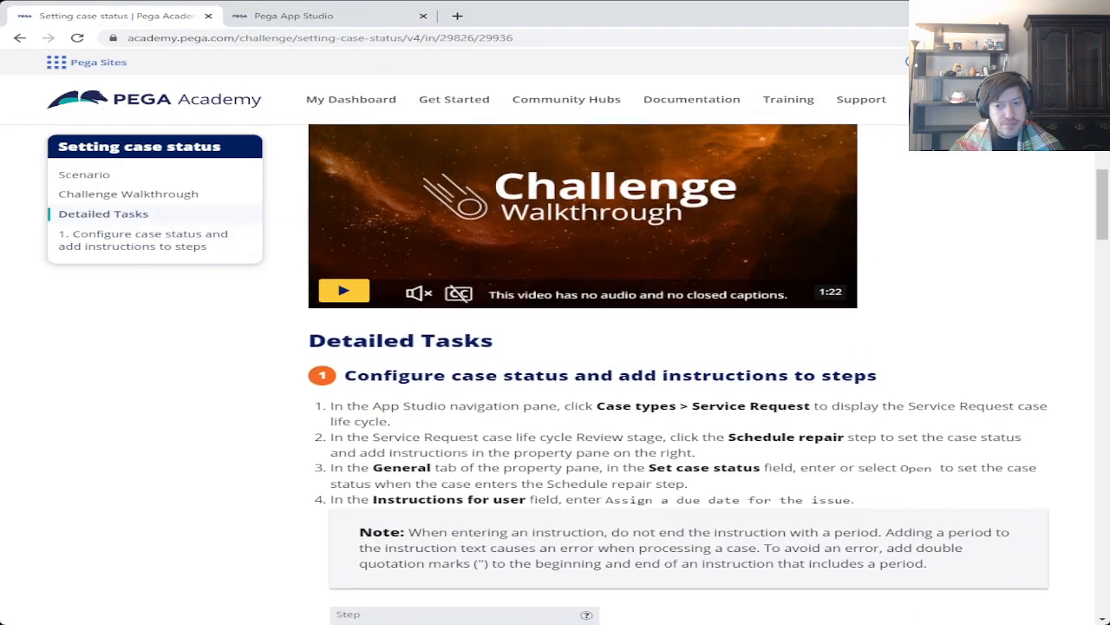
{"action": "scroll", "coordinate": [676, 373], "scroll_direction": "up", "scroll_amount": 8}
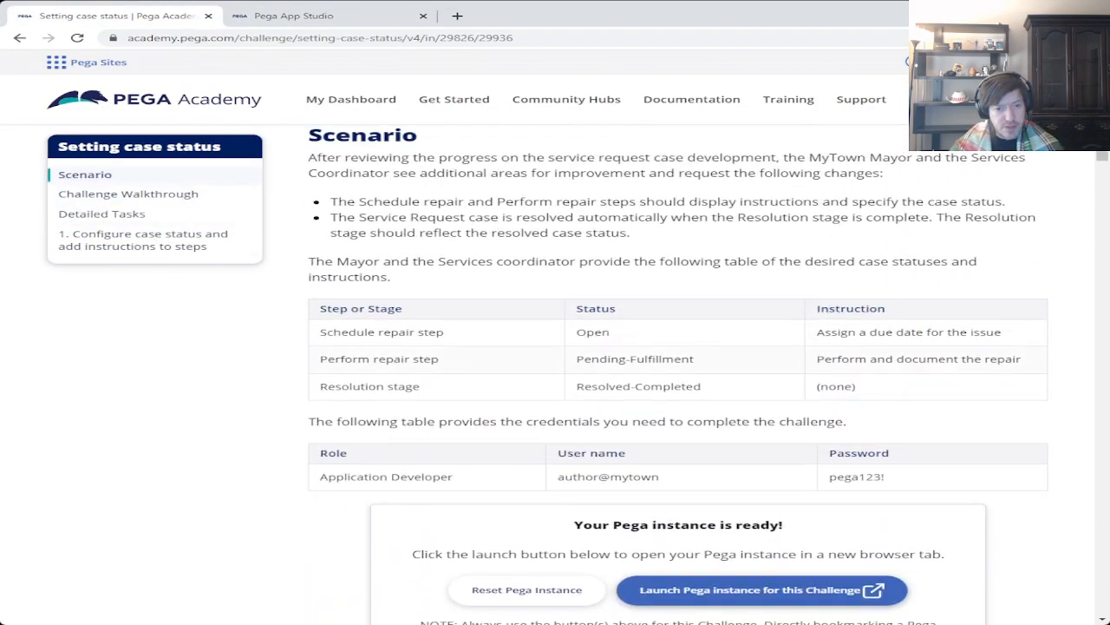
{"action": "left_click_drag", "start_coordinate": [817, 333], "coordinate": [1002, 332]}
- Read the Schedule repair verification tasks on the challenge page and advance the case past Schedule repair in App Studio
{"action": "scroll", "coordinate": [676, 373], "scroll_direction": "down", "scroll_amount": 15}
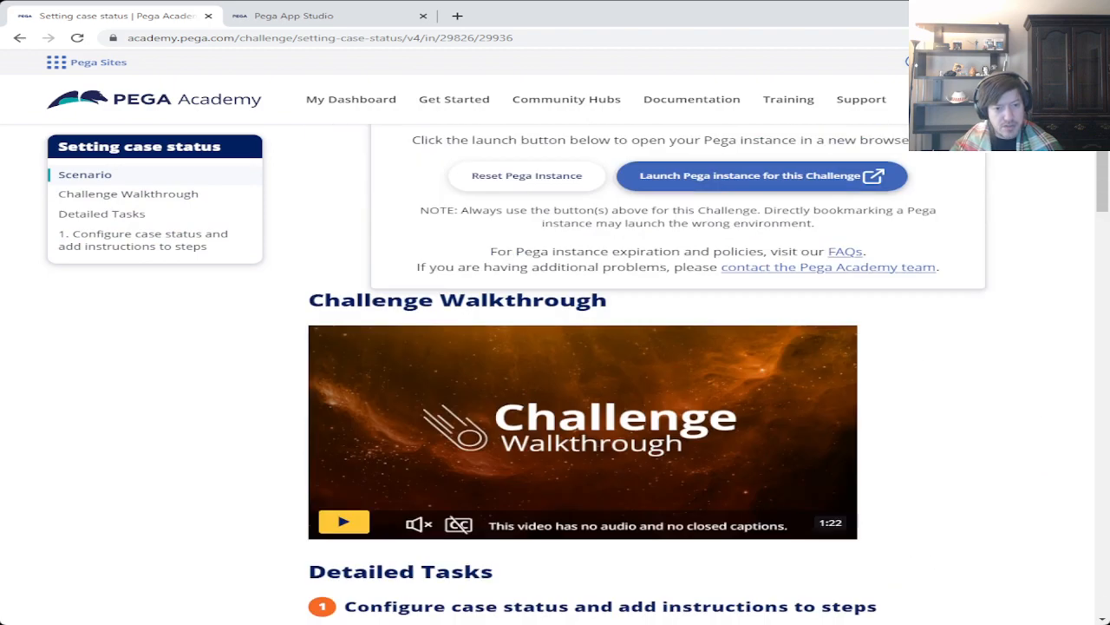
{"action": "scroll", "coordinate": [677, 373], "scroll_direction": "down", "scroll_amount": 5}
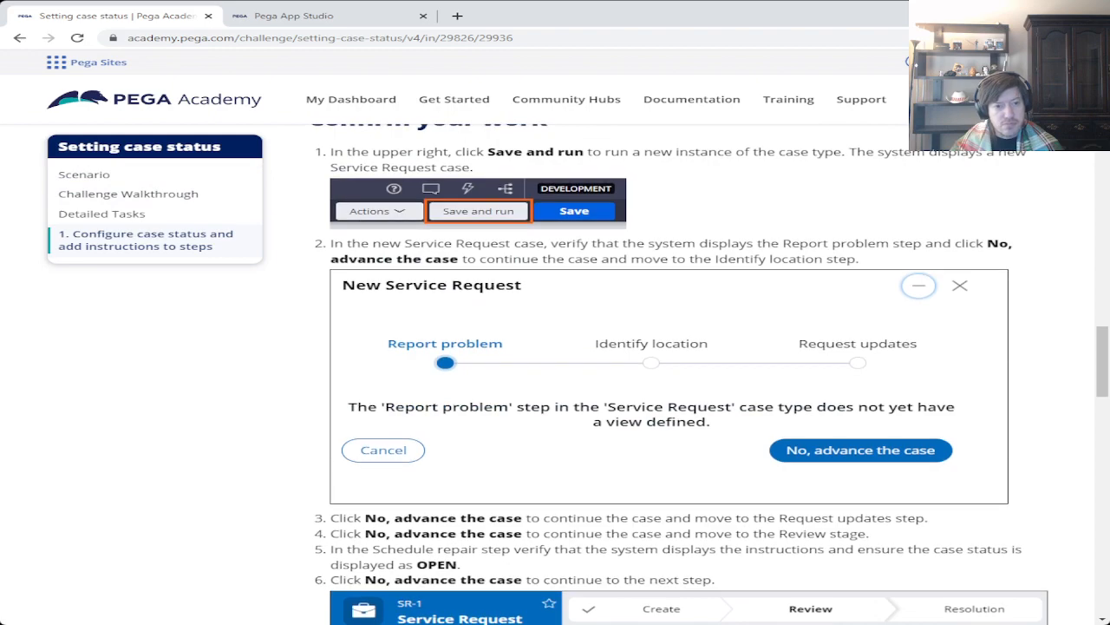
{"action": "scroll", "coordinate": [676, 373], "scroll_direction": "up", "scroll_amount": 2}
{"action": "scroll", "coordinate": [677, 373], "scroll_direction": "down", "scroll_amount": 4}
{"action": "scroll", "coordinate": [677, 374], "scroll_direction": "down", "scroll_amount": 3}
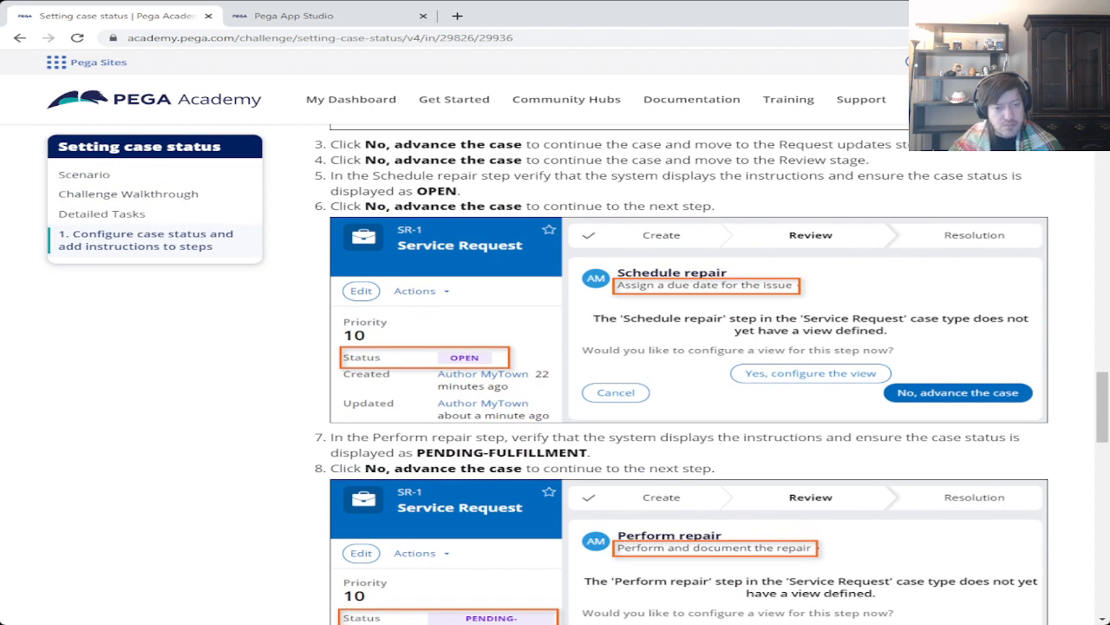
{"action": "left_click_drag", "start_coordinate": [331, 206], "coordinate": [711, 206]}
{"action": "left_click", "coordinate": [711, 206]}
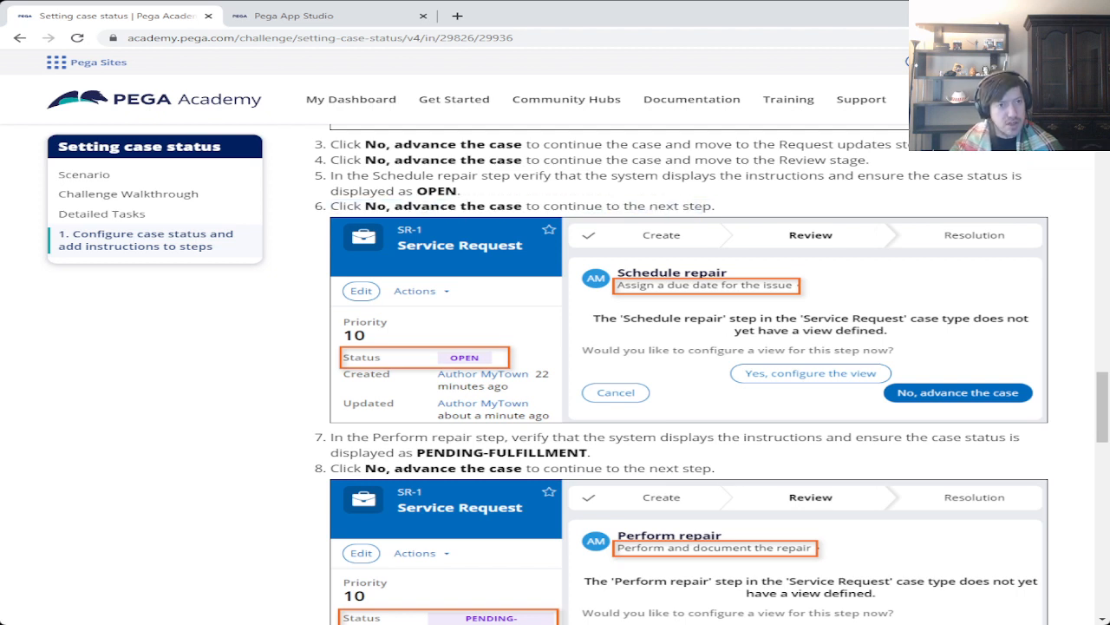
{"action": "key", "text": "ctrl+Tab"}
{"action": "left_click", "coordinate": [928, 266]}
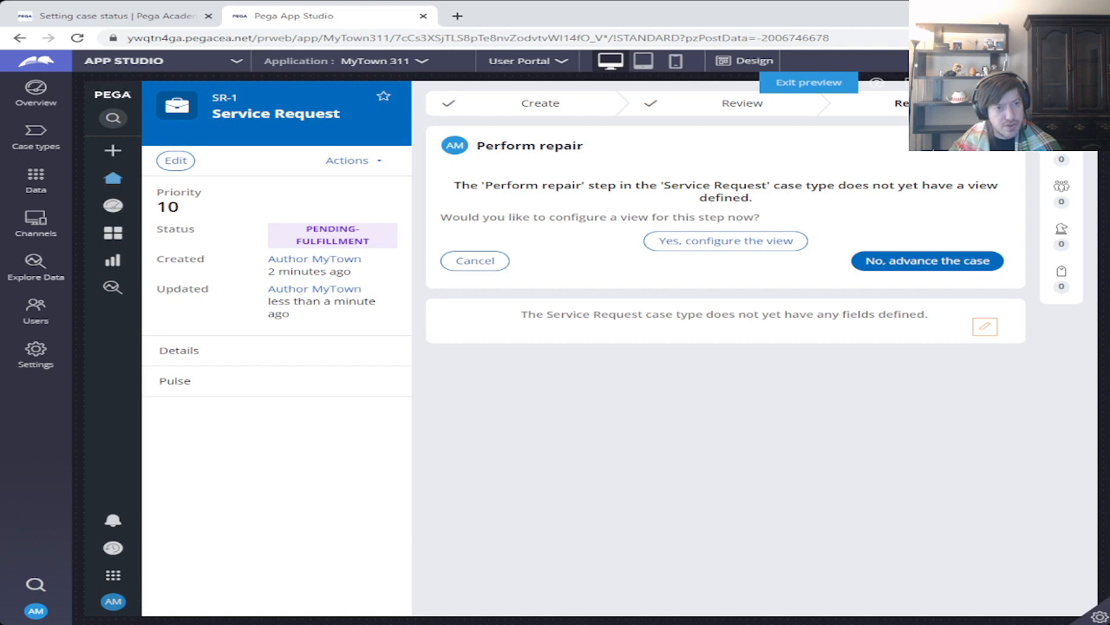
- Read the Perform repair verification tasks on the challenge page and advance the case past Perform repair in App Studio
{"action": "left_click", "coordinate": [149, 16]}
{"action": "scroll", "coordinate": [686, 373], "scroll_direction": "down", "scroll_amount": 3}
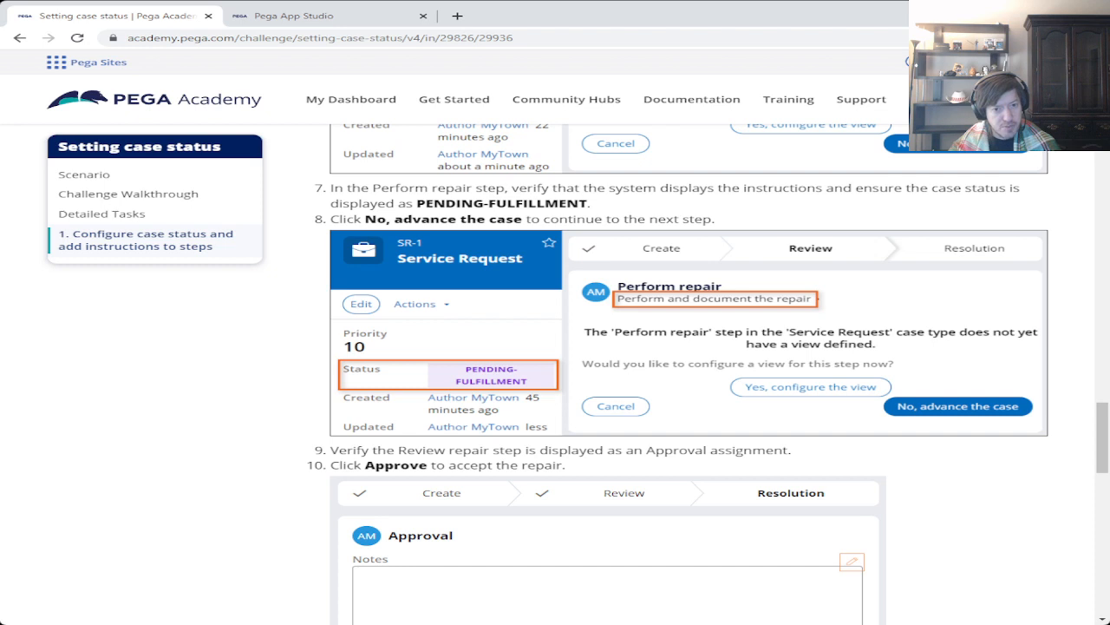
{"action": "left_click", "coordinate": [321, 16]}
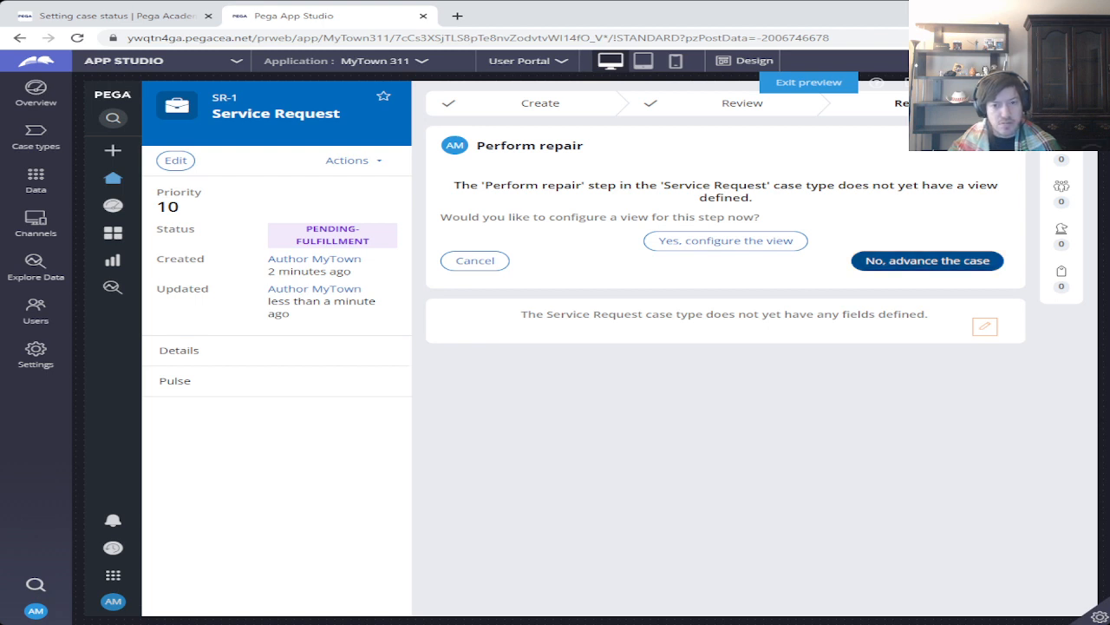
{"action": "left_click", "coordinate": [928, 260]}
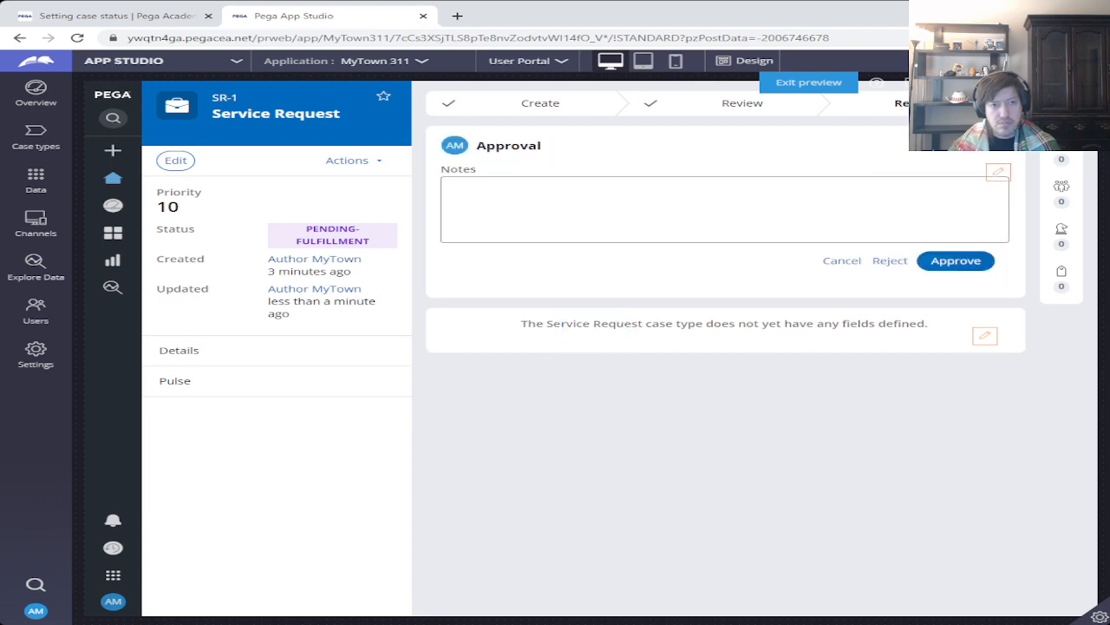
- Read the approval and final status tasks on the challenge page and approve the repair in App Studio without notes
{"action": "left_click", "coordinate": [115, 16]}
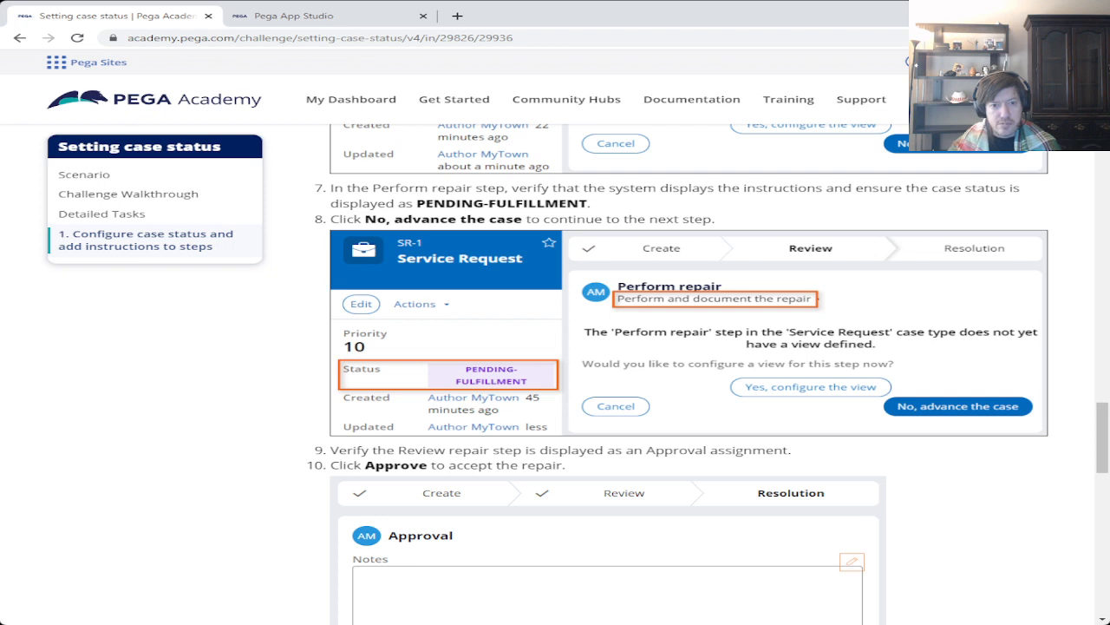
{"action": "scroll", "coordinate": [689, 373], "scroll_direction": "down", "scroll_amount": 3}
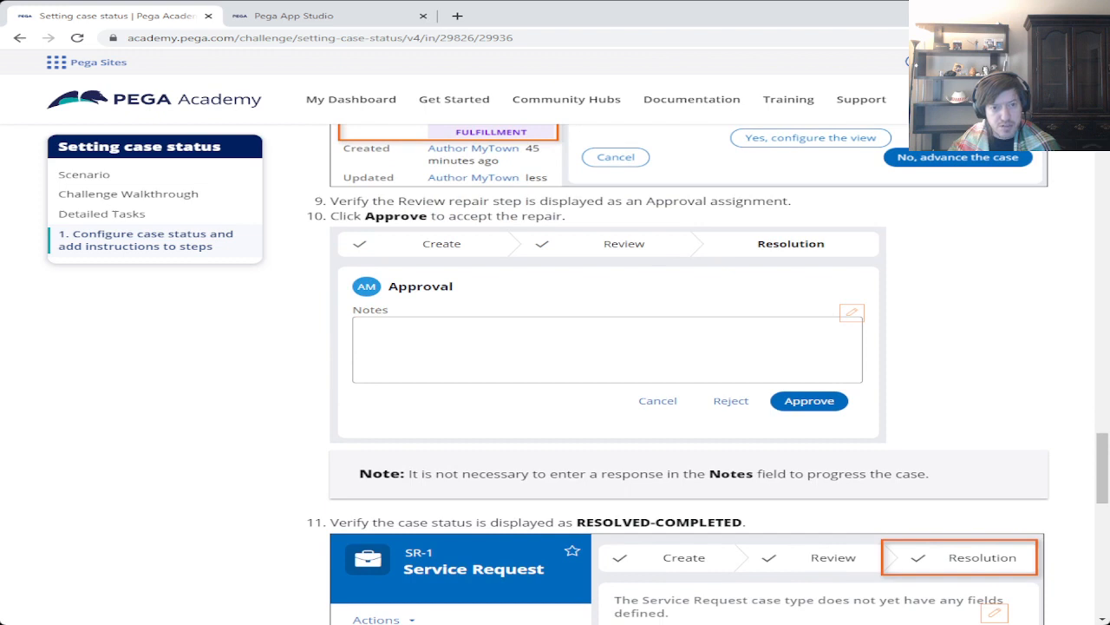
{"action": "scroll", "coordinate": [689, 373], "scroll_direction": "down", "scroll_amount": 3}
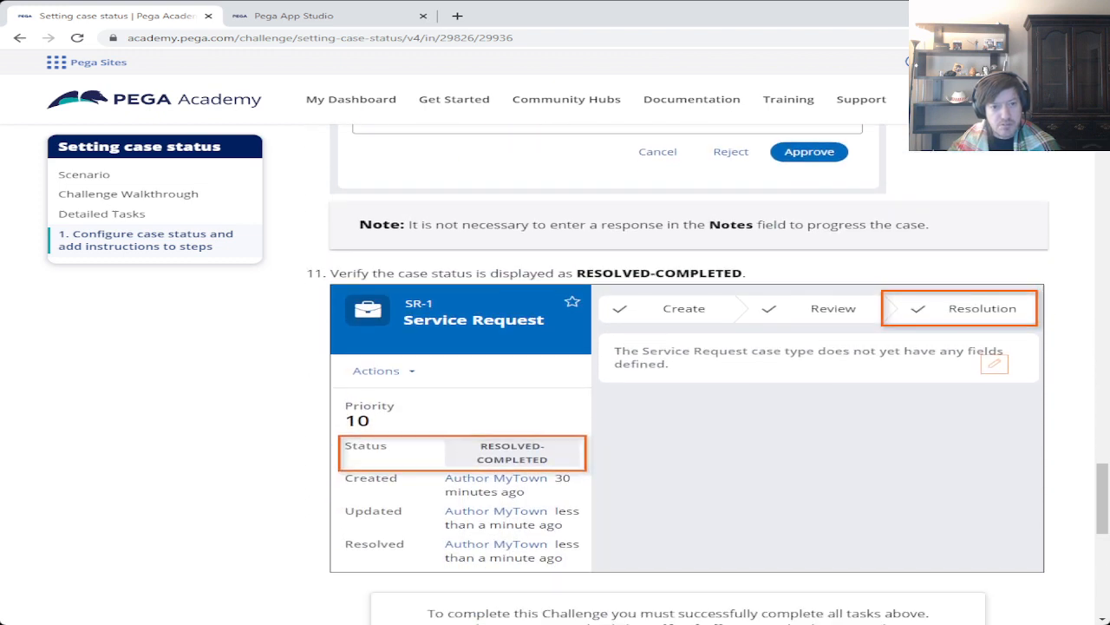
{"action": "left_click", "coordinate": [295, 16]}
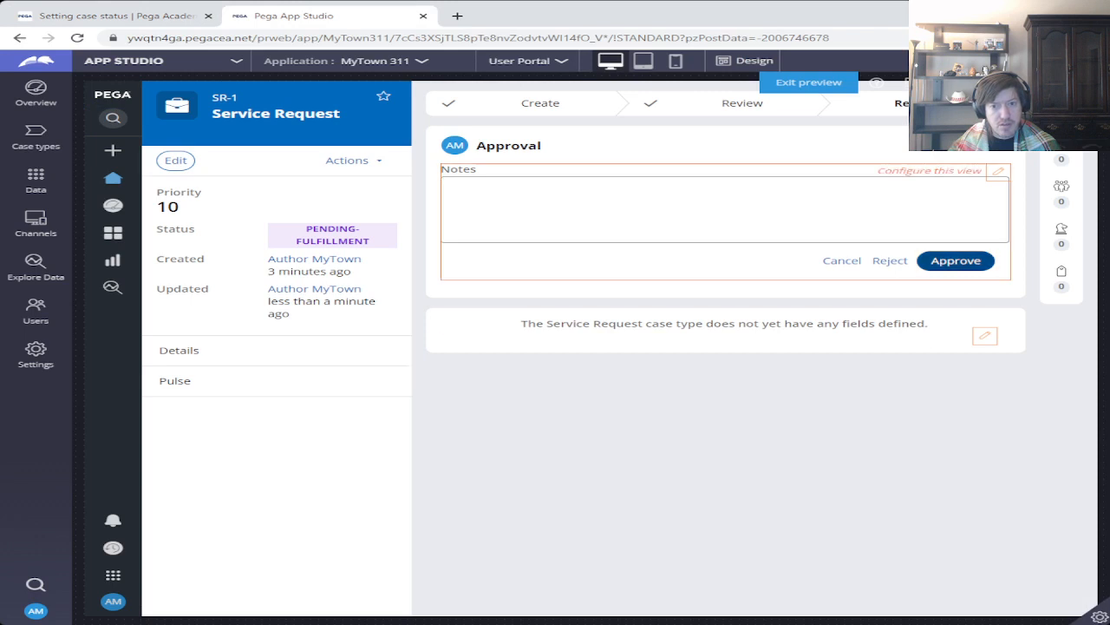
{"action": "left_click", "coordinate": [956, 261]}
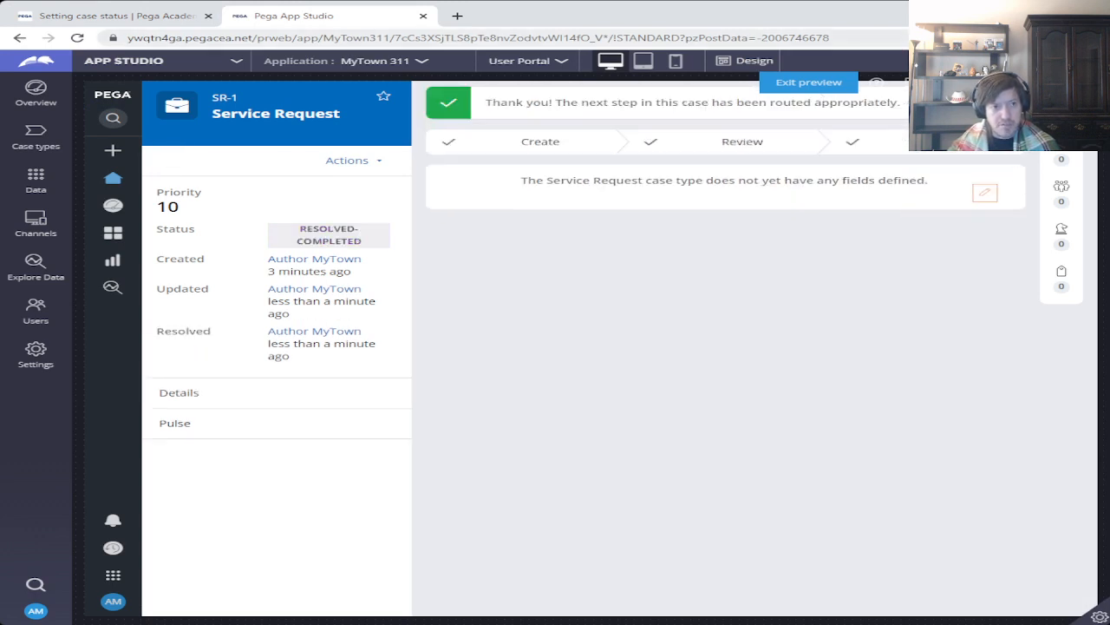
- Compare the approved case's status and the Perform repair instructions with the expected results on the challenge page
{"action": "left_click", "coordinate": [116, 16]}
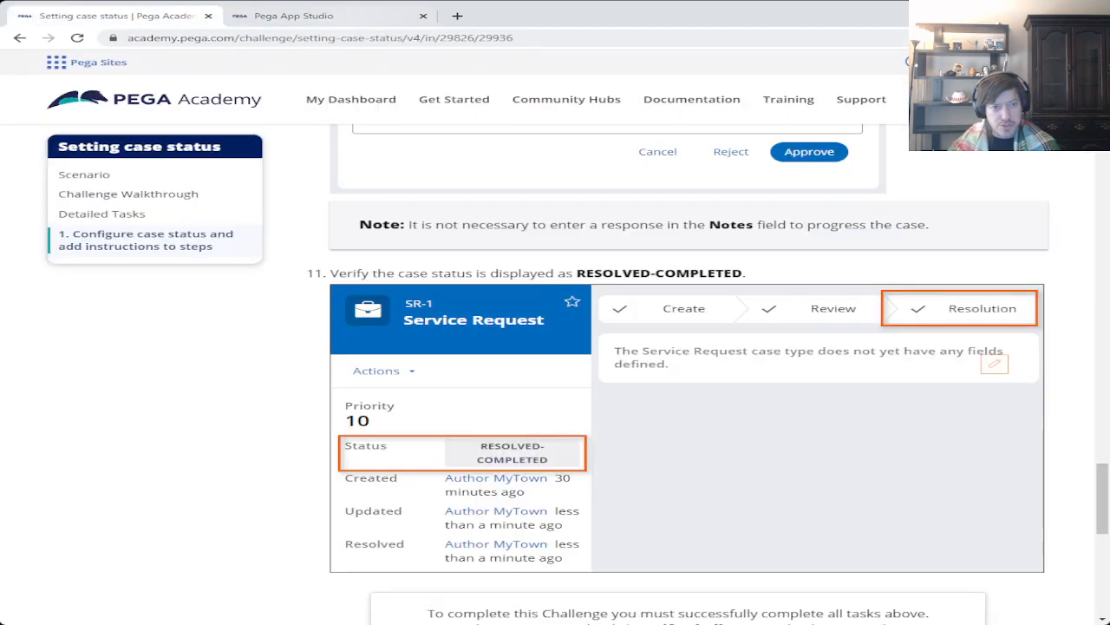
{"action": "left_click", "coordinate": [316, 16]}
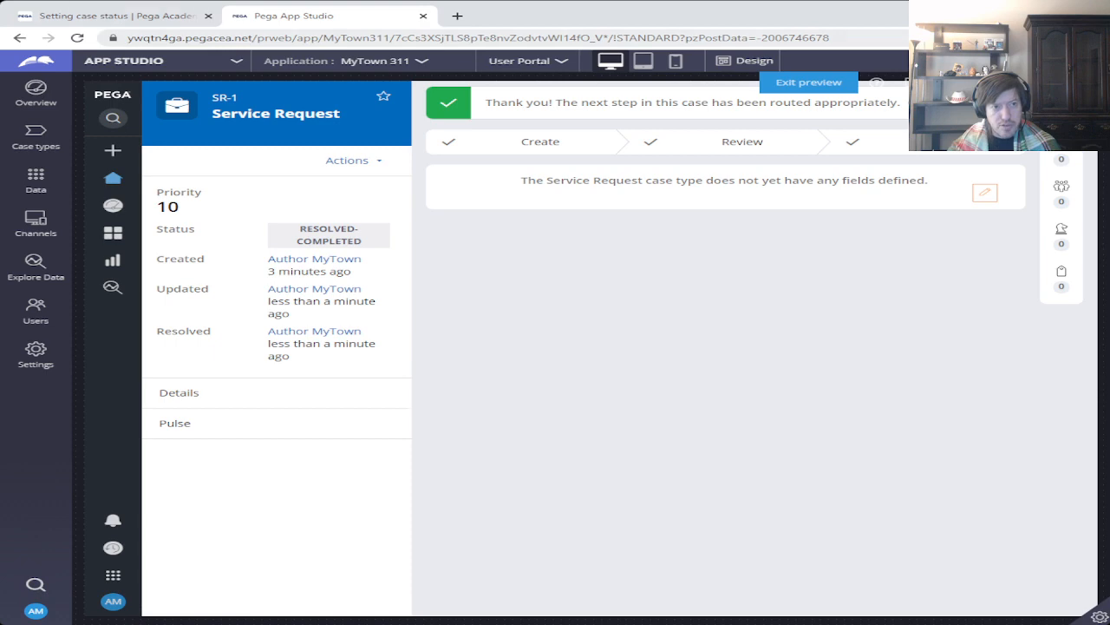
{"action": "left_click", "coordinate": [116, 15]}
{"action": "scroll", "coordinate": [677, 373], "scroll_direction": "up", "scroll_amount": 7}
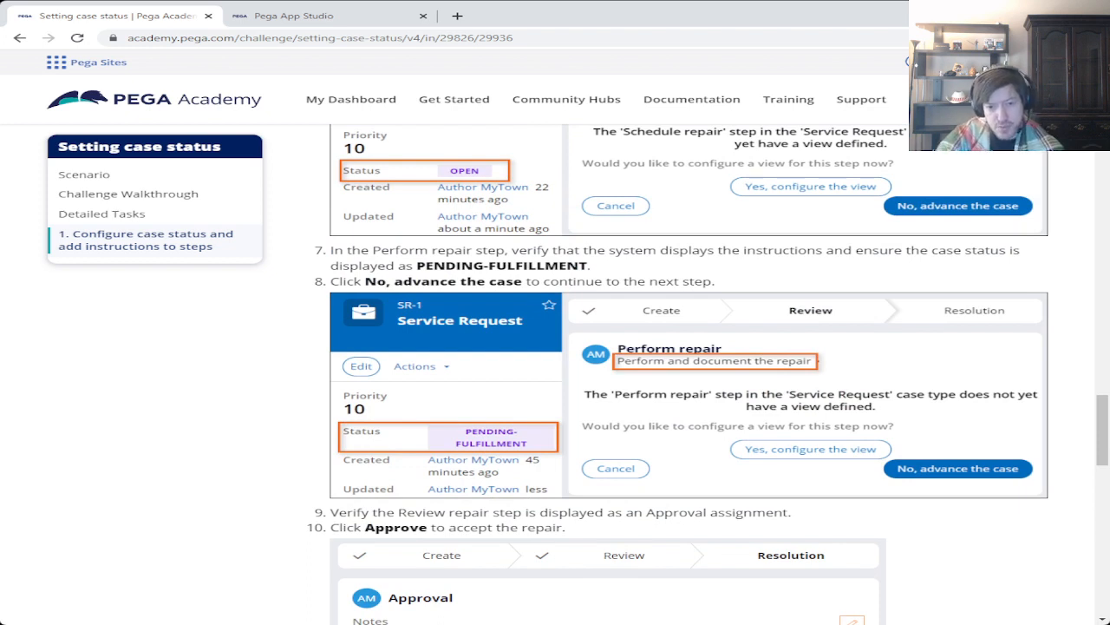
{"action": "left_click", "coordinate": [293, 16]}
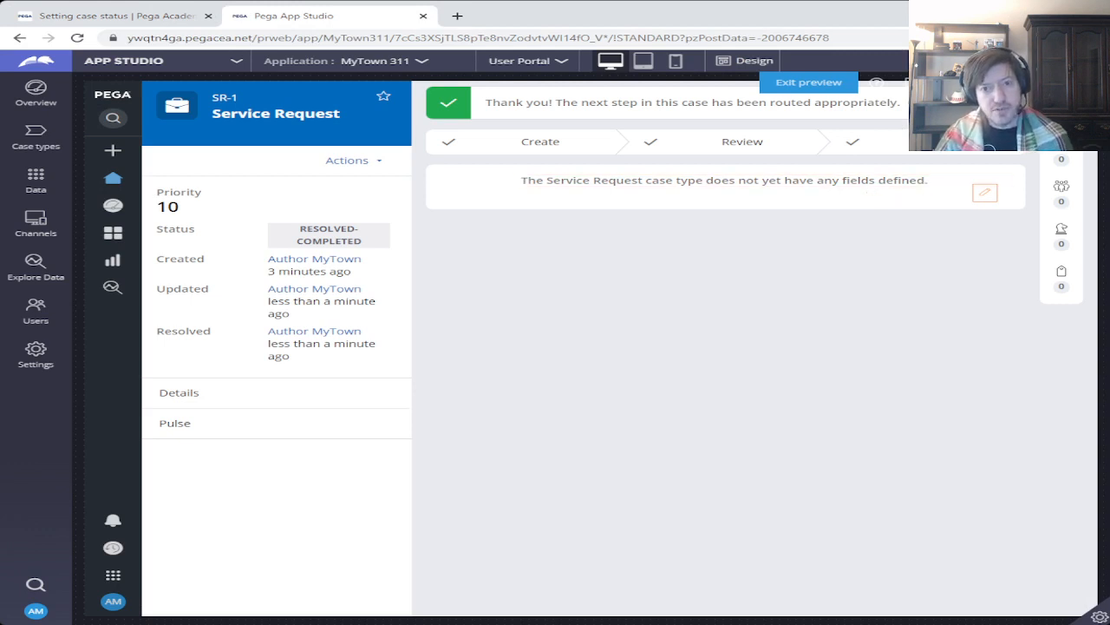
- Exit the preview and check the Perform repair step's case status and user instructions in the Service Request life cycle
{"action": "left_click", "coordinate": [808, 82]}
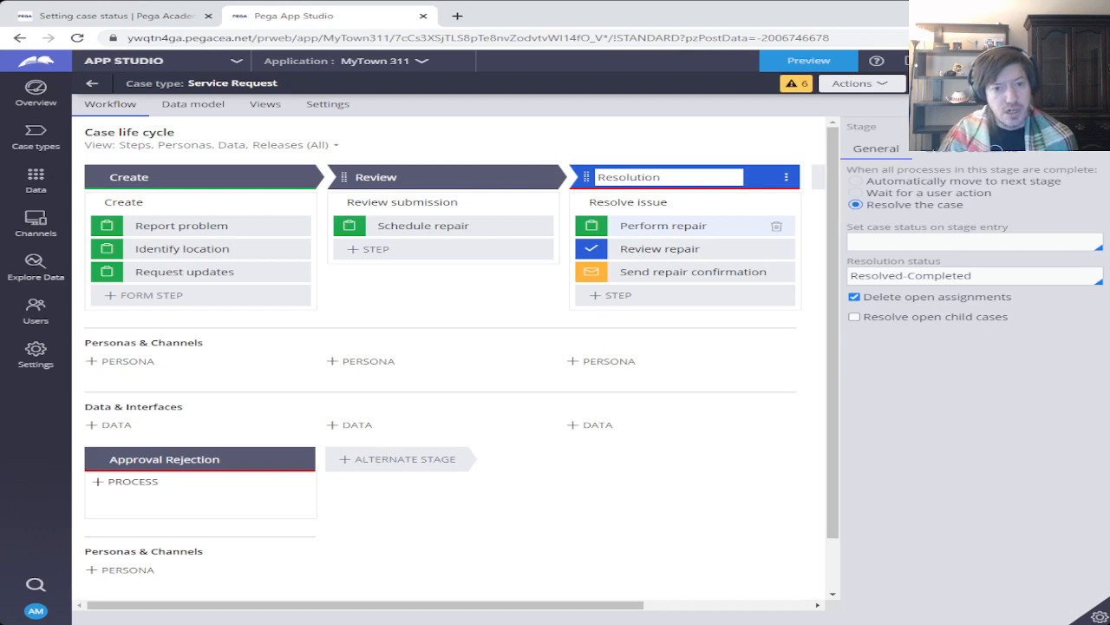
{"action": "left_click", "coordinate": [665, 226]}
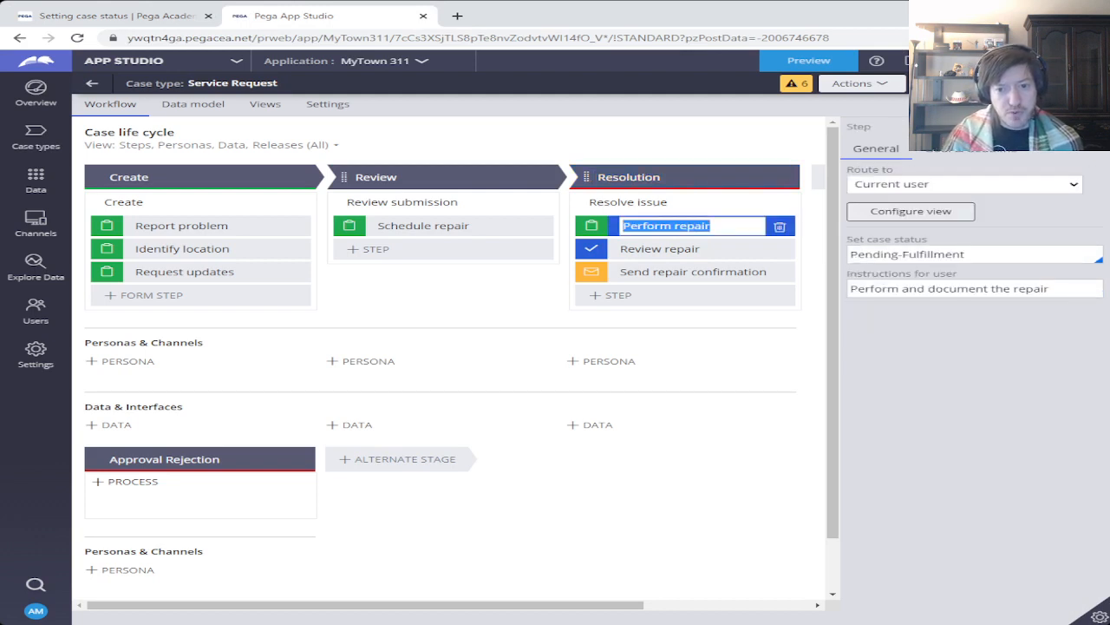
{"action": "left_click_drag", "start_coordinate": [1050, 289], "coordinate": [835, 289]}
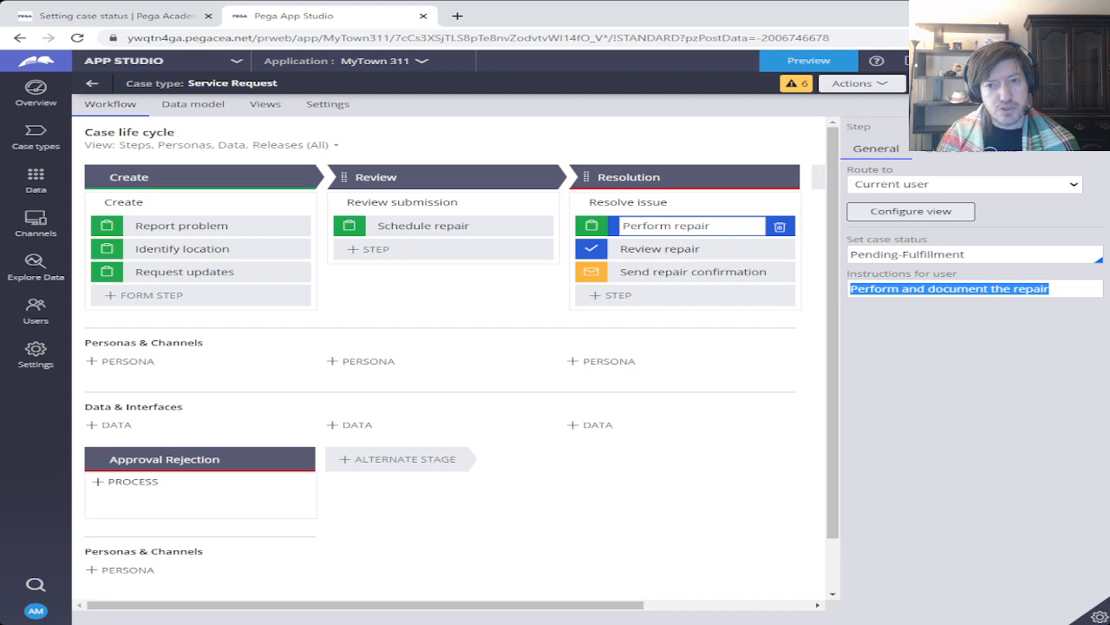
- Run another new Service Request case, advance it through the Create steps and Schedule repair, and check the Perform repair assignment for instructions
{"action": "left_click", "coordinate": [946, 83]}
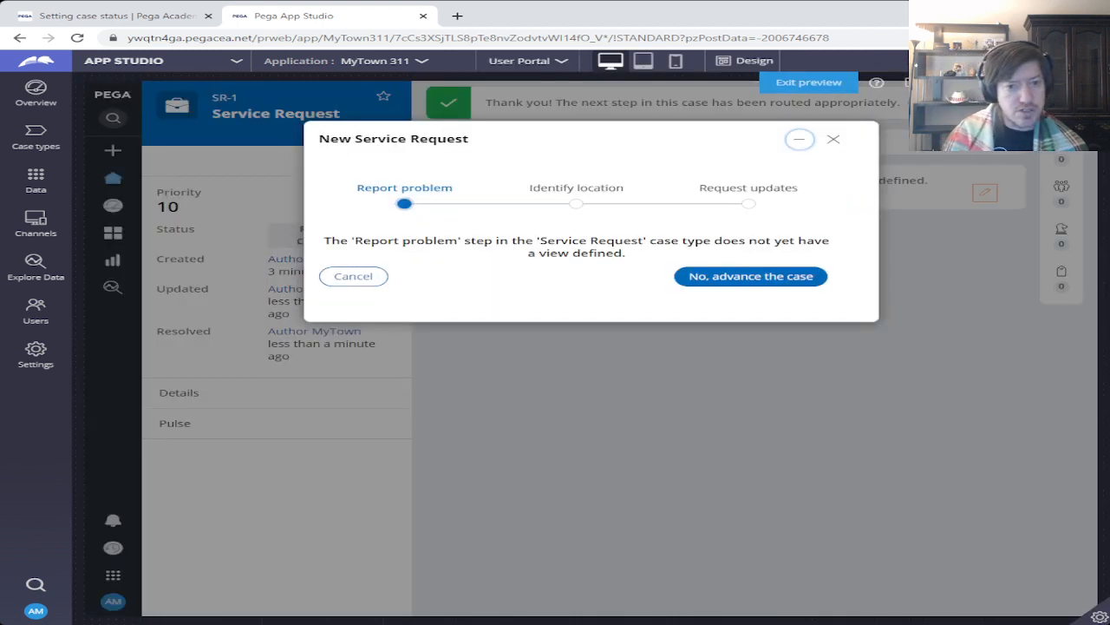
{"action": "left_click", "coordinate": [750, 276]}
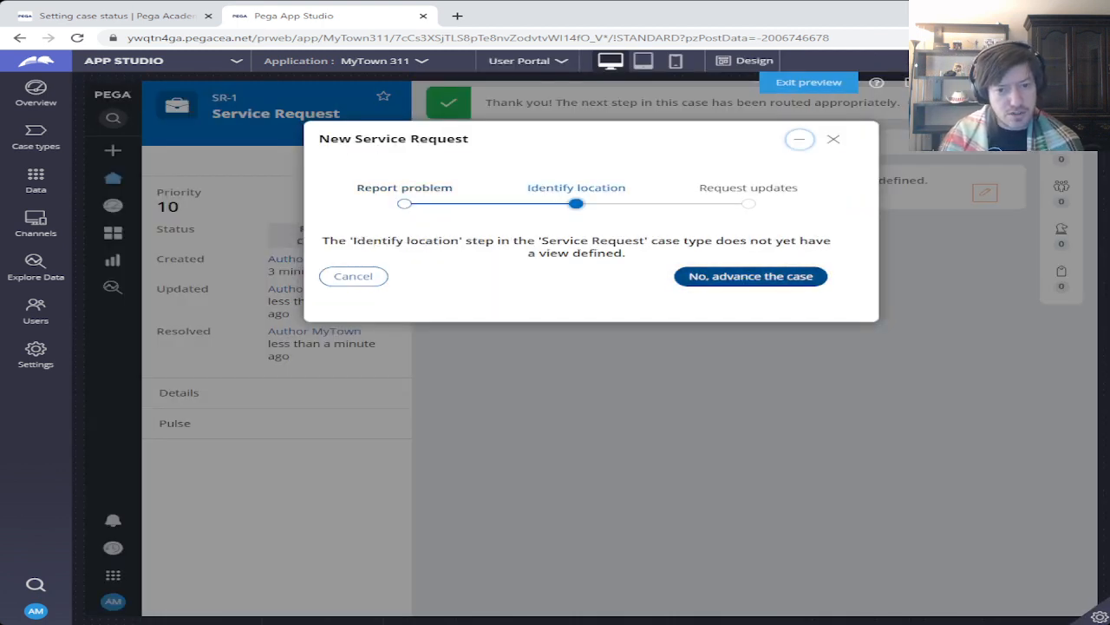
{"action": "left_click", "coordinate": [750, 276]}
{"action": "left_click", "coordinate": [750, 276]}
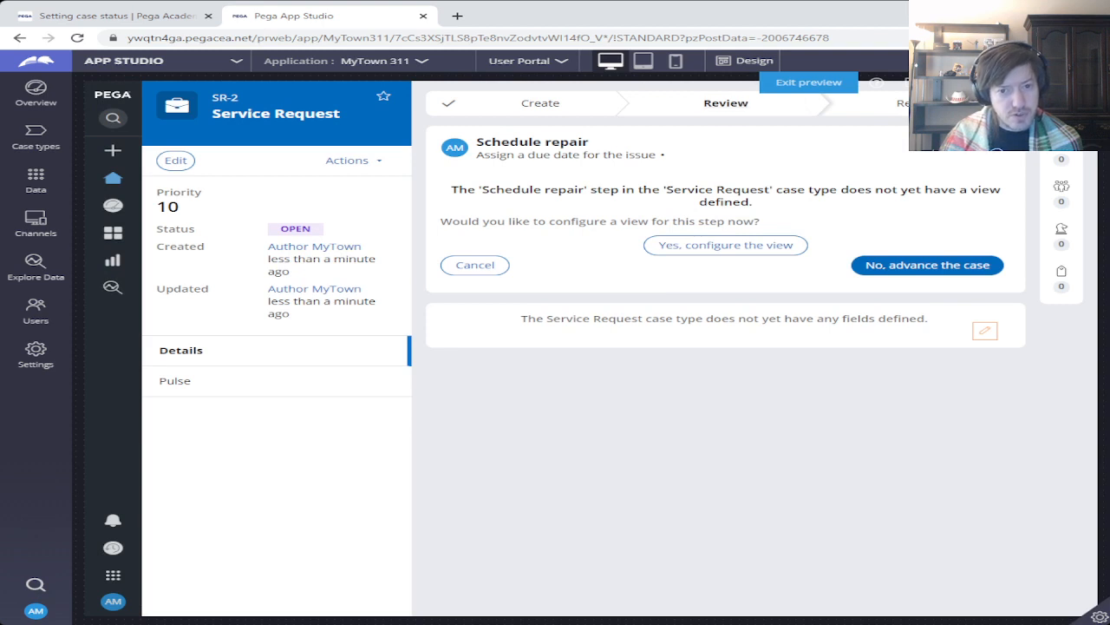
{"action": "left_click", "coordinate": [927, 264]}
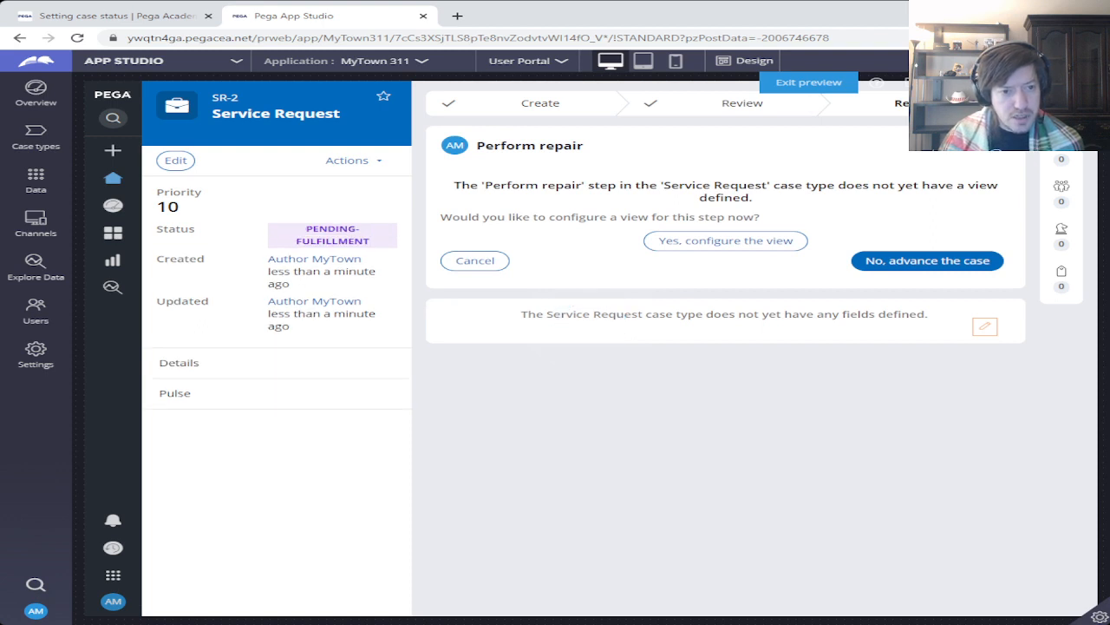
{"action": "left_click_drag", "start_coordinate": [477, 145], "coordinate": [713, 185]}
{"action": "left_click", "coordinate": [713, 186]}
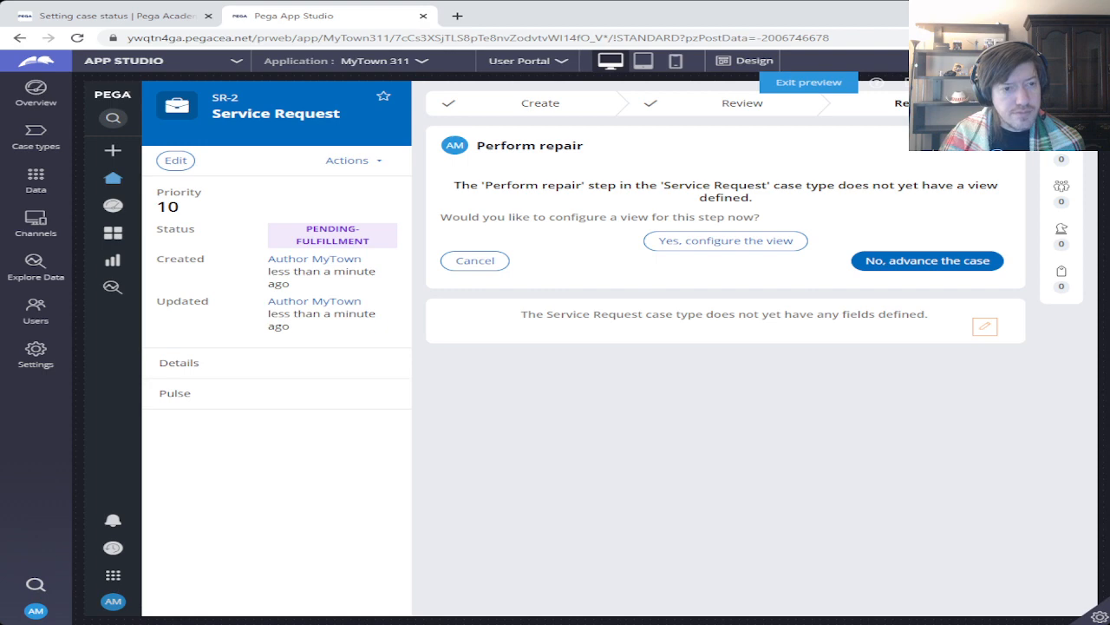
- Review the remaining verification tasks on the challenge page, then advance the second case past Perform repair and approve it in App Studio
{"action": "left_click", "coordinate": [122, 15]}
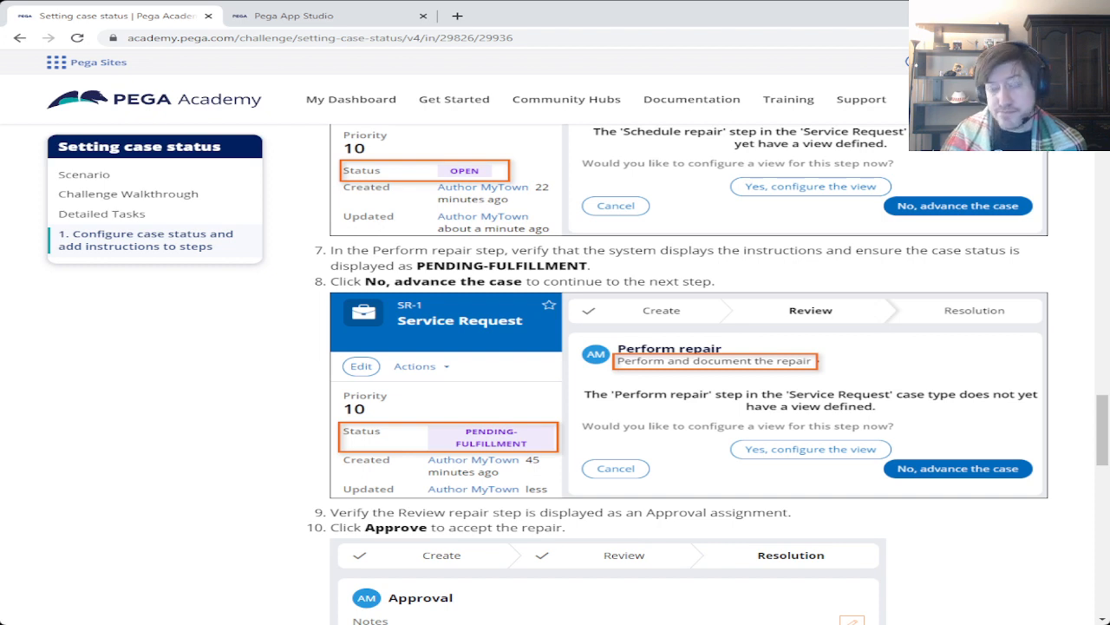
{"action": "scroll", "coordinate": [689, 373], "scroll_direction": "down", "scroll_amount": 3}
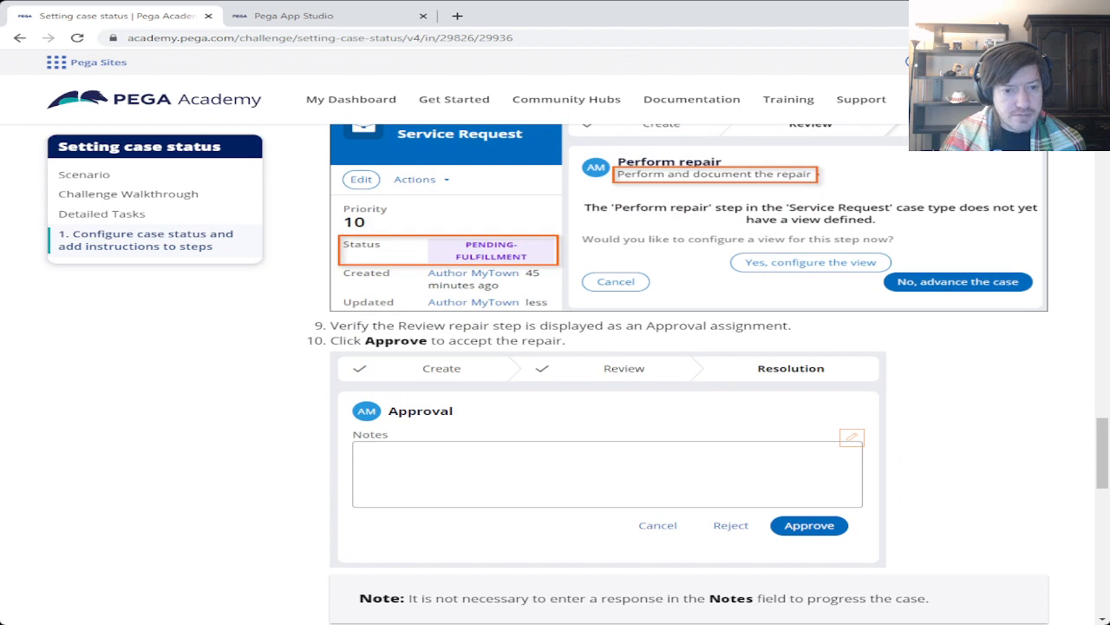
{"action": "scroll", "coordinate": [689, 373], "scroll_direction": "down", "scroll_amount": 5}
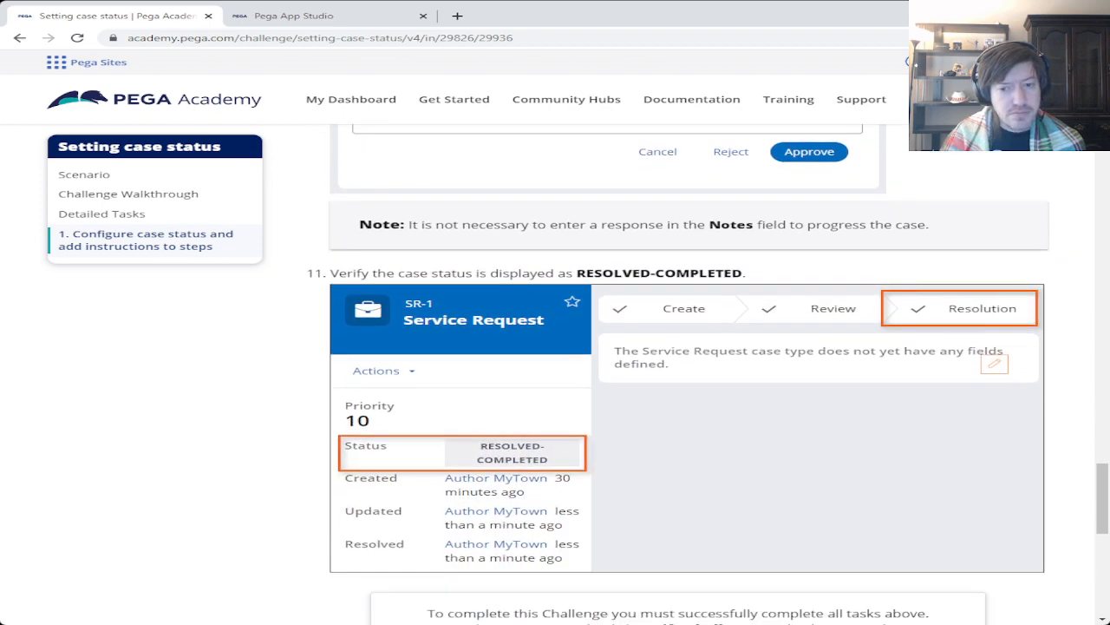
{"action": "left_click", "coordinate": [328, 16]}
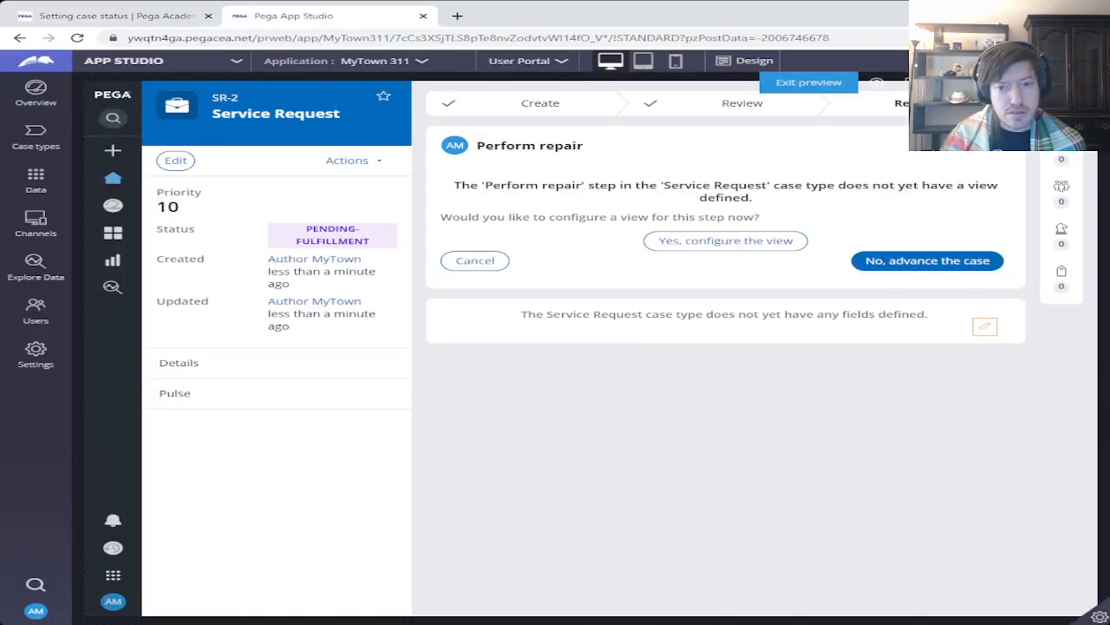
{"action": "left_click", "coordinate": [927, 261]}
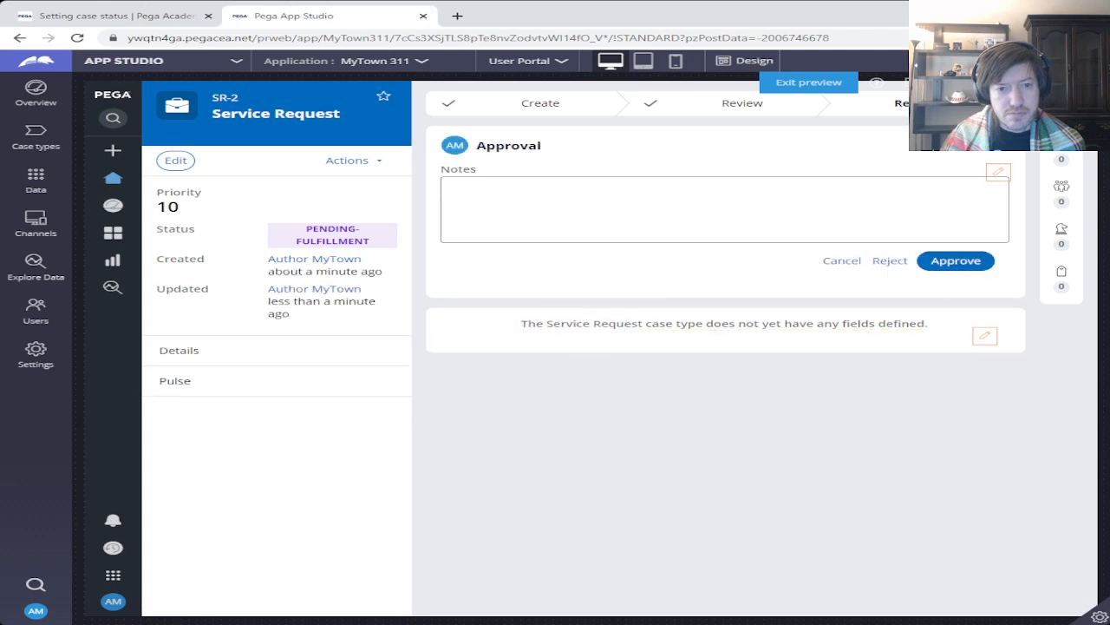
{"action": "left_click", "coordinate": [956, 260]}
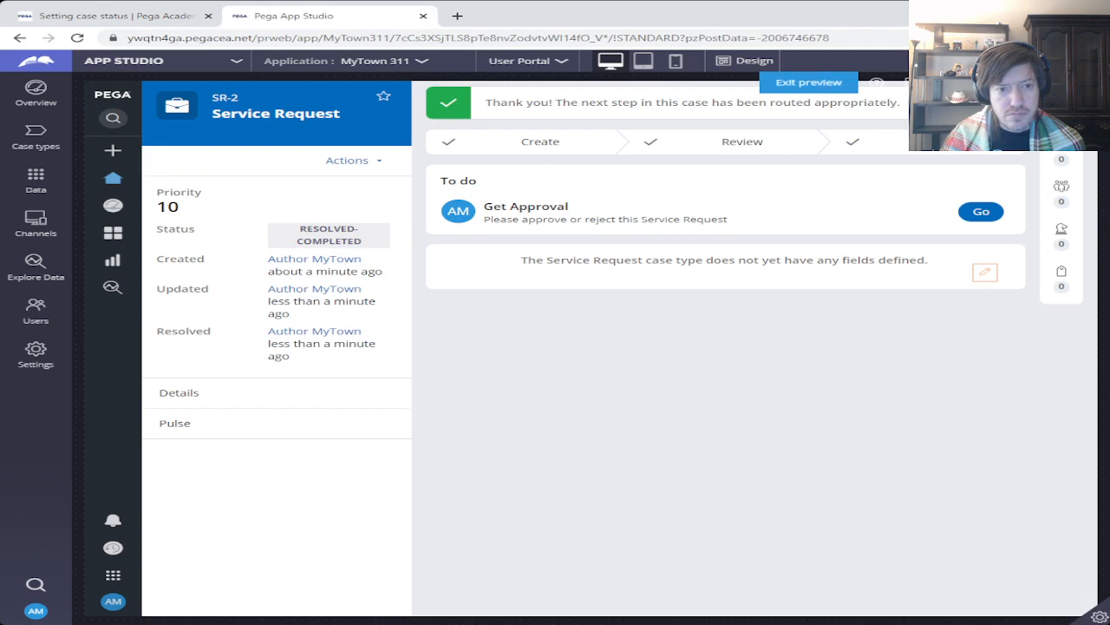
- Exit the case preview and run the verification of the Setting case status challenge on the Pega Academy page
{"action": "left_click", "coordinate": [808, 82]}
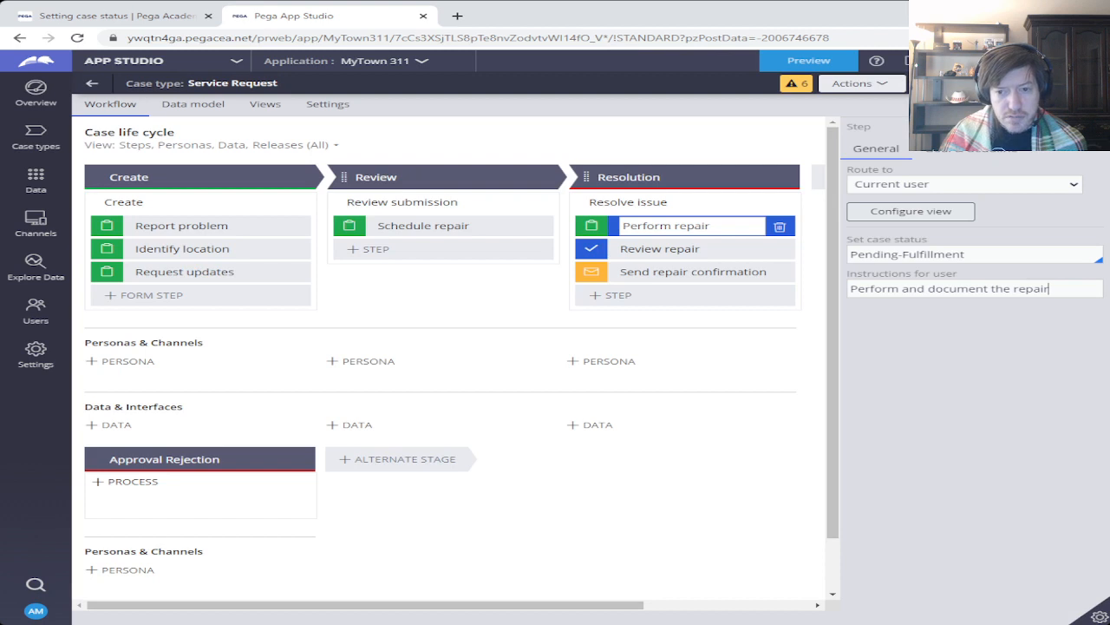
{"action": "left_click", "coordinate": [975, 254]}
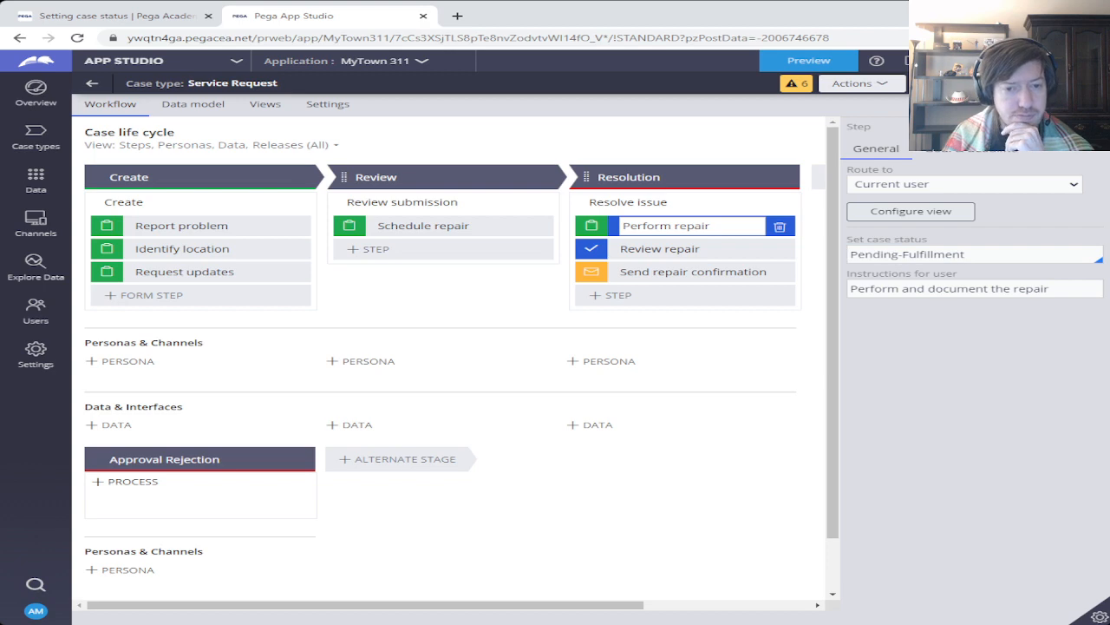
{"action": "left_click", "coordinate": [118, 15]}
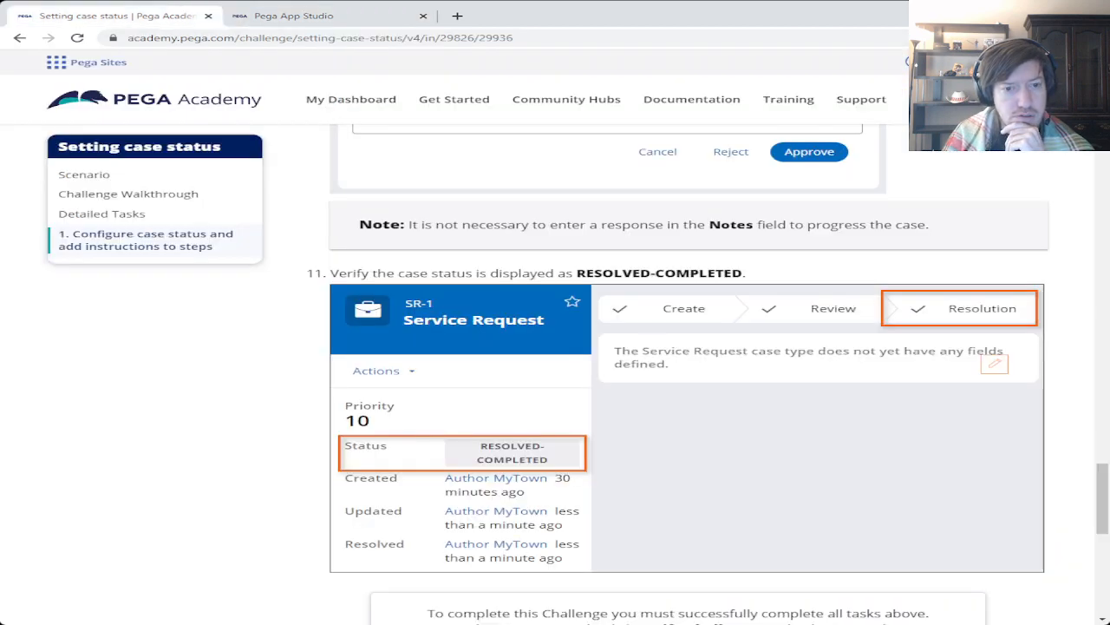
{"action": "scroll", "coordinate": [677, 373], "scroll_direction": "down", "scroll_amount": 5}
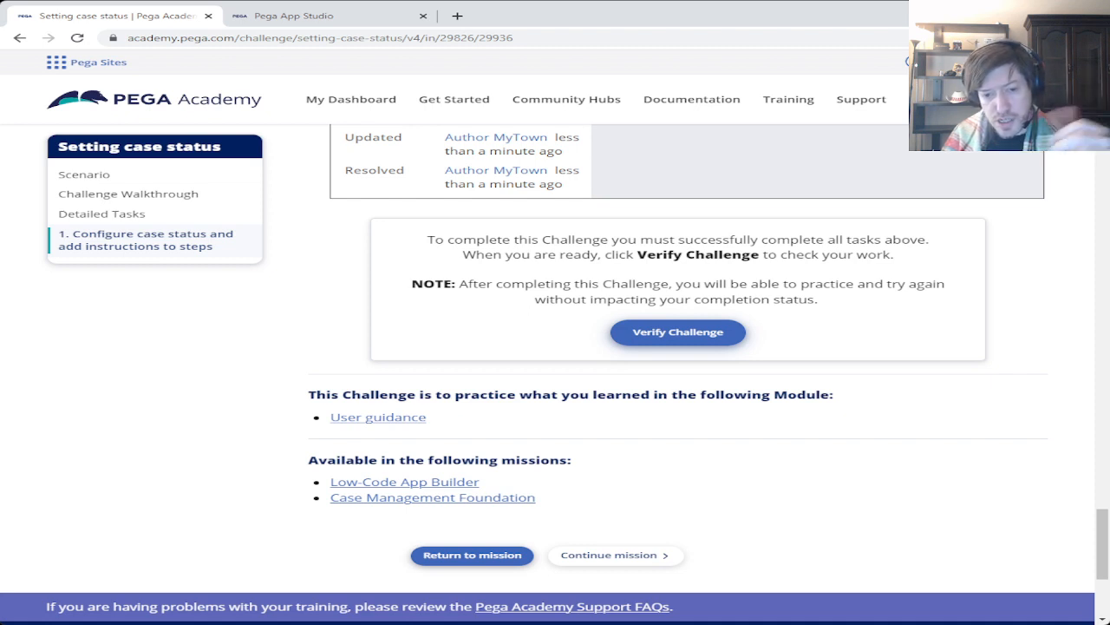
{"action": "left_click", "coordinate": [678, 332]}
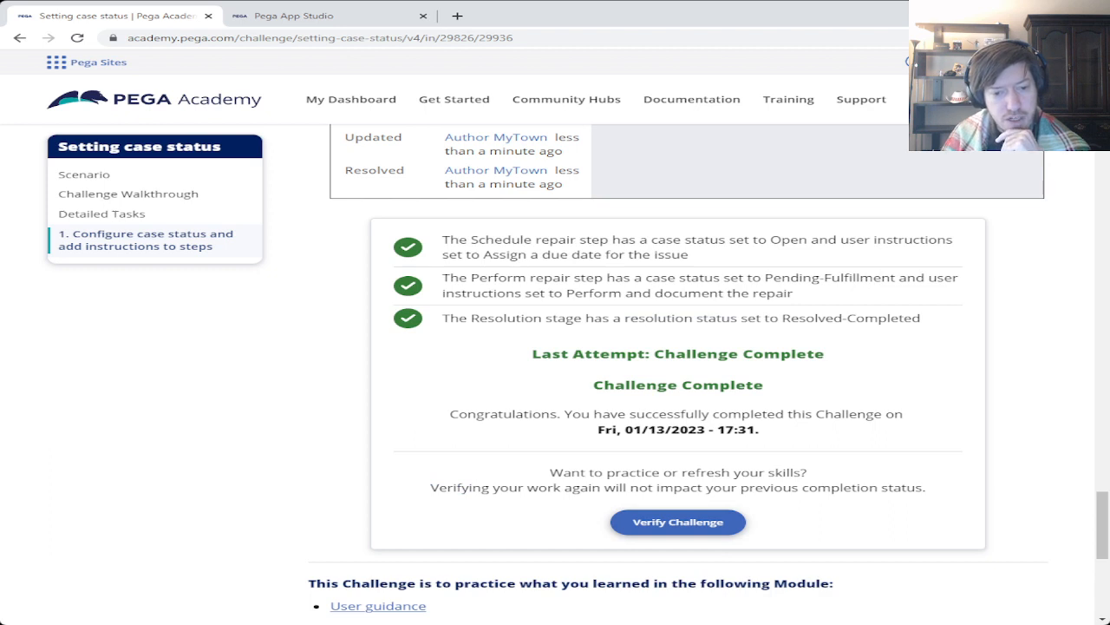
- Review the challenge verification results and compare them with the final case status check in the instructions
{"action": "left_click_drag", "start_coordinate": [532, 353], "coordinate": [824, 353]}
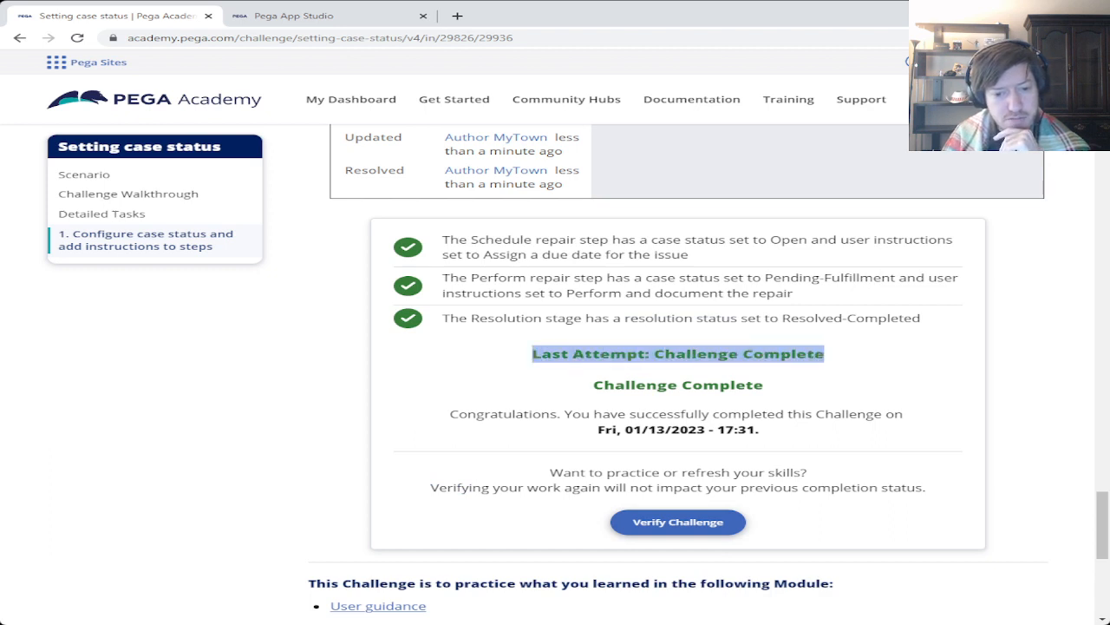
{"action": "left_click_drag", "start_coordinate": [593, 384], "coordinate": [764, 384]}
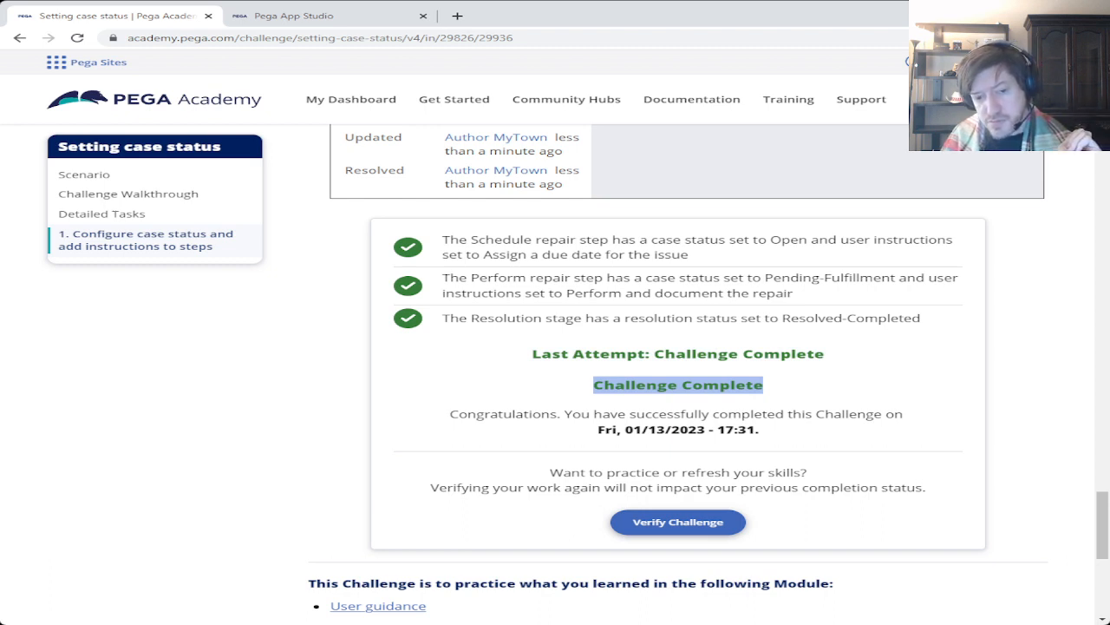
{"action": "scroll", "coordinate": [677, 373], "scroll_direction": "up", "scroll_amount": 3}
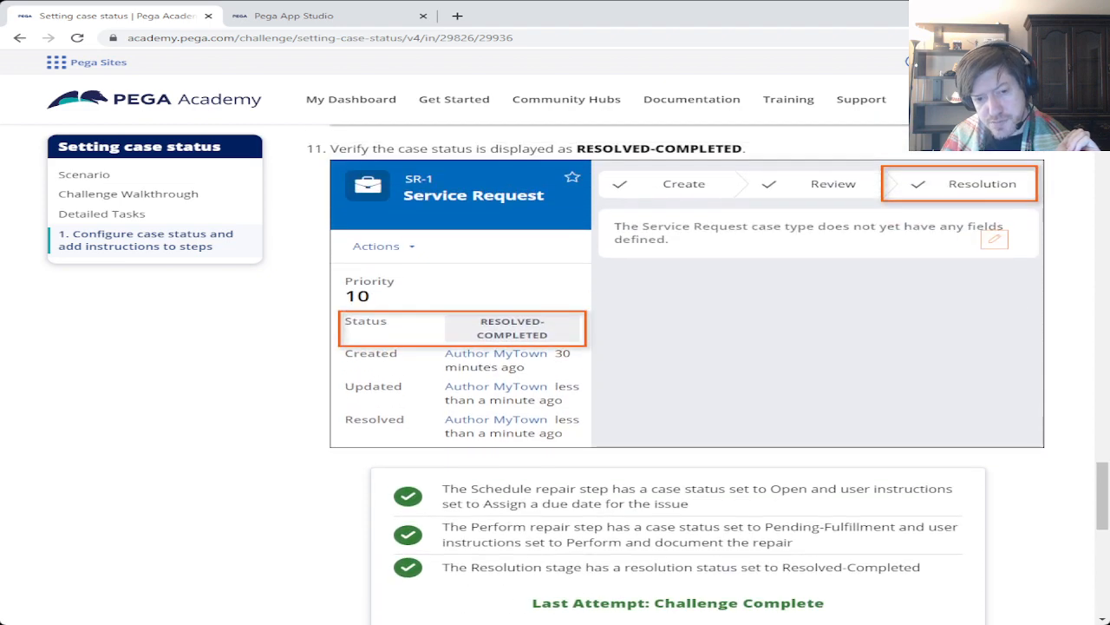
{"action": "scroll", "coordinate": [677, 373], "scroll_direction": "up", "scroll_amount": 4}
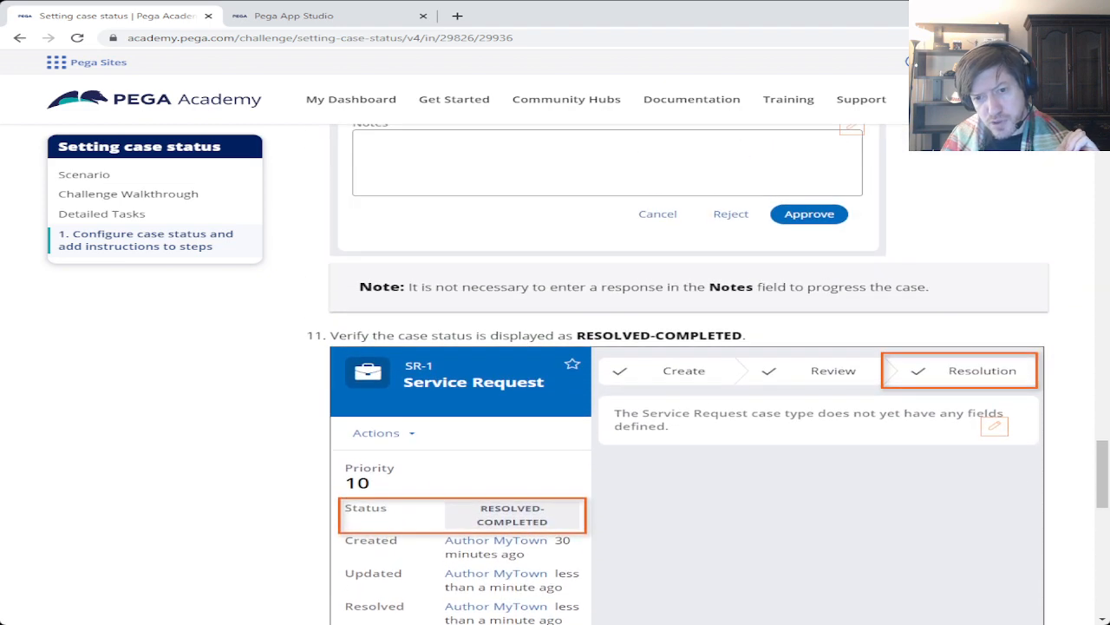
- Open the Suggest an Edit form for the challenge content, ready to describe a suggestion
{"action": "scroll", "coordinate": [676, 373], "scroll_direction": "down", "scroll_amount": 10}
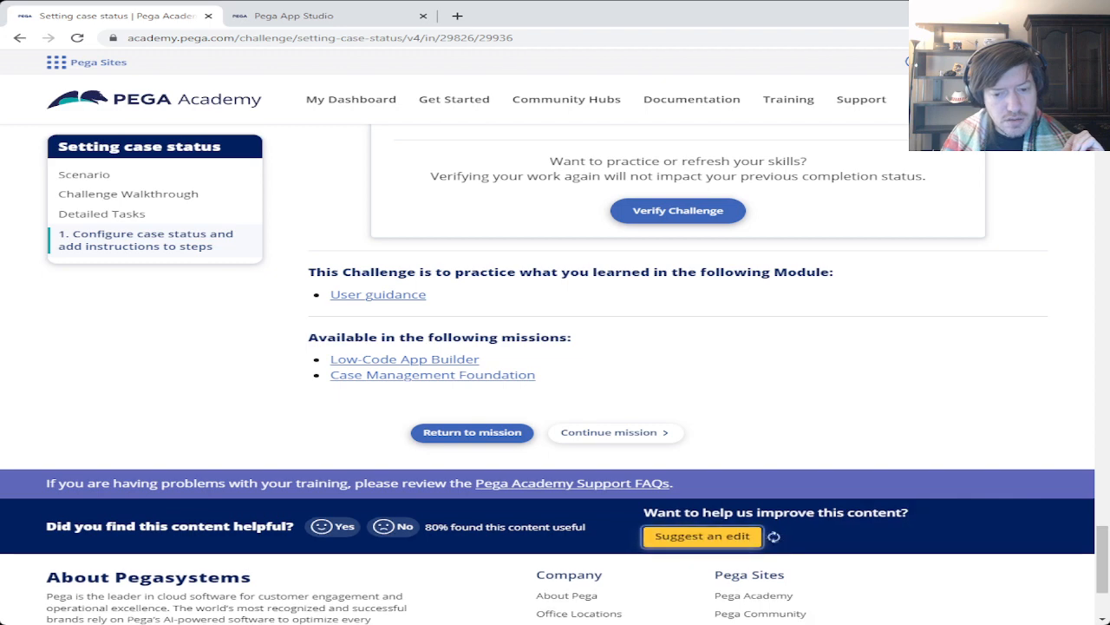
{"action": "left_click", "coordinate": [978, 515]}
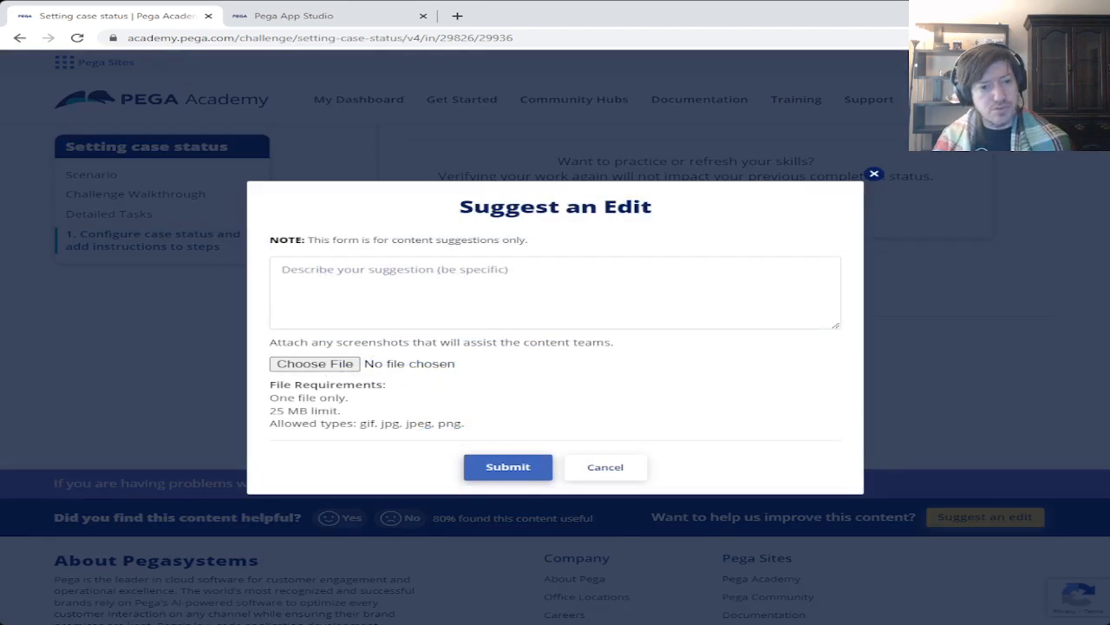
{"action": "left_click", "coordinate": [555, 292]}
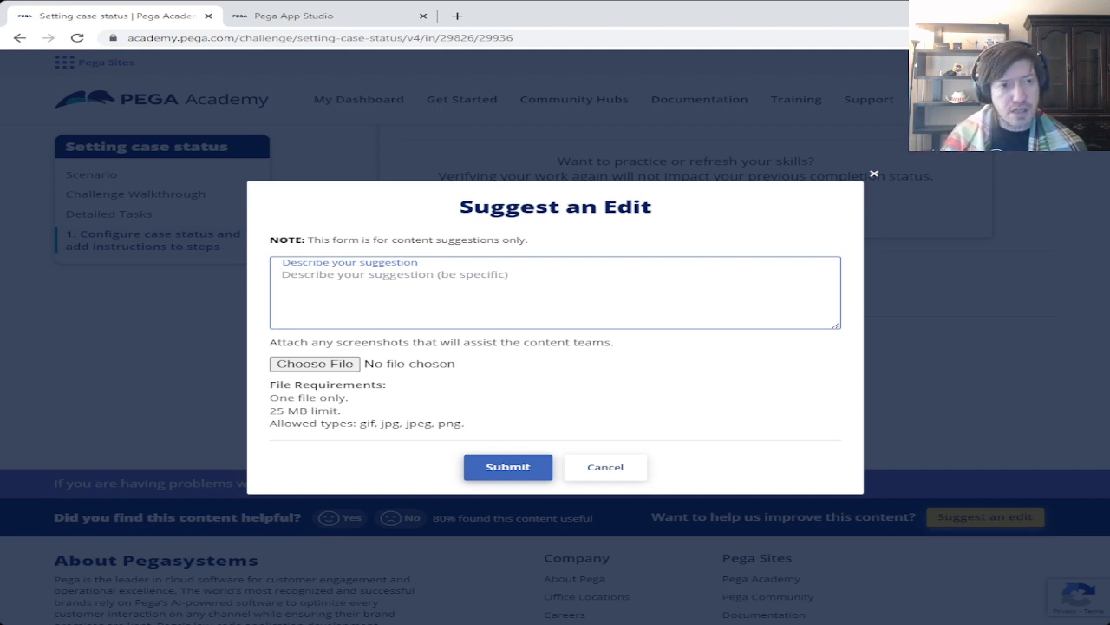
- Switch to App Studio, run a new Service Request case, and advance it through the Create steps and Schedule repair to Perform repair
{"action": "left_click", "coordinate": [293, 16]}
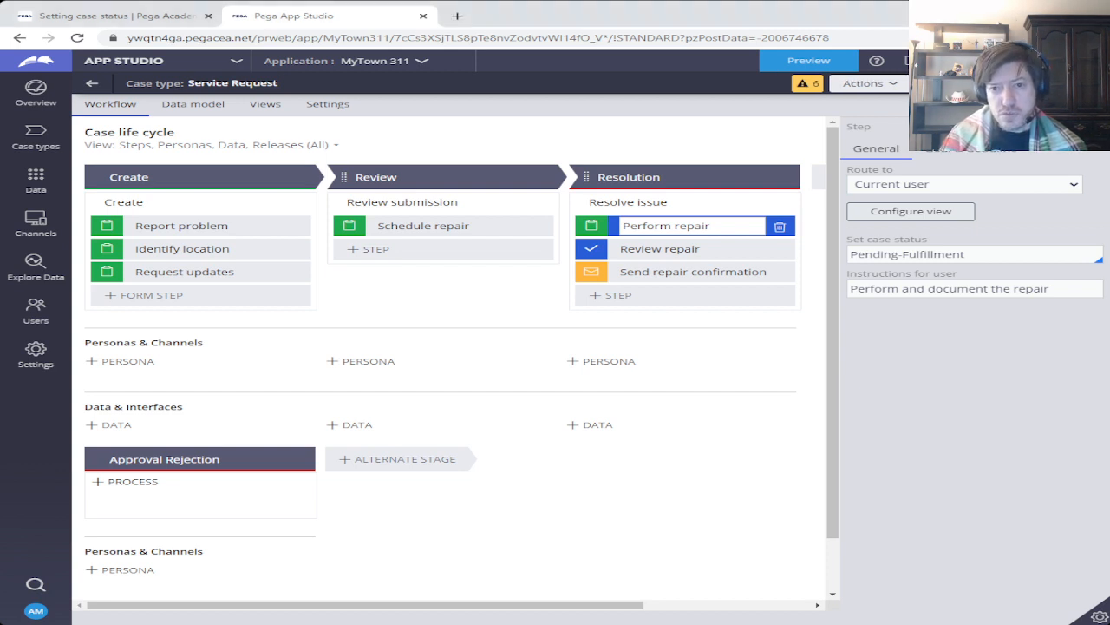
{"action": "left_click", "coordinate": [1041, 83]}
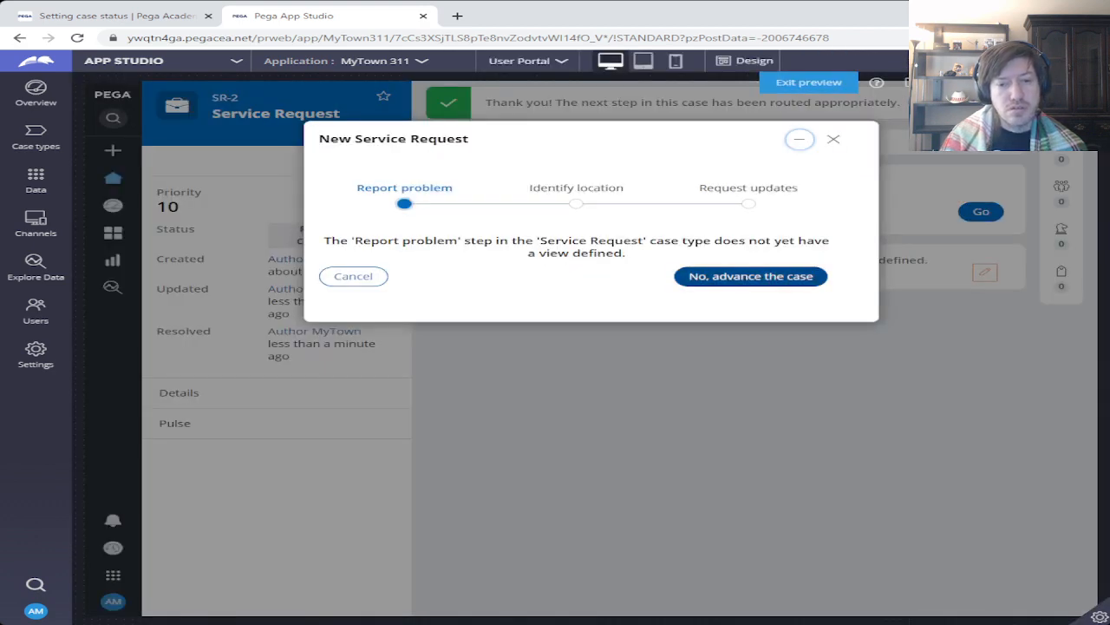
{"action": "left_click", "coordinate": [750, 276]}
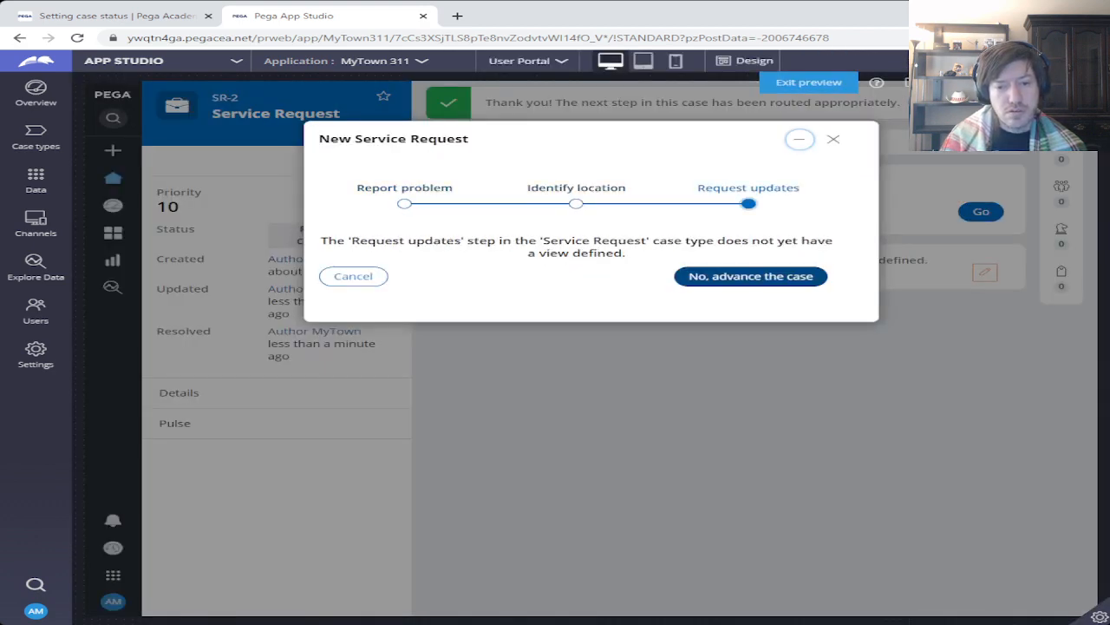
{"action": "left_click", "coordinate": [751, 276]}
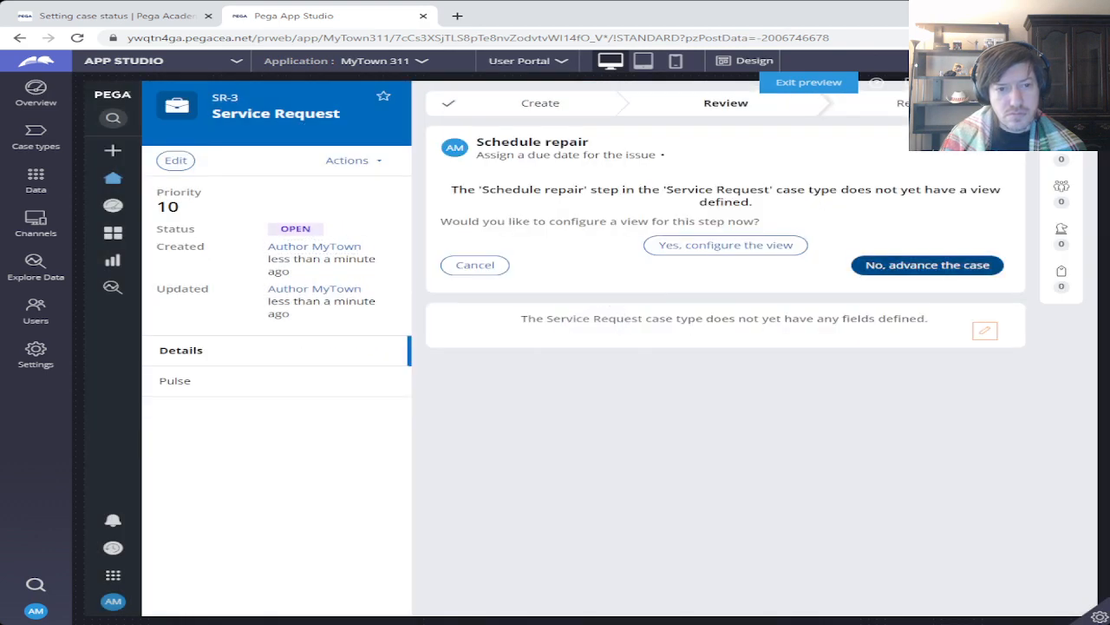
{"action": "left_click", "coordinate": [928, 264]}
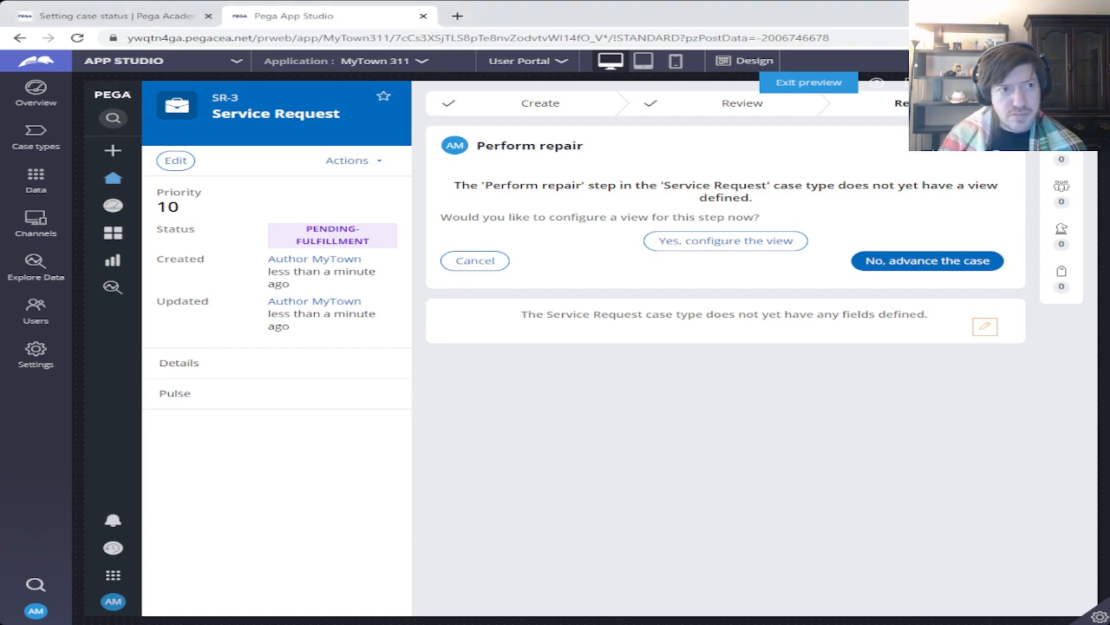
- Return to the Suggest an Edit form on the challenge page and attach a screenshot file, replacing the first upload
{"action": "left_click", "coordinate": [118, 16]}
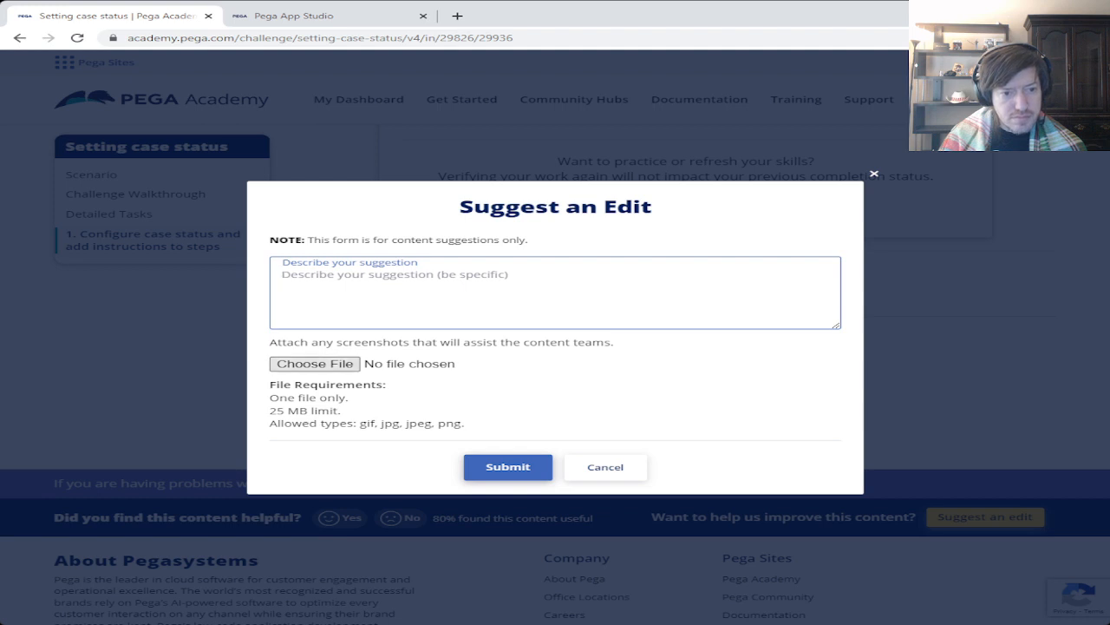
{"action": "left_click", "coordinate": [315, 363]}
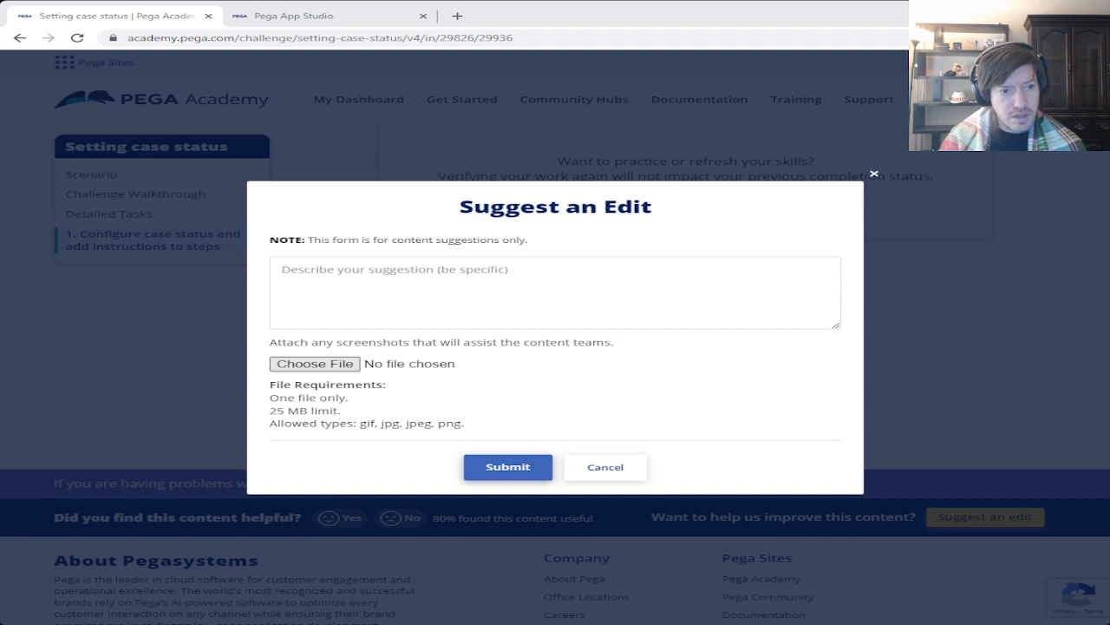
{"action": "key", "text": "Return"}
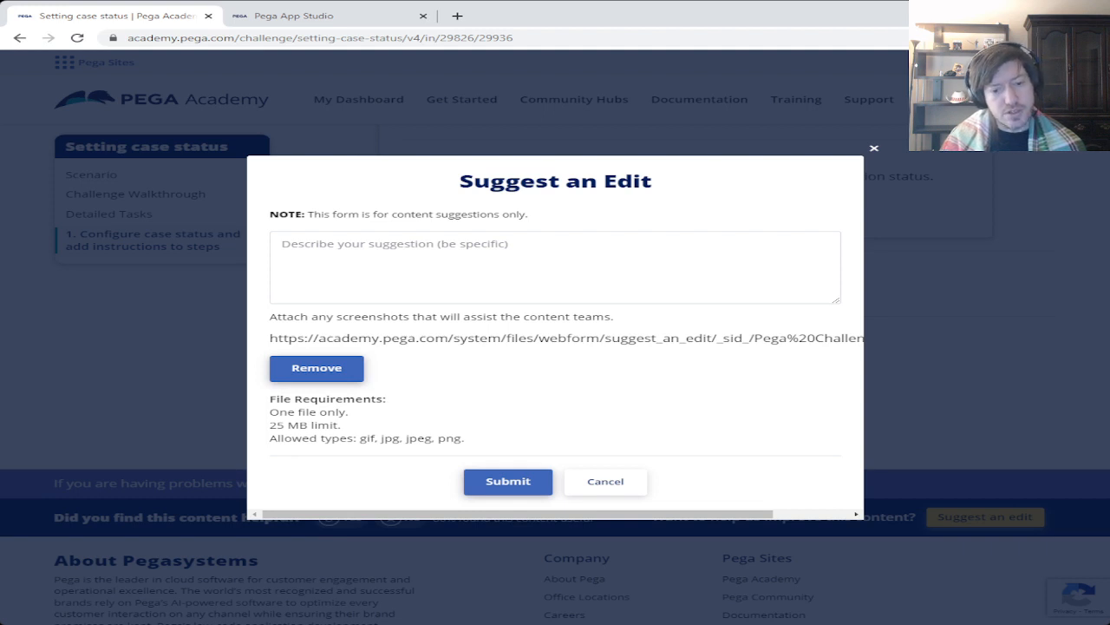
{"action": "left_click", "coordinate": [317, 368]}
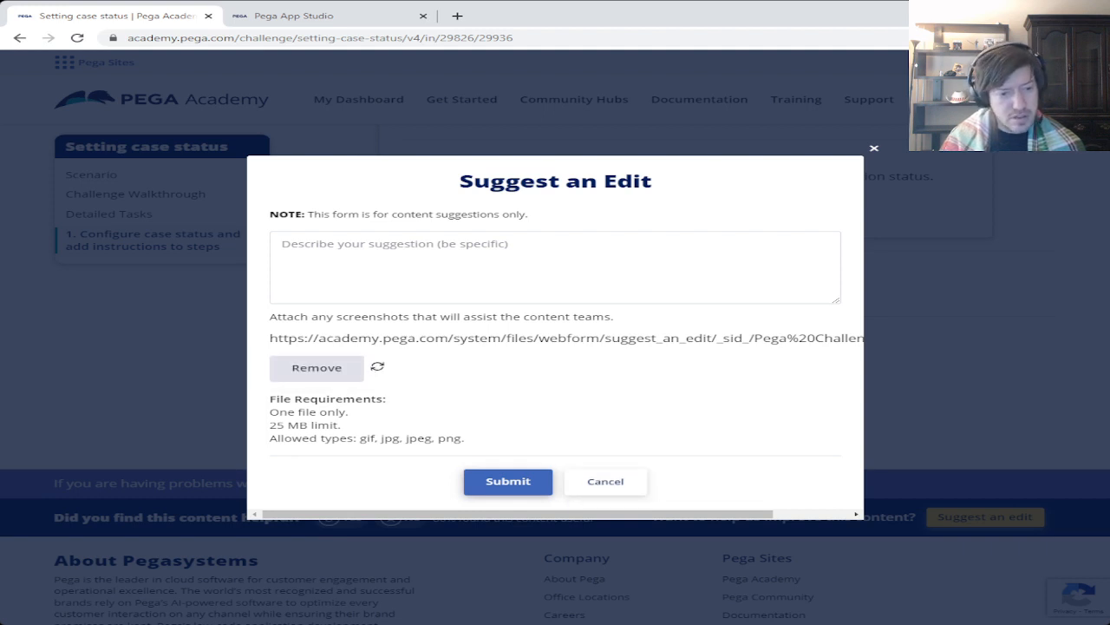
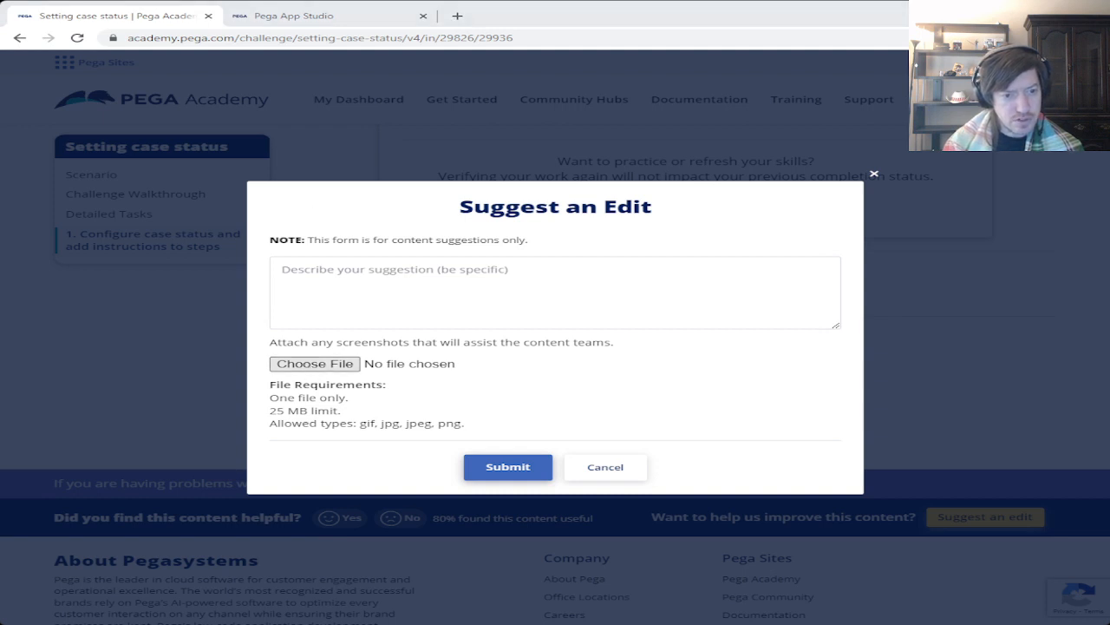
{"action": "double_click", "coordinate": [493, 317]}
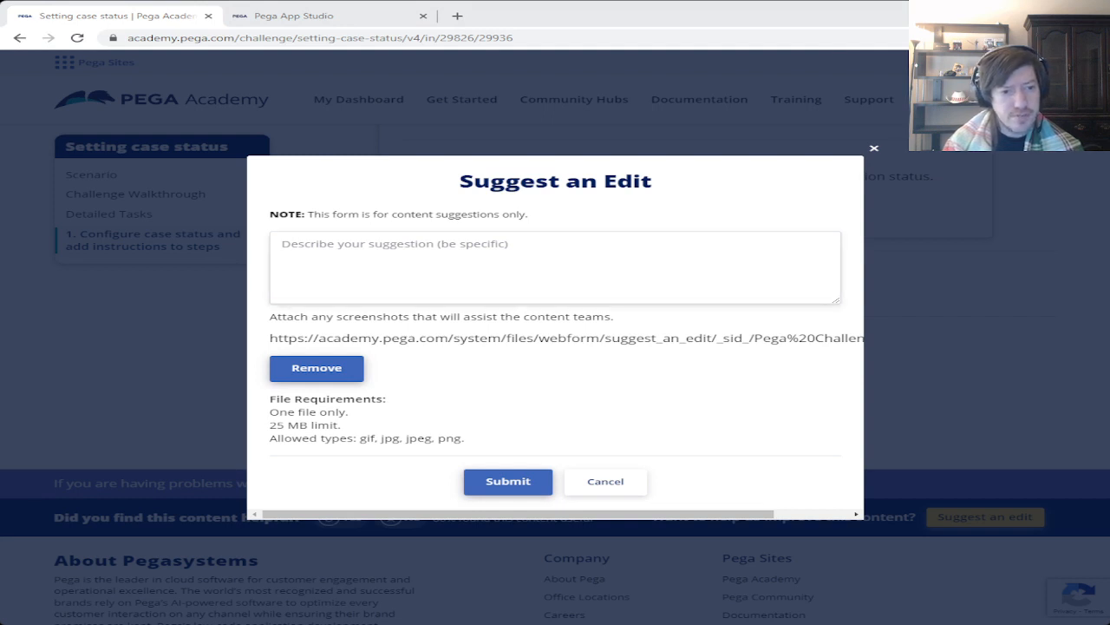
- Begin the suggestion description with 'Put in instructions for user, for the step "Perform repair",'
{"action": "left_click", "coordinate": [360, 281]}
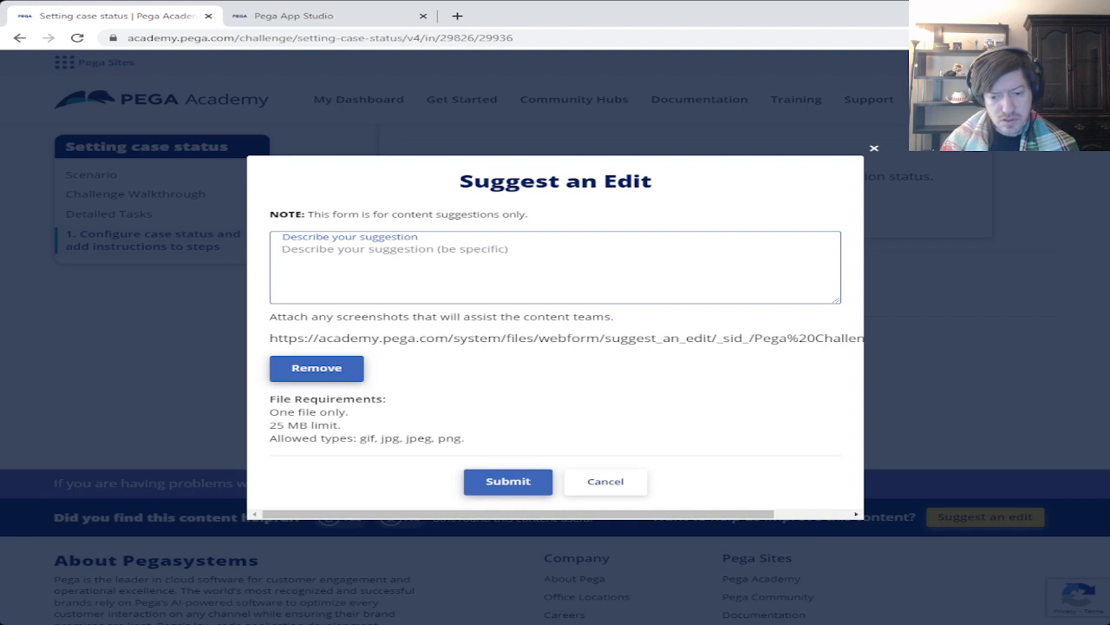
{"action": "left_click", "coordinate": [753, 584]}
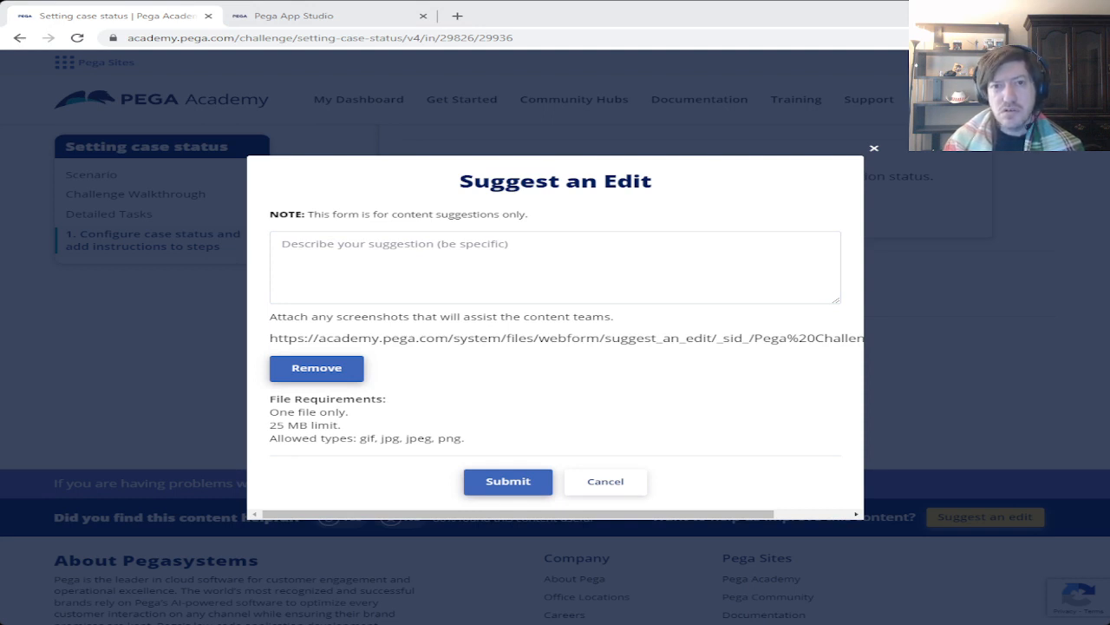
{"action": "left_click", "coordinate": [826, 21]}
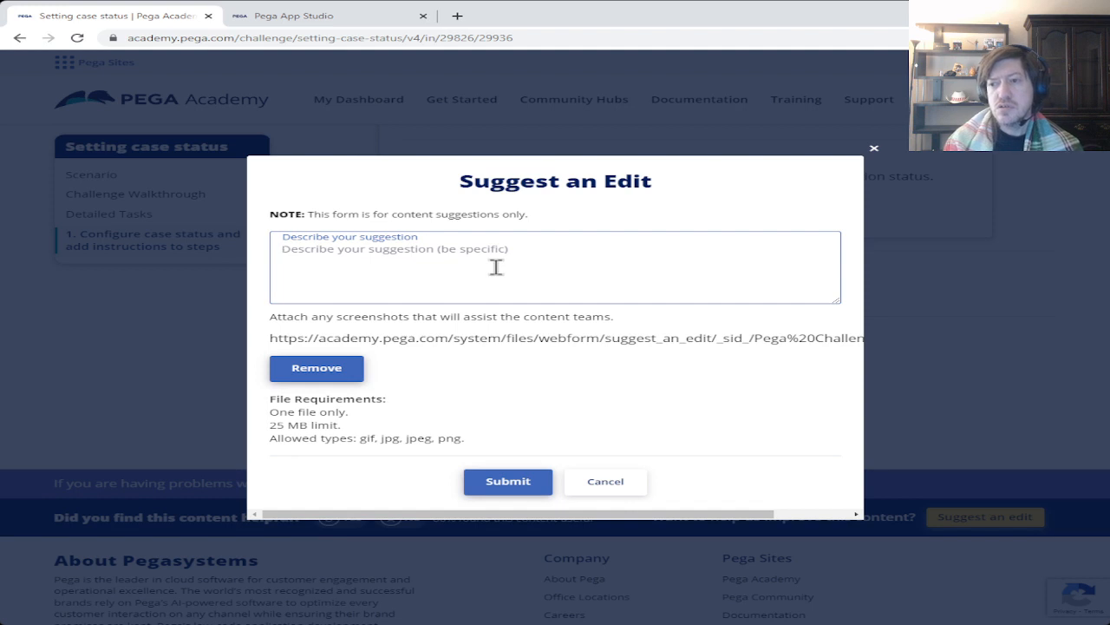
{"action": "type", "text": "Pu"}
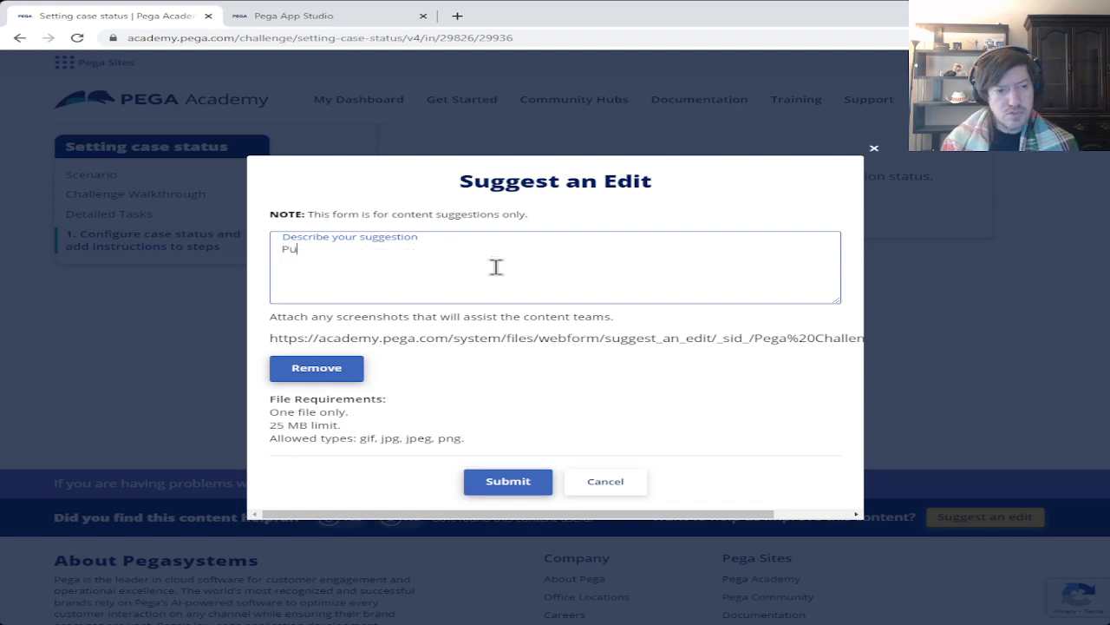
{"action": "type", "text": "t in instructions"}
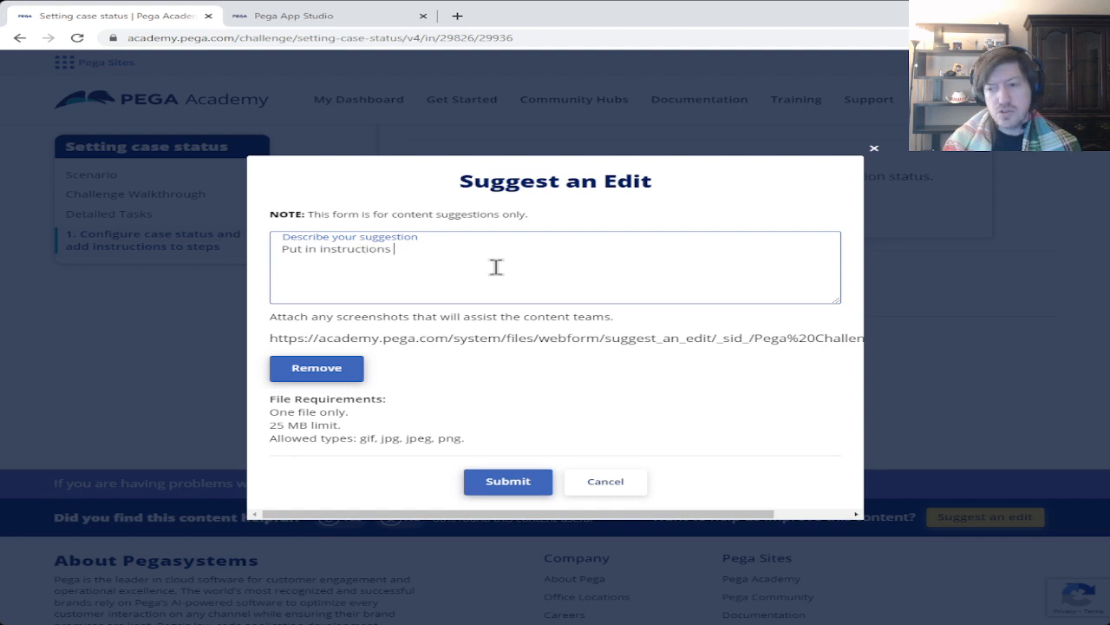
{"action": "type", "text": " for "}
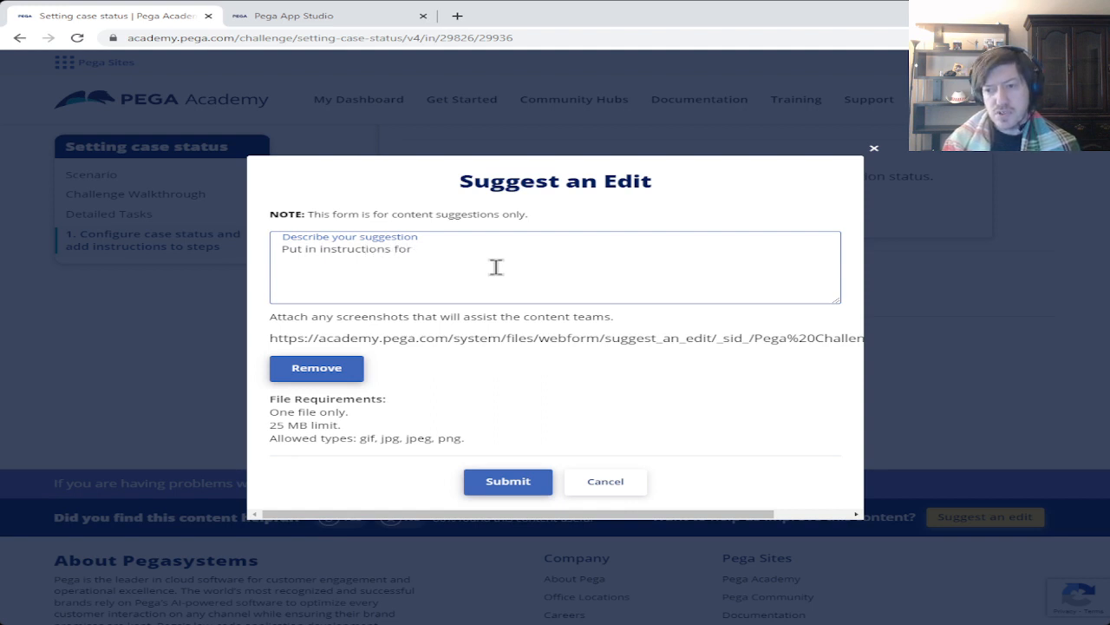
{"action": "type", "text": "user"}
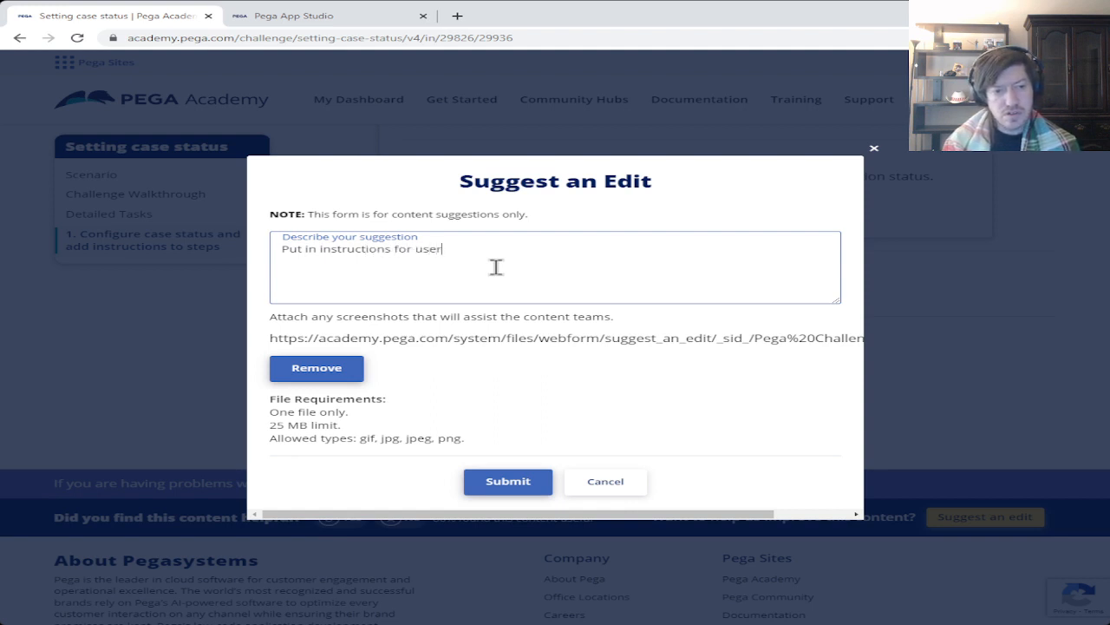
{"action": "type", "text": ", for the"}
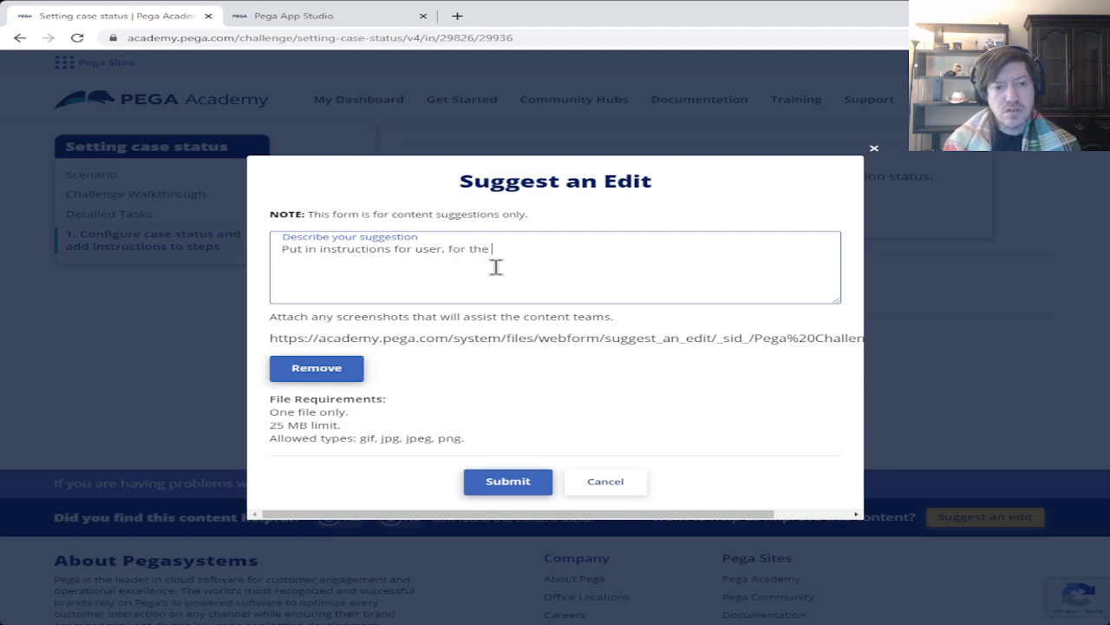
{"action": "type", "text": " step"}
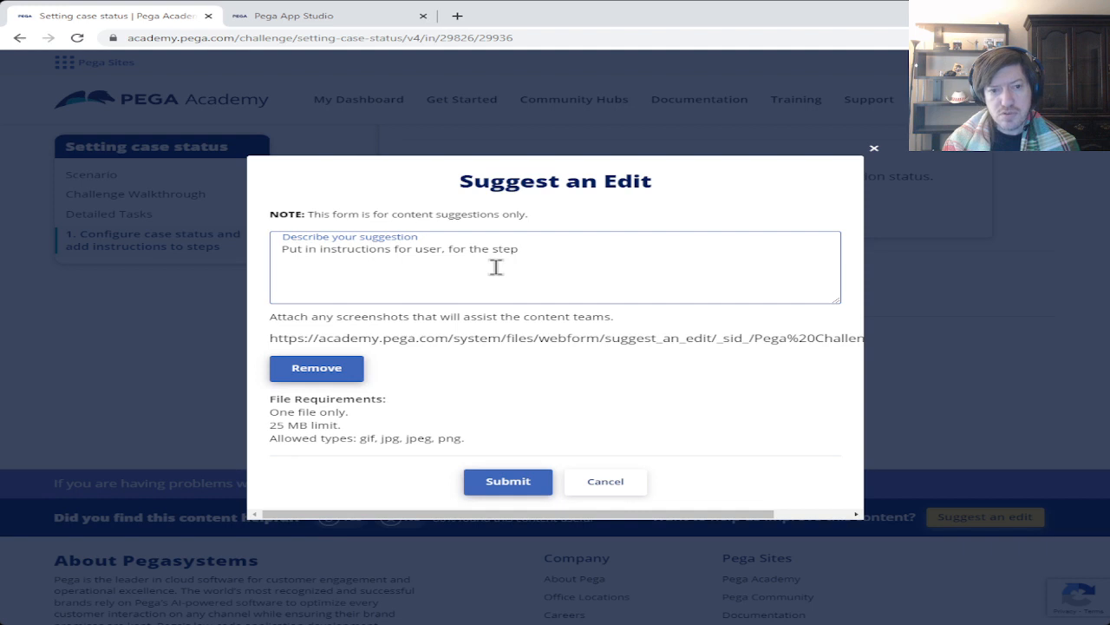
{"action": "type", "text": " \"Perfor"}
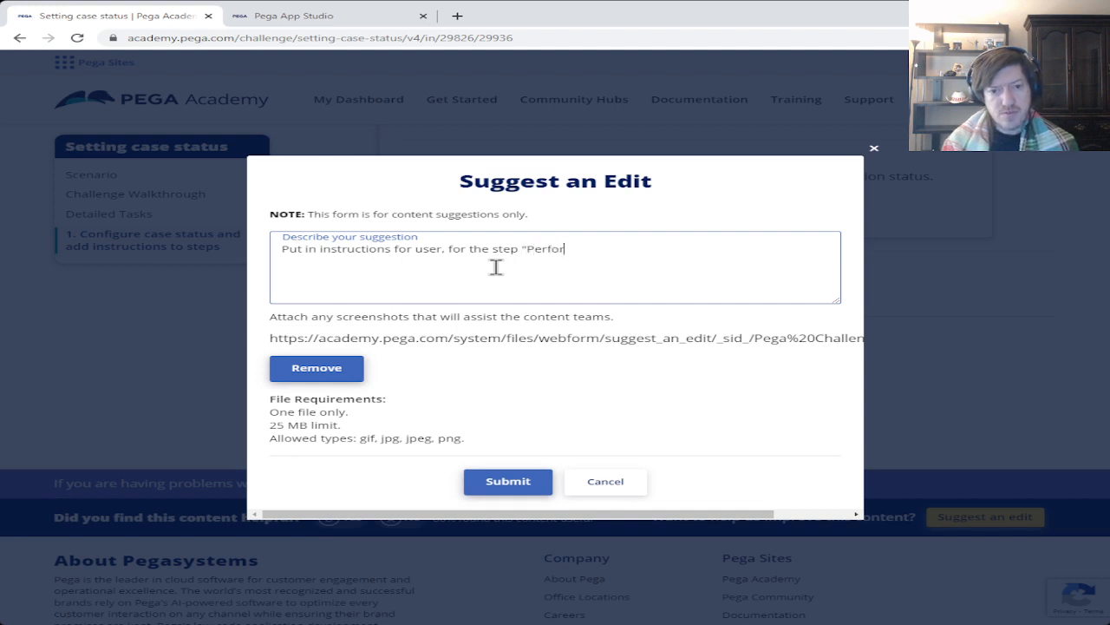
{"action": "type", "text": "m repair\". "}
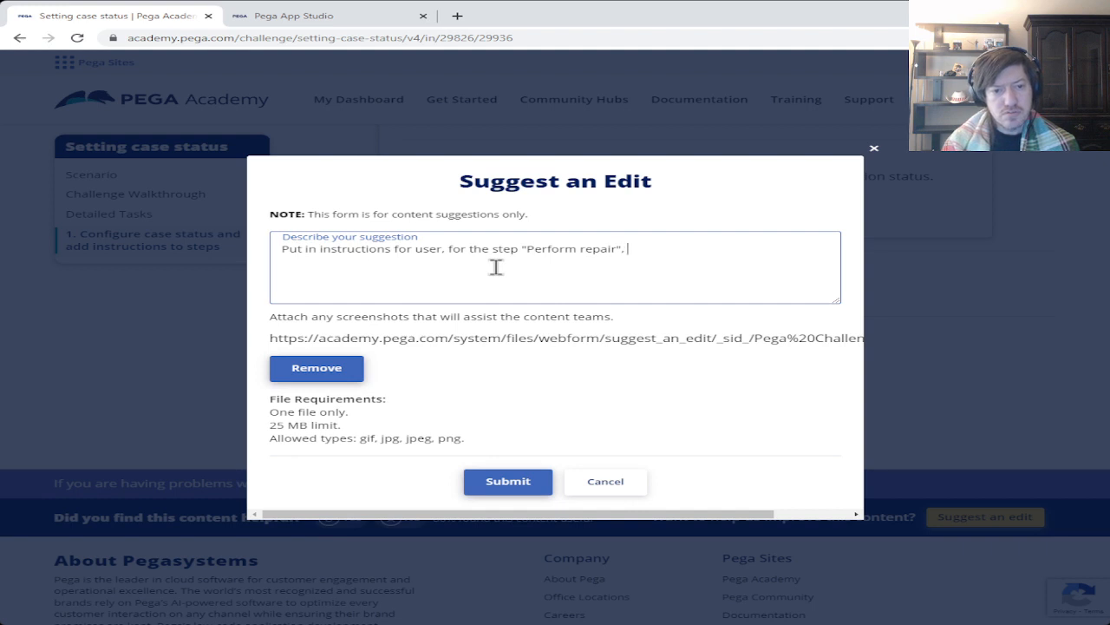
- Finish the description's first sentence with 'however the instructions on not shown when running the case type.'
{"action": "type", "text": "however "}
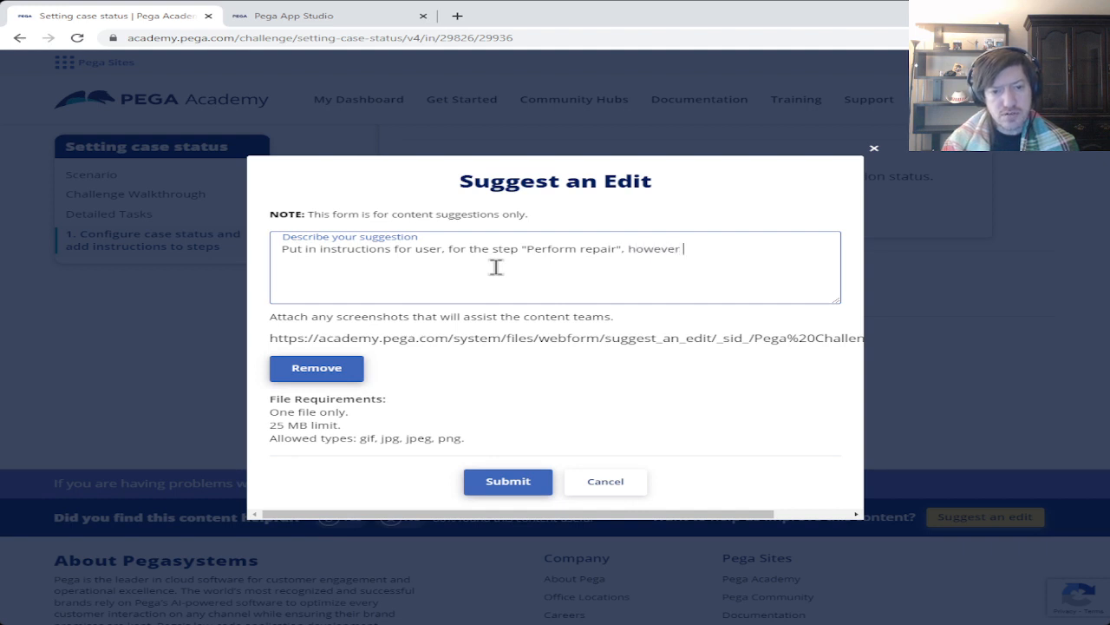
{"action": "type", "text": "the ins"}
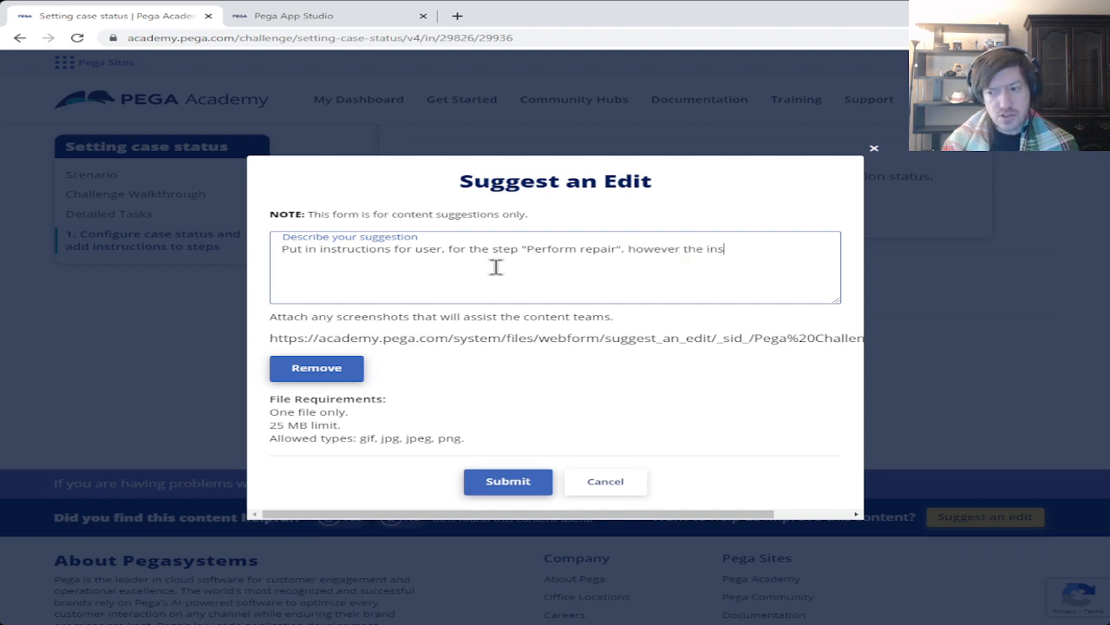
{"action": "type", "text": "tructions "}
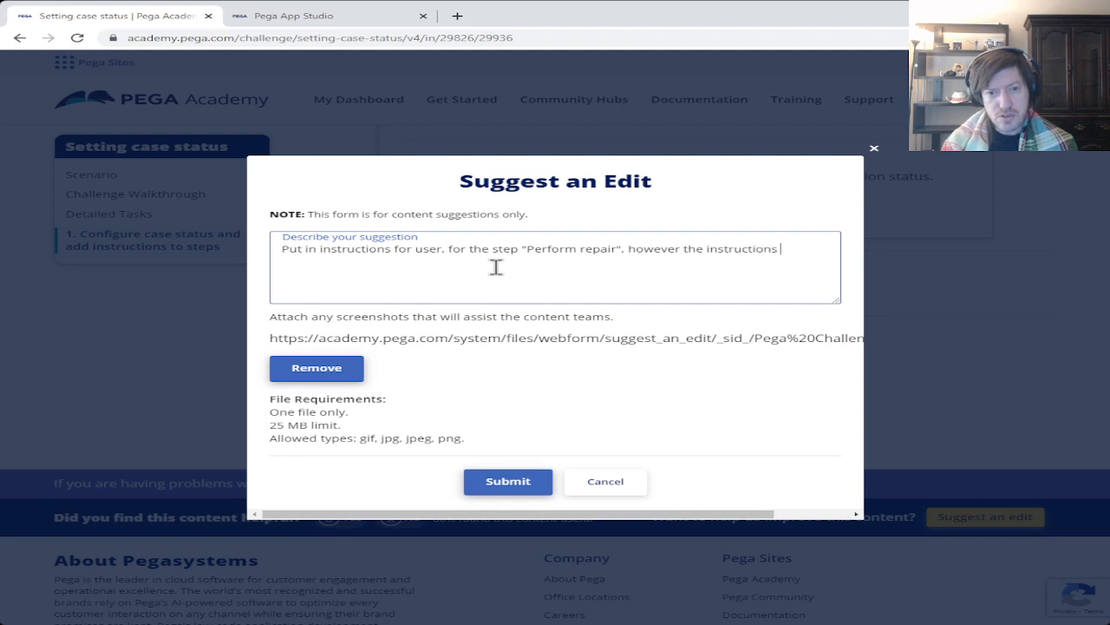
{"action": "type", "text": "on n"}
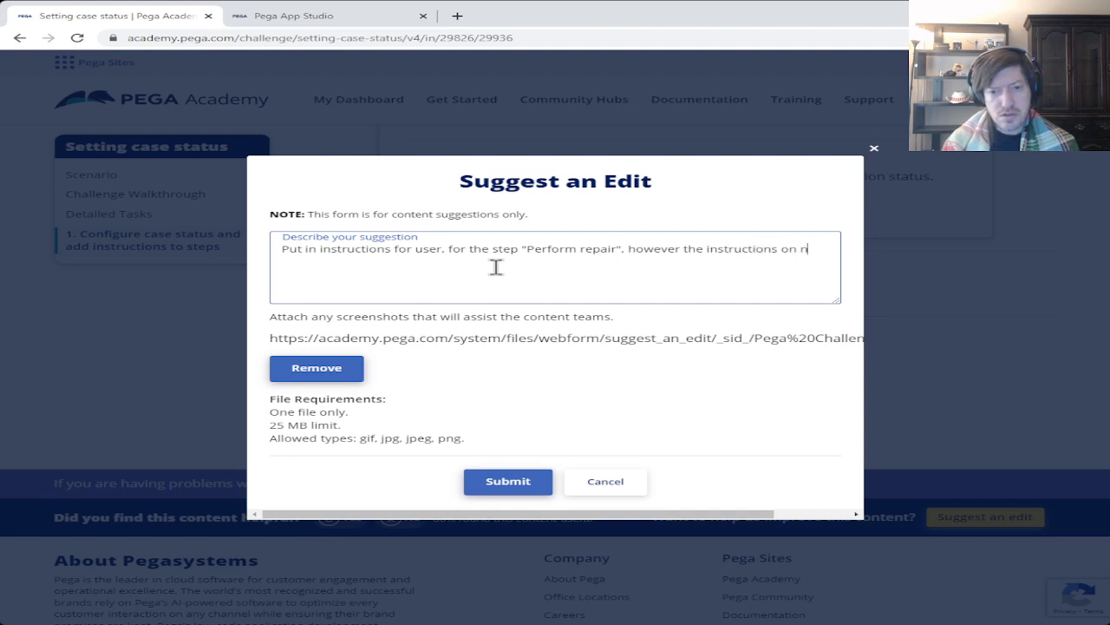
{"action": "type", "text": "ot shown"}
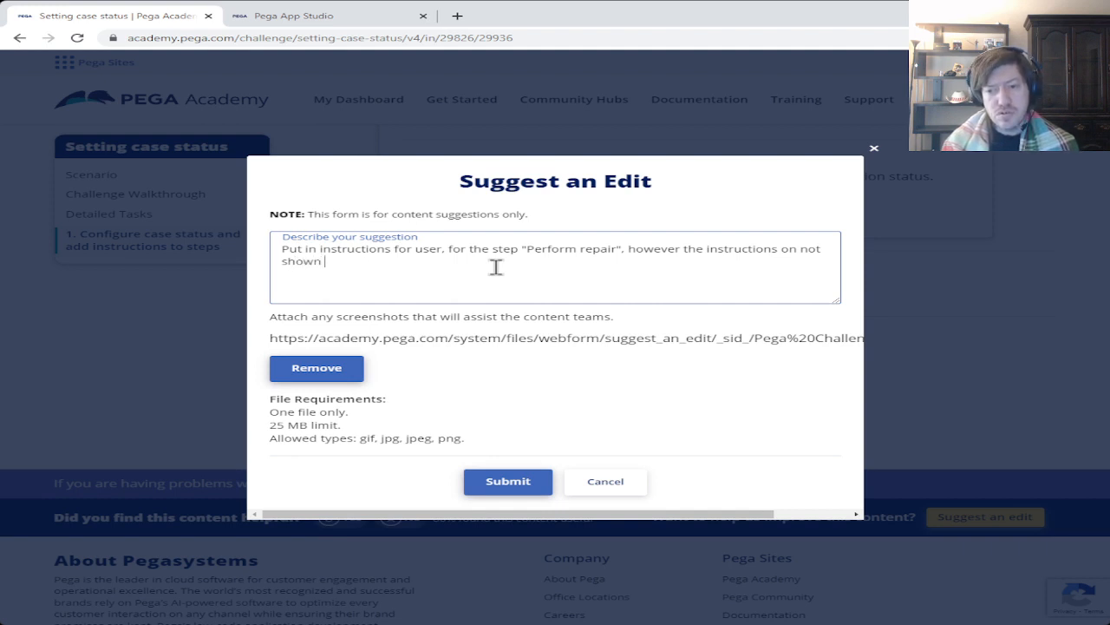
{"action": "type", "text": " when"}
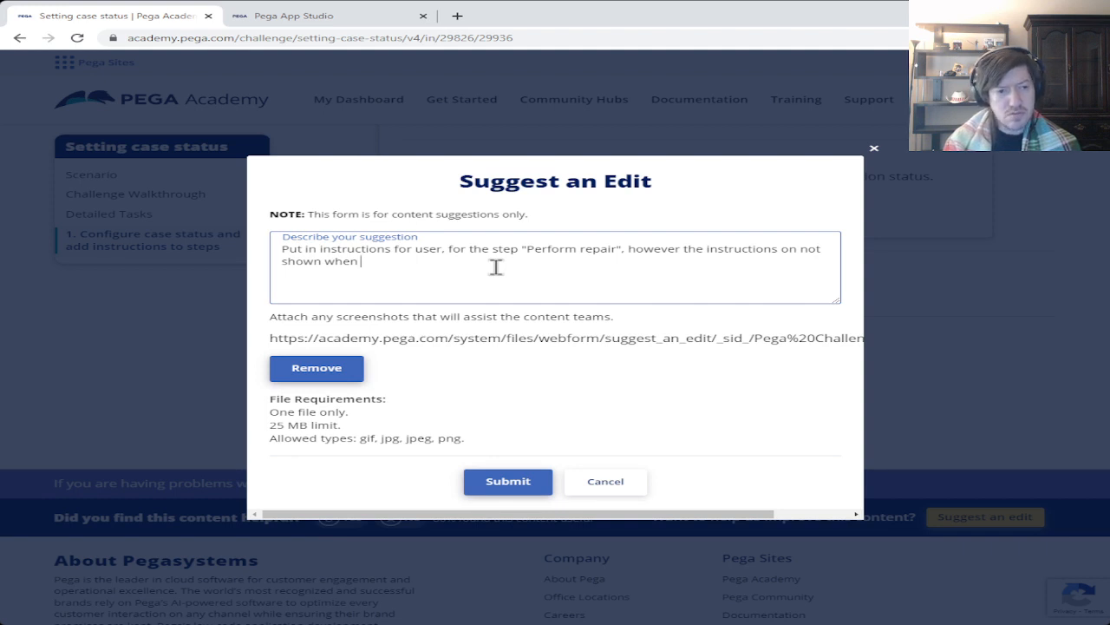
{"action": "type", "text": "running the "}
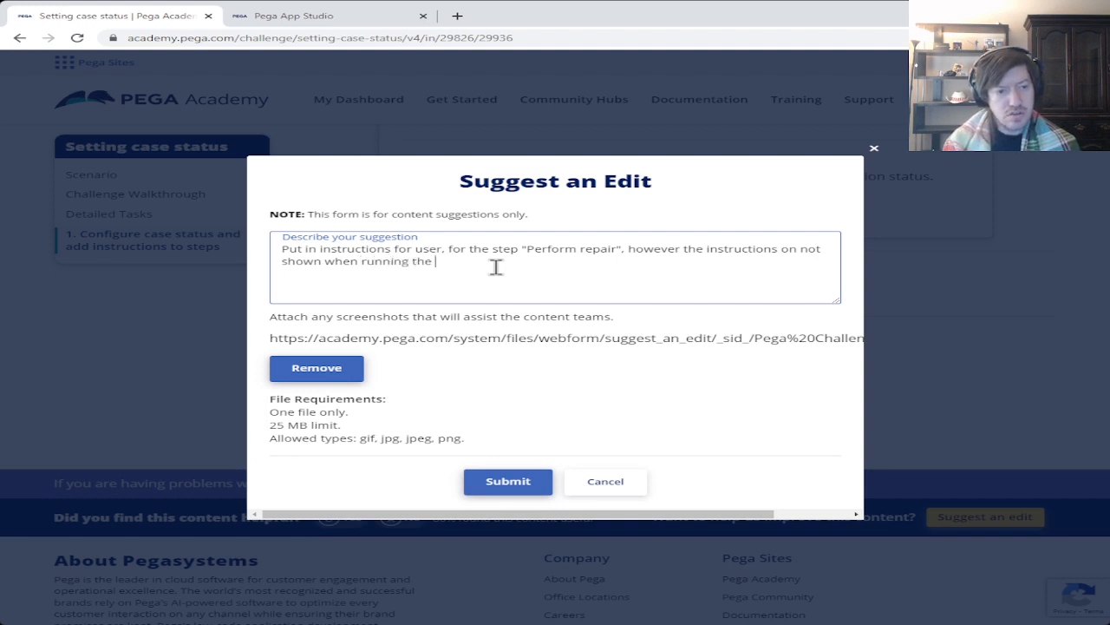
{"action": "type", "text": "case"}
{"action": "type", "text": "type."}
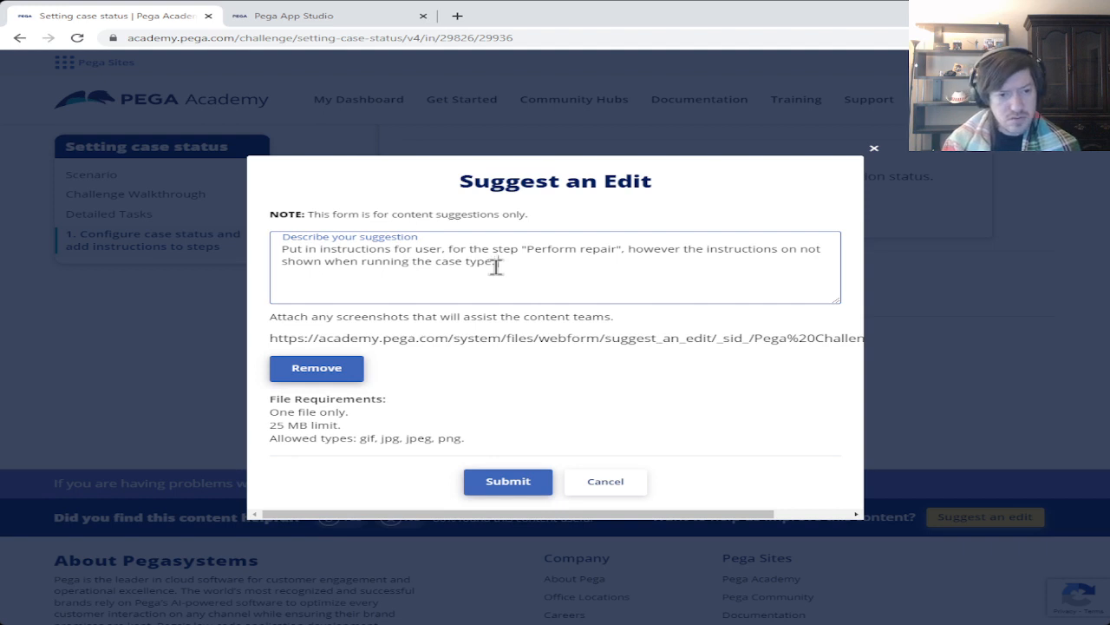
- Add the sentence 'Image provided clipping both the step and instructions, and the run of the case type.' to the suggestion description
{"action": "type", "text": "Image"}
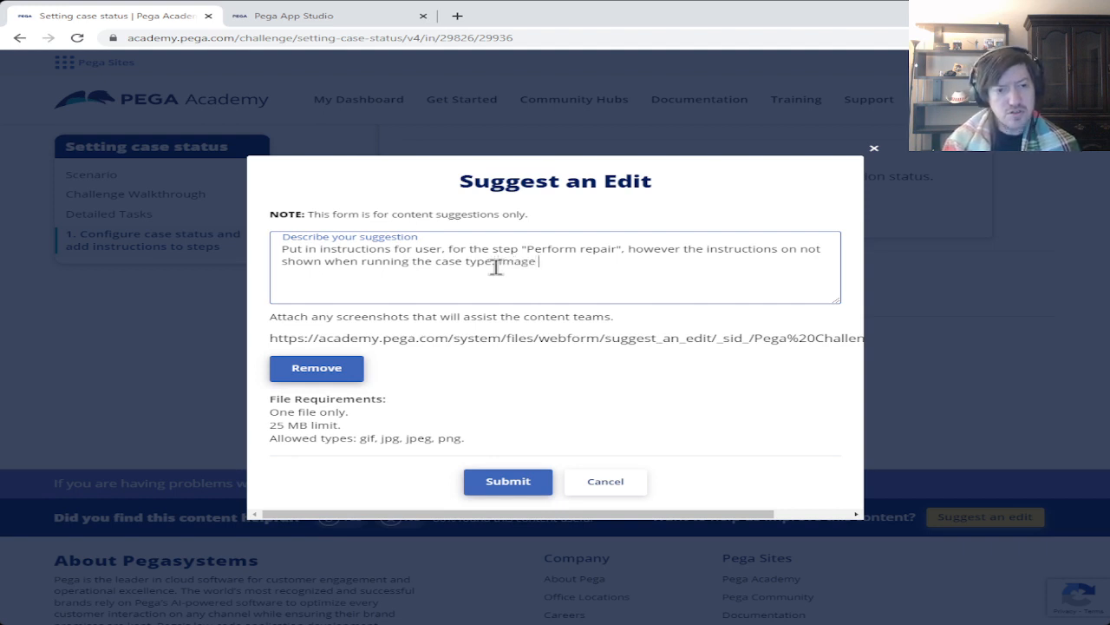
{"action": "type", "text": " provide"}
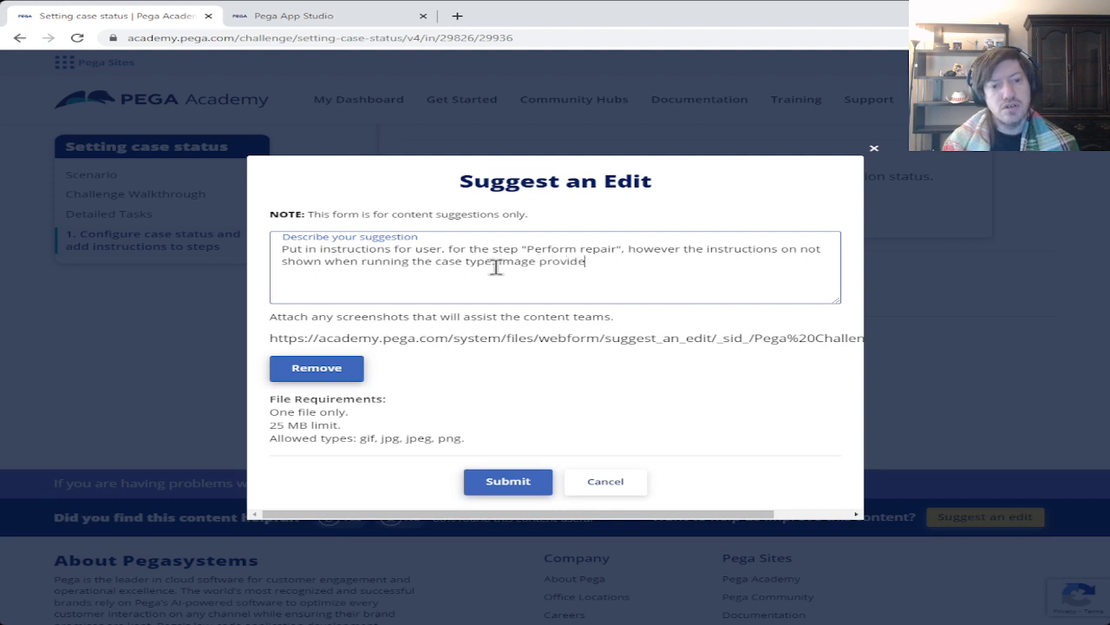
{"action": "type", "text": "d"}
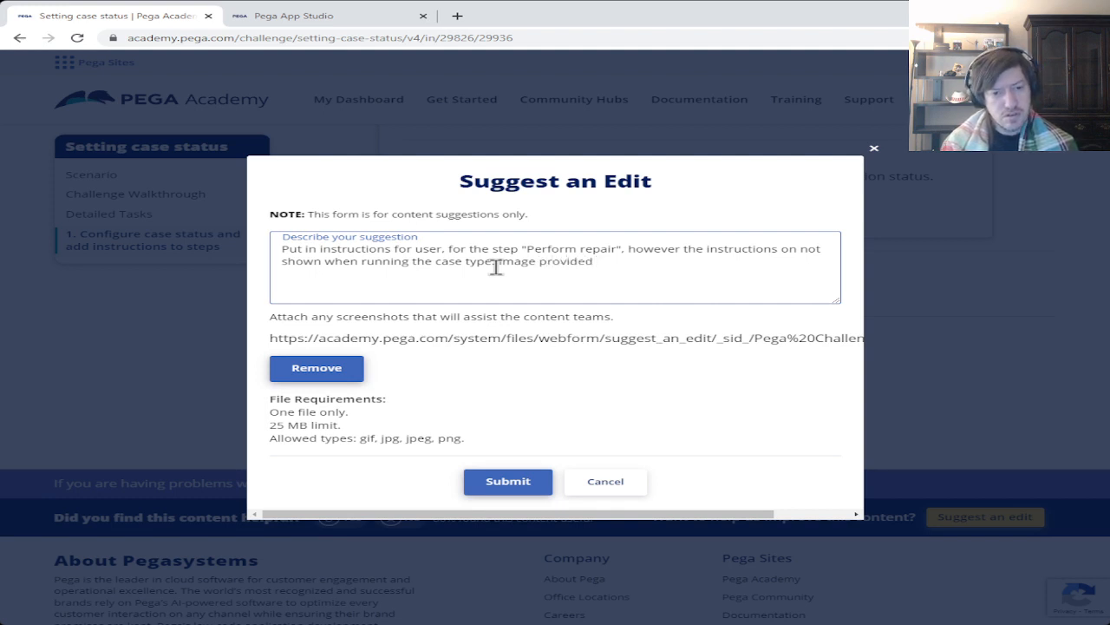
{"action": "type", "text": " clipping "}
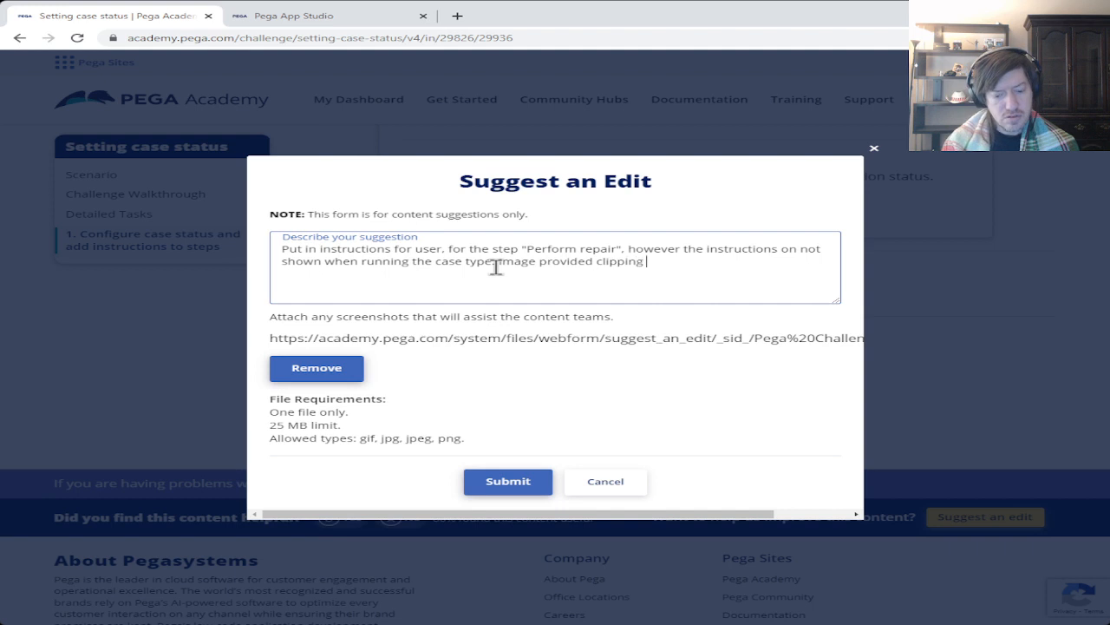
{"action": "type", "text": "both "}
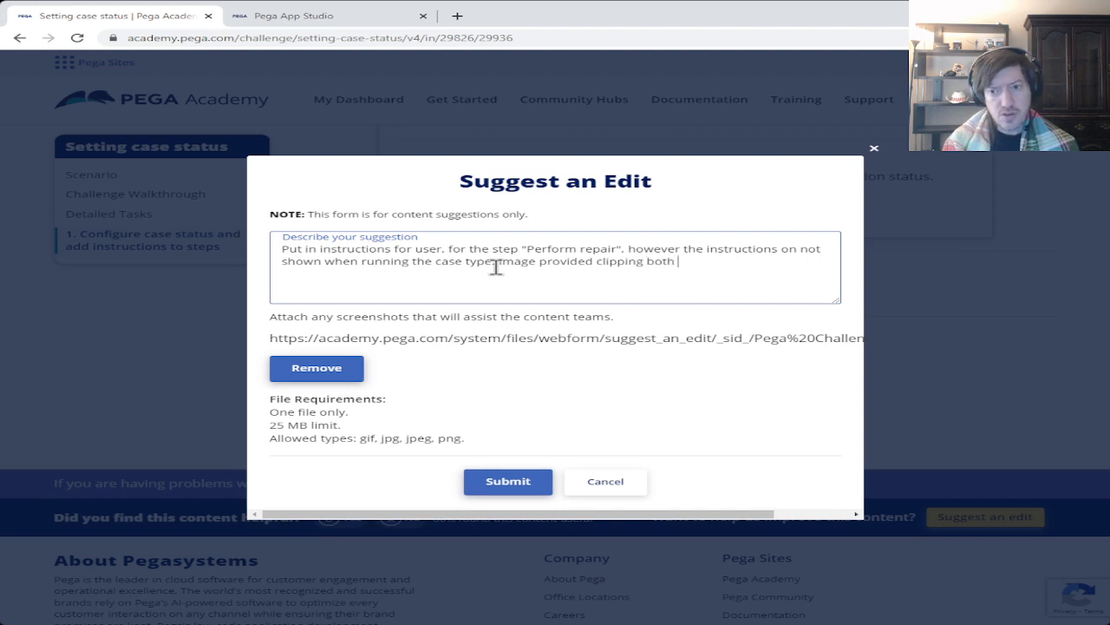
{"action": "type", "text": "the "}
{"action": "type", "text": "step "}
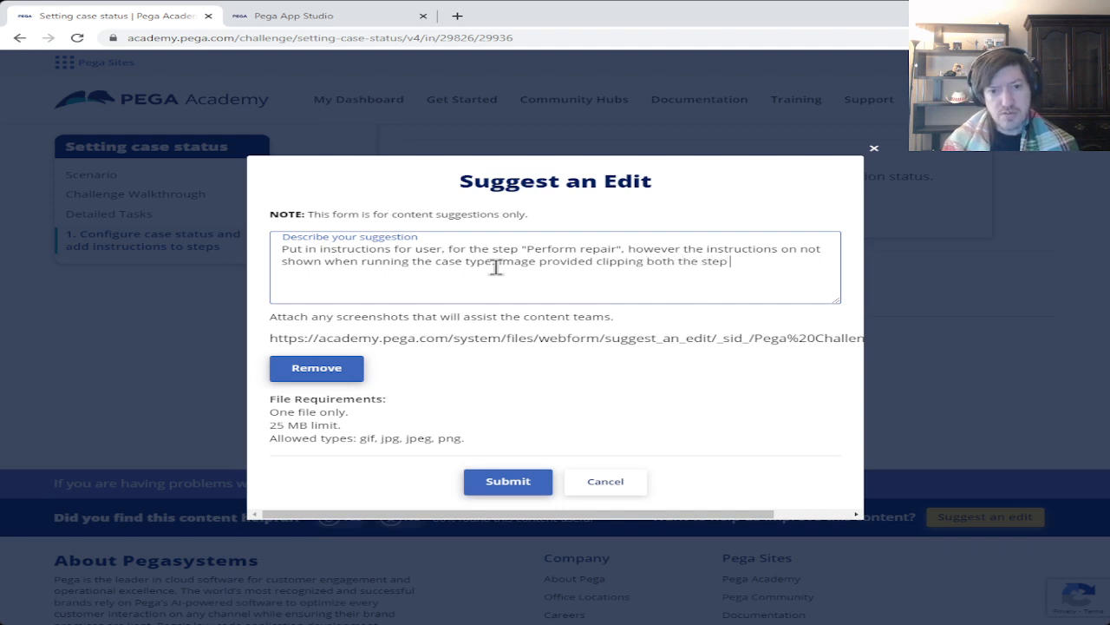
{"action": "type", "text": "and instu"}
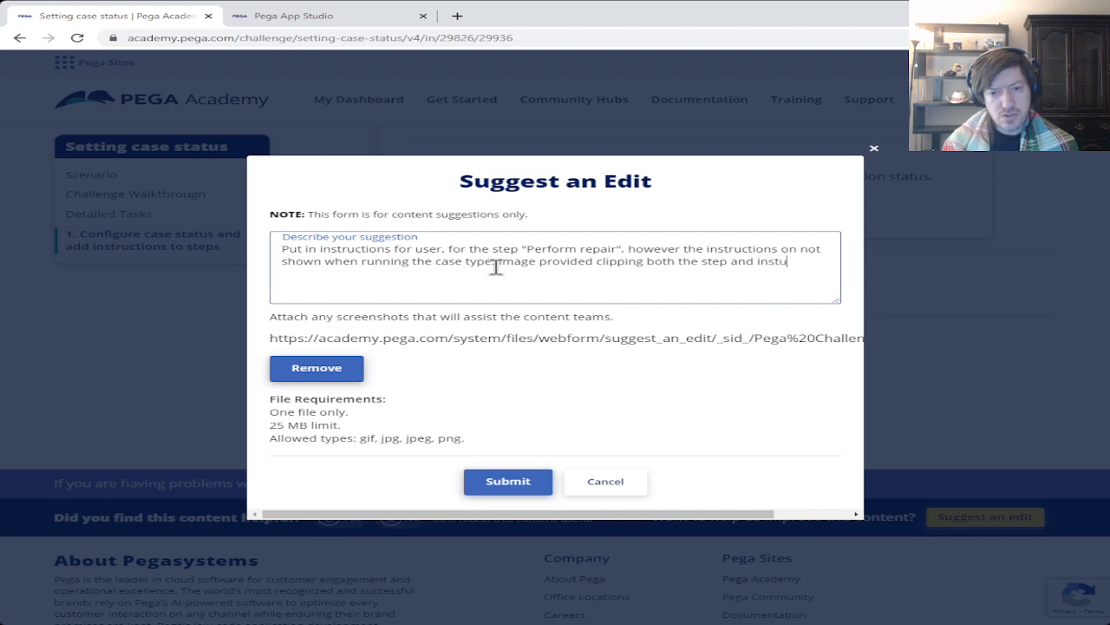
{"action": "key", "text": "BackSpace"}
{"action": "type", "text": "ructions. and "}
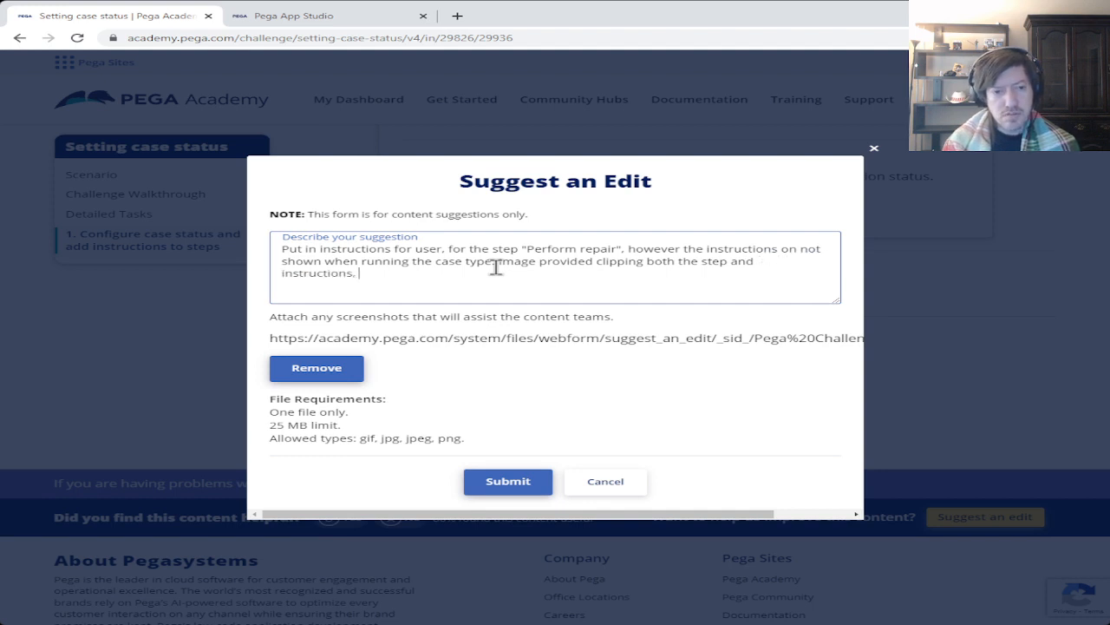
{"action": "type", "text": "the "}
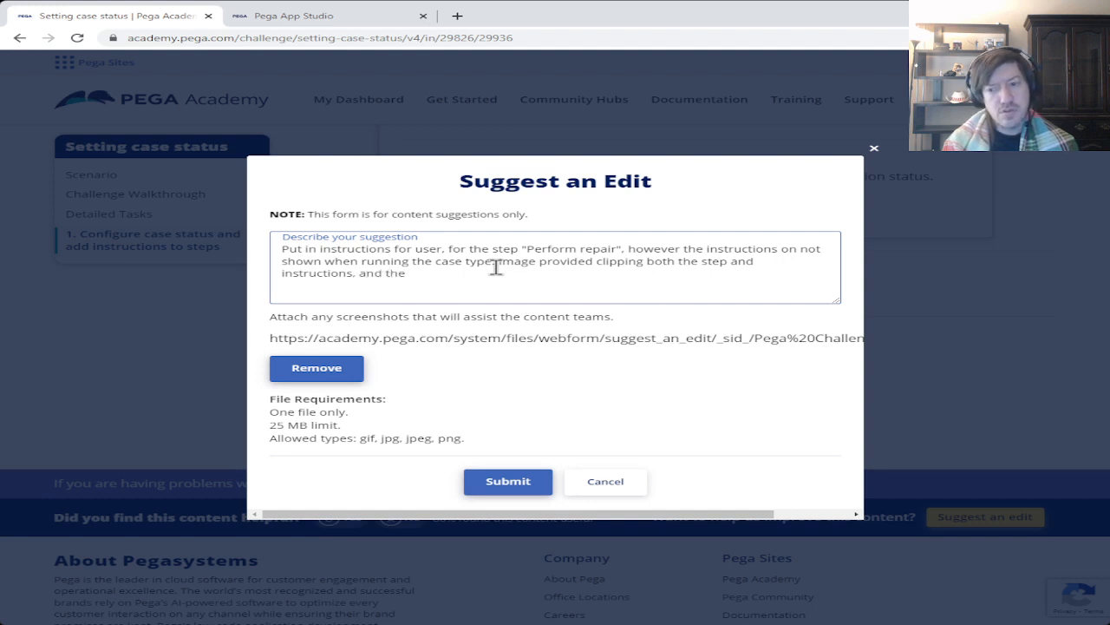
{"action": "type", "text": "run of the"}
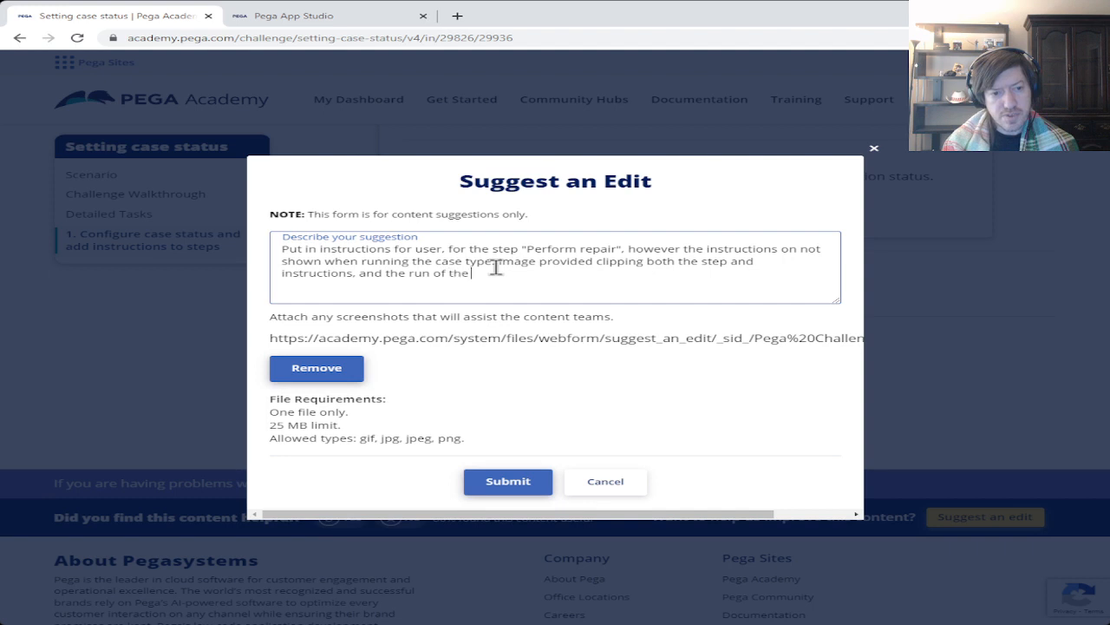
{"action": "type", "text": " case type."}
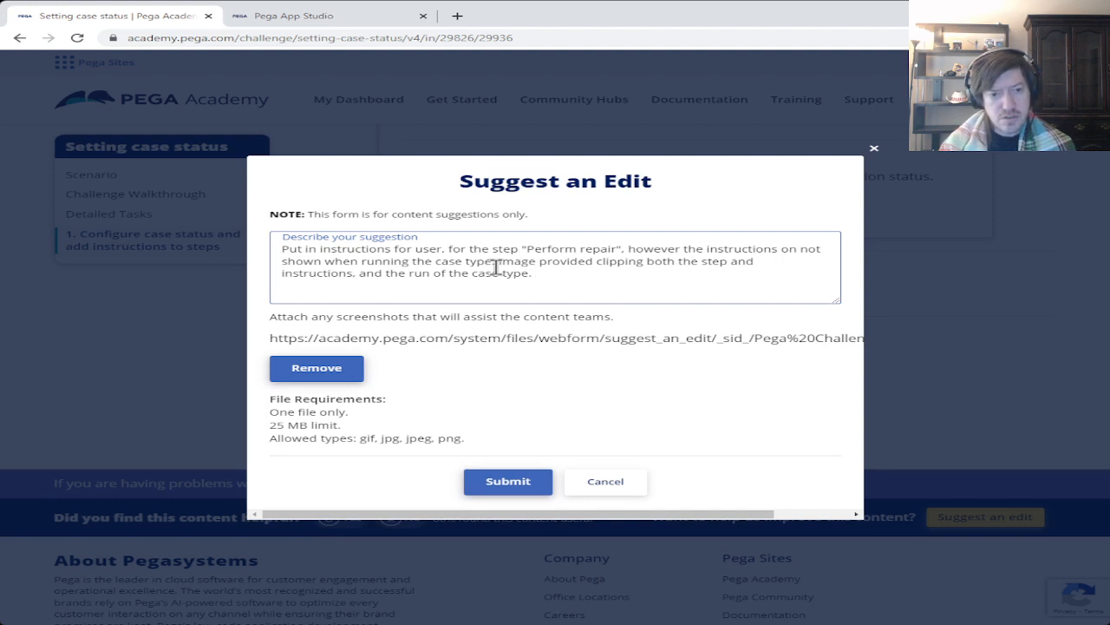
- Add 'Tried multiple attempts to figure out why instructions were not showing' to the end of the suggestion description
{"action": "type", "text": "Trie"}
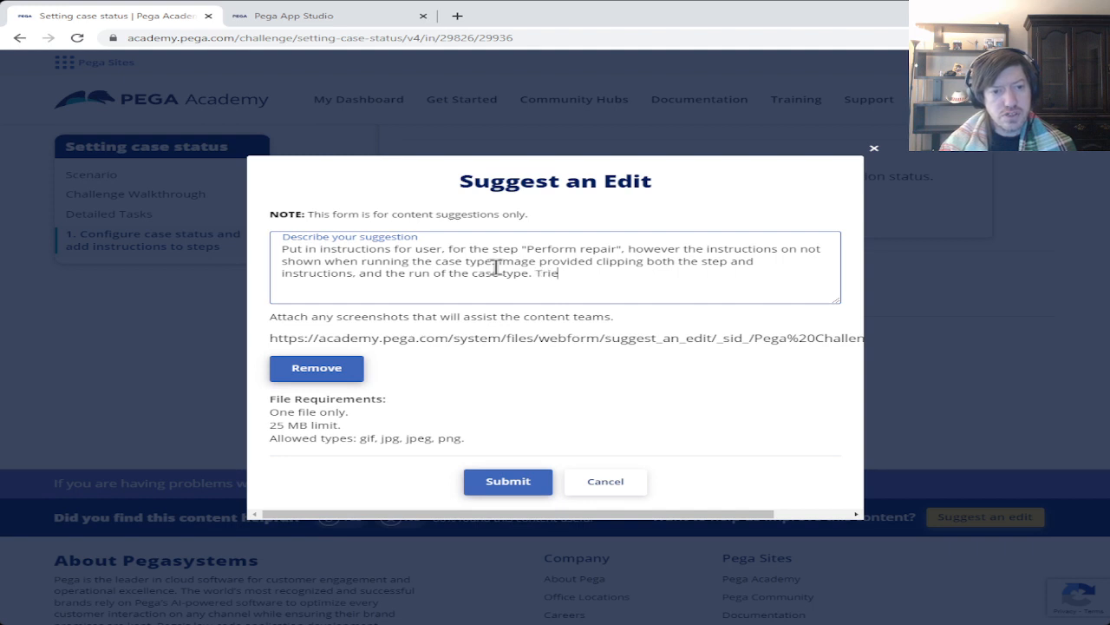
{"action": "type", "text": "d multiple "}
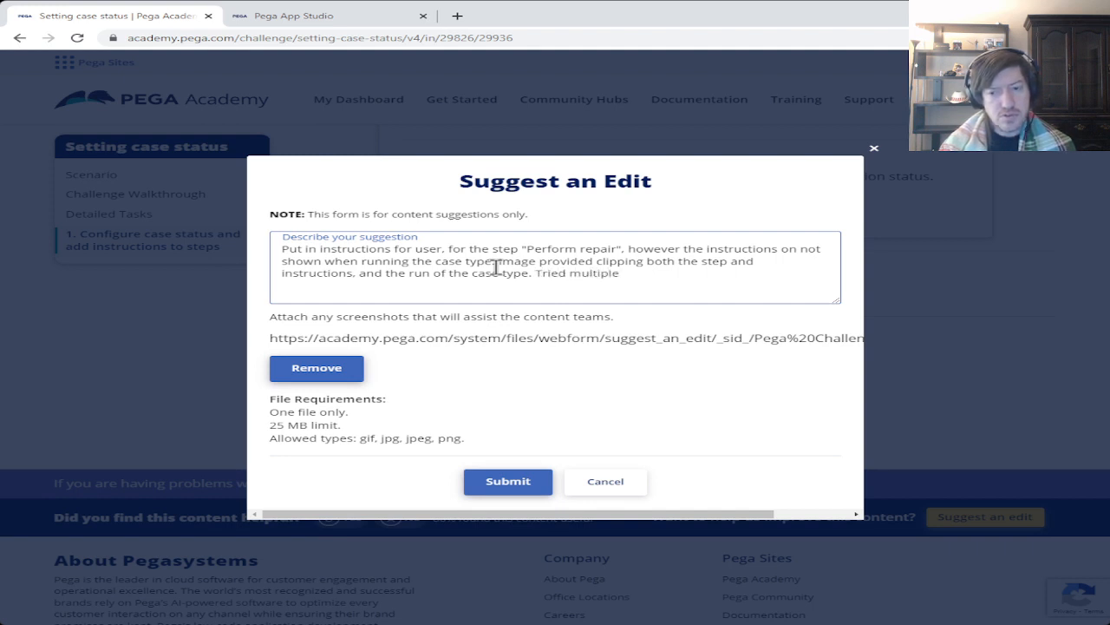
{"action": "type", "text": "attempts to f"}
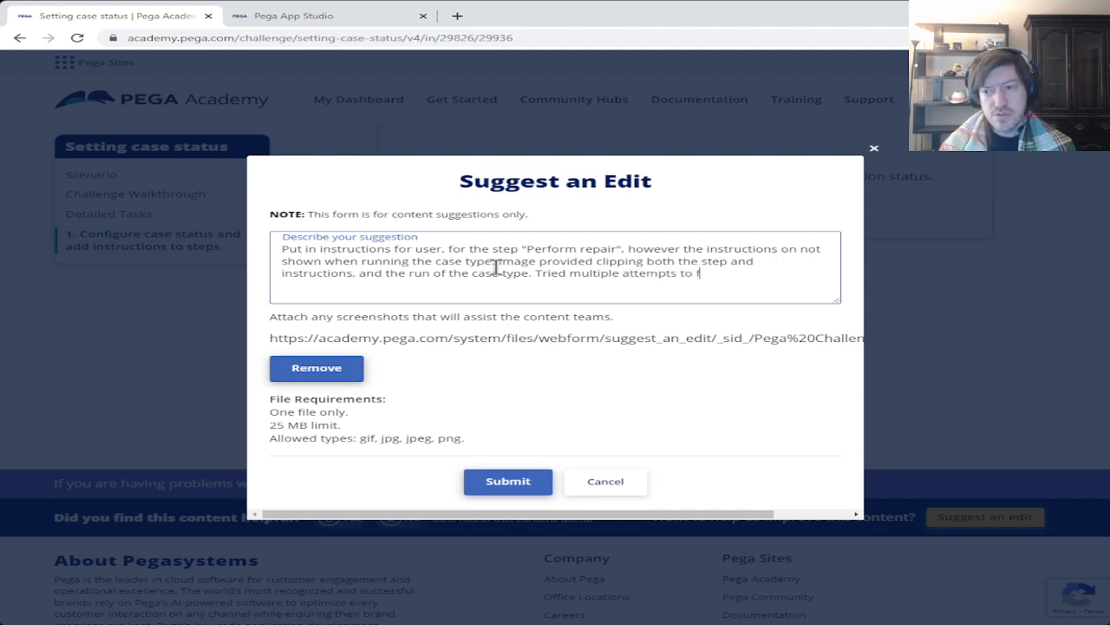
{"action": "type", "text": "igure"}
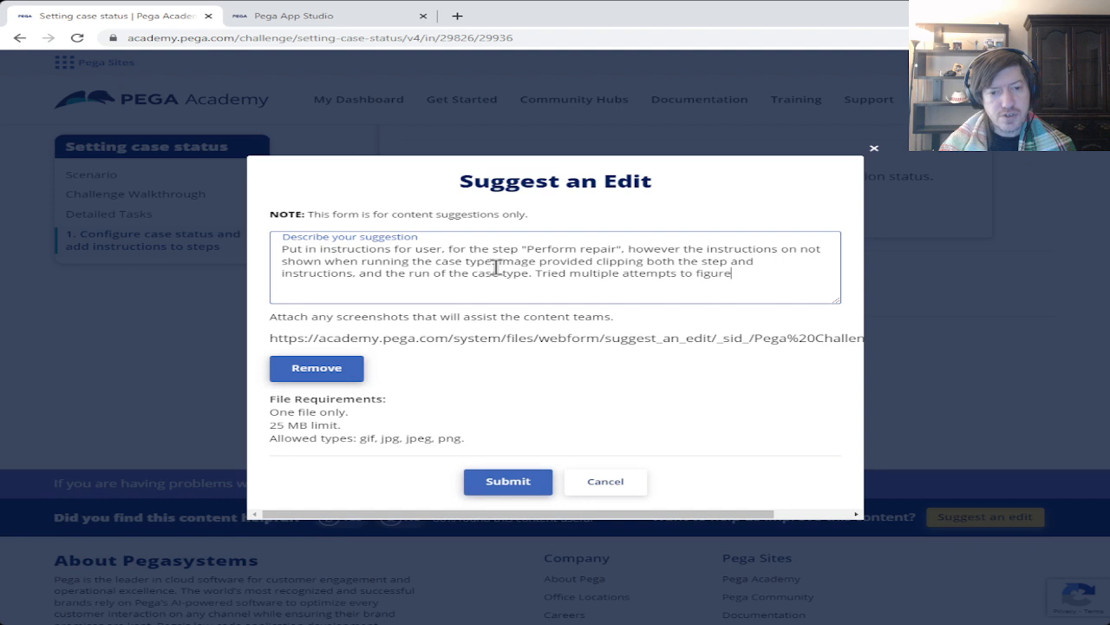
{"action": "type", "text": " out why "}
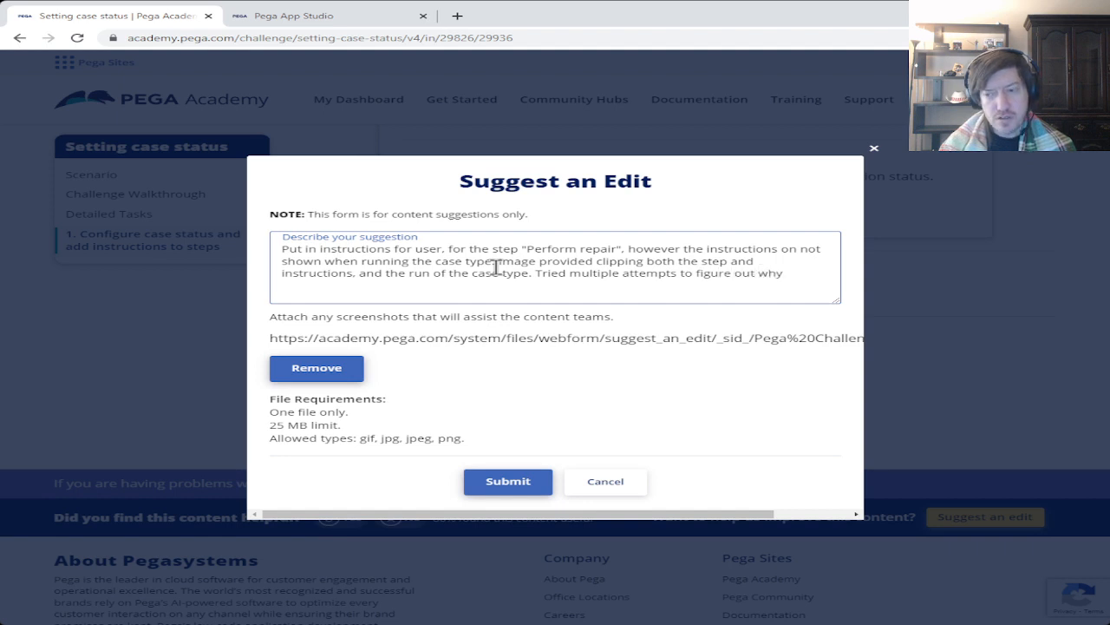
{"action": "type", "text": "instructio"}
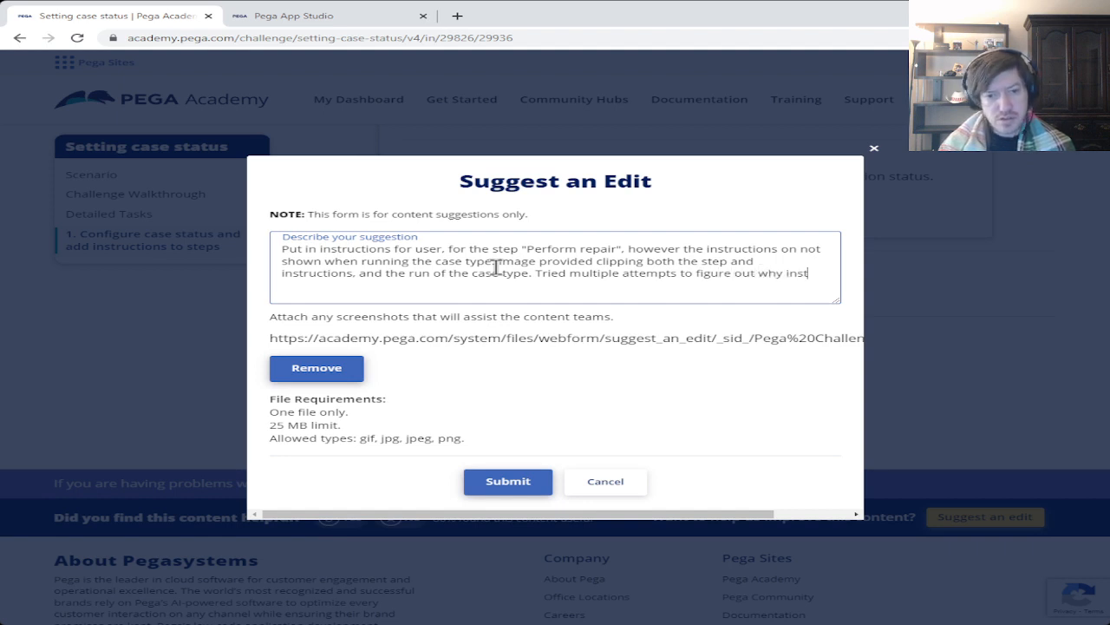
{"action": "type", "text": "ns w"}
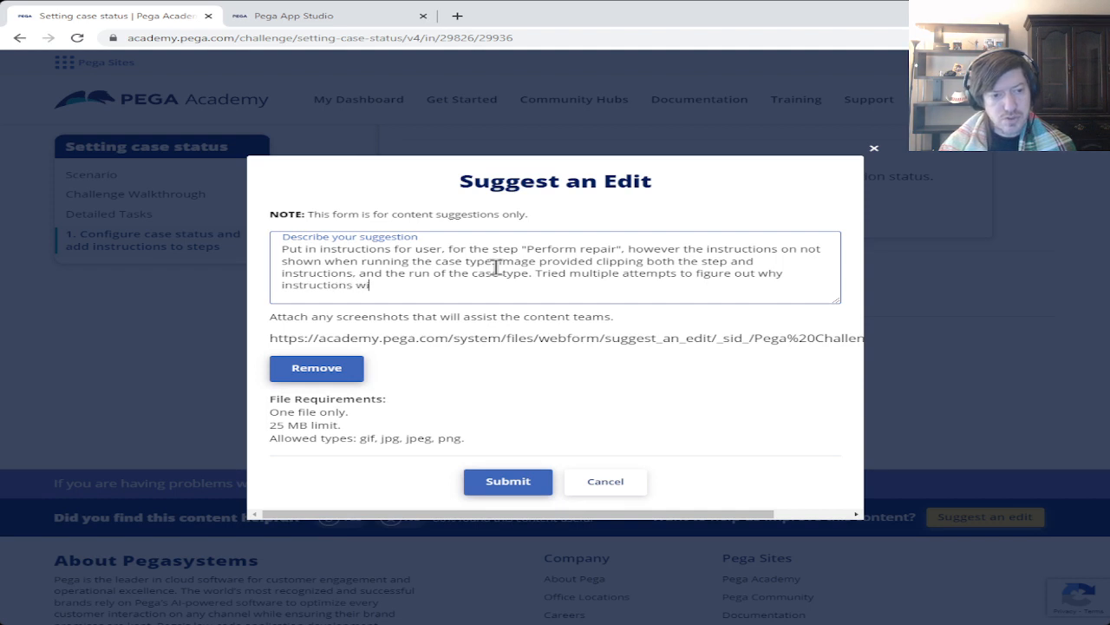
{"action": "type", "text": "ere "}
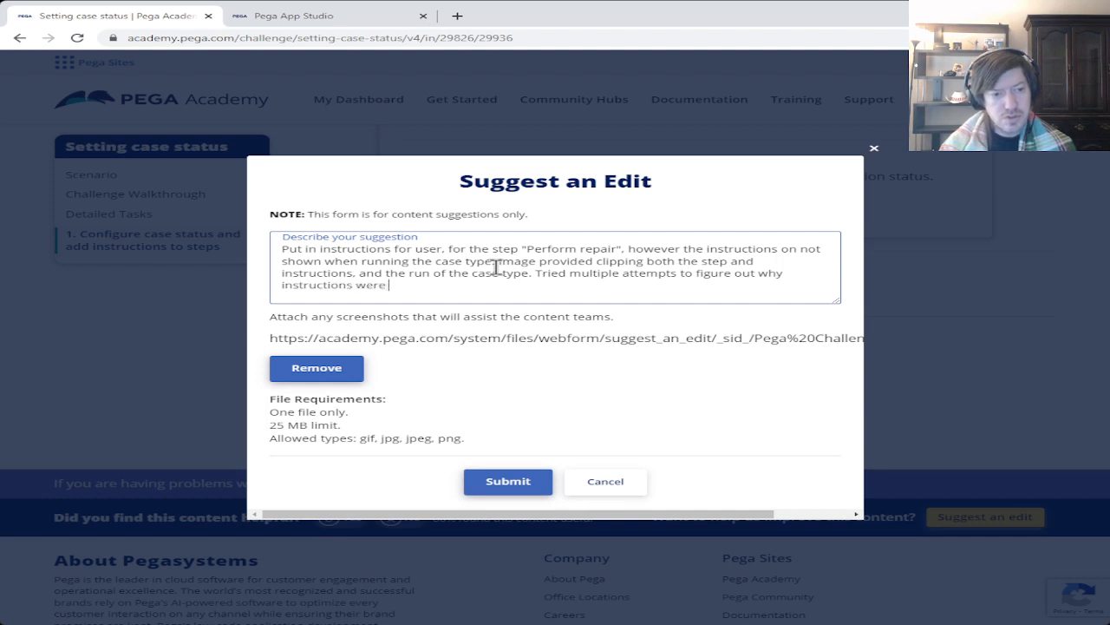
{"action": "type", "text": "not showing"}
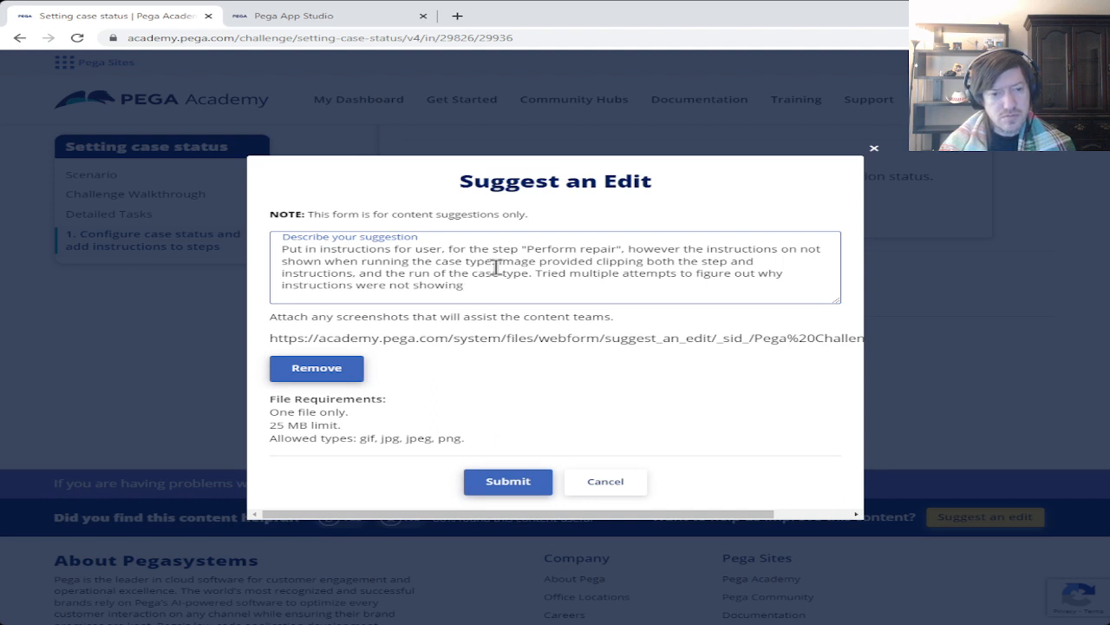
- Finish the sentence about the multiple attempts with ', as you can see with SR-3.'
{"action": "type", "text": ", as you can se"}
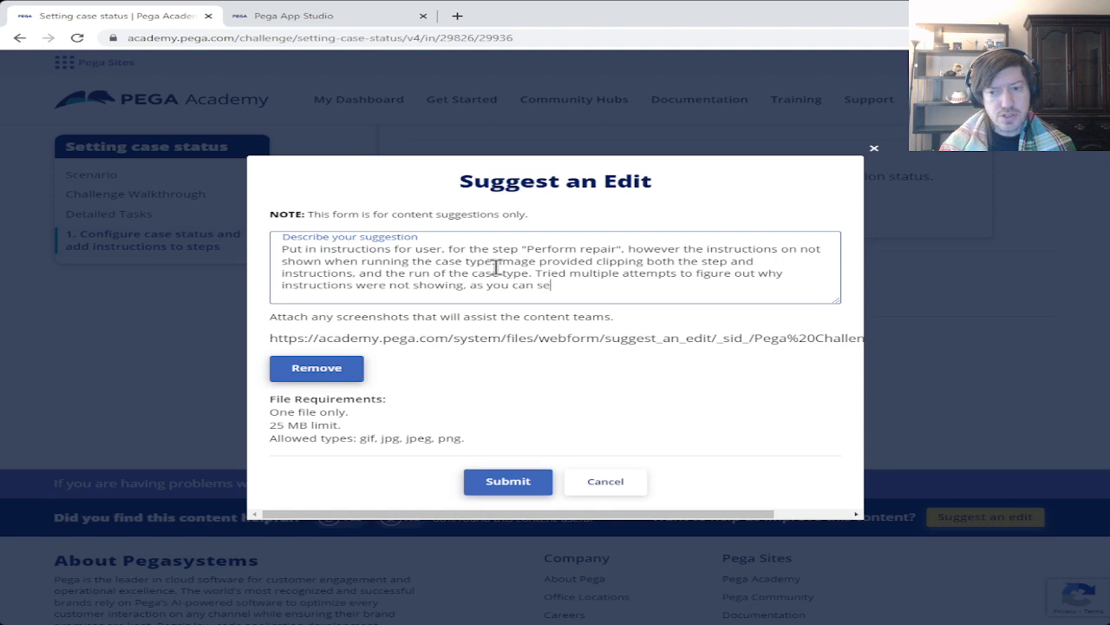
{"action": "type", "text": "e with S"}
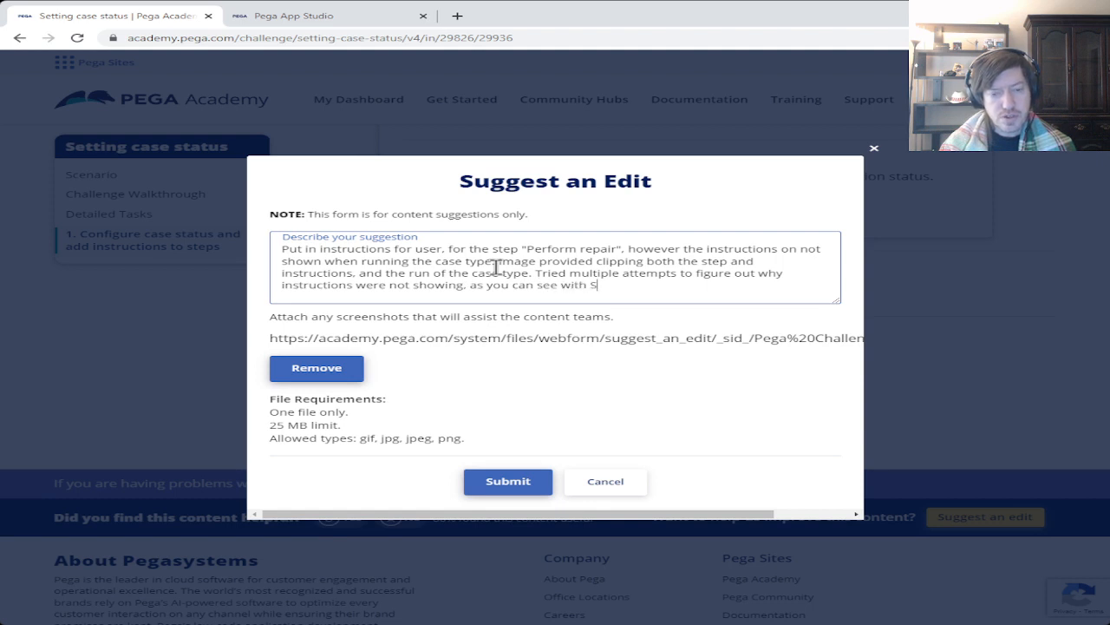
{"action": "type", "text": "R-3"}
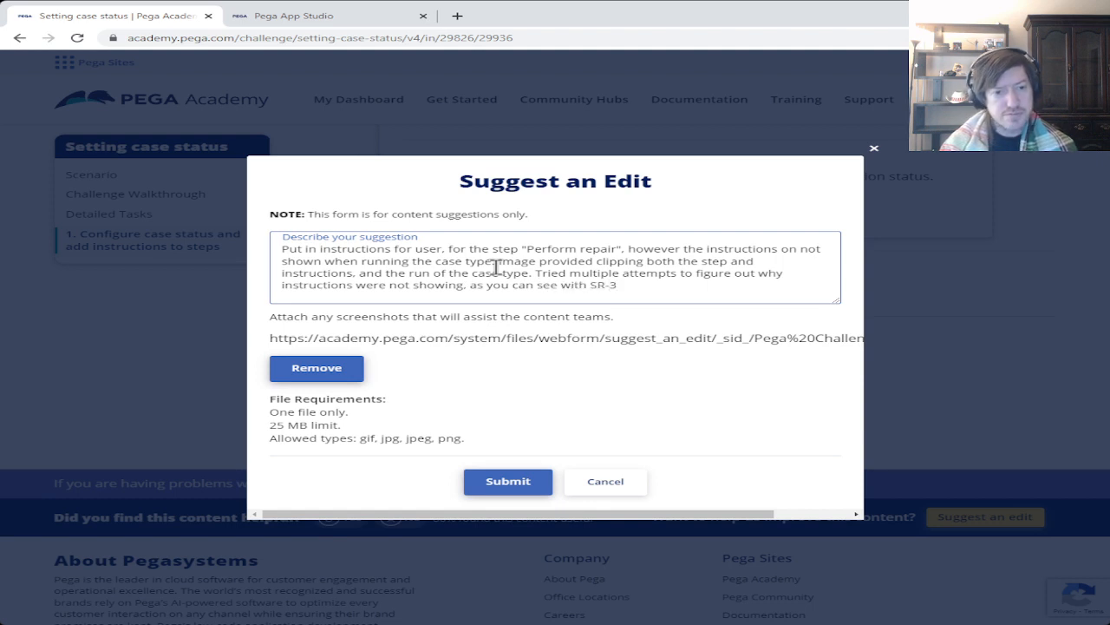
{"action": "type", "text": "."}
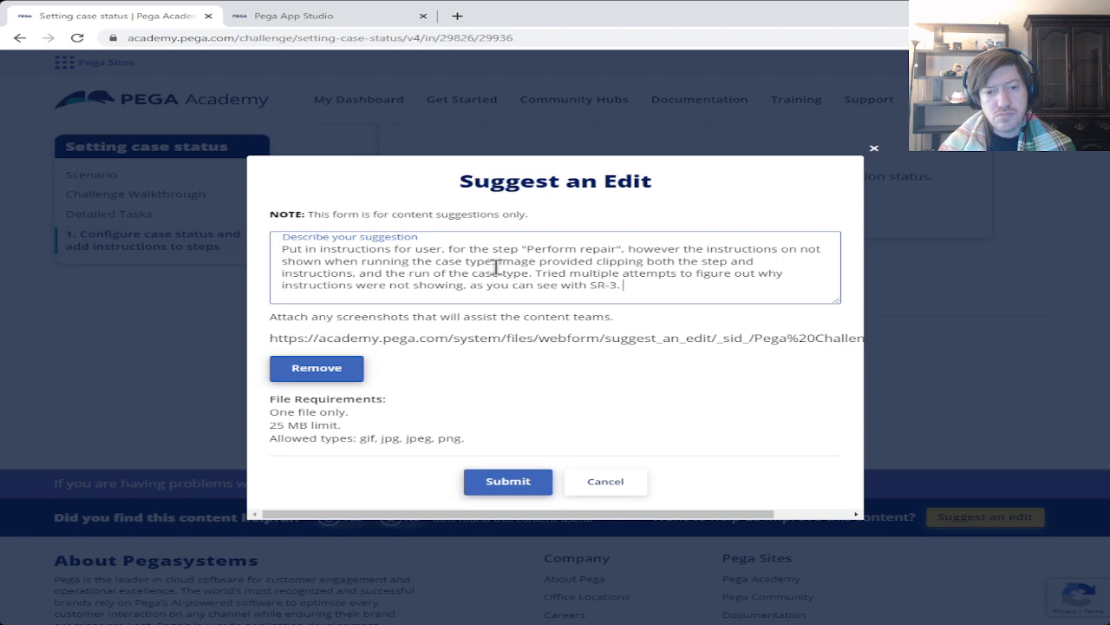
- Start a new paragraph in the suggestion description with 'Not sure why this step isn't showing instructions when'
{"action": "key", "text": "Return"}
{"action": "key", "text": "Return"}
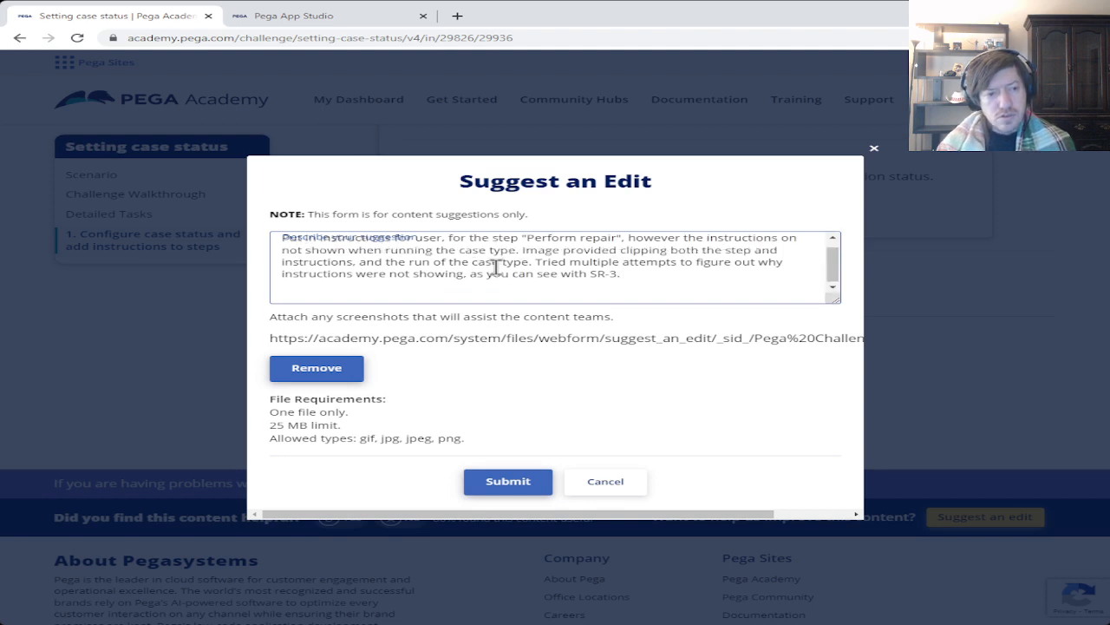
{"action": "type", "text": "Not sure why"}
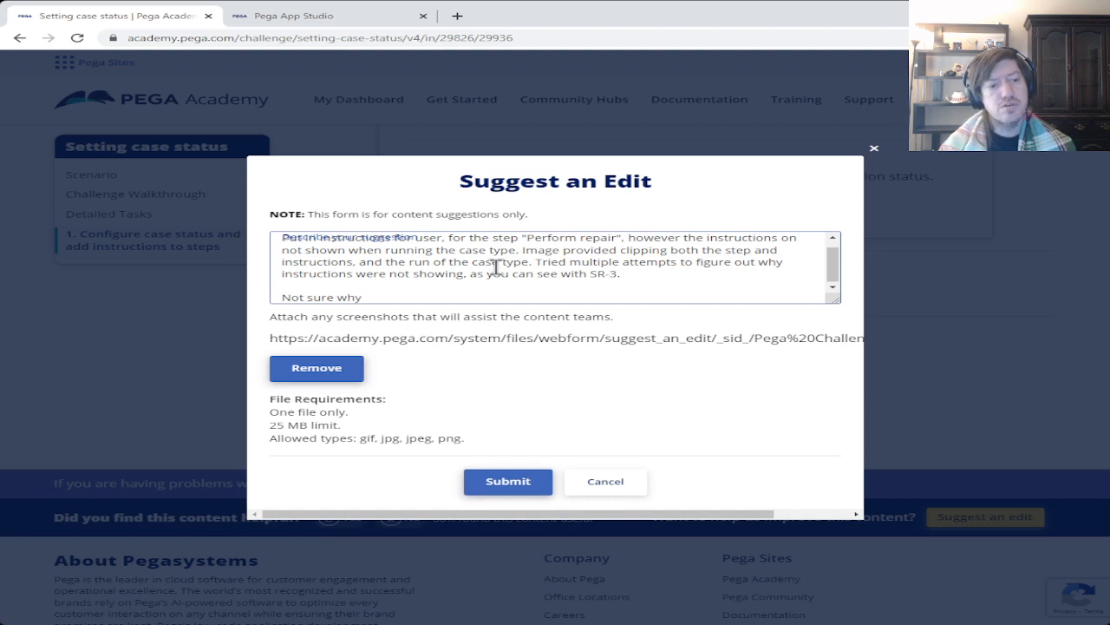
{"action": "type", "text": " this step"}
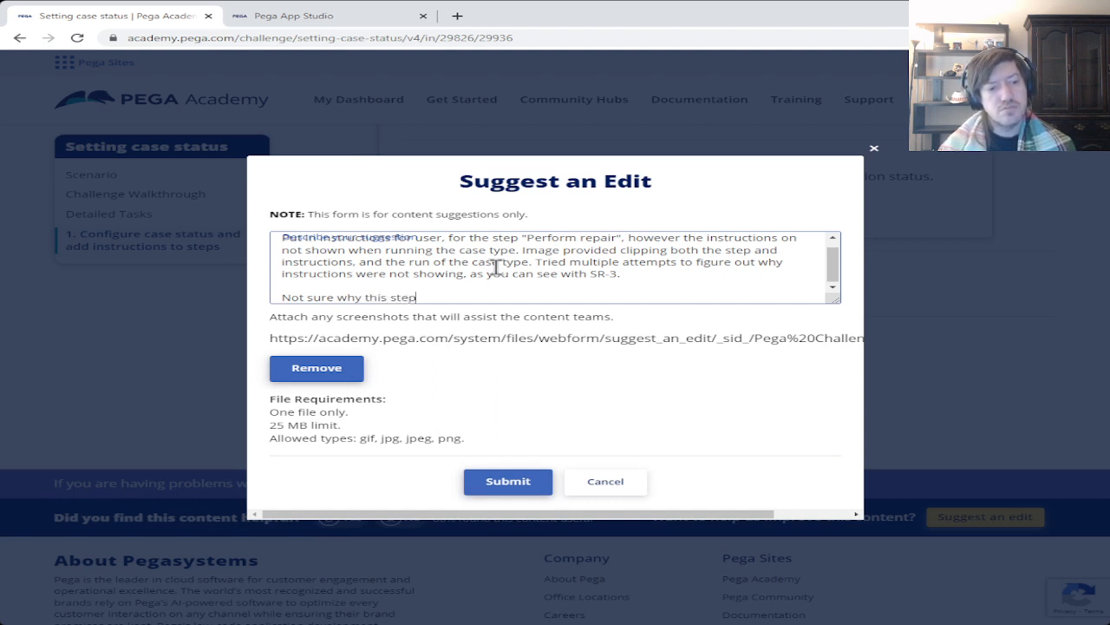
{"action": "type", "text": " isn't"}
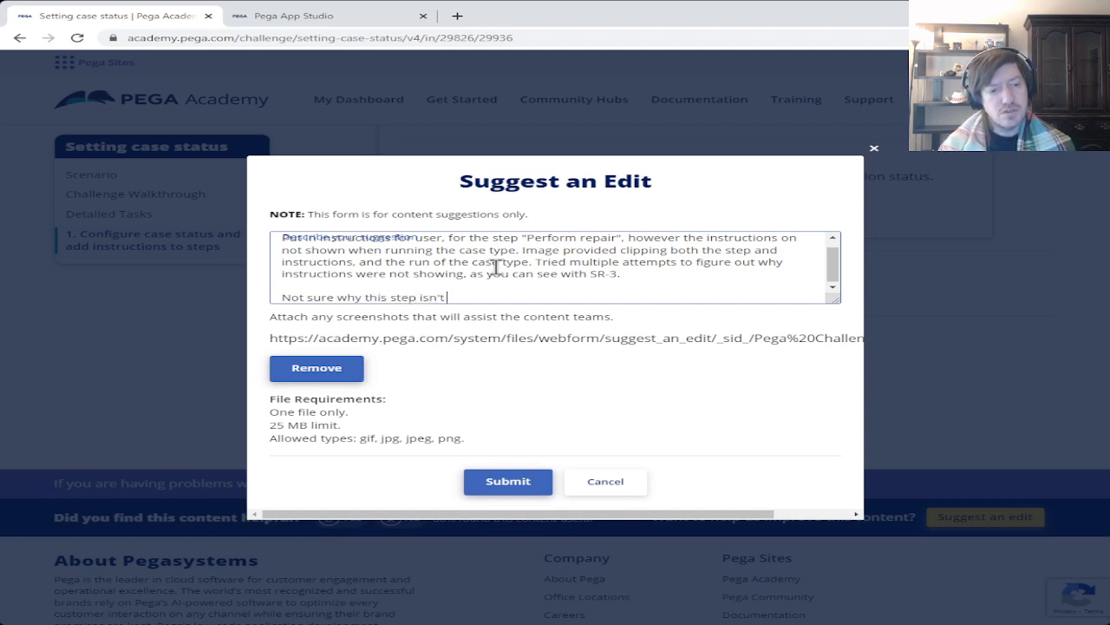
{"action": "type", "text": " showing in"}
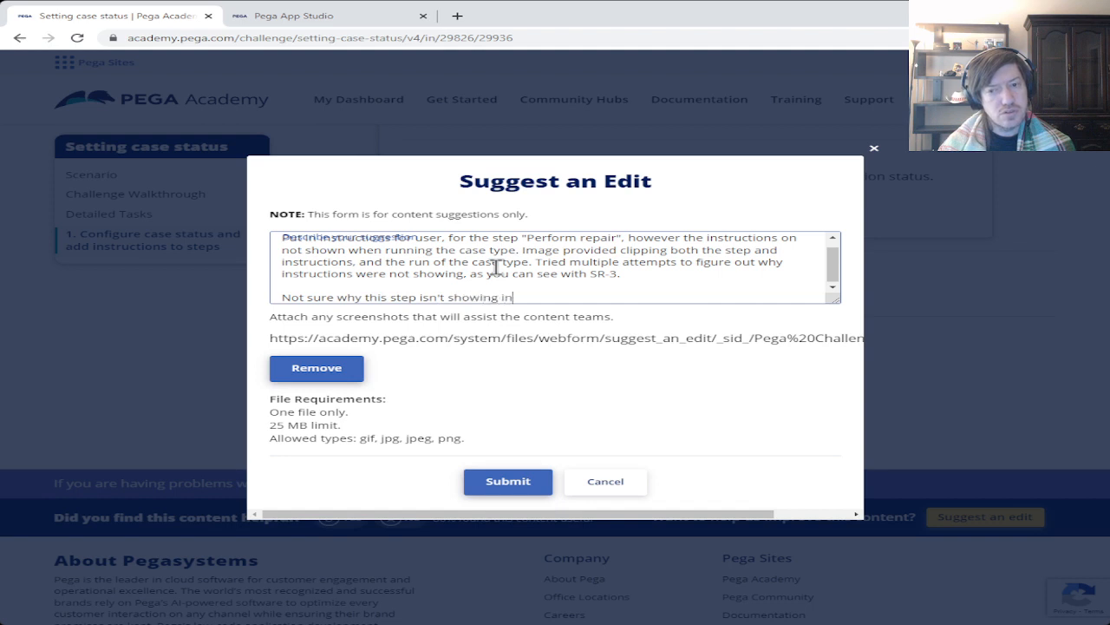
{"action": "type", "text": "structions "}
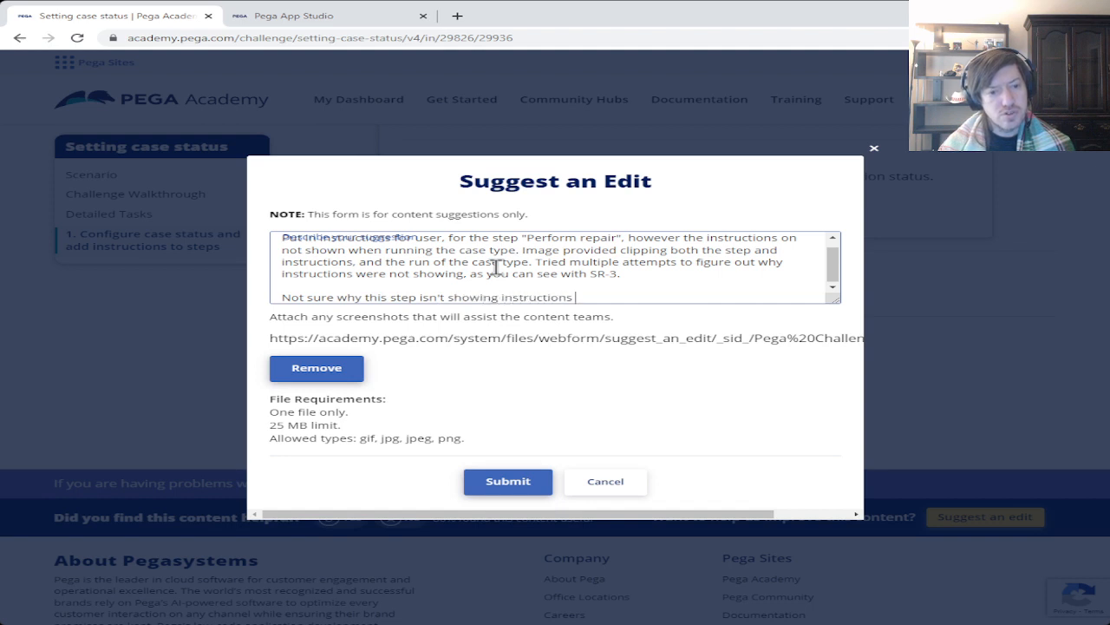
{"action": "type", "text": "when"}
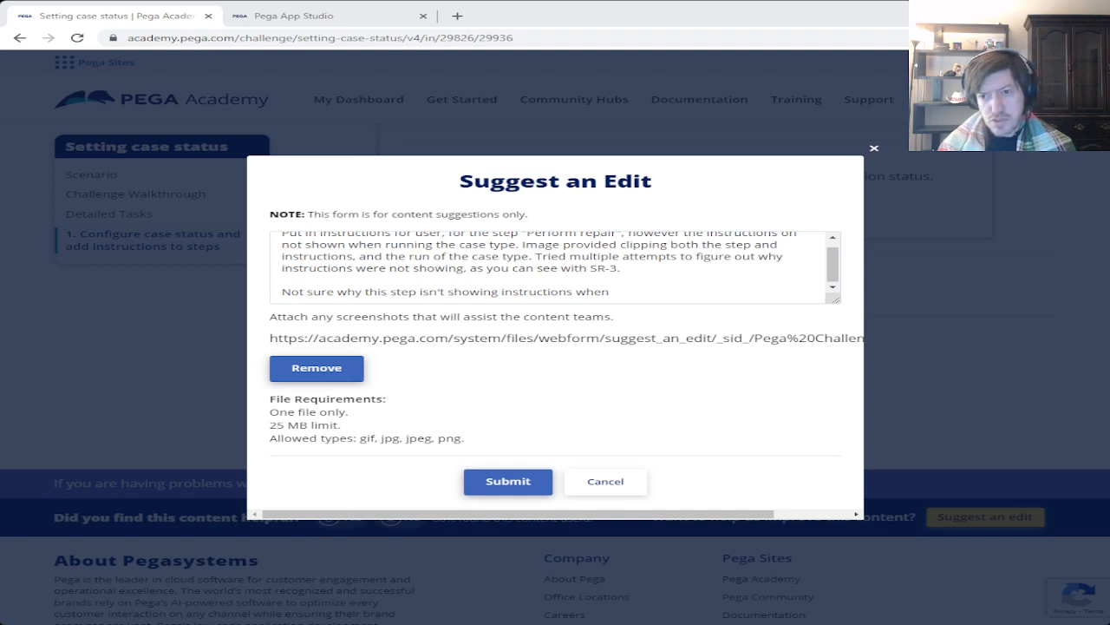
- Check the Service Request preview in Pega App Studio, then return to the form and finish the sentence with 'review step HAD instructions.'
{"action": "left_click", "coordinate": [277, 15]}
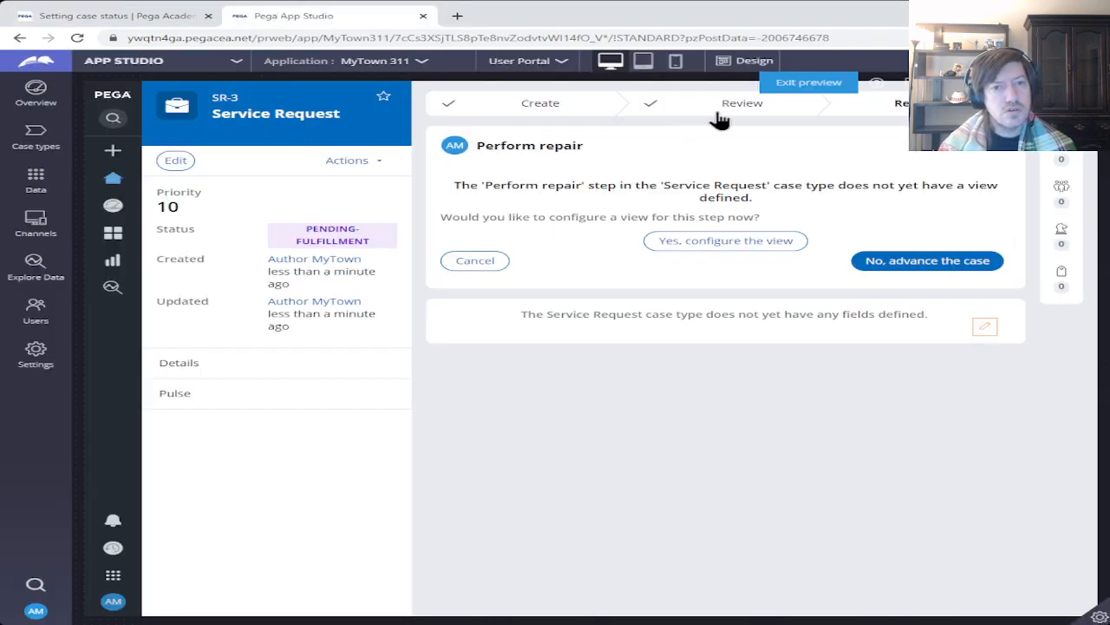
{"action": "left_click", "coordinate": [78, 17]}
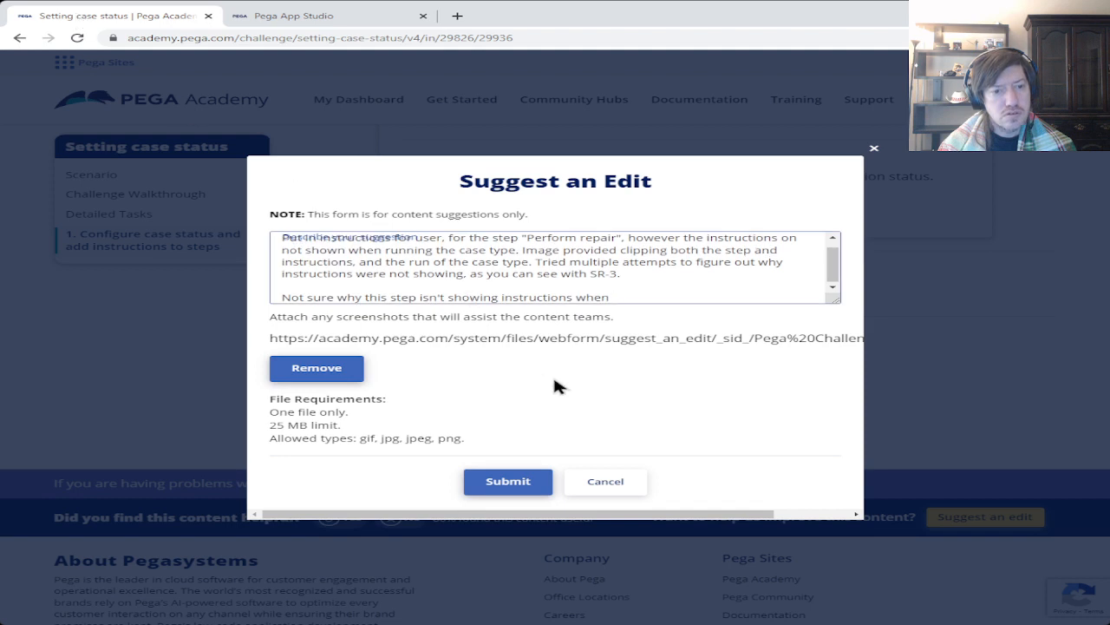
{"action": "type", "text": "revi"}
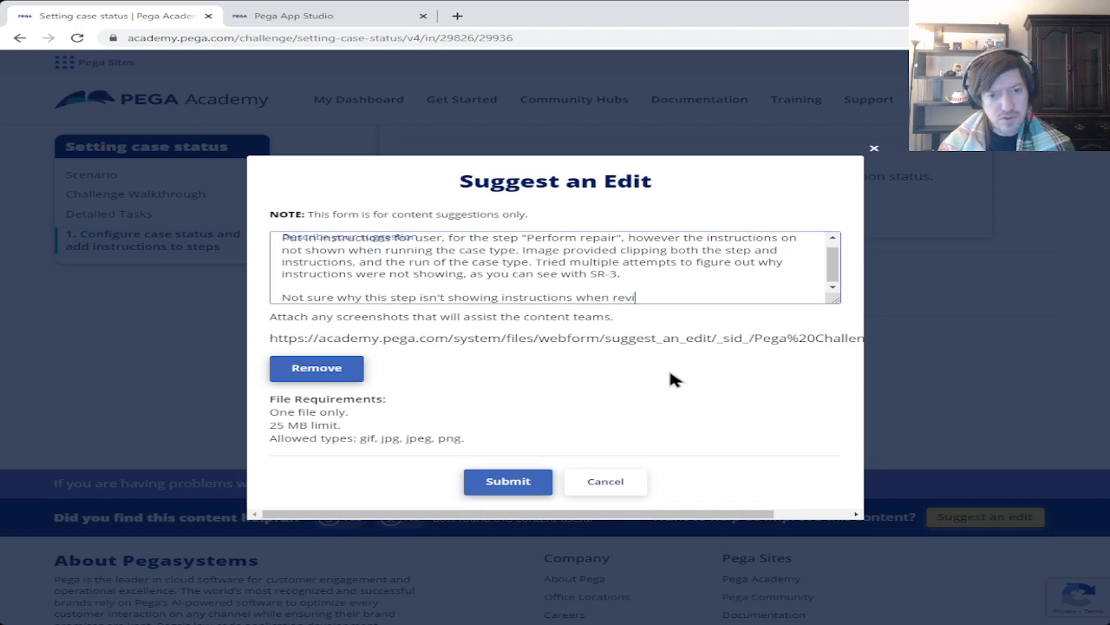
{"action": "type", "text": "ew step "}
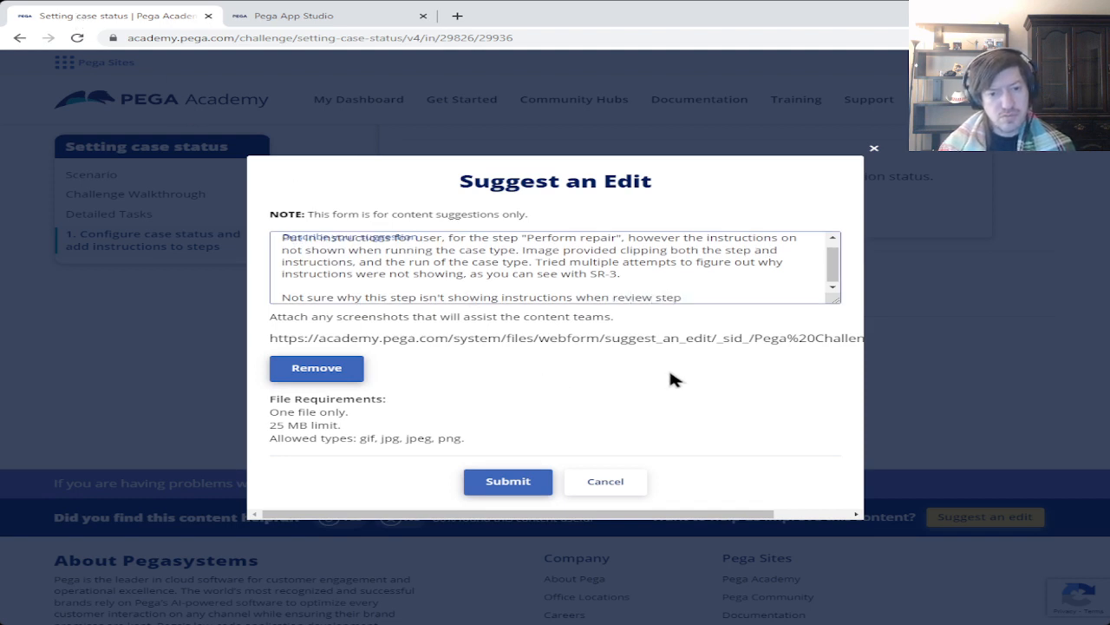
{"action": "type", "text": "HAD"}
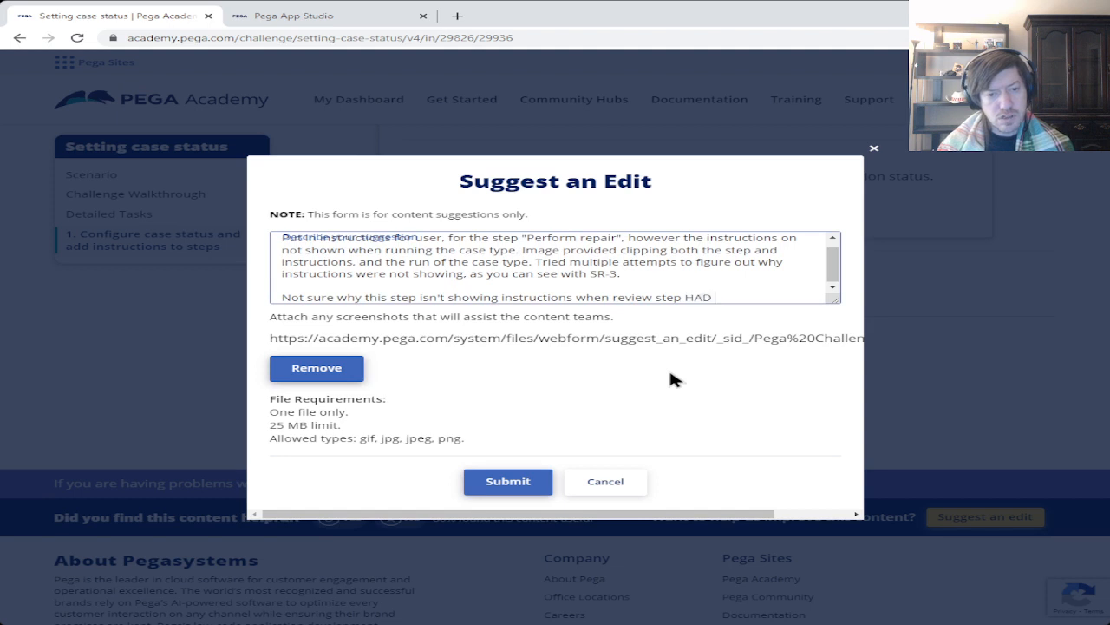
{"action": "type", "text": " instructions"}
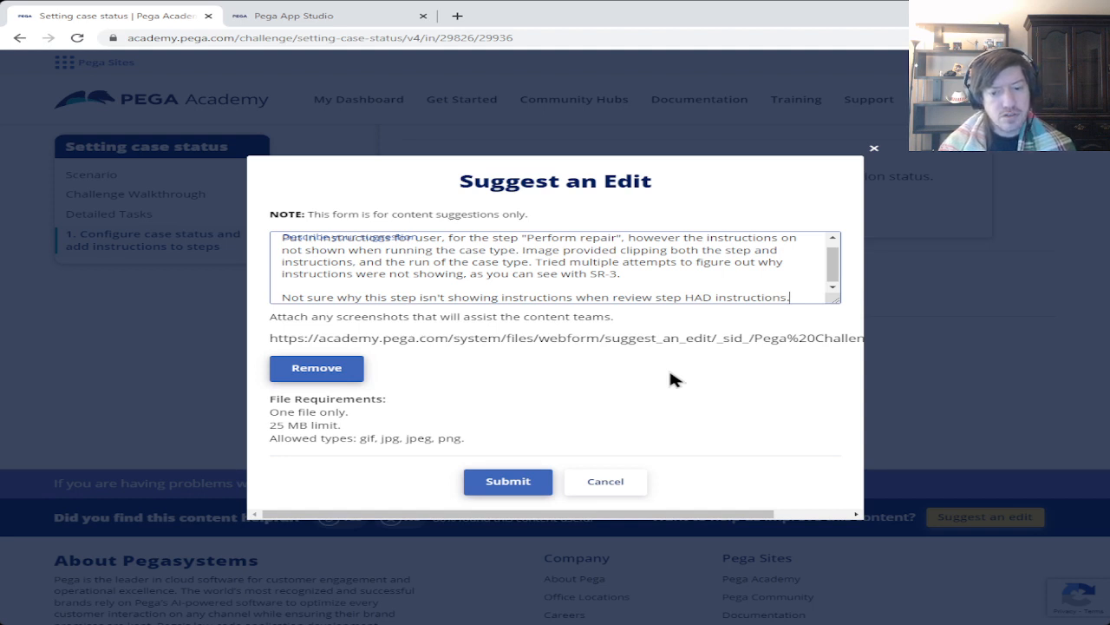
{"action": "type", "text": "."}
- Add a closing paragraph to the suggestion description reading 'Let me know if you need more information'
{"action": "key", "text": "Return"}
{"action": "key", "text": "Return"}
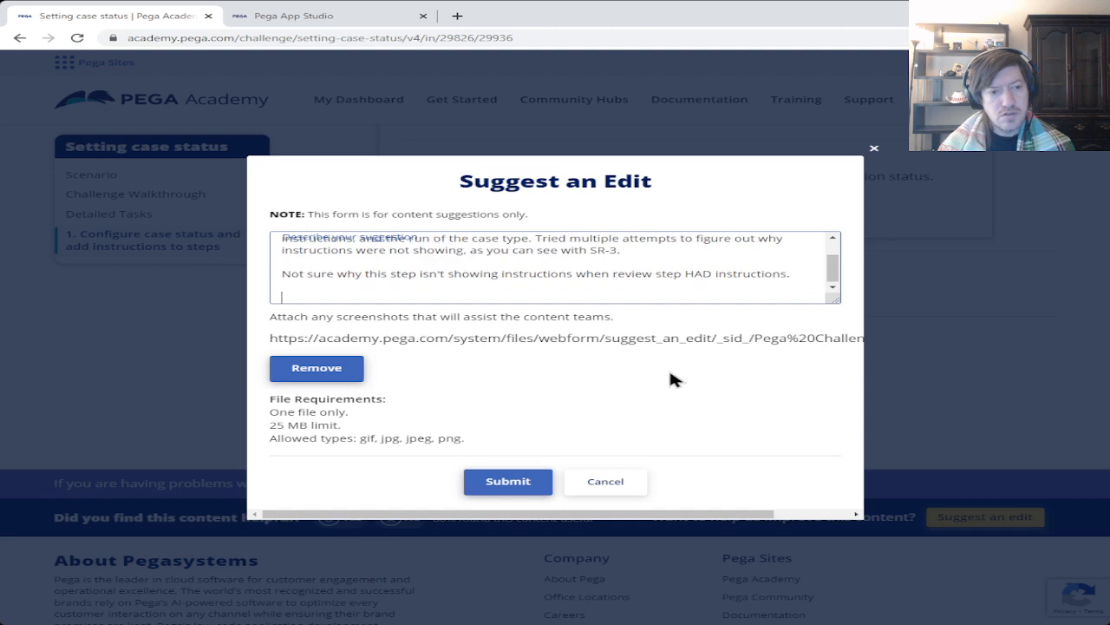
{"action": "type", "text": "Let me "}
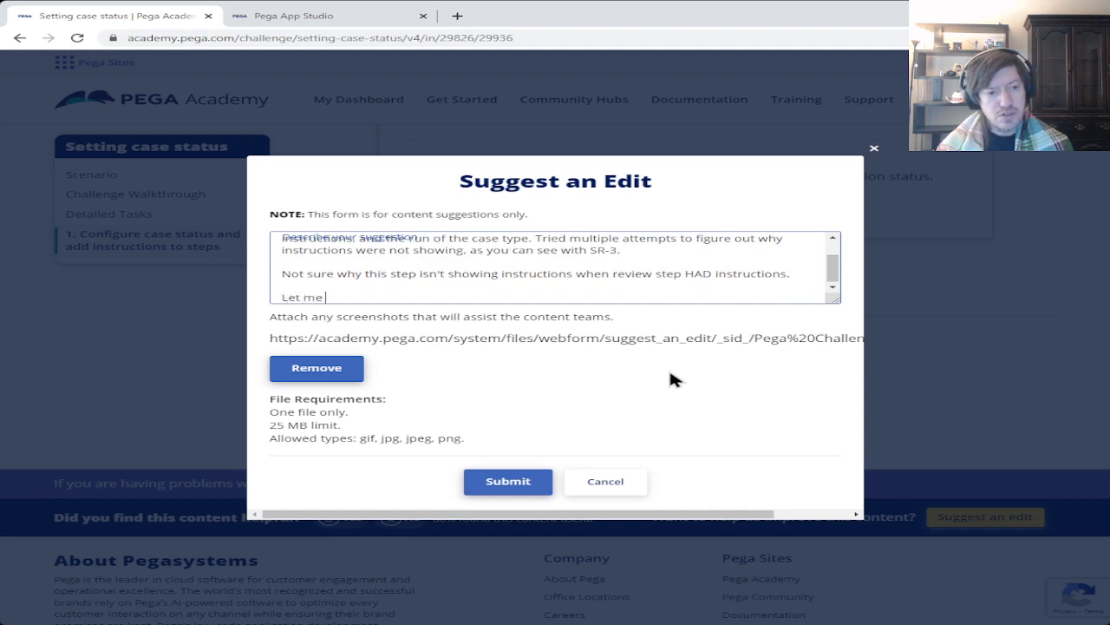
{"action": "type", "text": "know if you "}
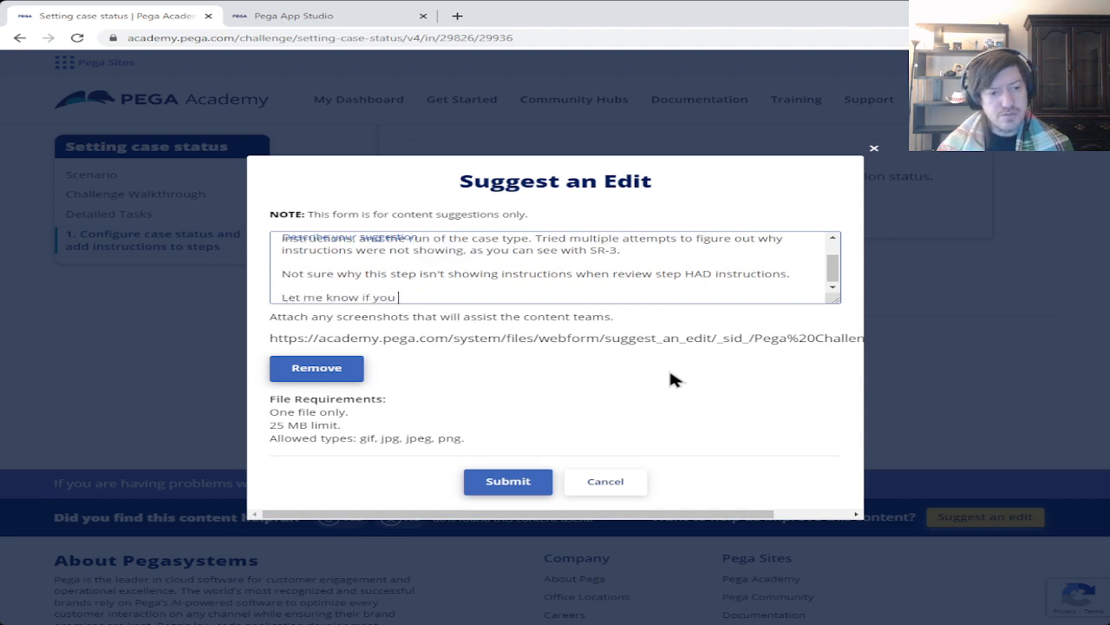
{"action": "type", "text": "need more"}
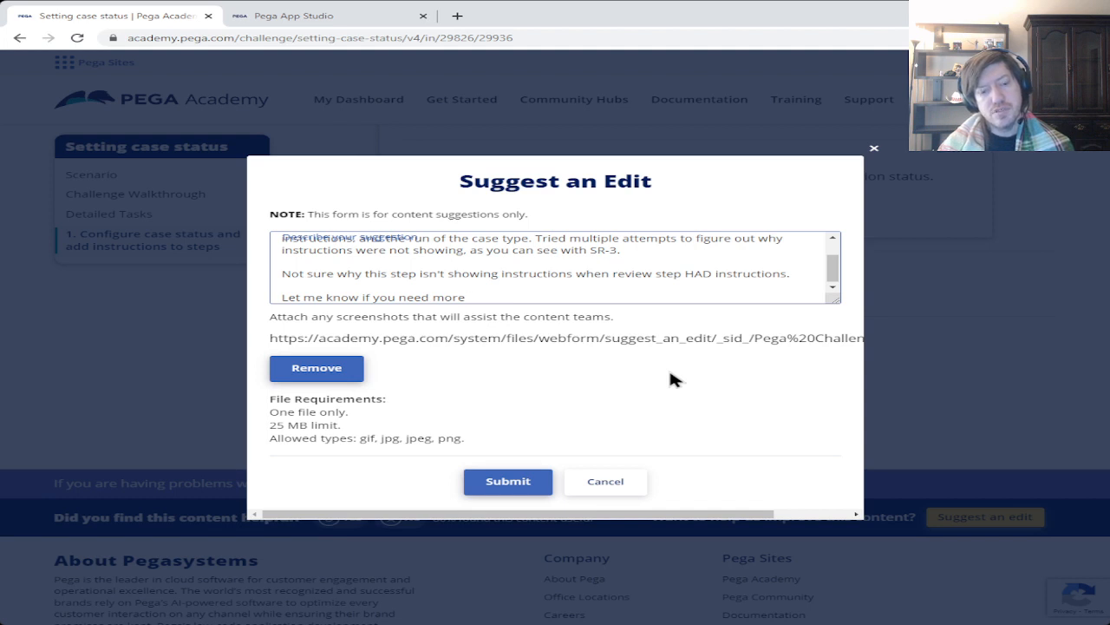
{"action": "type", "text": "information"}
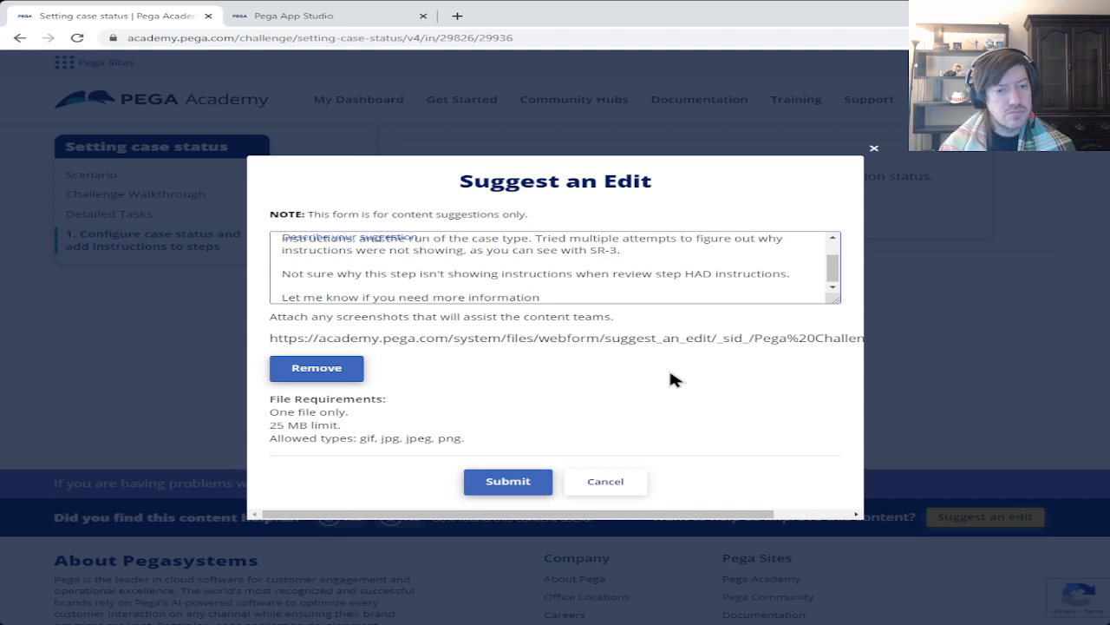
- Extend the closing paragraph of the suggestion description with '. I'm currently recording my progress'
{"action": "type", "text": ". I'm"}
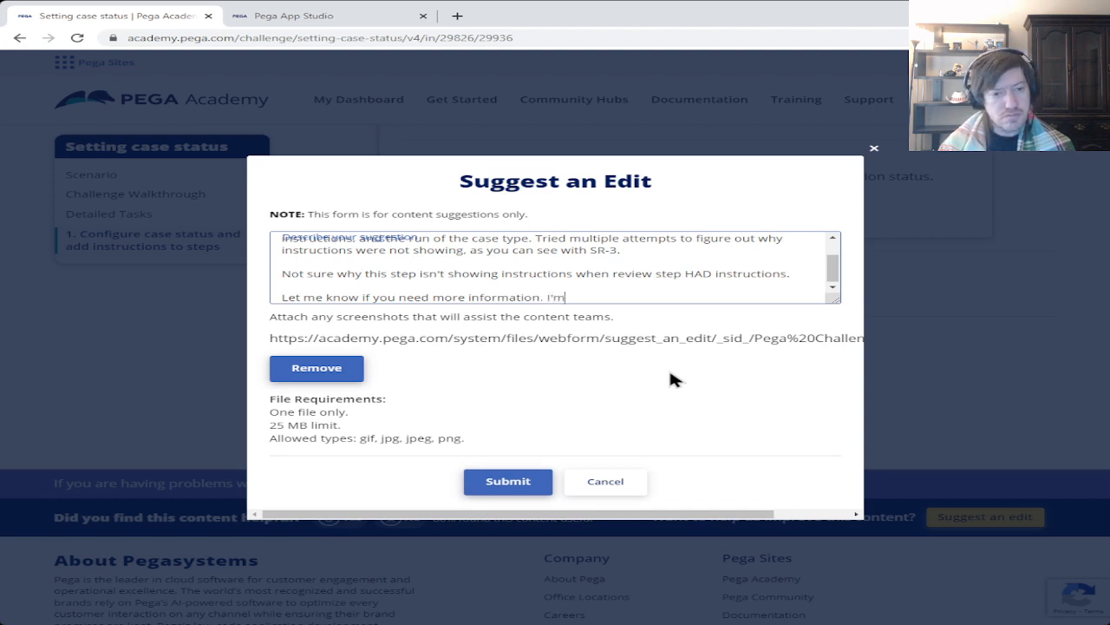
{"action": "type", "text": " curr"}
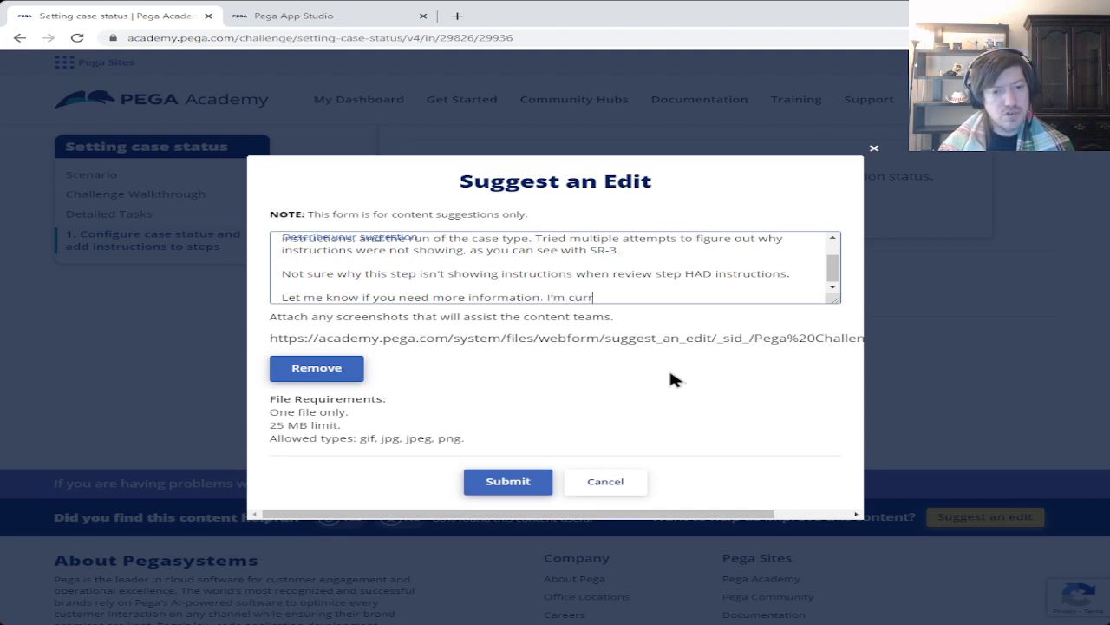
{"action": "type", "text": "ently recording "}
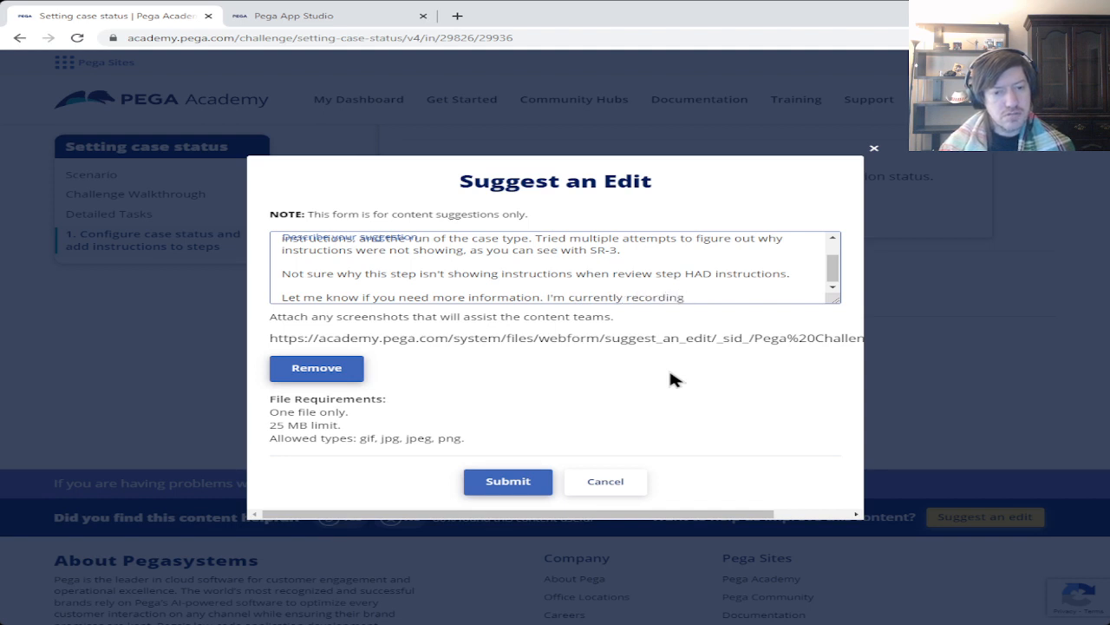
{"action": "type", "text": "my progre"}
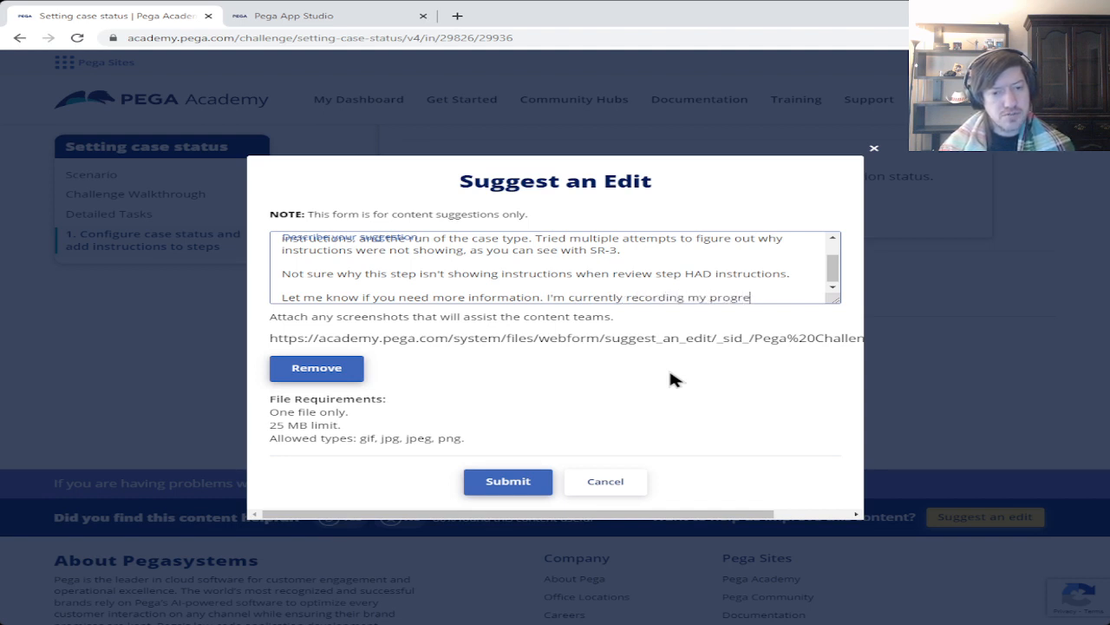
{"action": "type", "text": "ss"}
- Finish the sentence with ', so can send you link to video afterwards as well.', then submit the suggestion and close its dialog
{"action": "type", "text": ". so can"}
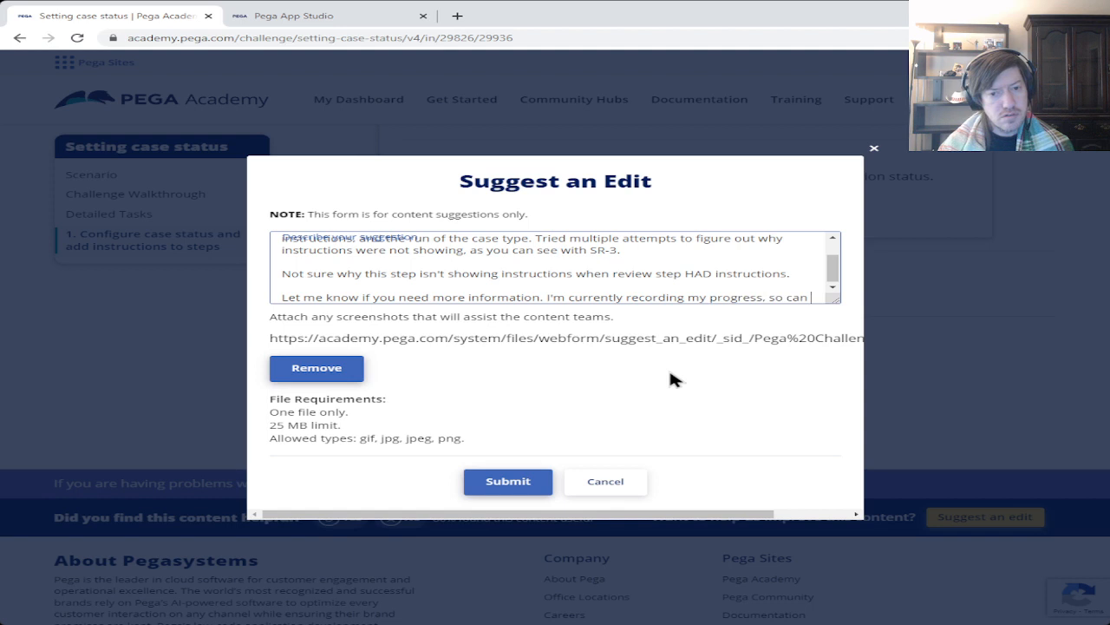
{"action": "type", "text": " send you"}
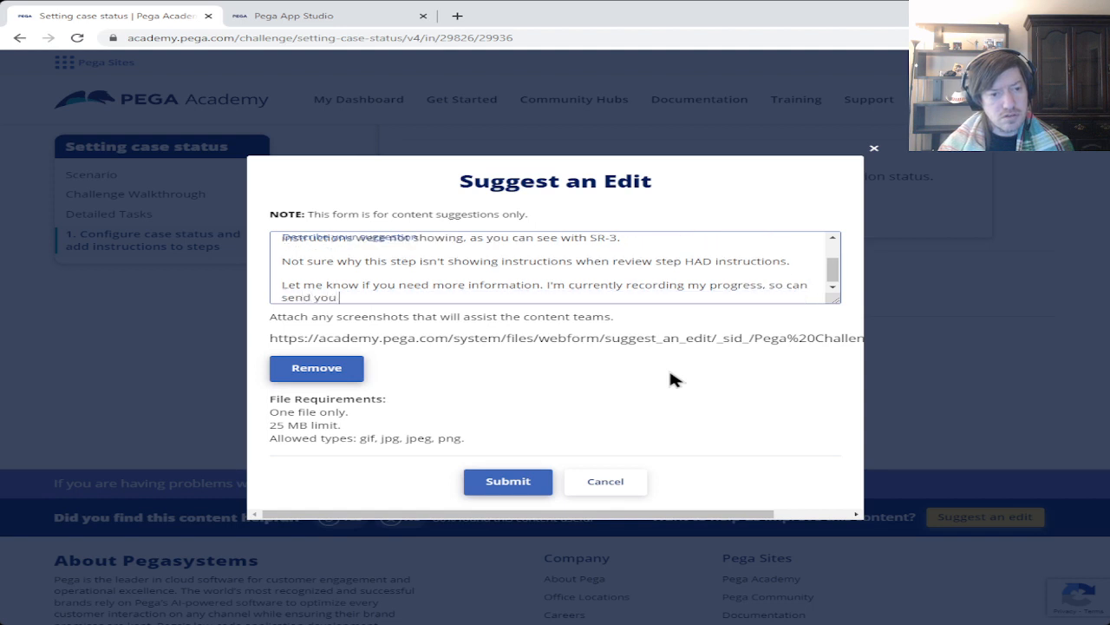
{"action": "type", "text": " link to "}
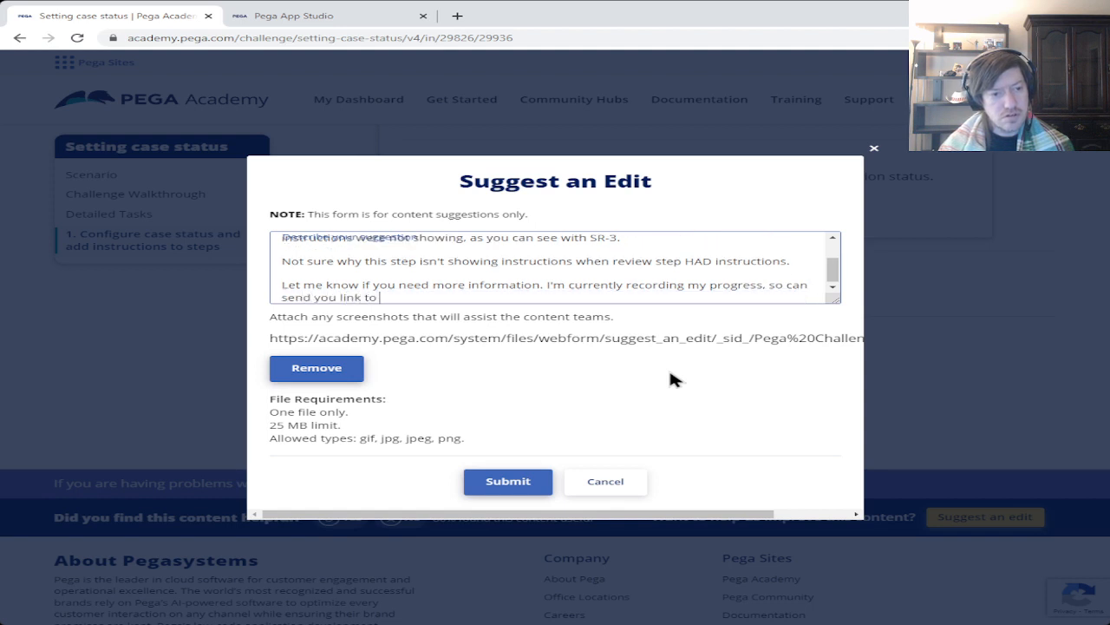
{"action": "type", "text": "video afterwards "}
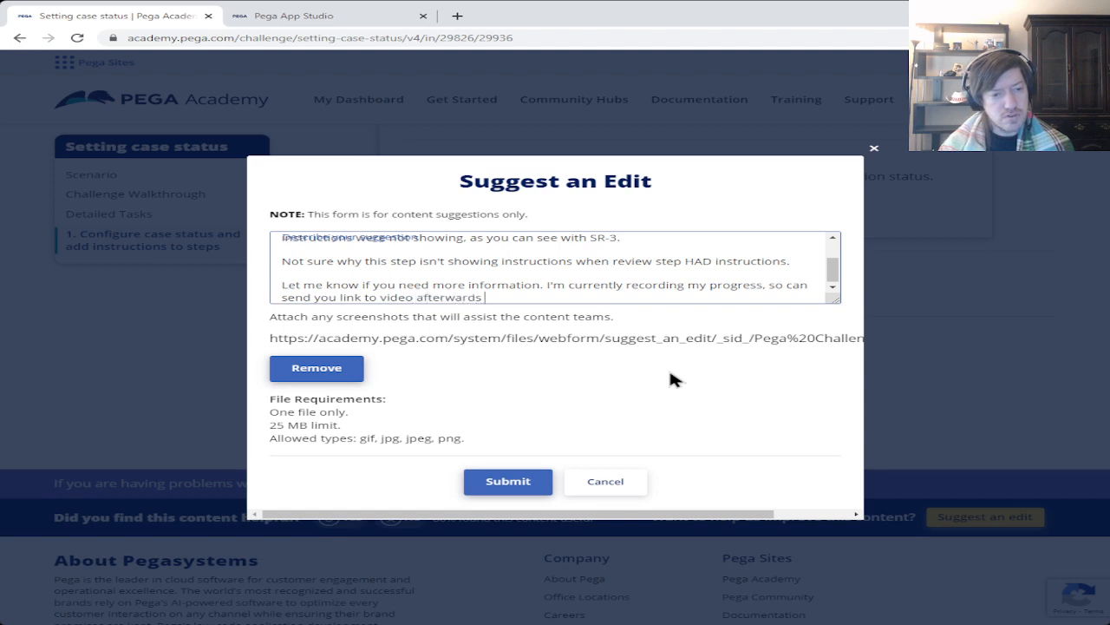
{"action": "type", "text": "as well."}
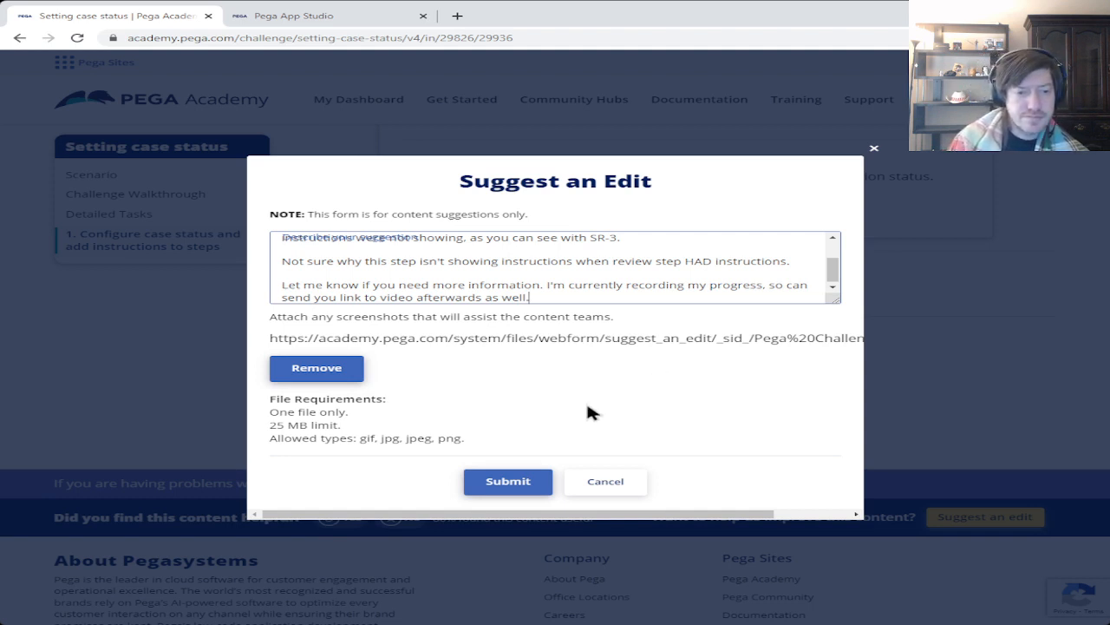
{"action": "left_click", "coordinate": [533, 482]}
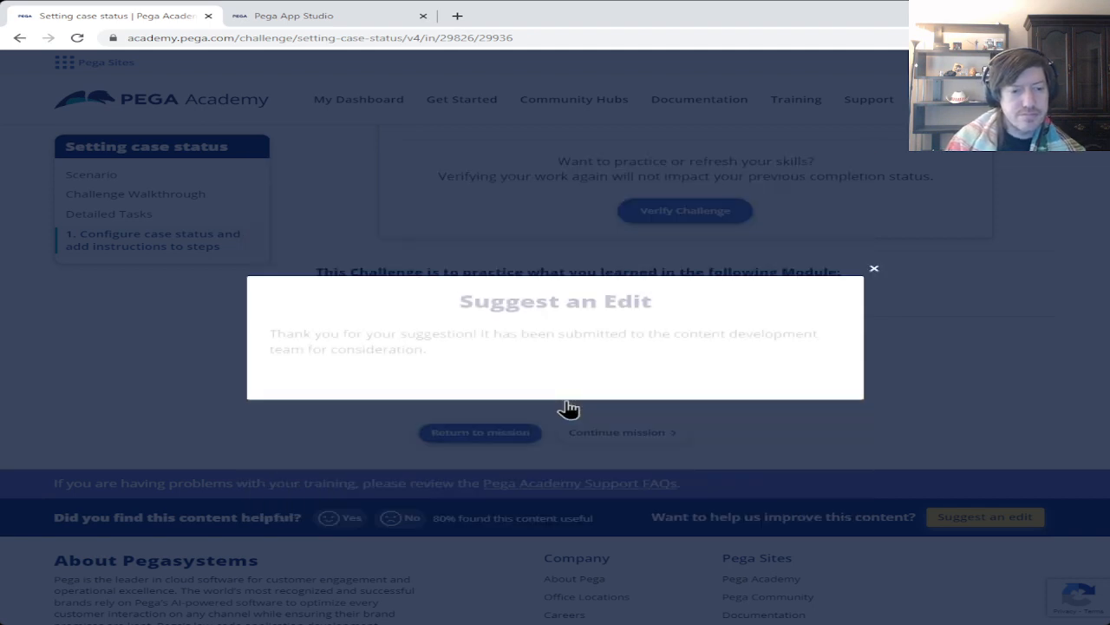
{"action": "left_click", "coordinate": [874, 272]}
- Review the challenge instructions for the user instructions and case status expected in the Perform repair step
{"action": "scroll", "coordinate": [286, 359], "scroll_direction": "up", "scroll_amount": 5}
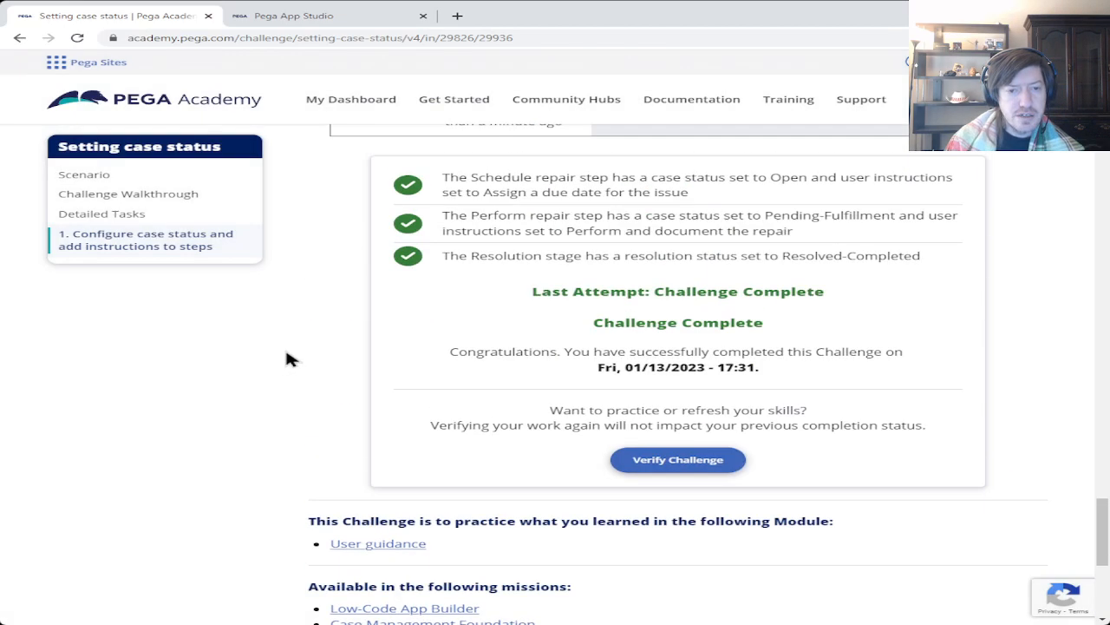
{"action": "scroll", "coordinate": [290, 359], "scroll_direction": "up", "scroll_amount": 3}
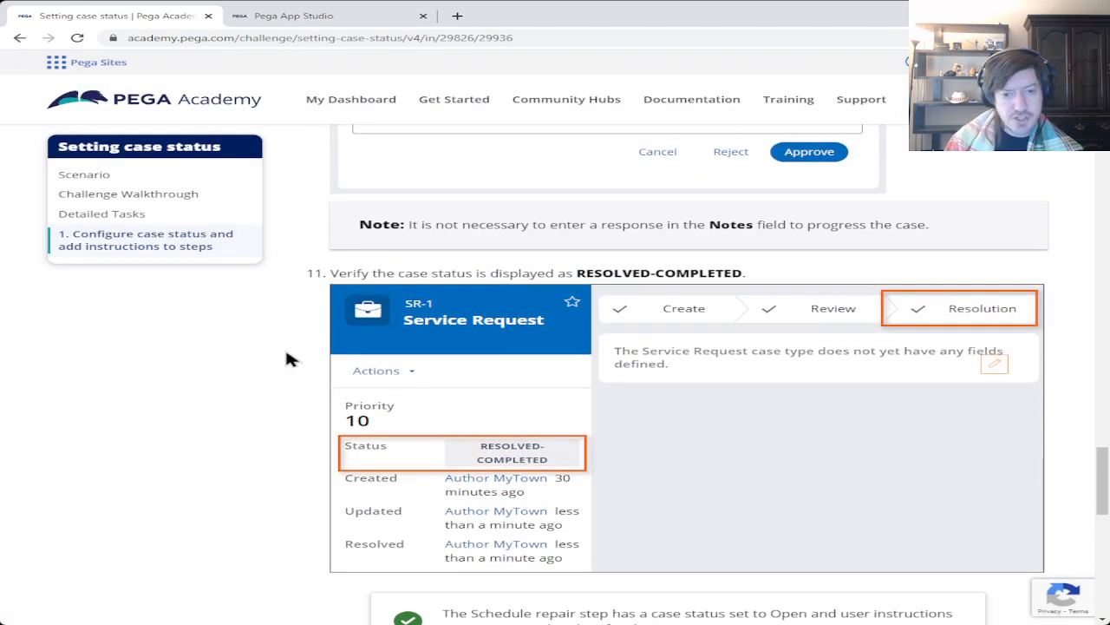
{"action": "scroll", "coordinate": [291, 359], "scroll_direction": "up", "scroll_amount": 6}
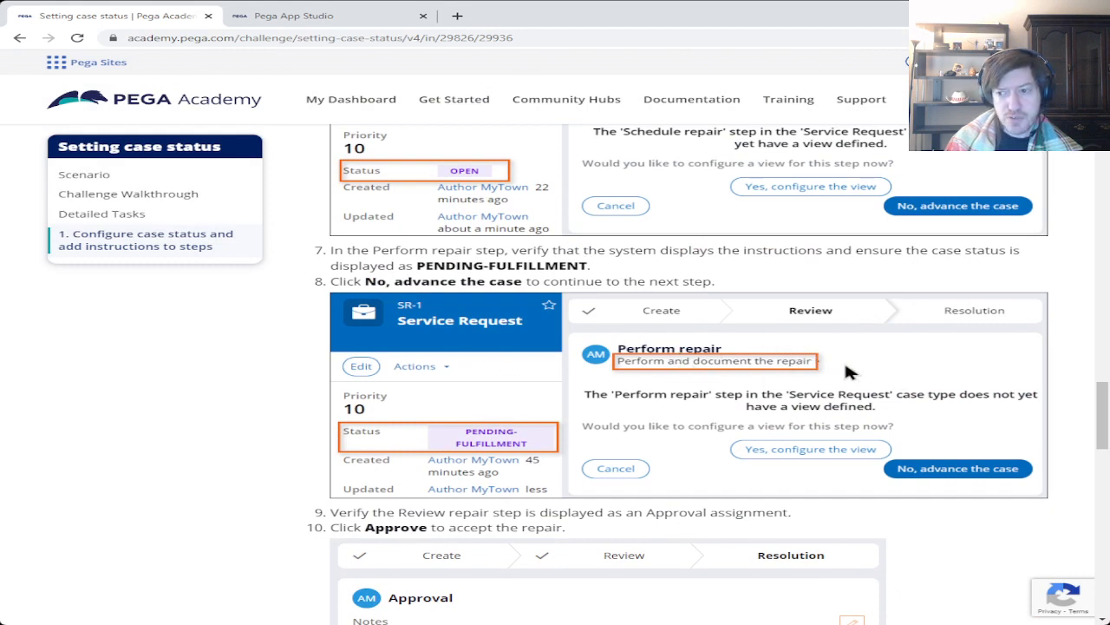
- Switch to Pega App Studio, exit the case preview and inspect the Perform repair step's user instructions
{"action": "left_click", "coordinate": [331, 21]}
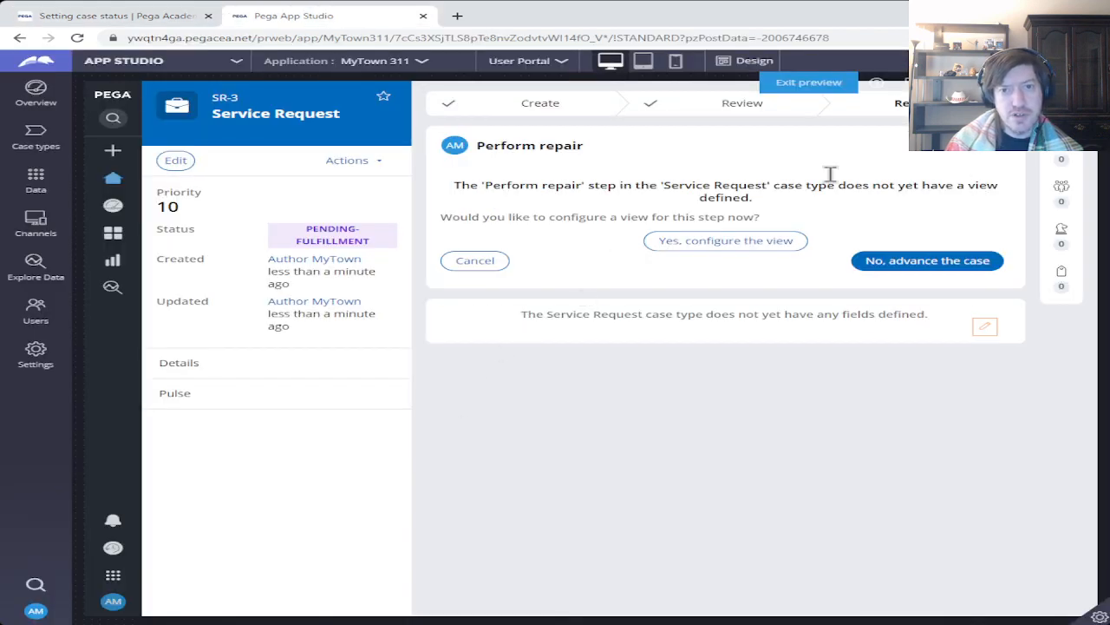
{"action": "left_click", "coordinate": [816, 82]}
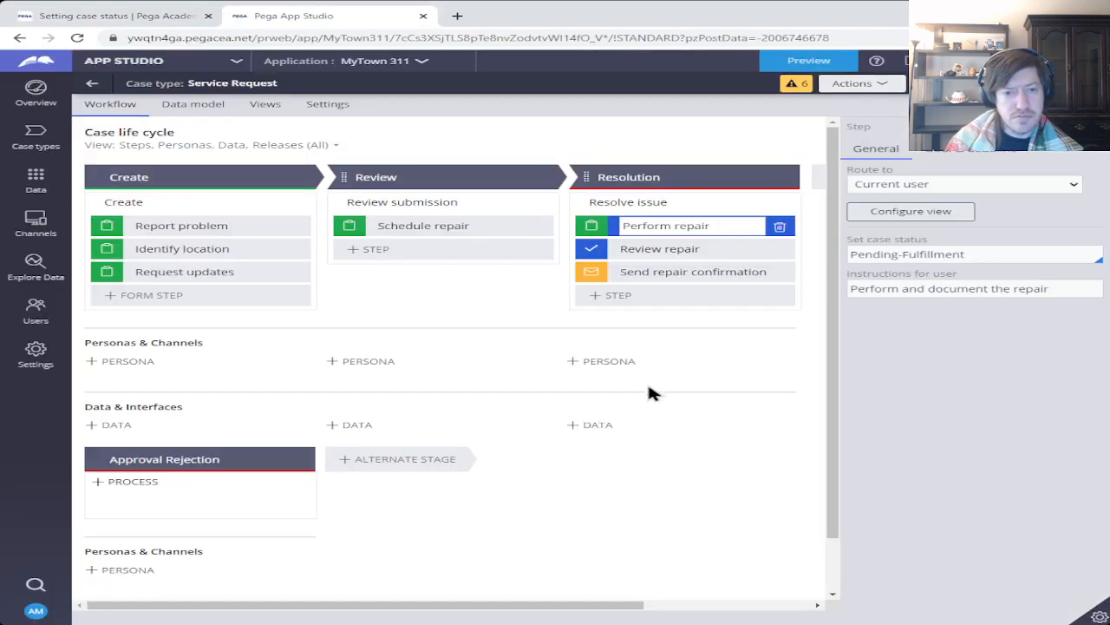
{"action": "left_click_drag", "start_coordinate": [1073, 288], "coordinate": [815, 304]}
{"action": "left_click", "coordinate": [1065, 286]}
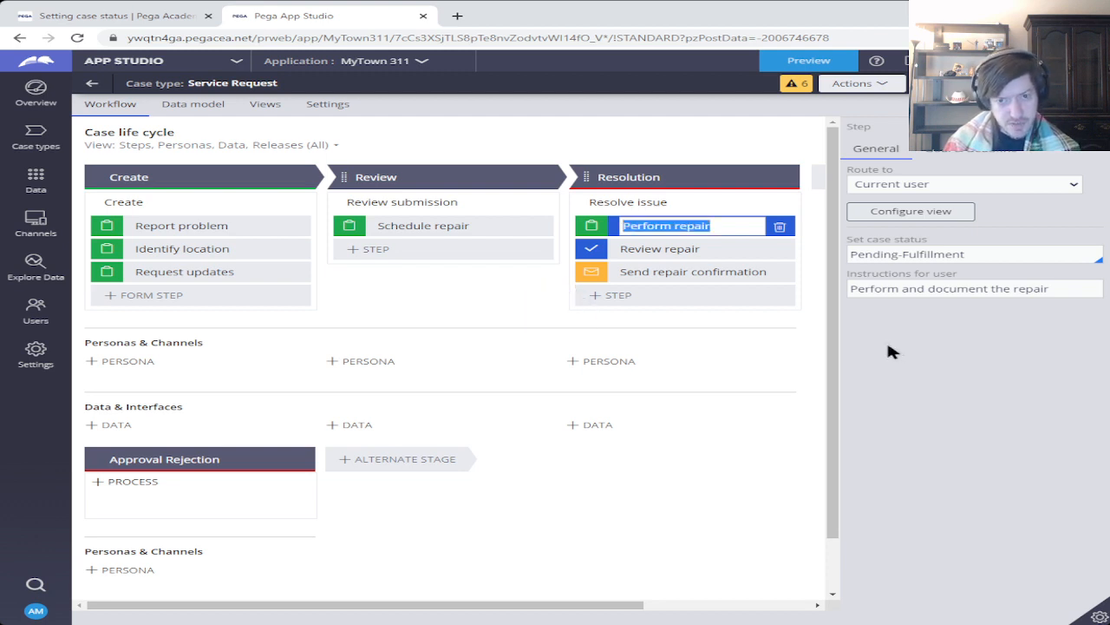
- Run the Service Request case type again and advance the new case to the Perform repair step without configuring views
{"action": "left_click", "coordinate": [944, 83]}
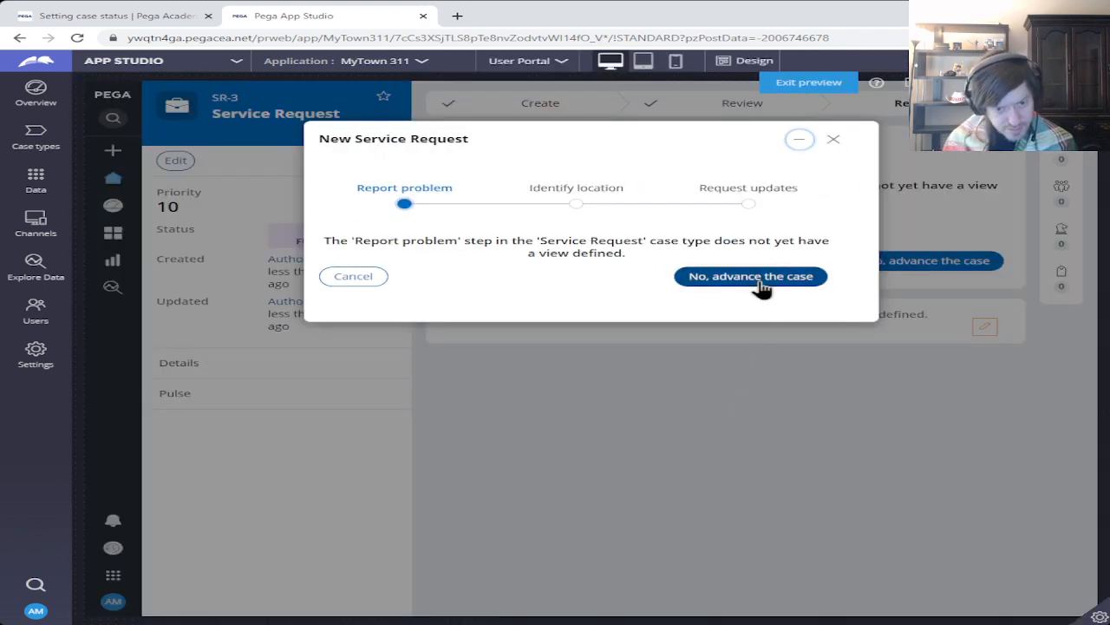
{"action": "left_click", "coordinate": [760, 288]}
{"action": "left_click", "coordinate": [760, 288]}
{"action": "left_click", "coordinate": [756, 287]}
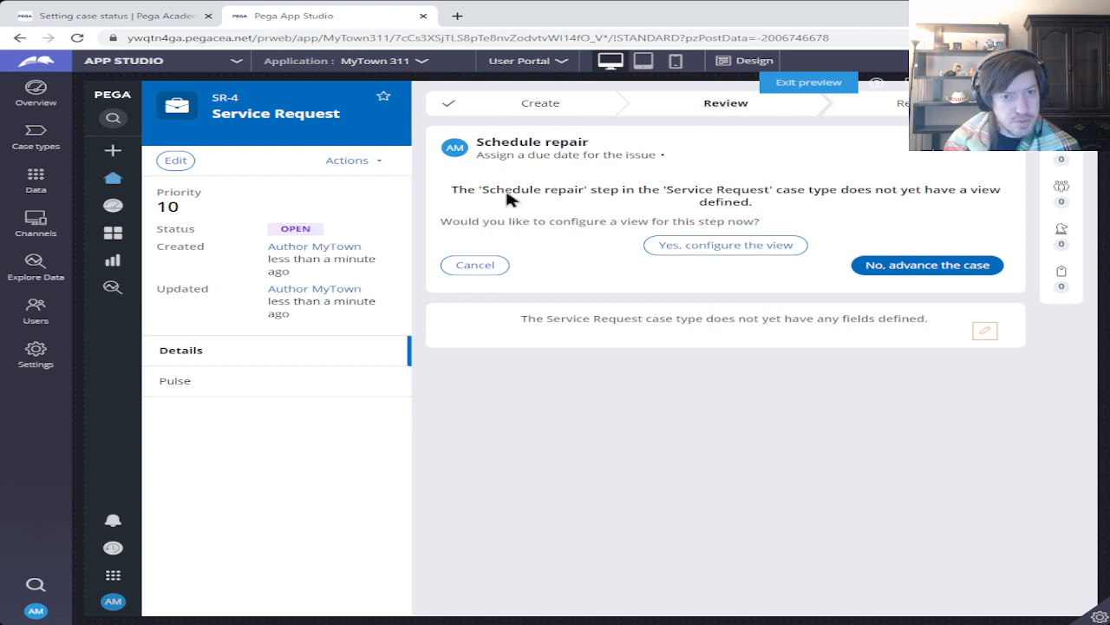
{"action": "left_click", "coordinate": [853, 269]}
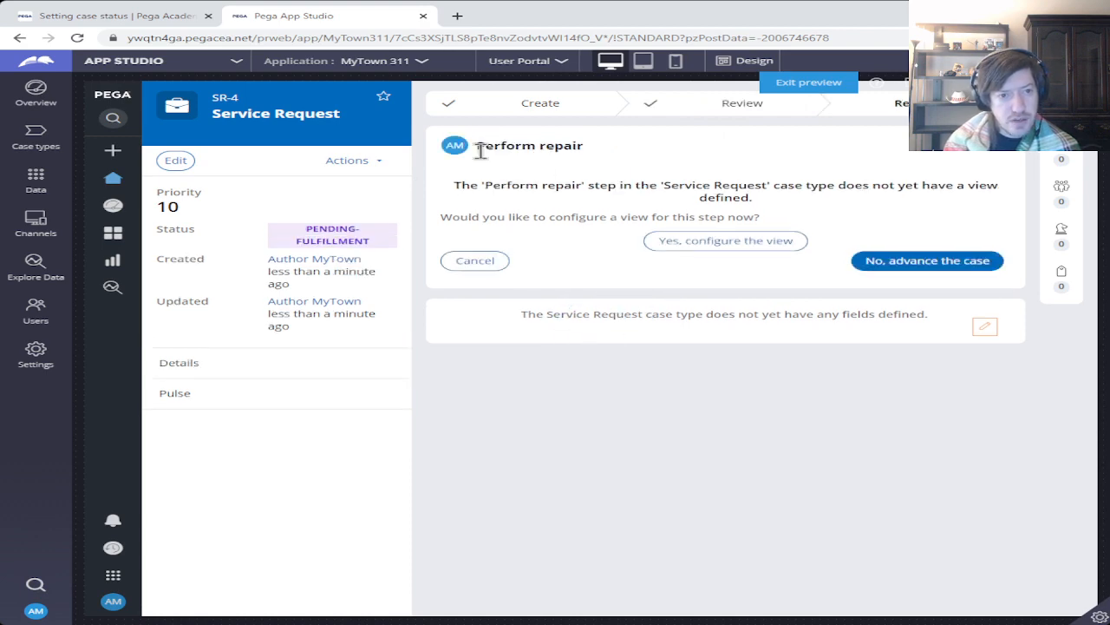
- Check the Perform repair step for user instructions, then advance the case and approve the repair
{"action": "left_click_drag", "start_coordinate": [473, 149], "coordinate": [434, 208]}
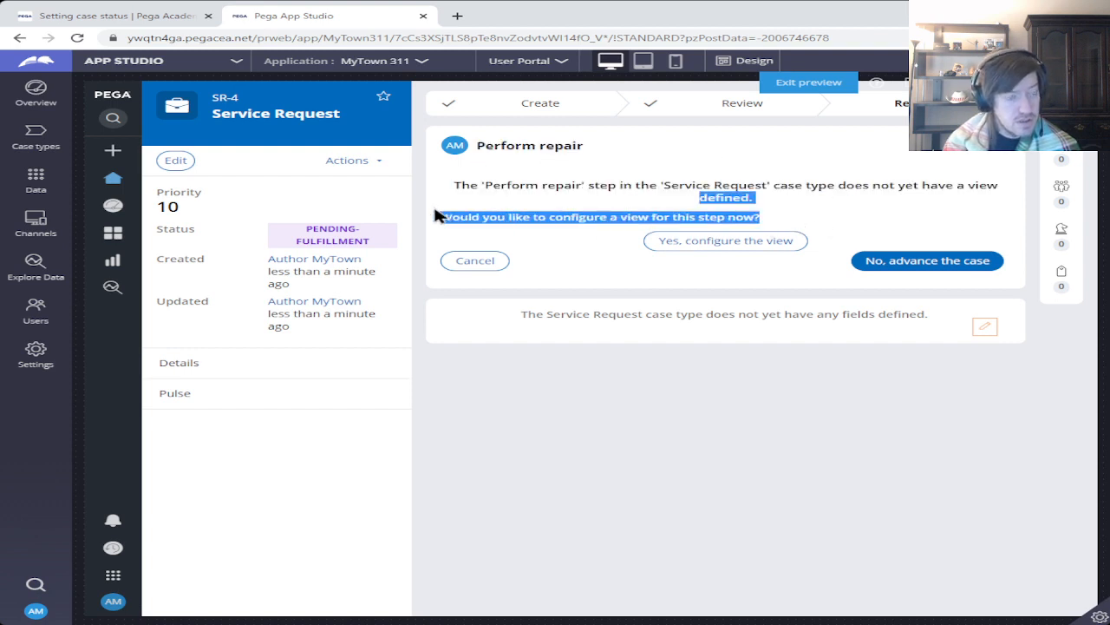
{"action": "left_click", "coordinate": [656, 265]}
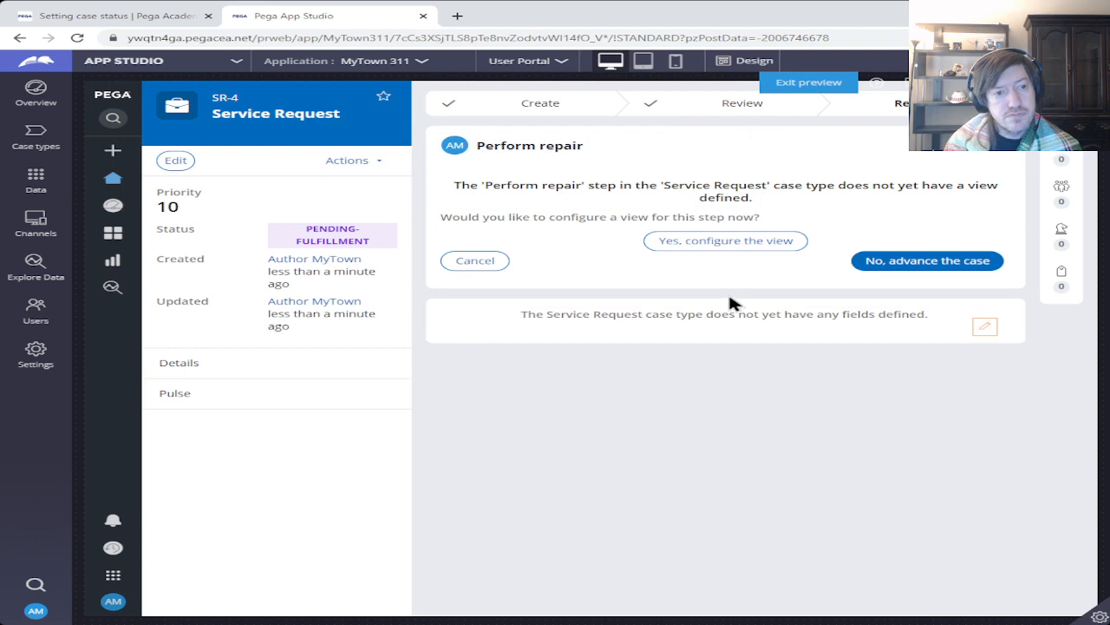
{"action": "left_click", "coordinate": [922, 264]}
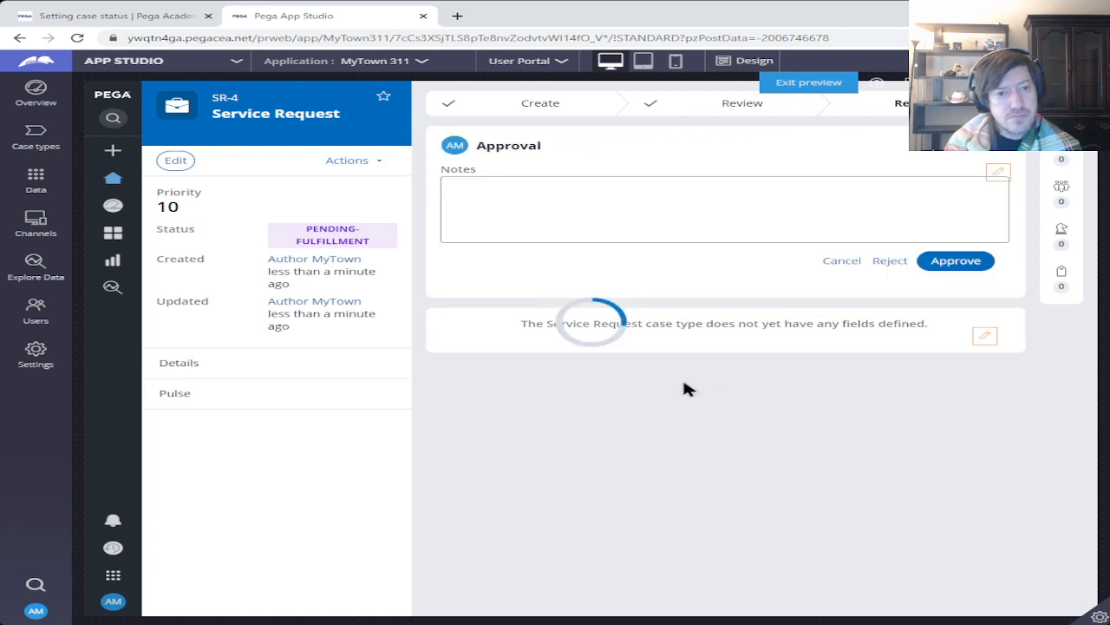
{"action": "left_click", "coordinate": [954, 262]}
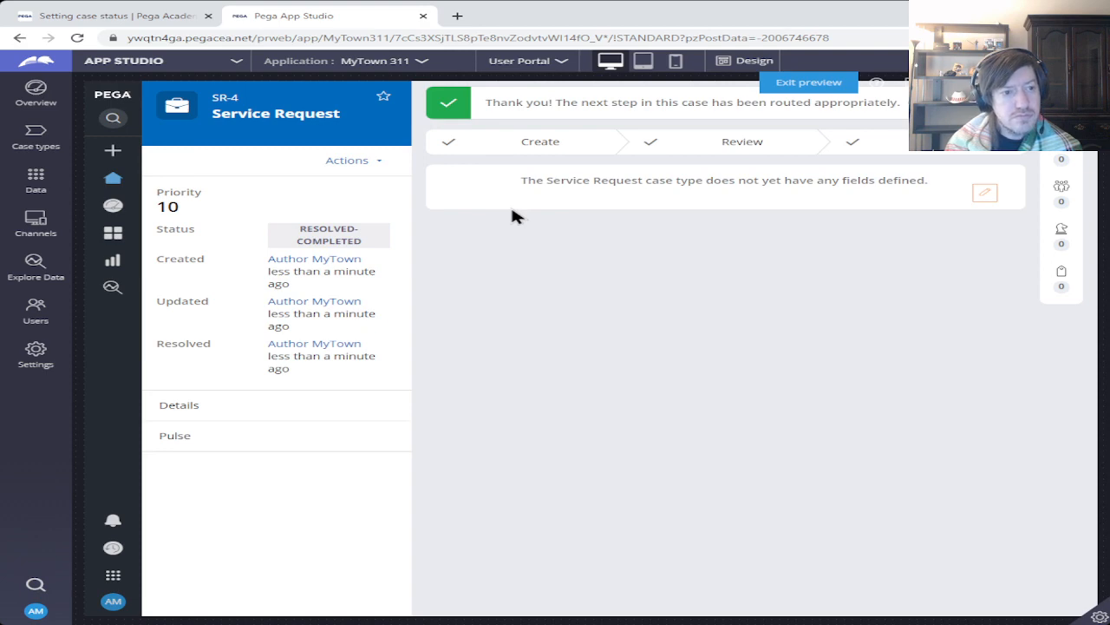
- Exit the preview, select the Perform repair step, and run a new Service Request case through its Create stage
{"action": "left_click", "coordinate": [809, 83]}
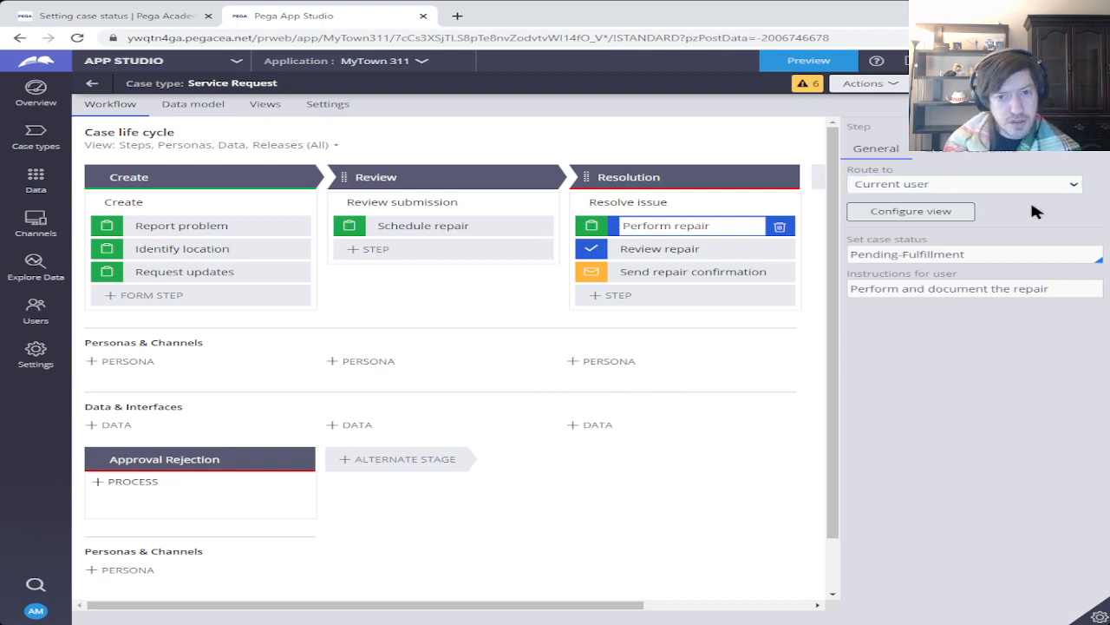
{"action": "left_click", "coordinate": [677, 226]}
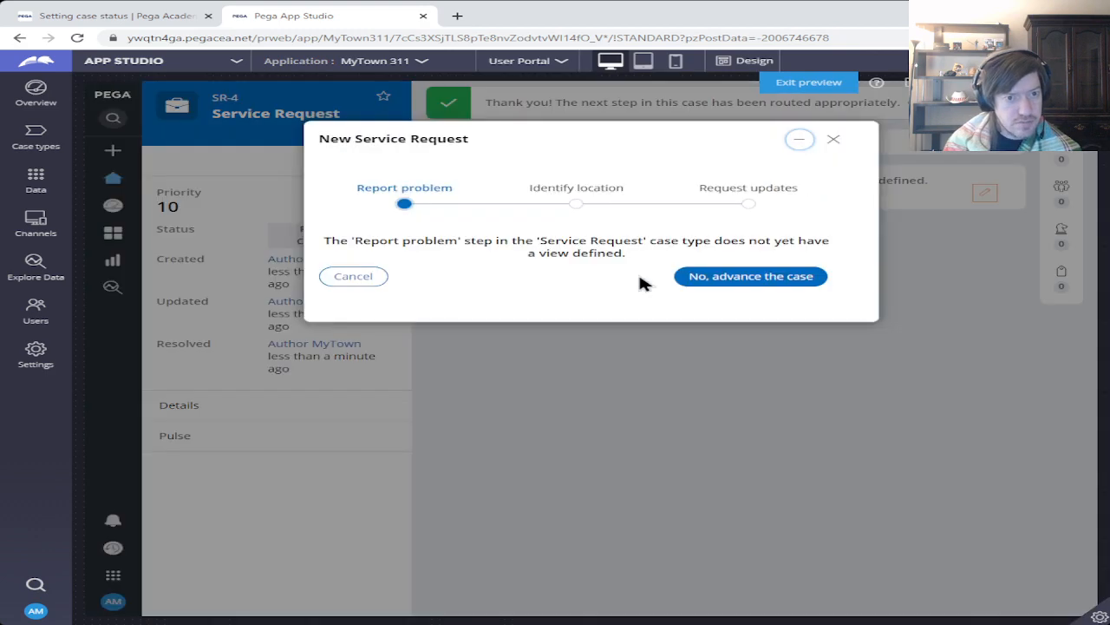
{"action": "left_click", "coordinate": [778, 277]}
{"action": "left_click", "coordinate": [777, 279]}
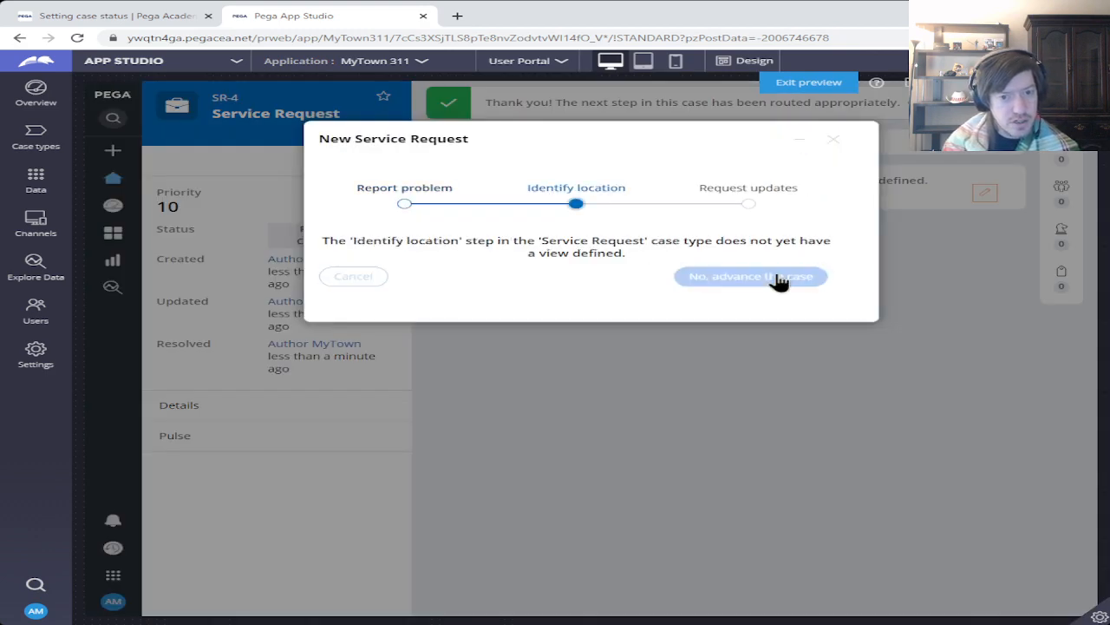
{"action": "left_click", "coordinate": [777, 279]}
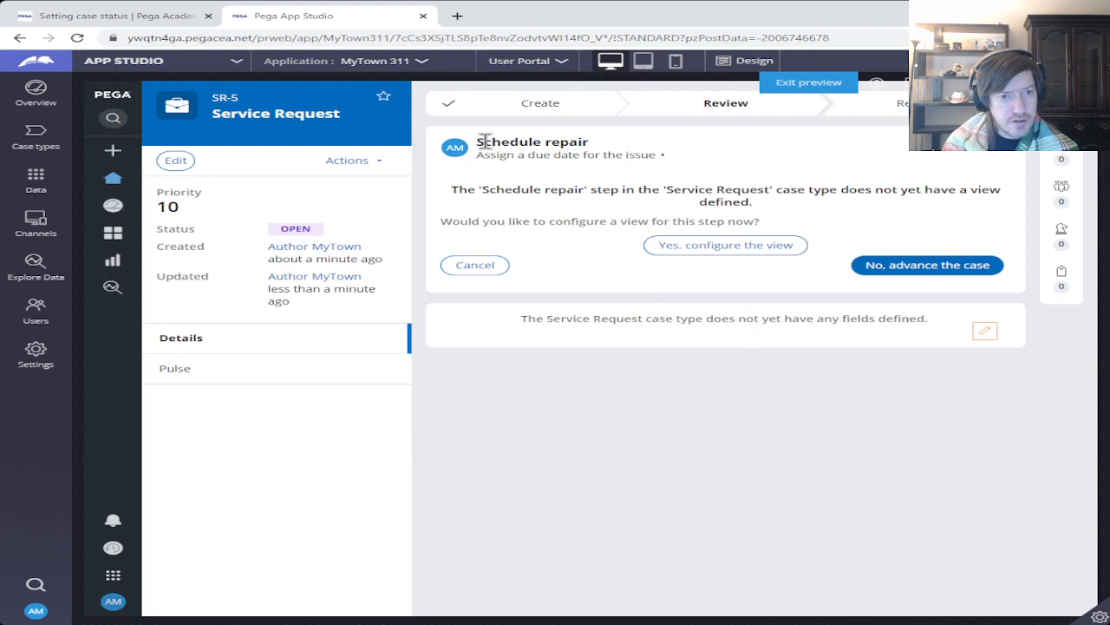
- Compare the user instructions area of the Schedule repair step with that of the Perform repair step in the new case
{"action": "left_click_drag", "start_coordinate": [476, 142], "coordinate": [843, 218]}
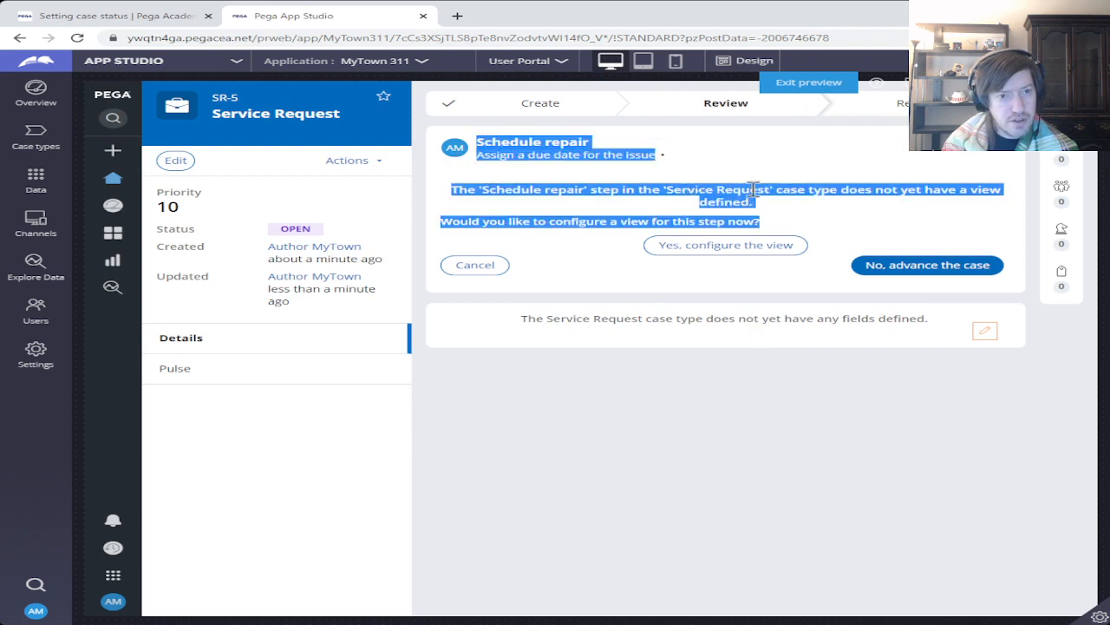
{"action": "left_click", "coordinate": [537, 154]}
{"action": "double_click", "coordinate": [537, 154]}
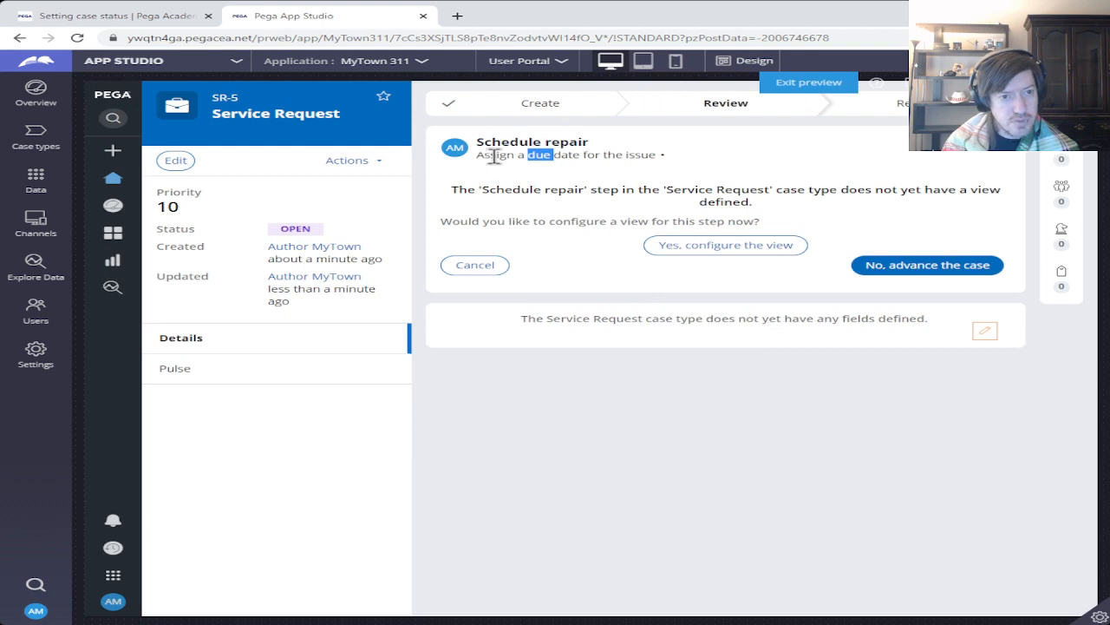
{"action": "left_click_drag", "start_coordinate": [476, 155], "coordinate": [743, 184]}
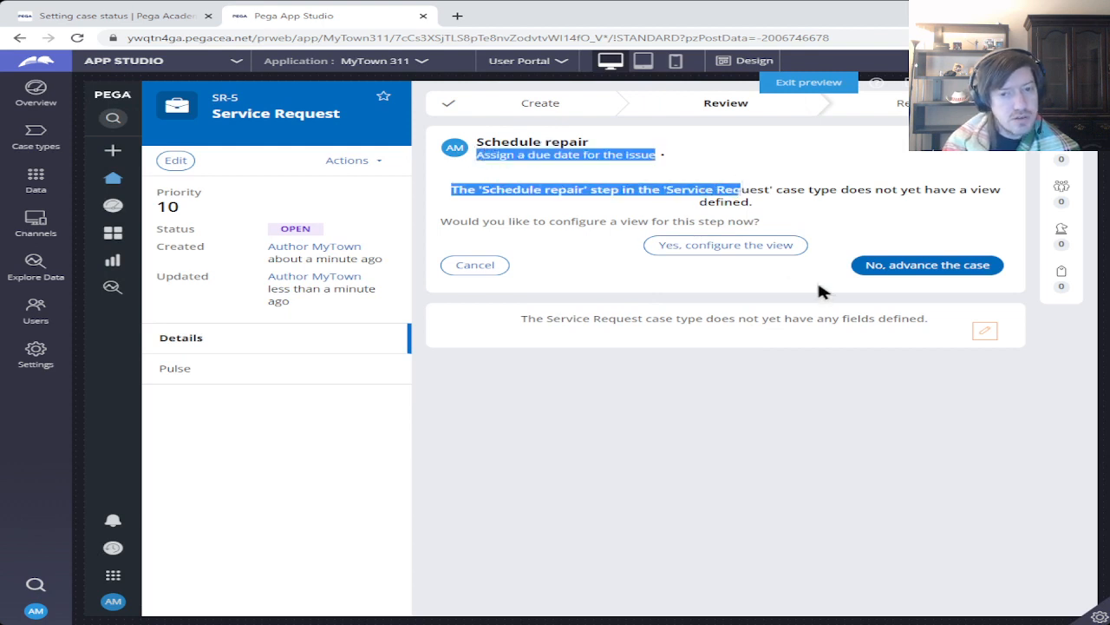
{"action": "left_click", "coordinate": [905, 263]}
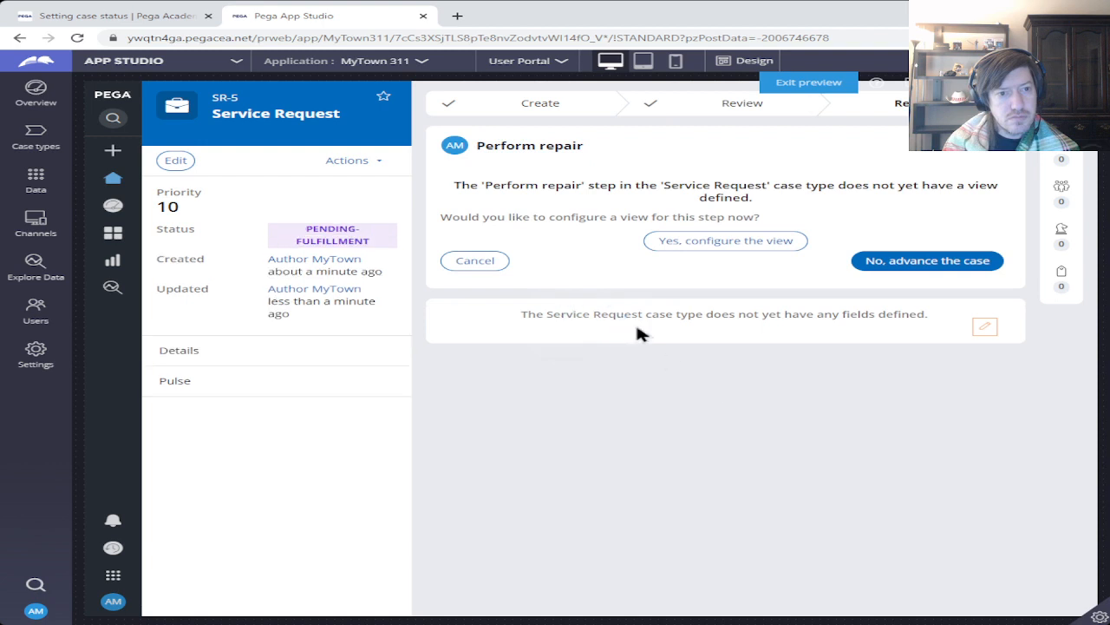
{"action": "left_click_drag", "start_coordinate": [476, 147], "coordinate": [941, 216]}
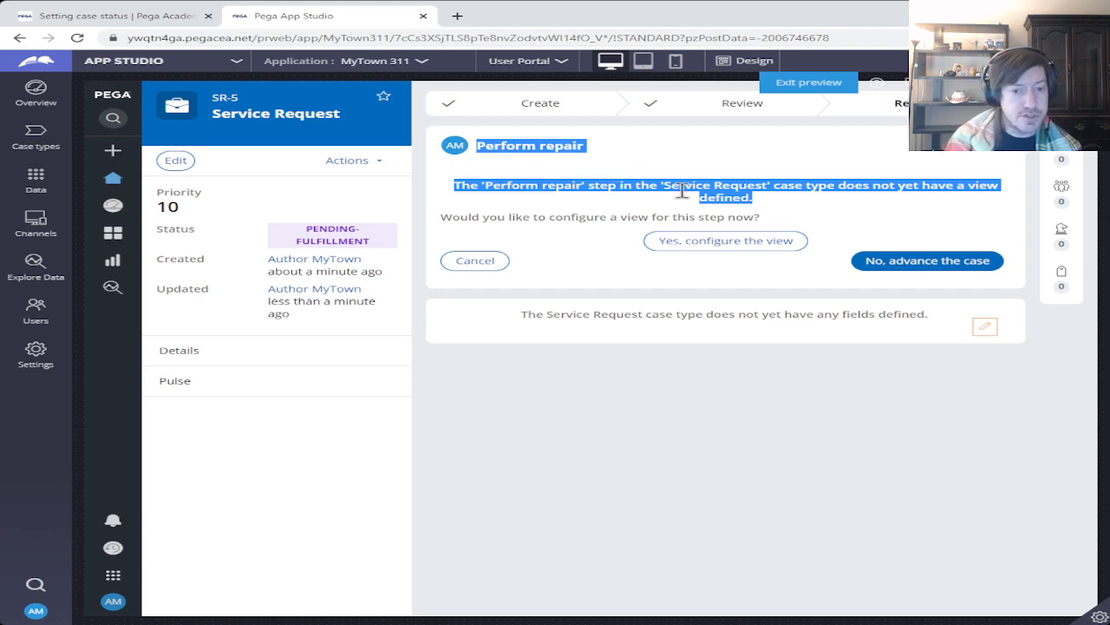
- Advance the case past Perform repair, approve the repair, and return to the Service Request case life cycle
{"action": "left_click", "coordinate": [926, 267]}
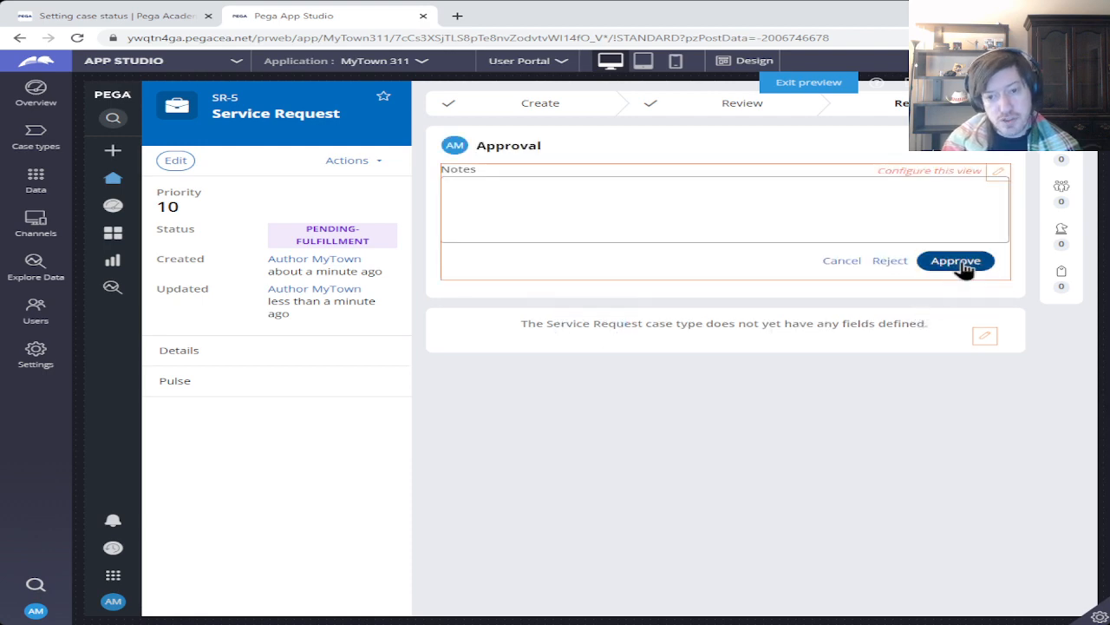
{"action": "left_click", "coordinate": [960, 262]}
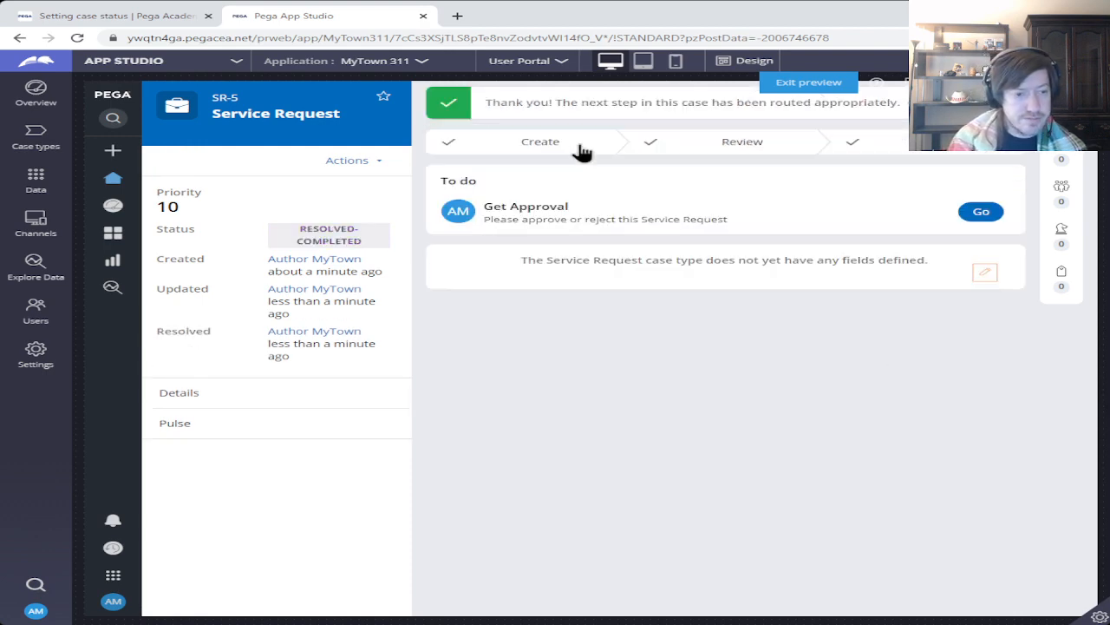
{"action": "left_click", "coordinate": [796, 88]}
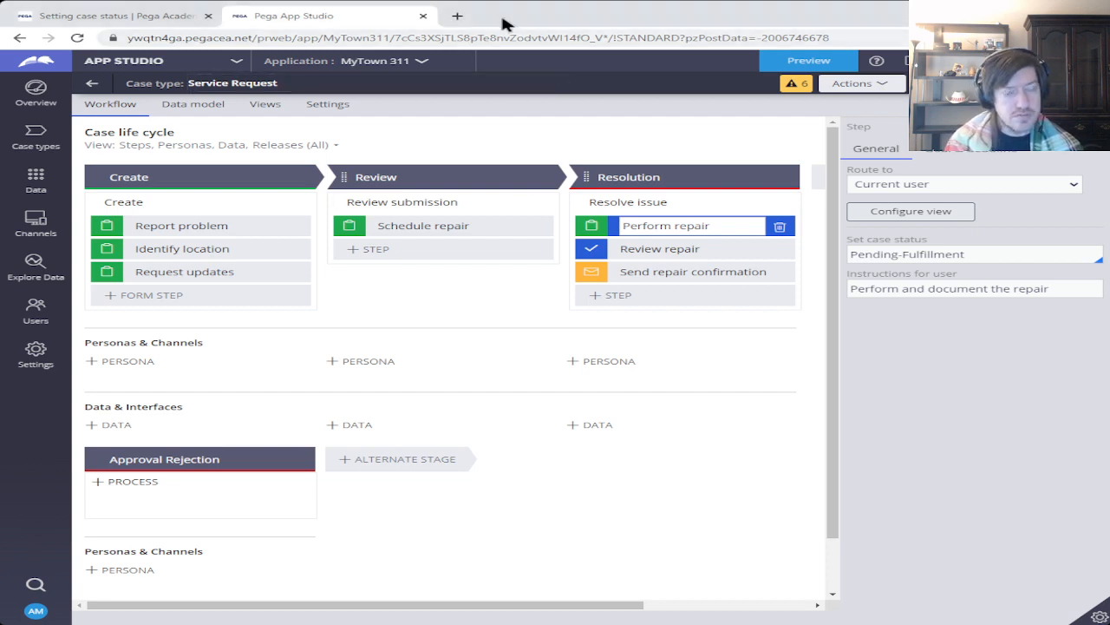
- Add two Collect information steps named Review step 2 and Review step 3 to the Review submission process
{"action": "left_click", "coordinate": [351, 249]}
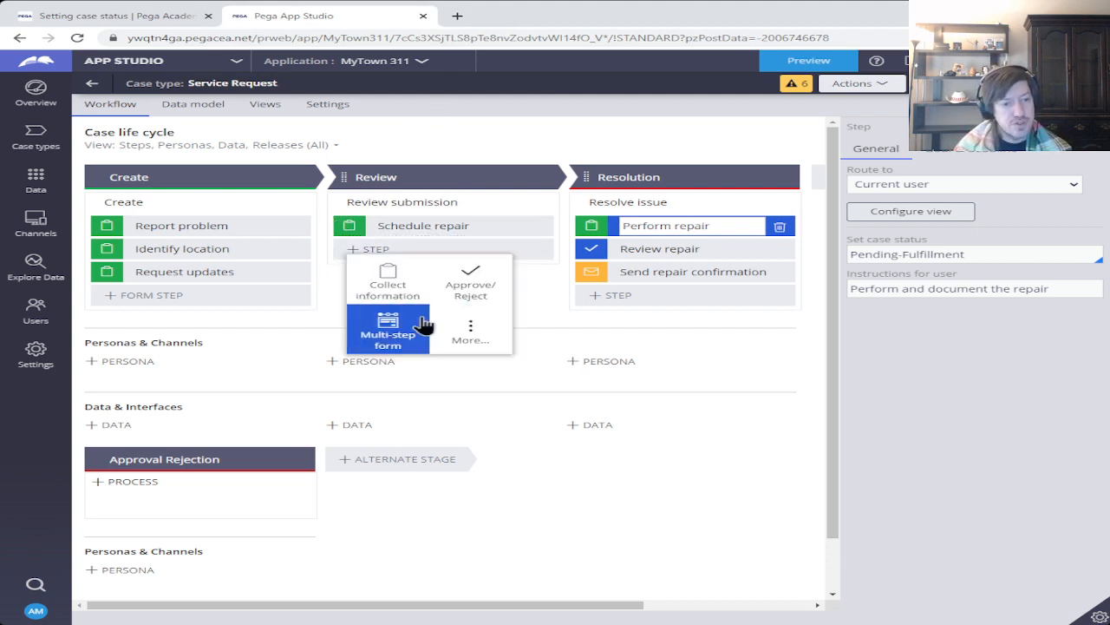
{"action": "left_click", "coordinate": [382, 278]}
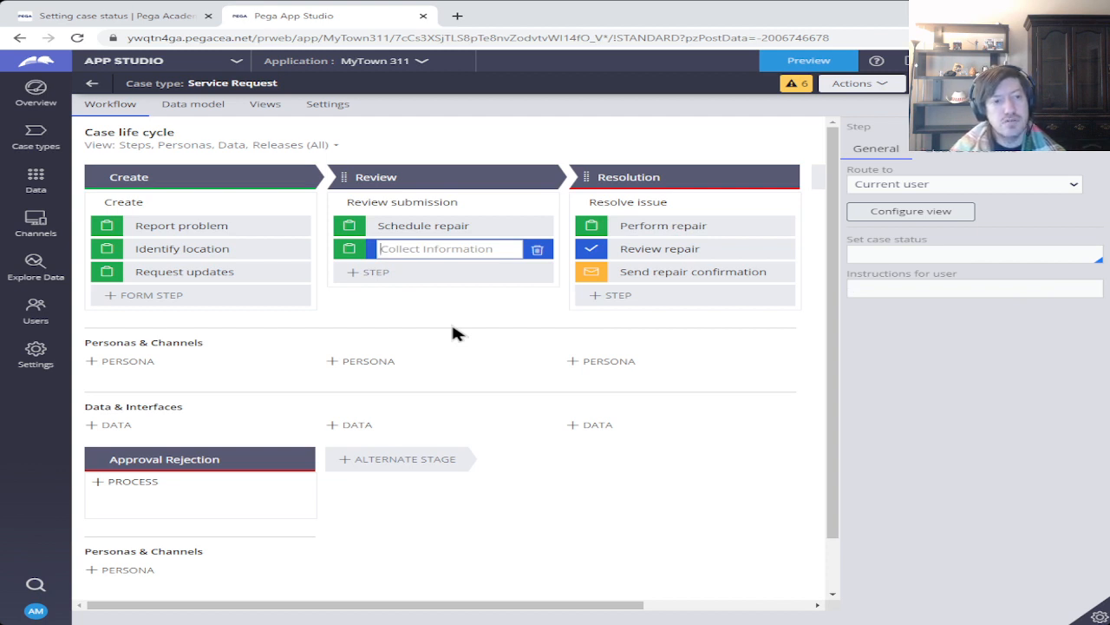
{"action": "type", "text": "Review step 2"}
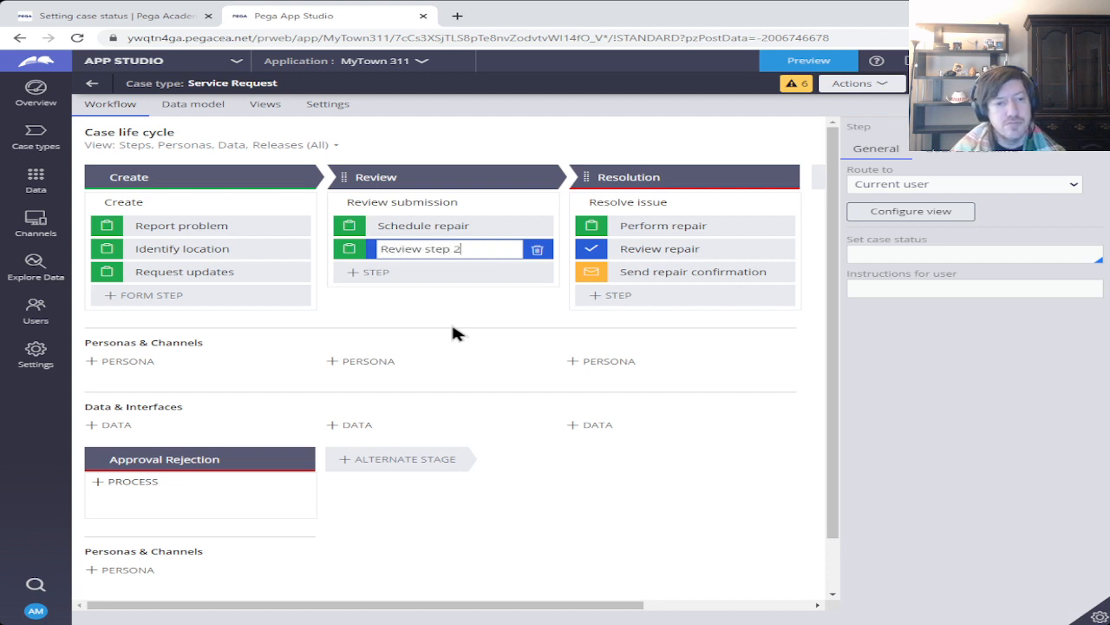
{"action": "key", "text": "Return"}
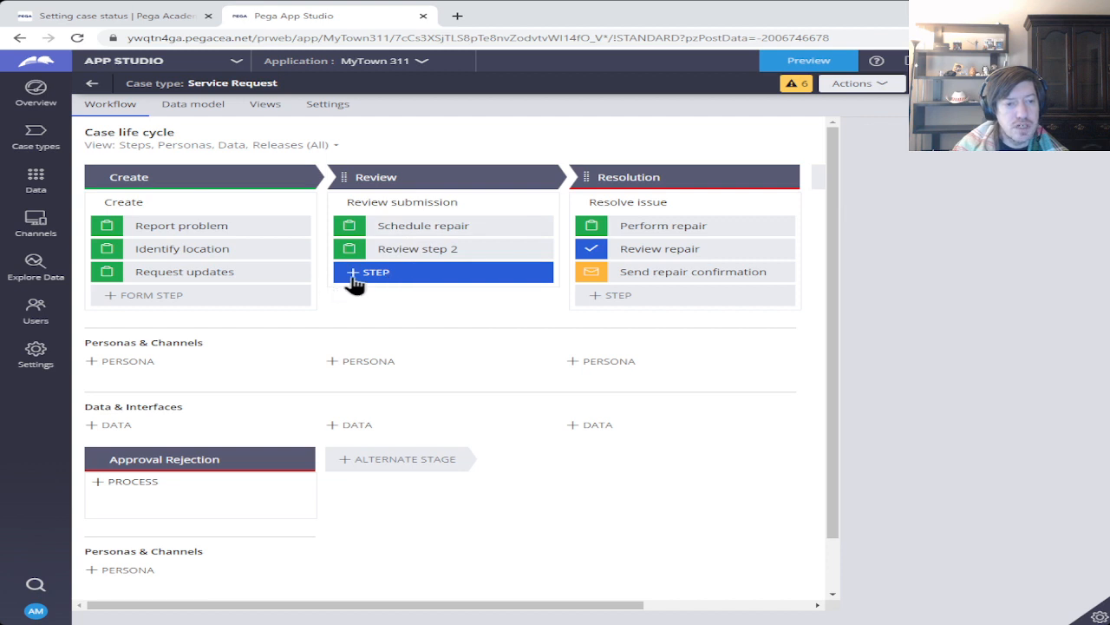
{"action": "left_click", "coordinate": [369, 274]}
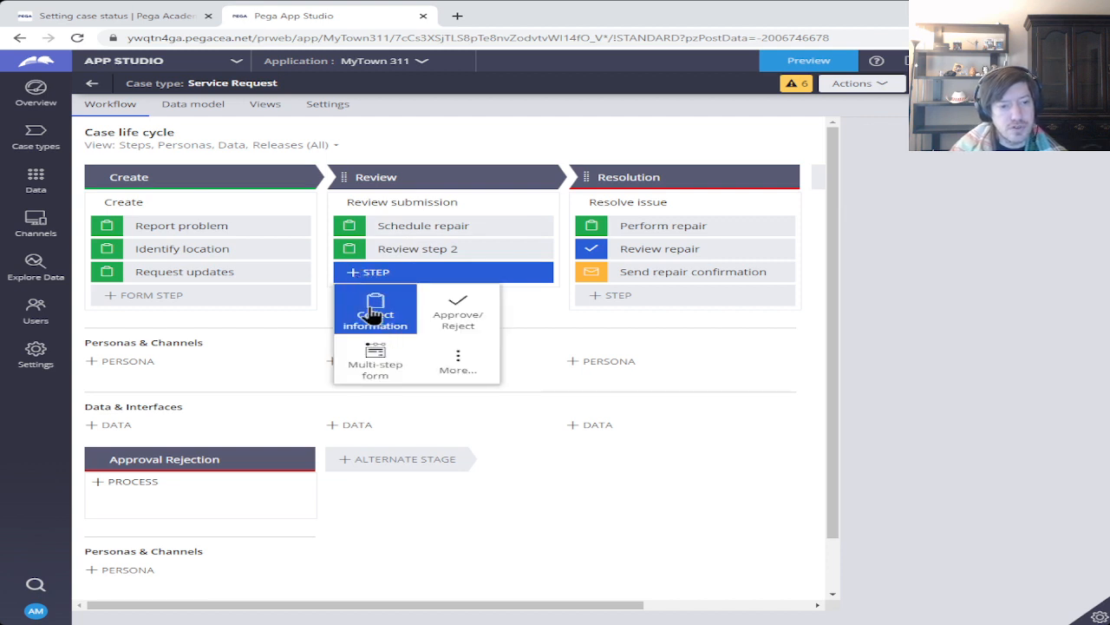
{"action": "left_click", "coordinate": [373, 314]}
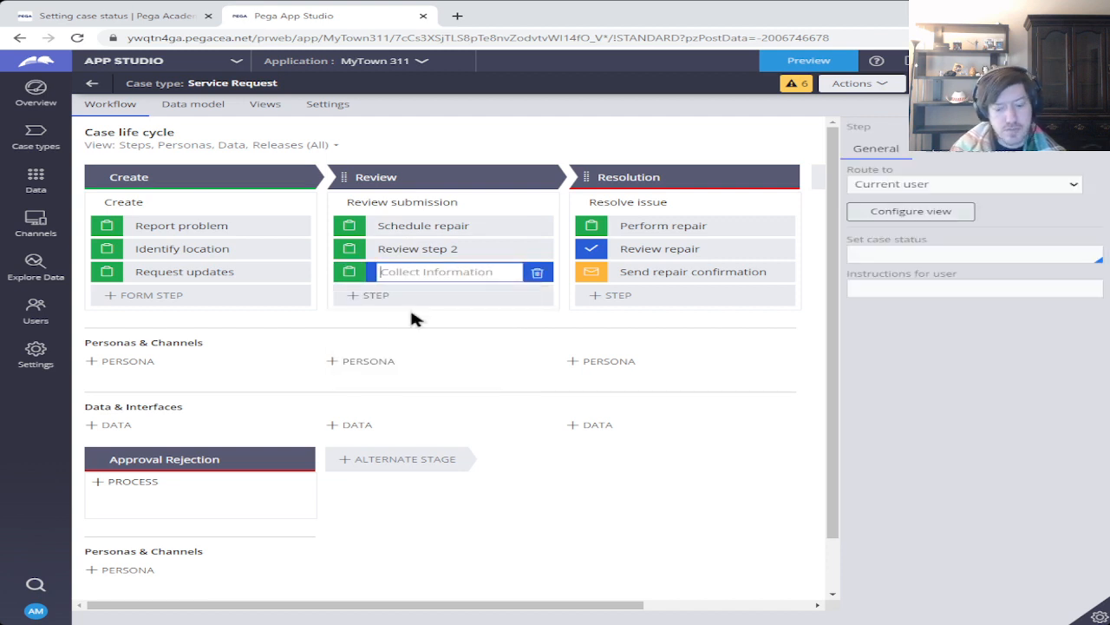
{"action": "type", "text": "Review step 3"}
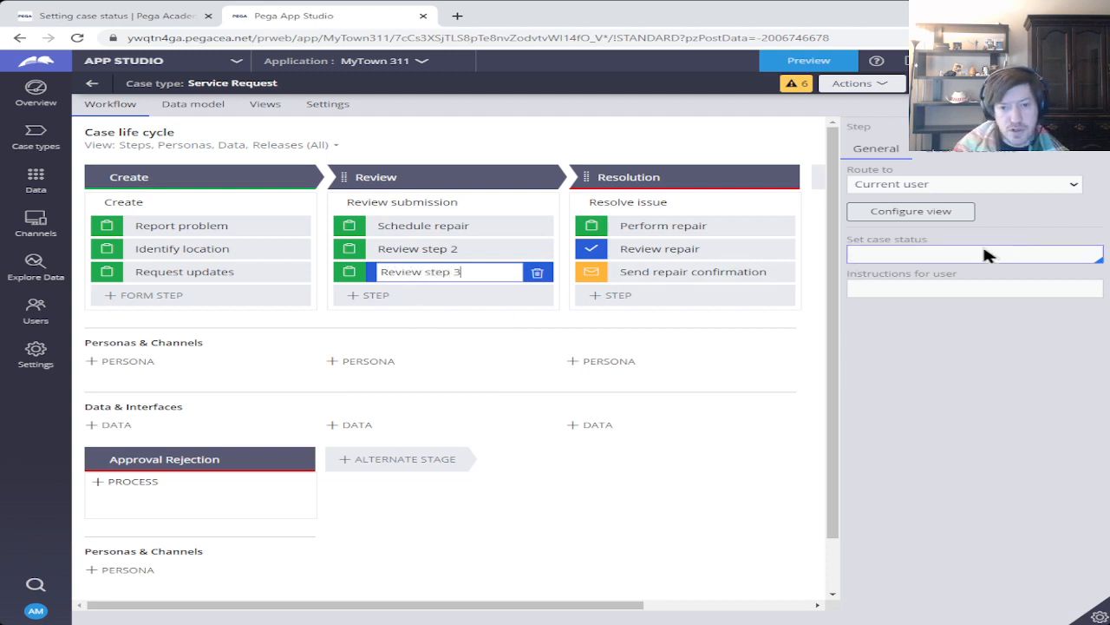
- Set the case status of Review step 3 to Pending and its user instructions to "blah blah blah"
{"action": "left_click", "coordinate": [942, 254]}
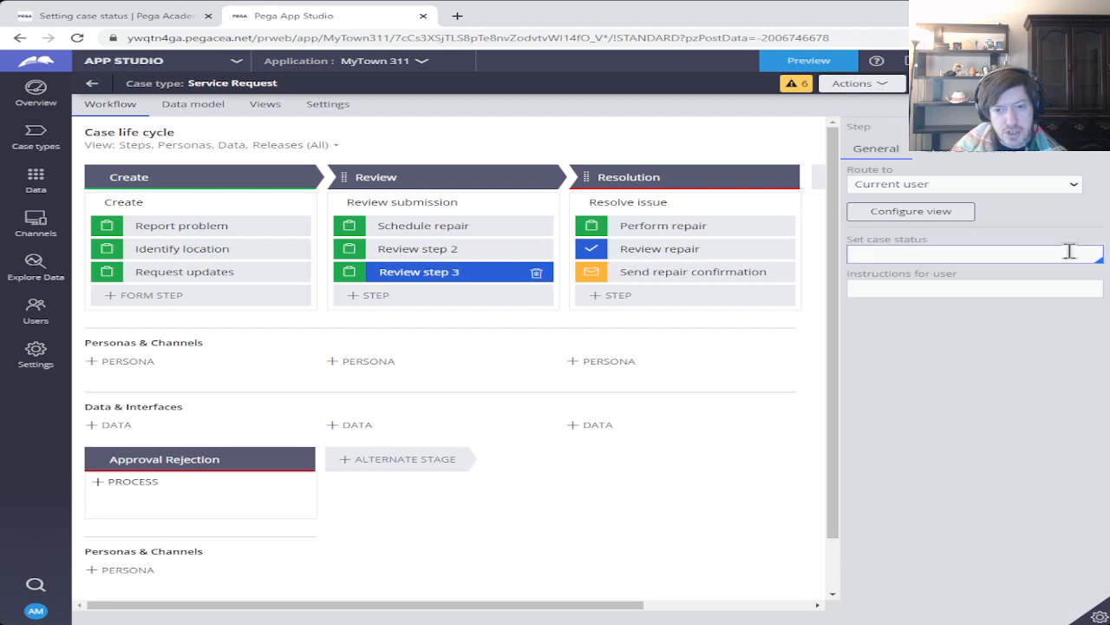
{"action": "left_click", "coordinate": [1067, 252]}
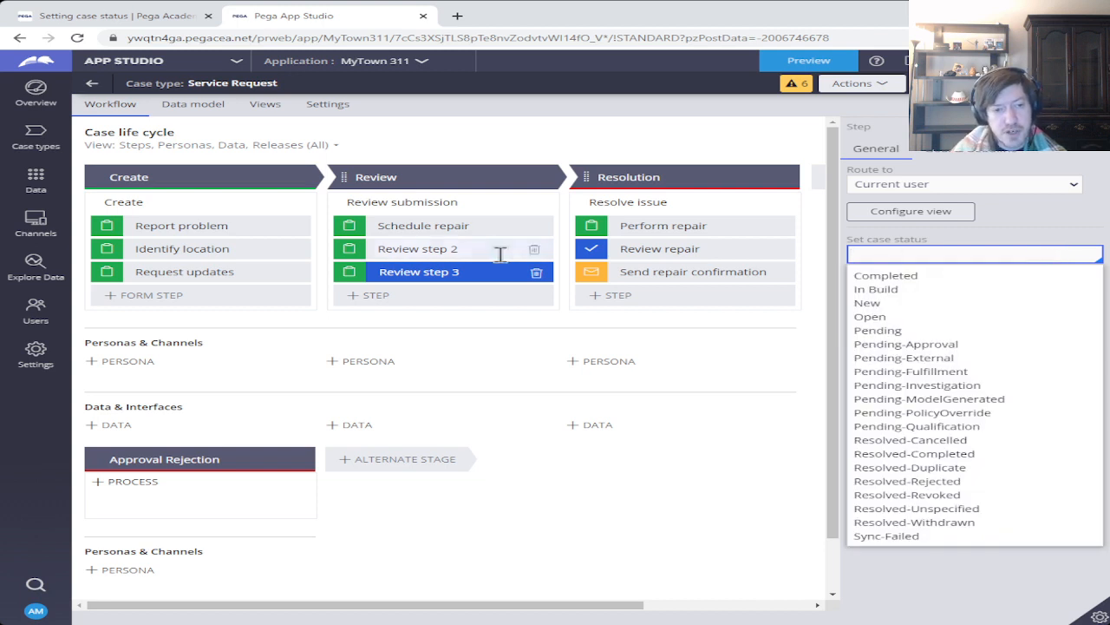
{"action": "left_click", "coordinate": [877, 331]}
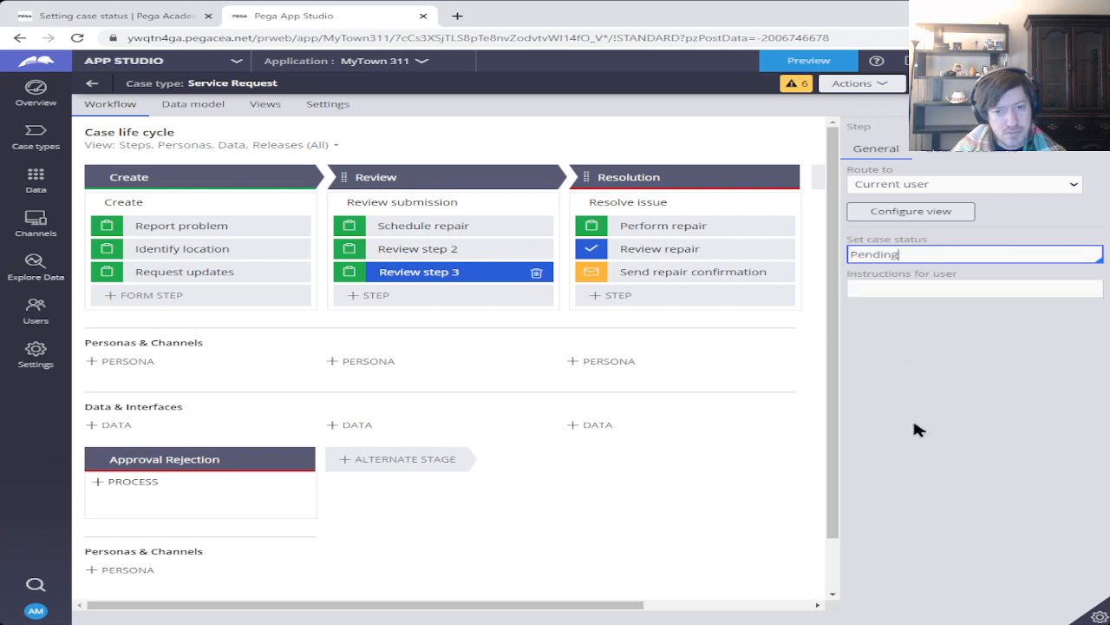
{"action": "left_click", "coordinate": [885, 295]}
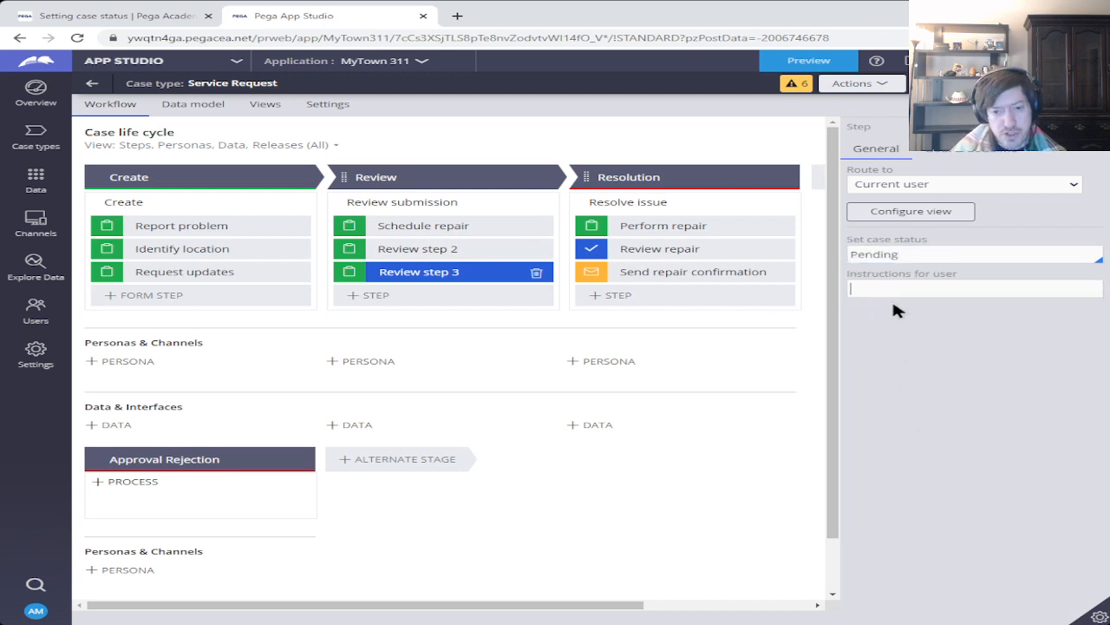
{"action": "type", "text": "blah"}
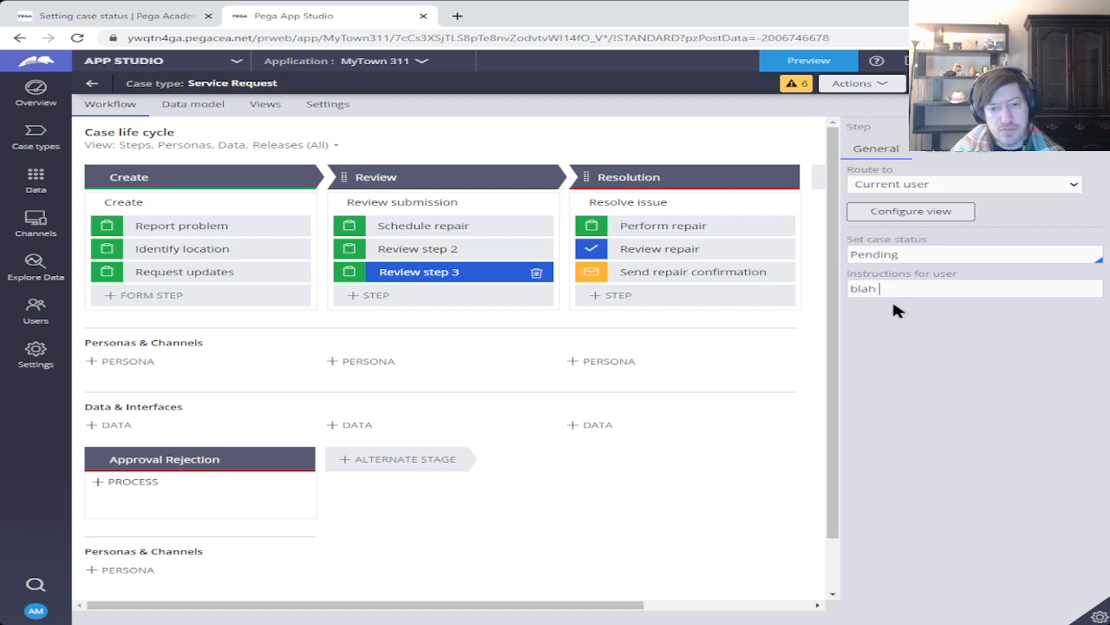
{"action": "type", "text": " blah blah"}
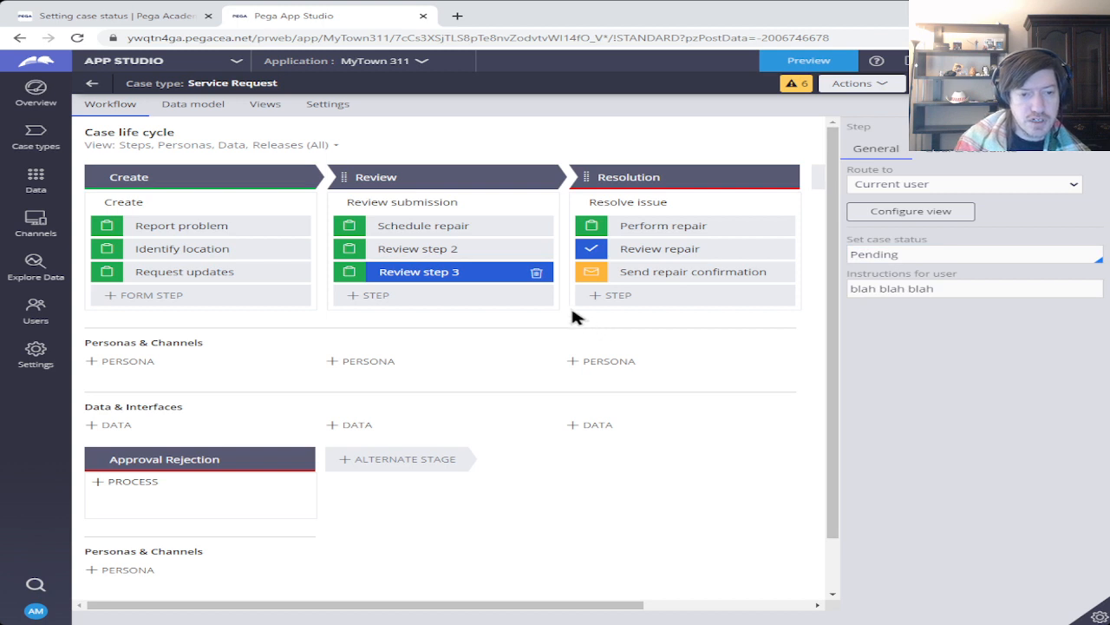
- Enter the user instructions "rah rah rah" for Review step 2 and "yeah yeah" for the Report problem step
{"action": "left_click", "coordinate": [357, 246]}
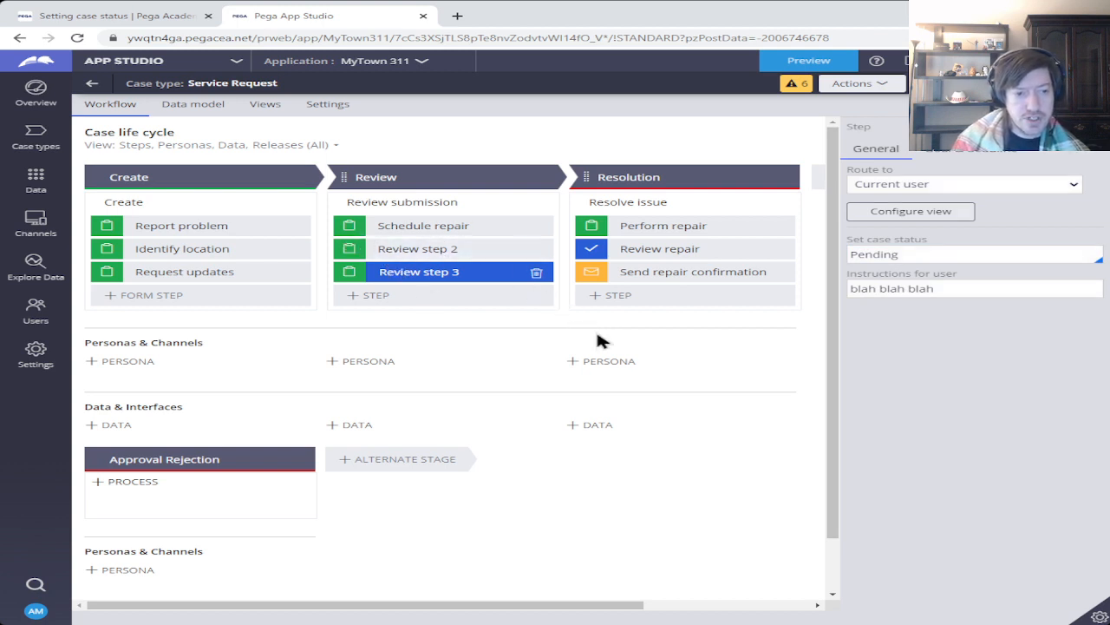
{"action": "left_click", "coordinate": [927, 286]}
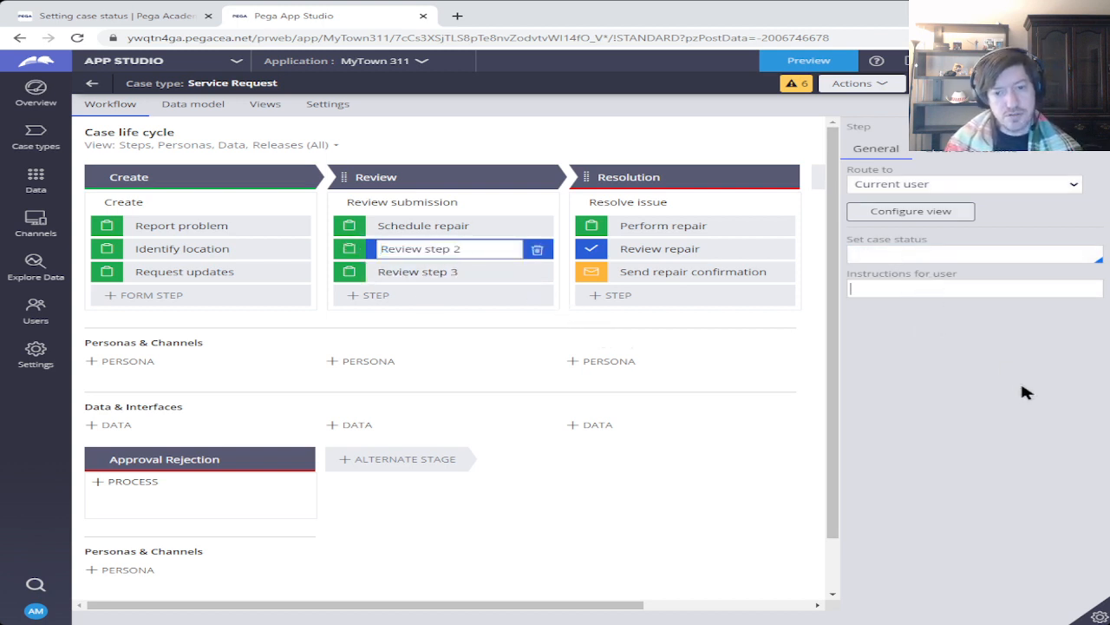
{"action": "type", "text": "rah"}
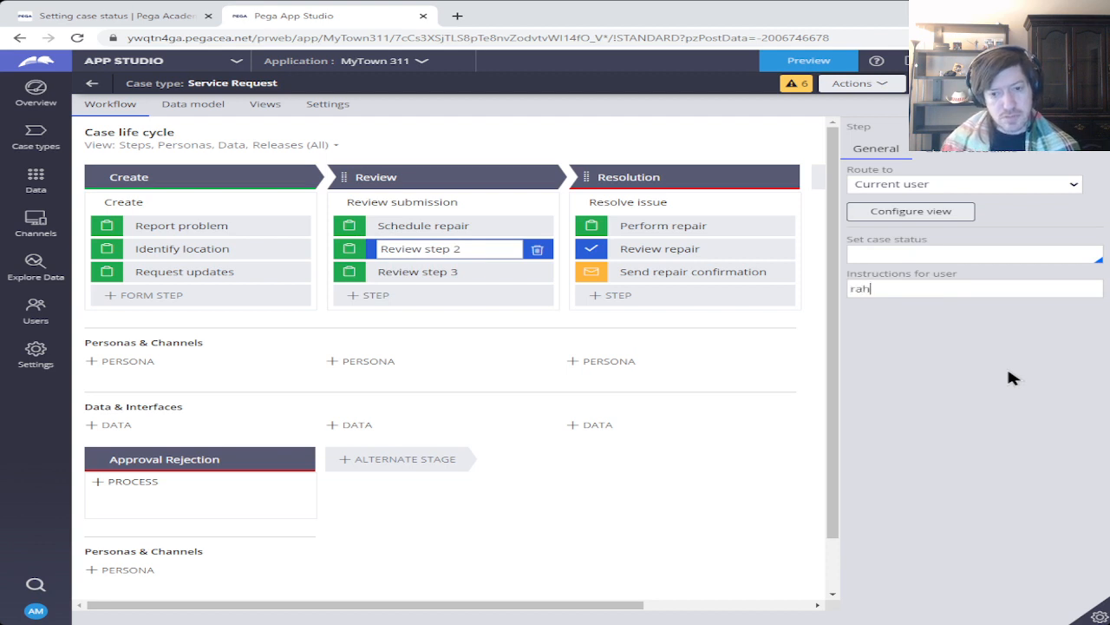
{"action": "type", "text": " rah rah"}
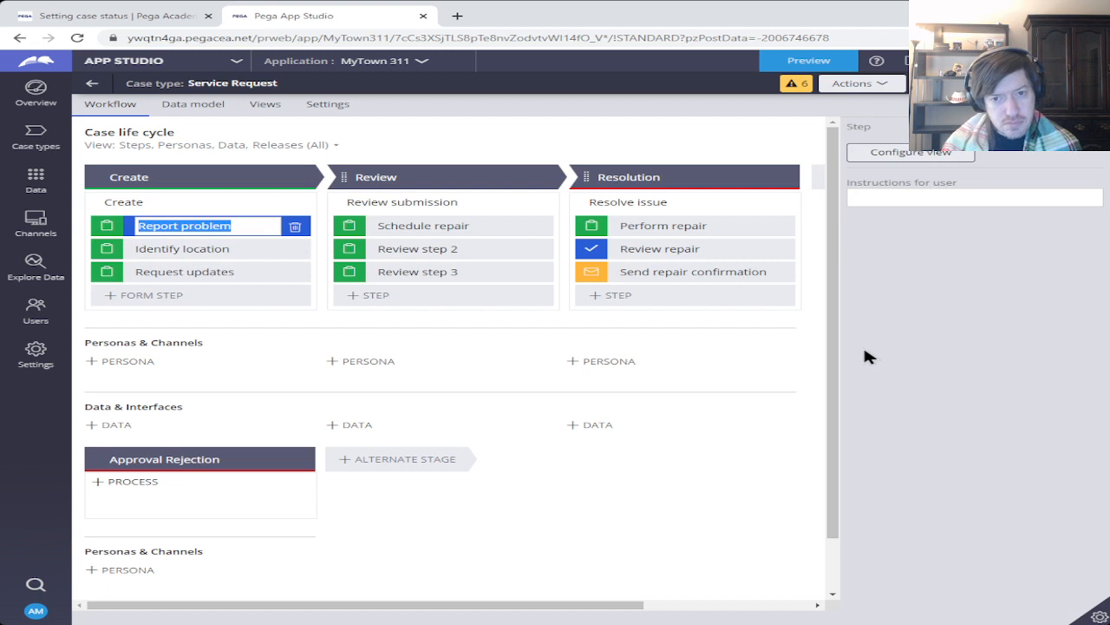
{"action": "left_click", "coordinate": [888, 197]}
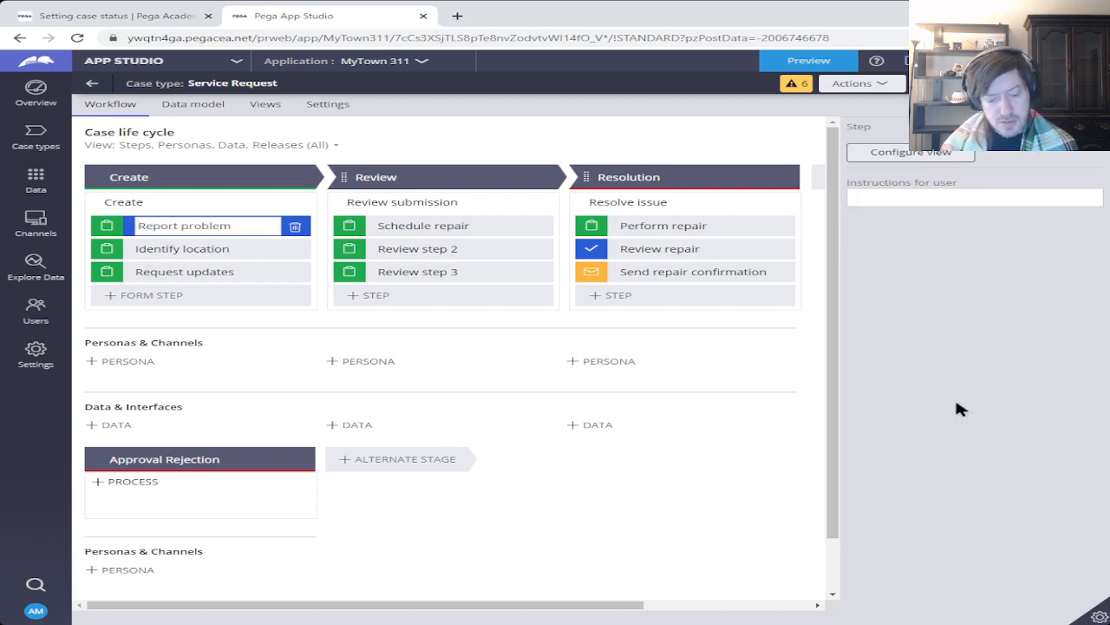
{"action": "type", "text": "yeah yeah"}
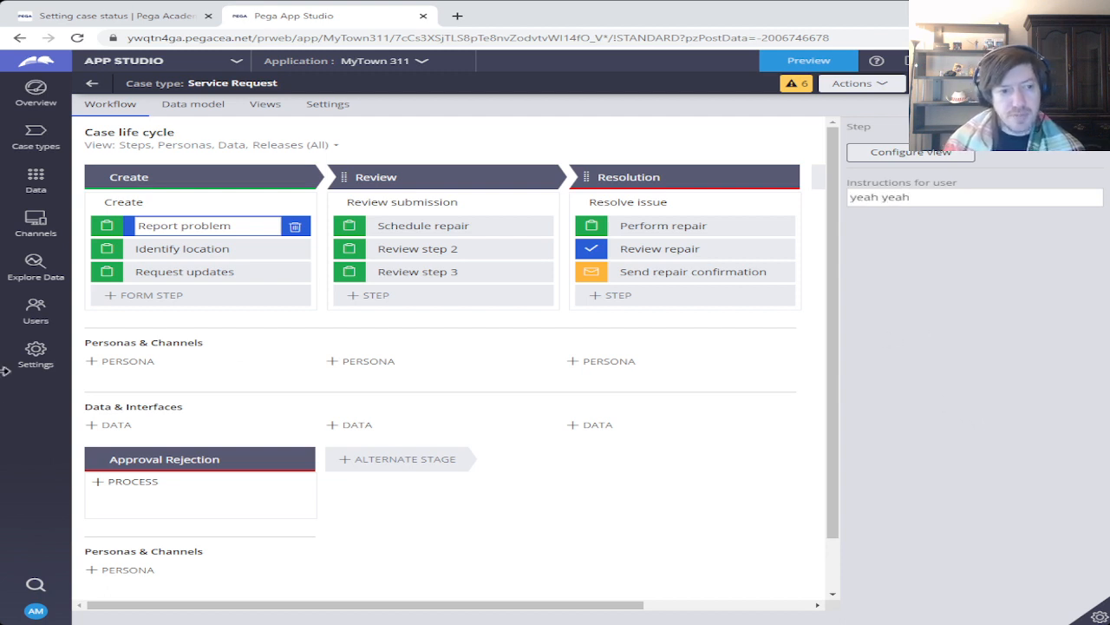
- Compare the case status and user instruction settings of Identify location, Schedule repair, Review step 2 and Review step 3
{"action": "left_click", "coordinate": [118, 248]}
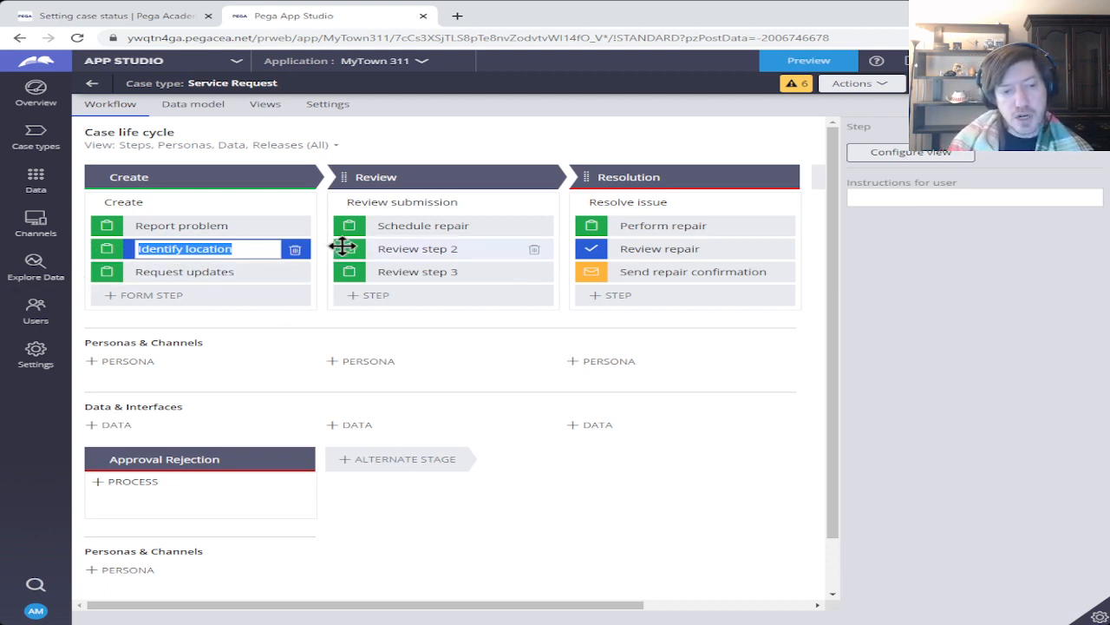
{"action": "left_click", "coordinate": [348, 221]}
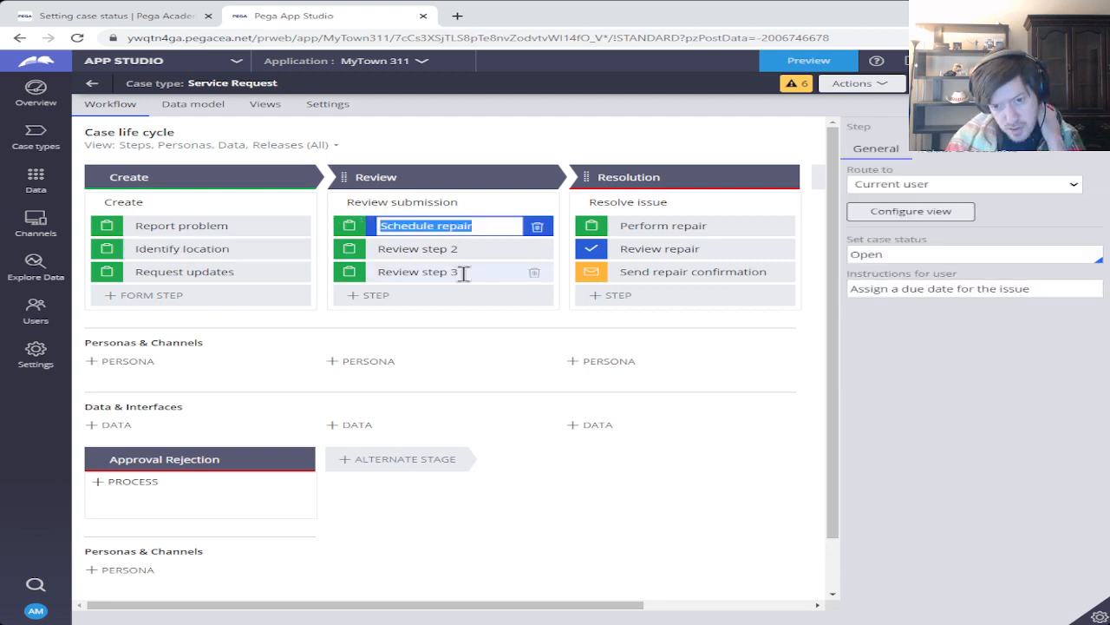
{"action": "left_click", "coordinate": [905, 253]}
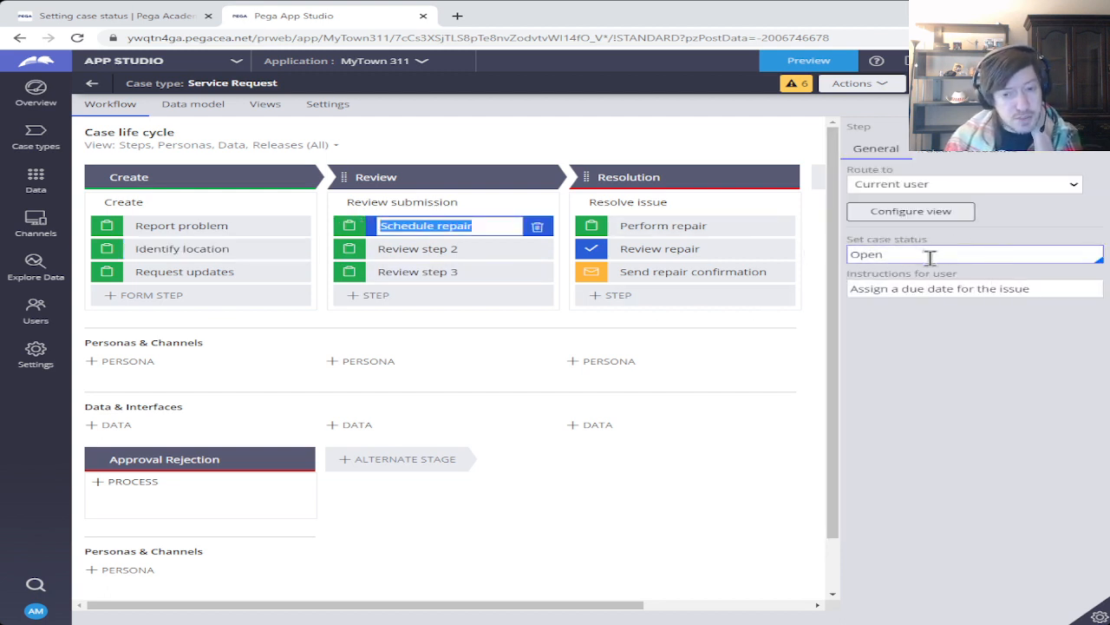
{"action": "left_click", "coordinate": [353, 244]}
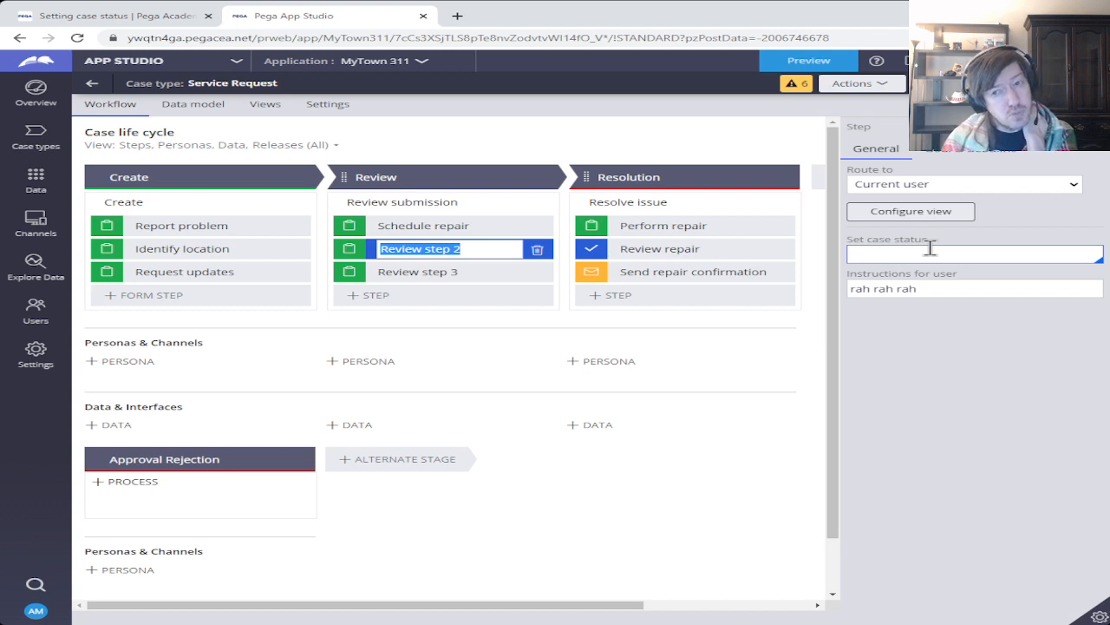
{"action": "left_click", "coordinate": [347, 272]}
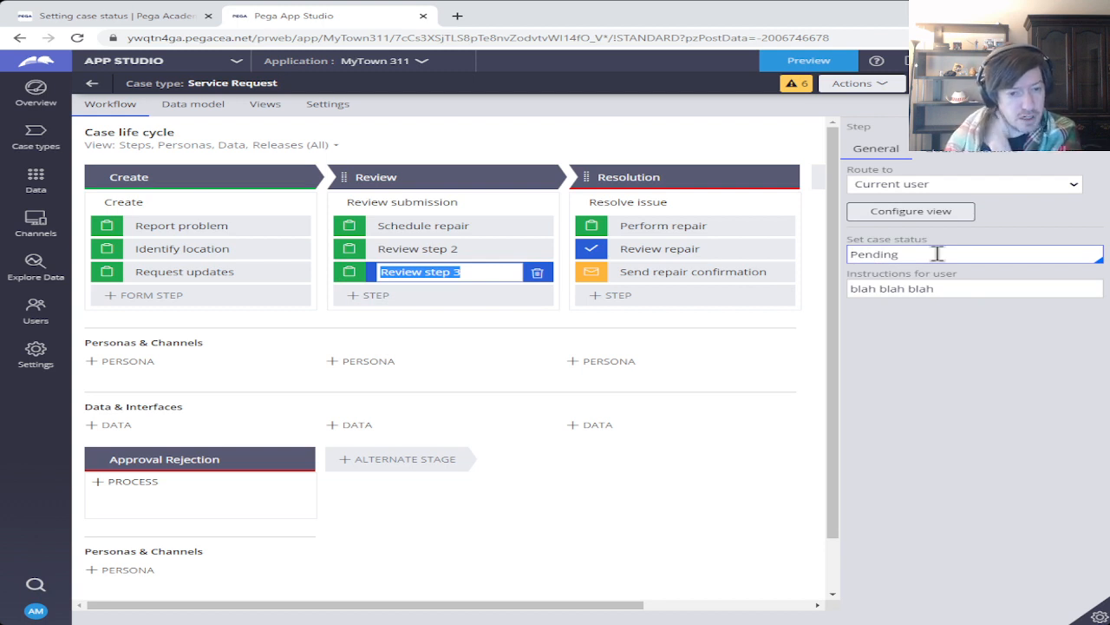
- Look through the processes and user actions available as new steps in the Review stage, without adding one
{"action": "left_click", "coordinate": [388, 296]}
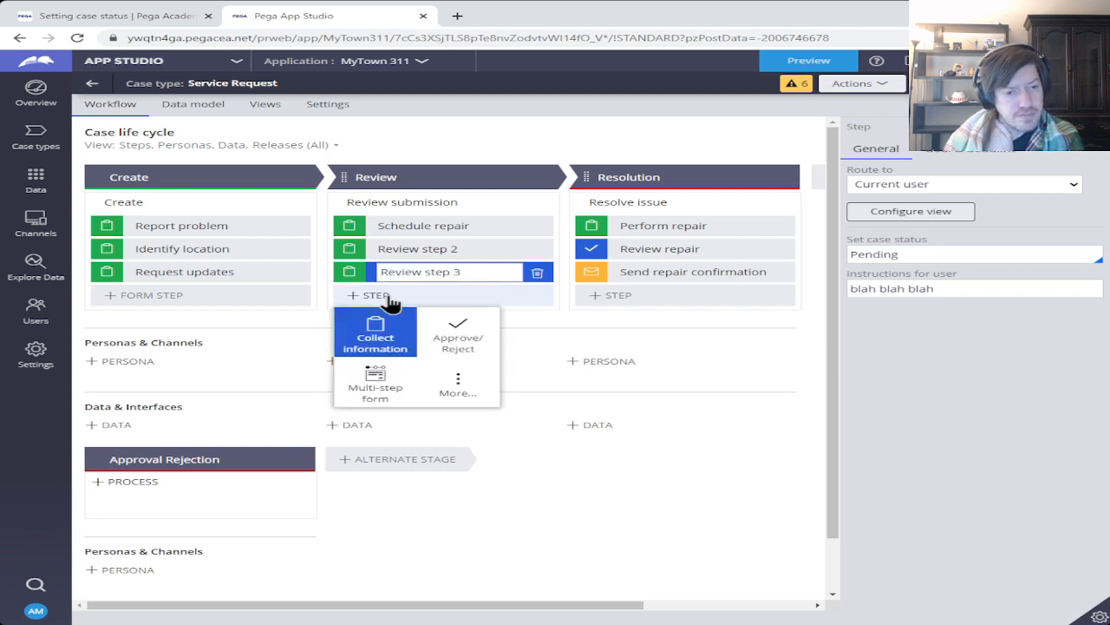
{"action": "left_click", "coordinate": [474, 385]}
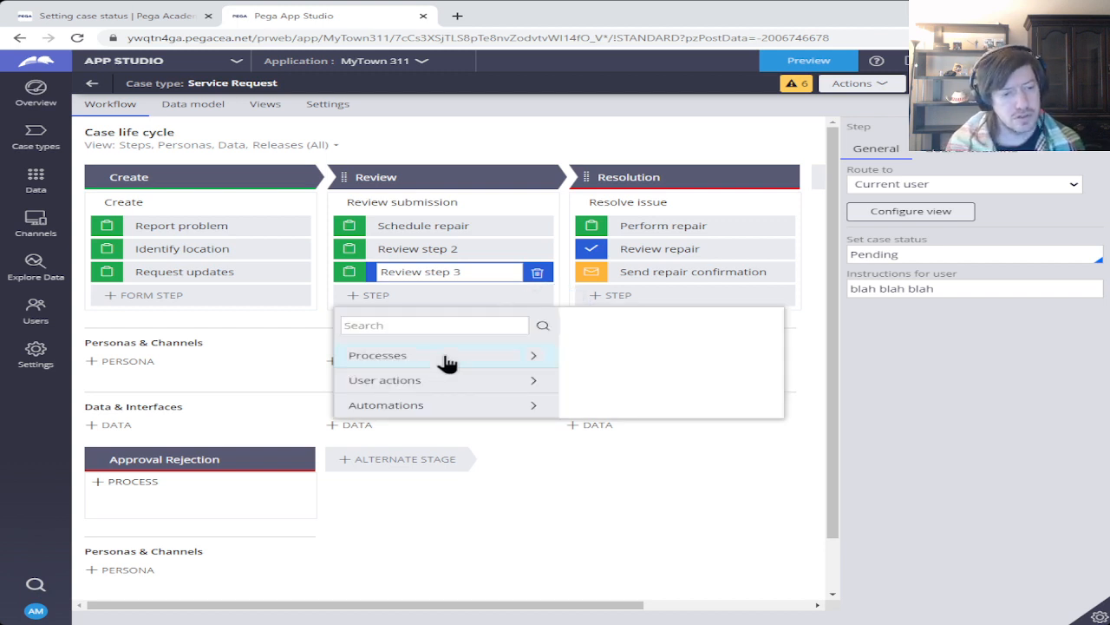
{"action": "left_click", "coordinate": [448, 357]}
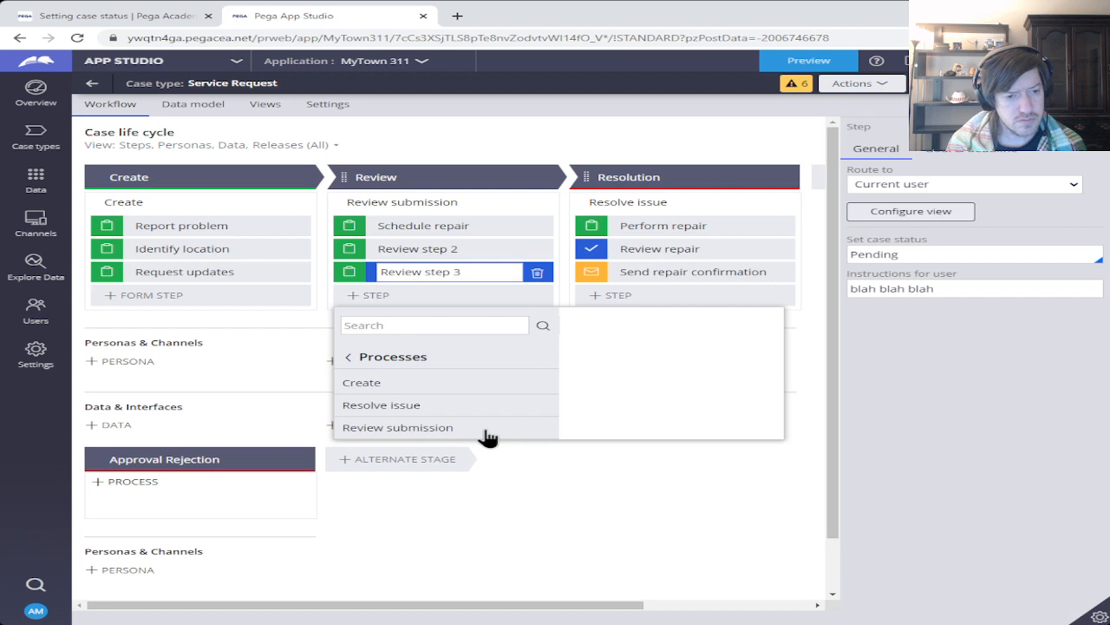
{"action": "left_click", "coordinate": [348, 357]}
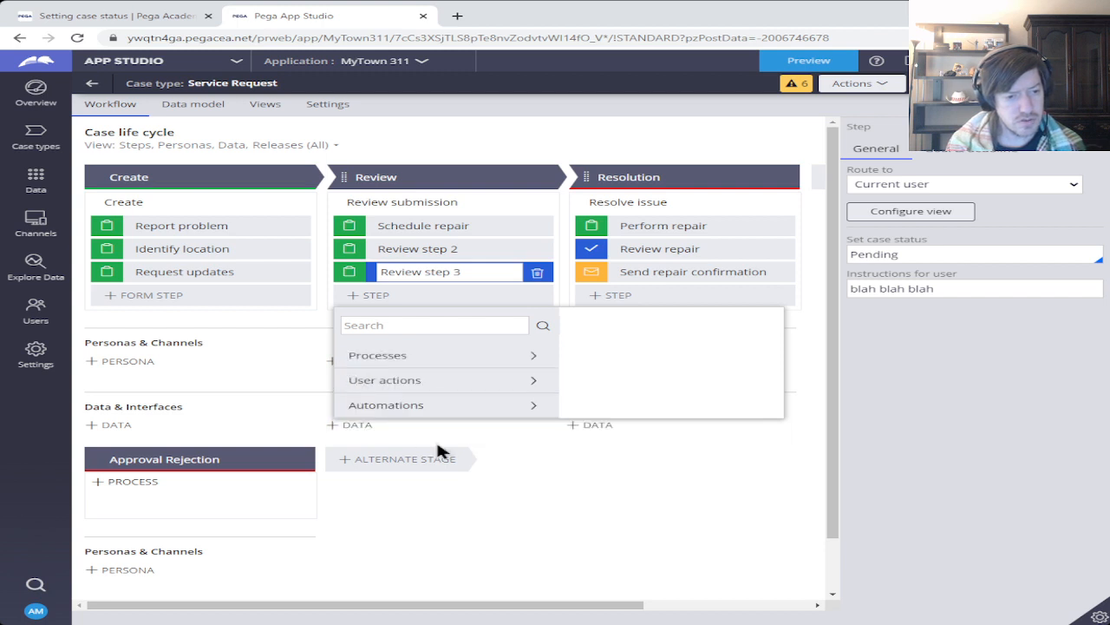
{"action": "left_click", "coordinate": [536, 383]}
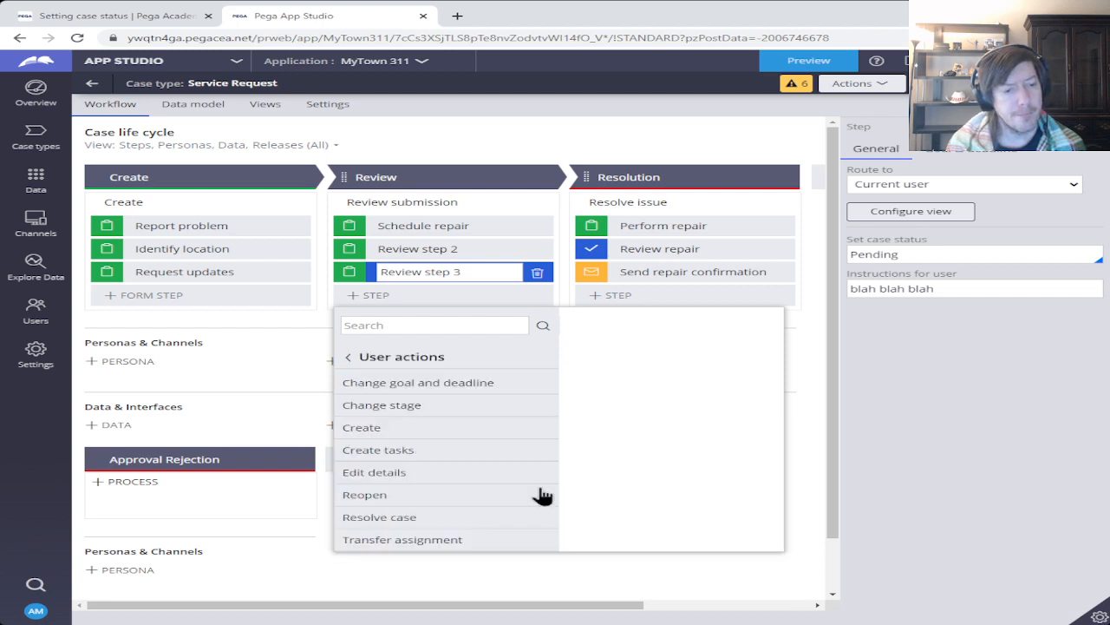
{"action": "left_click", "coordinate": [617, 587]}
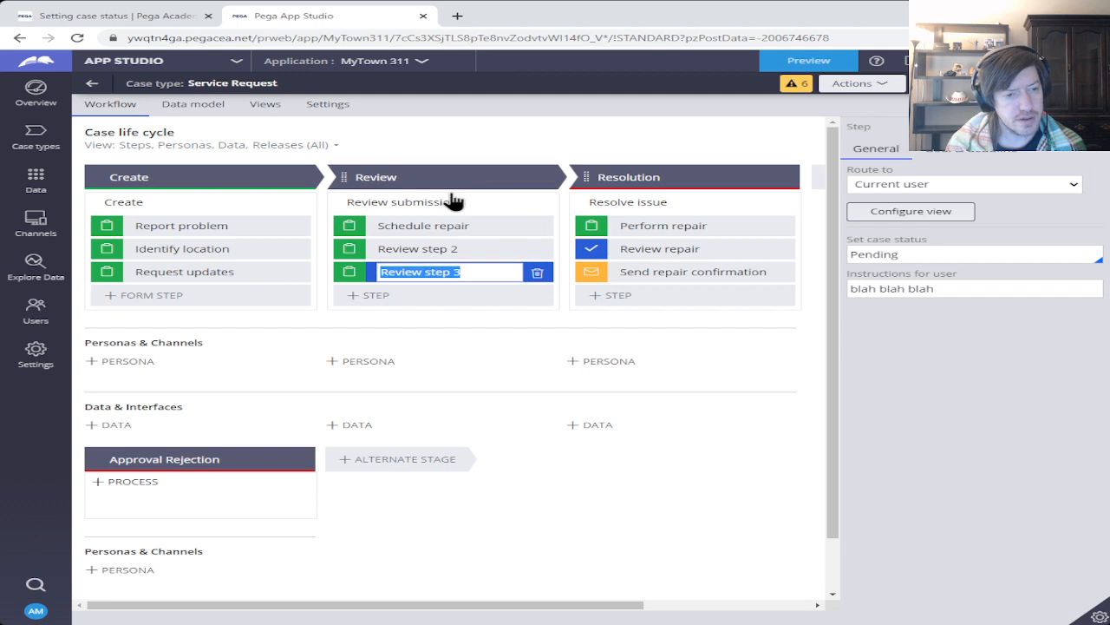
{"action": "left_click", "coordinate": [368, 316]}
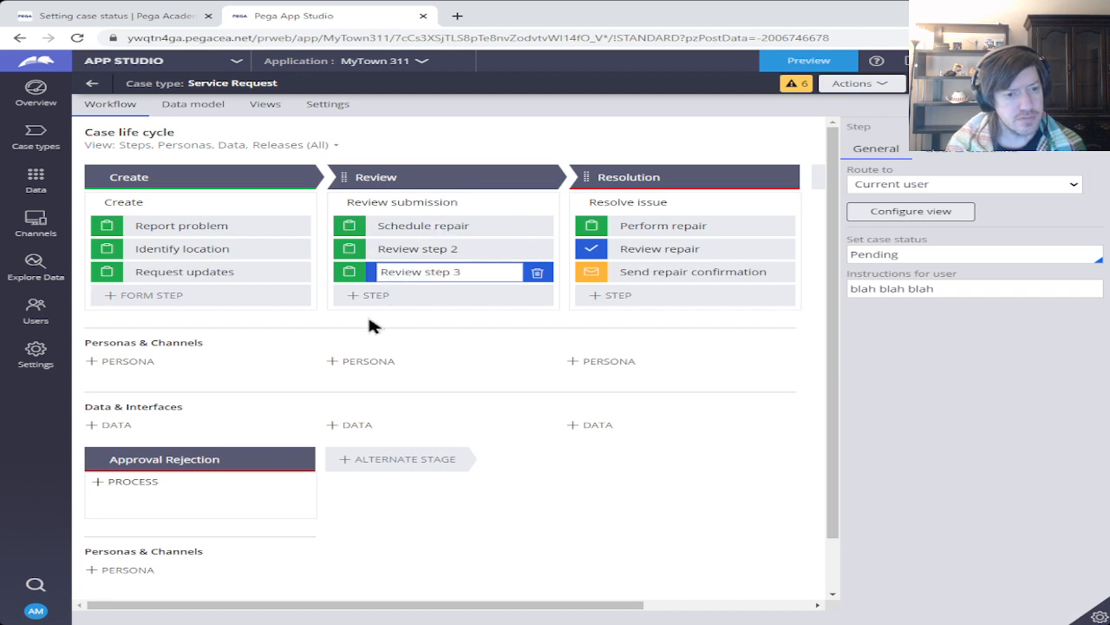
- Examine the general settings of the Review submission process in the Review stage
{"action": "left_click", "coordinate": [490, 203]}
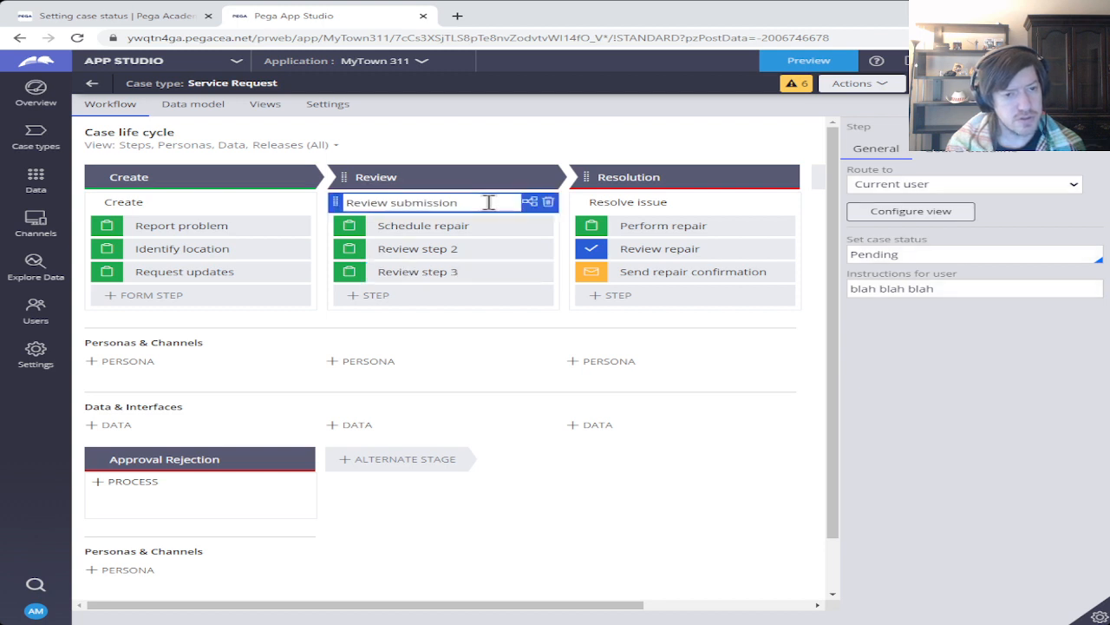
{"action": "left_click", "coordinate": [337, 204]}
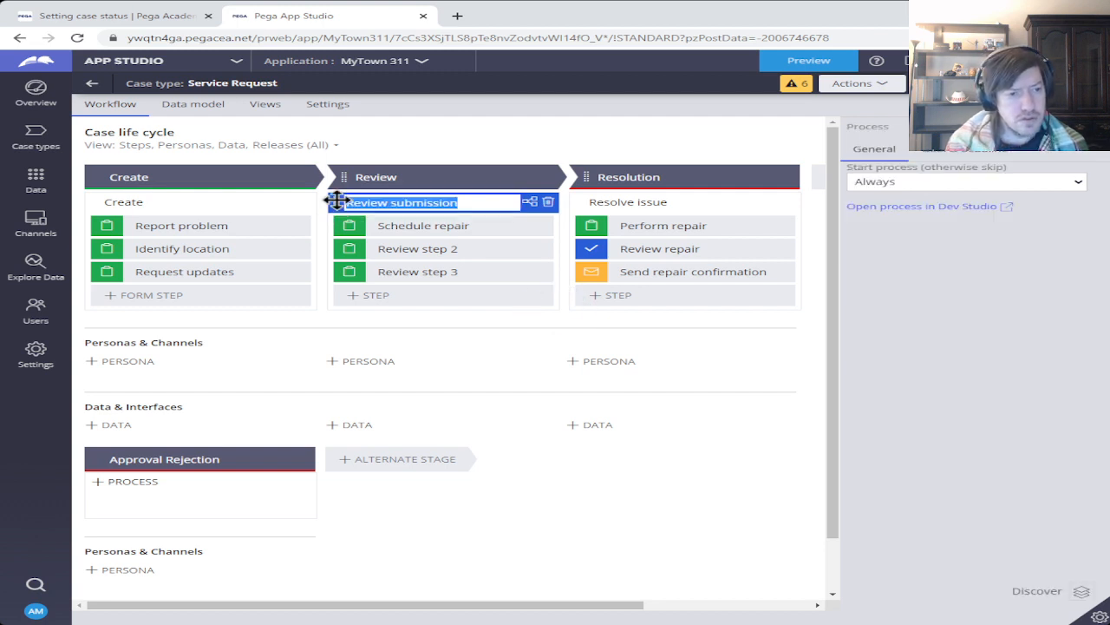
{"action": "left_click", "coordinate": [337, 201]}
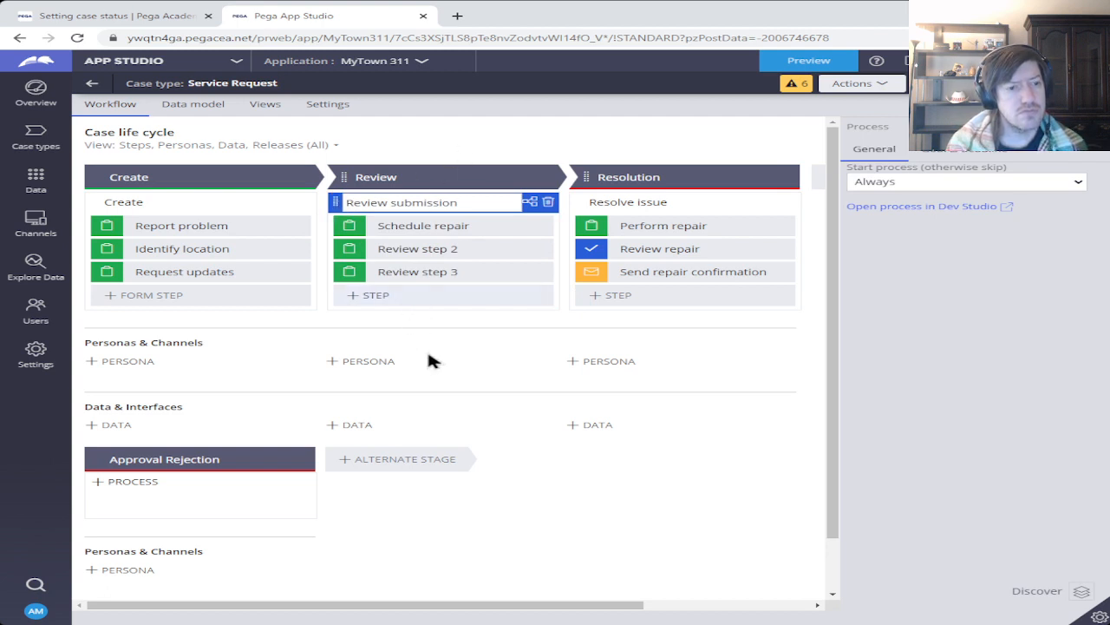
{"action": "left_click", "coordinate": [488, 204]}
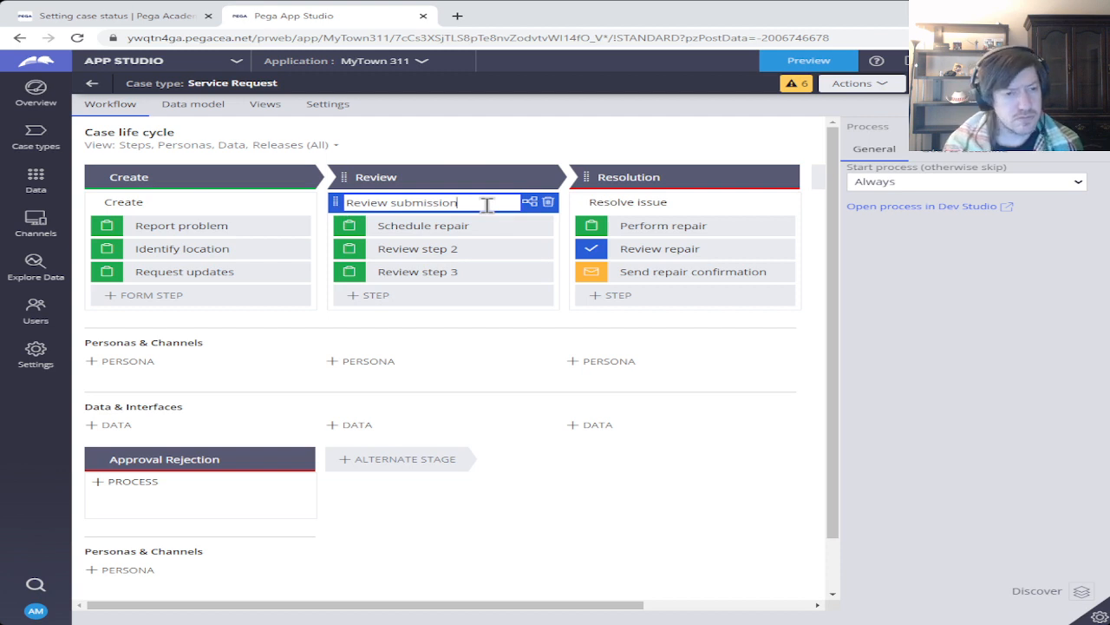
- Add another process to the Review stage and inspect its flow diagram
{"action": "key", "text": "Return"}
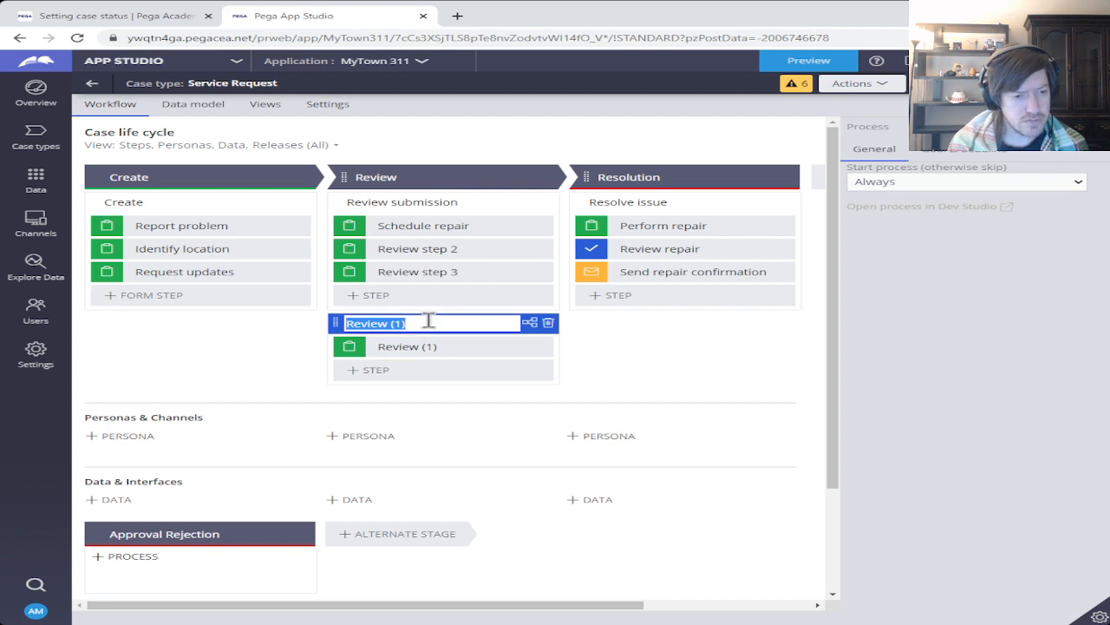
{"action": "left_click", "coordinate": [532, 327]}
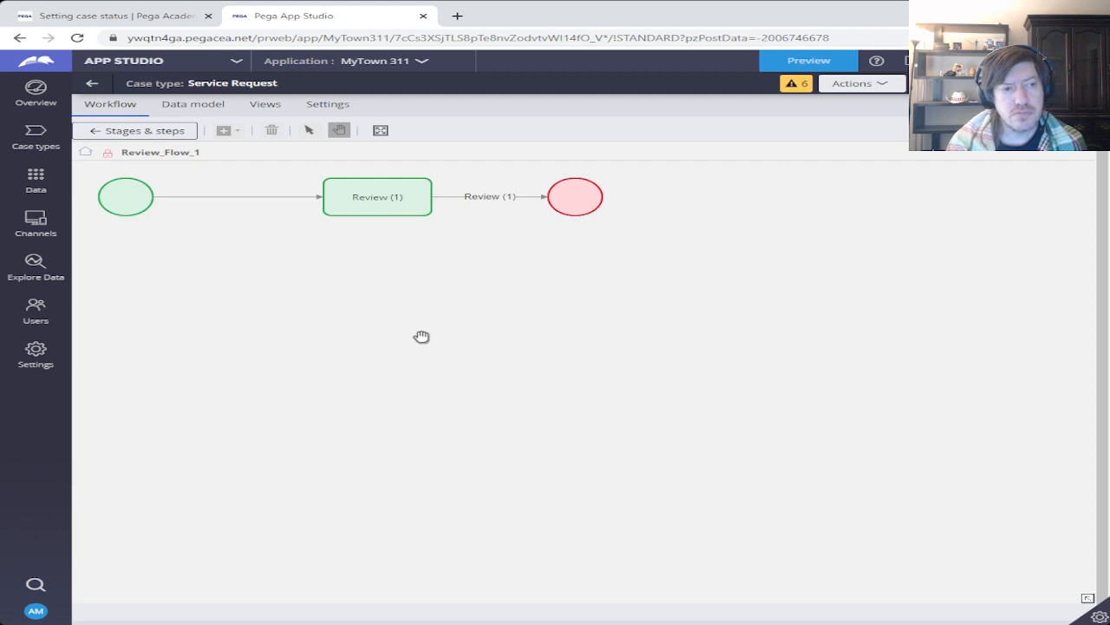
{"action": "left_click", "coordinate": [139, 130]}
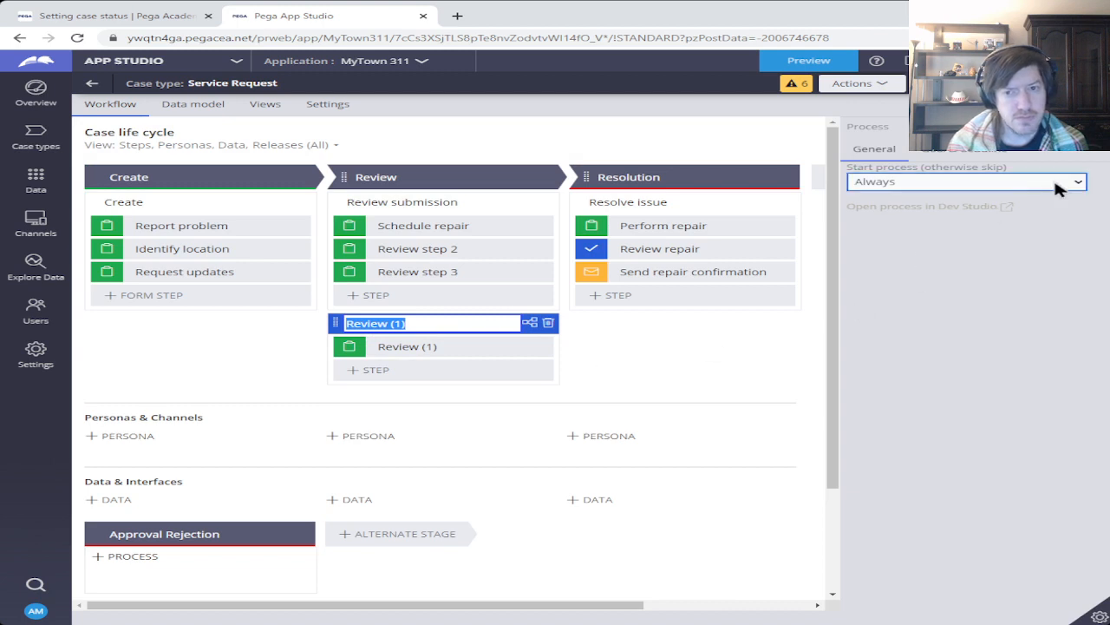
- Examine the new Review process's start condition and service-level agreement settings, and delete the process
{"action": "left_click", "coordinate": [1075, 188]}
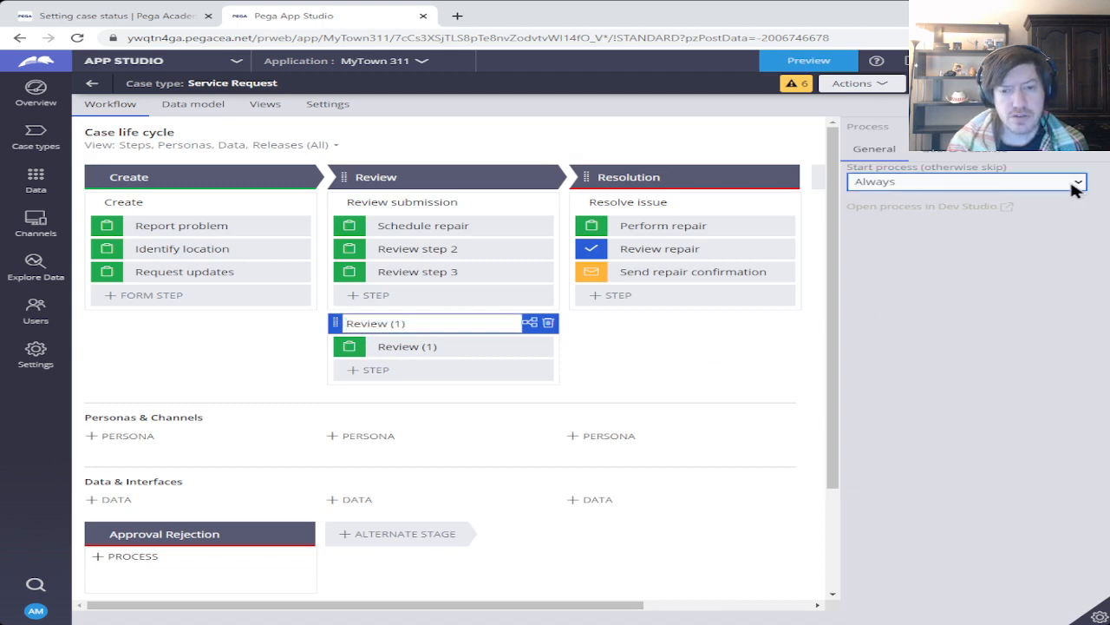
{"action": "left_click", "coordinate": [880, 265]}
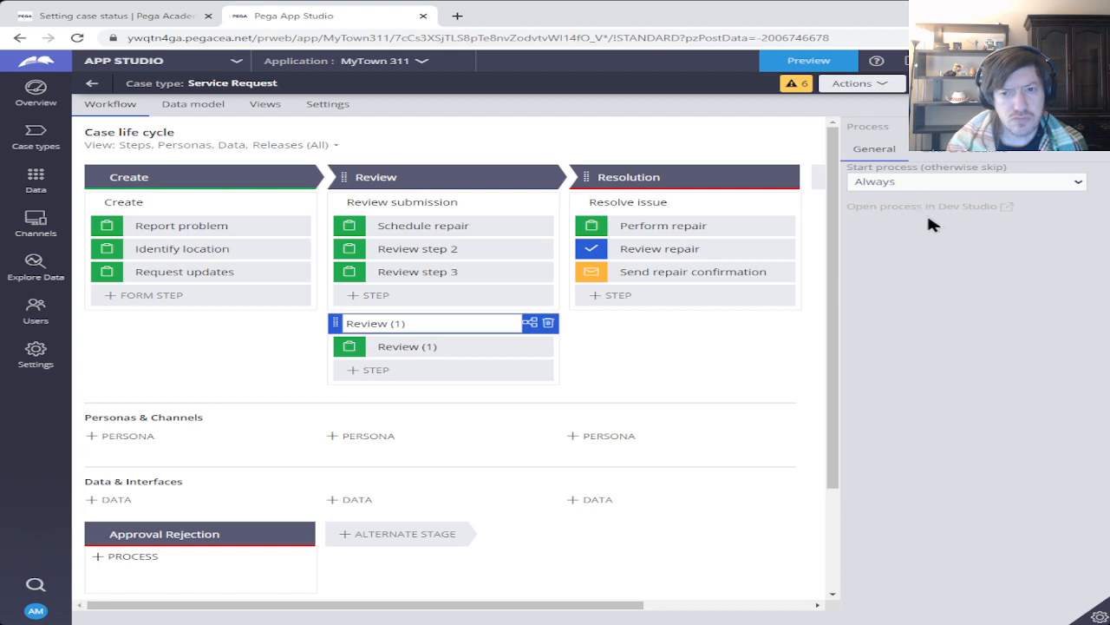
{"action": "left_click", "coordinate": [980, 158]}
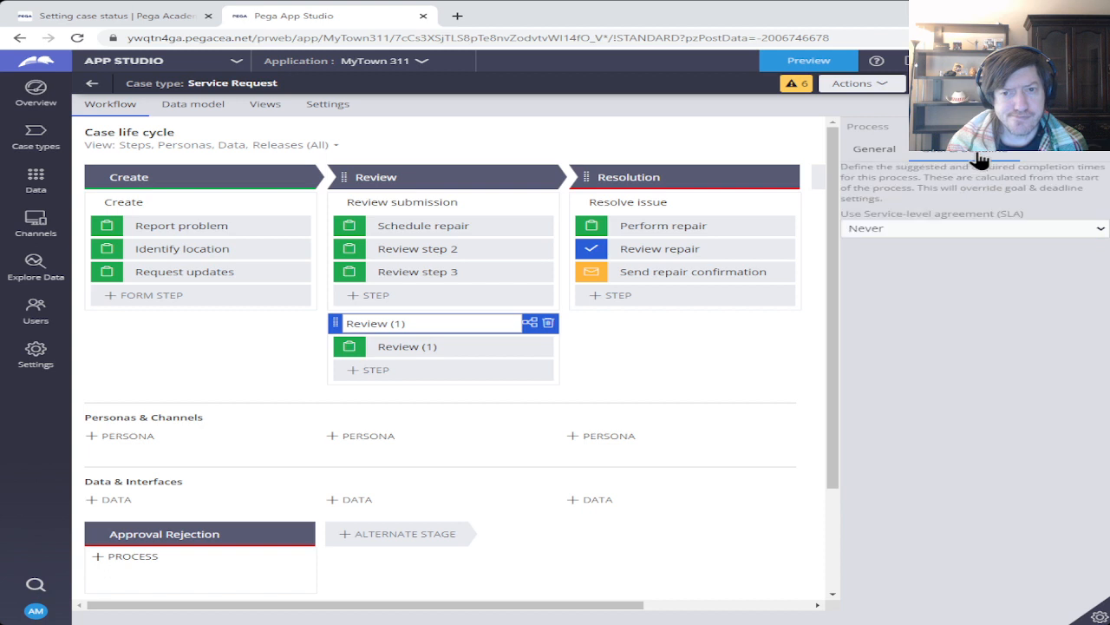
{"action": "left_click", "coordinate": [875, 149]}
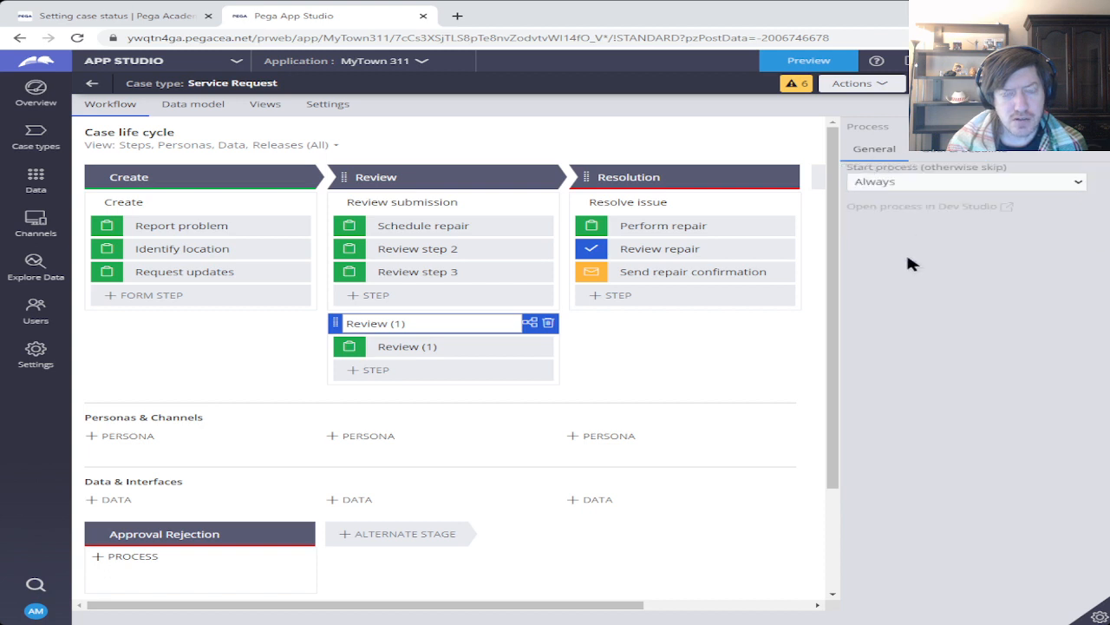
{"action": "left_click", "coordinate": [548, 323]}
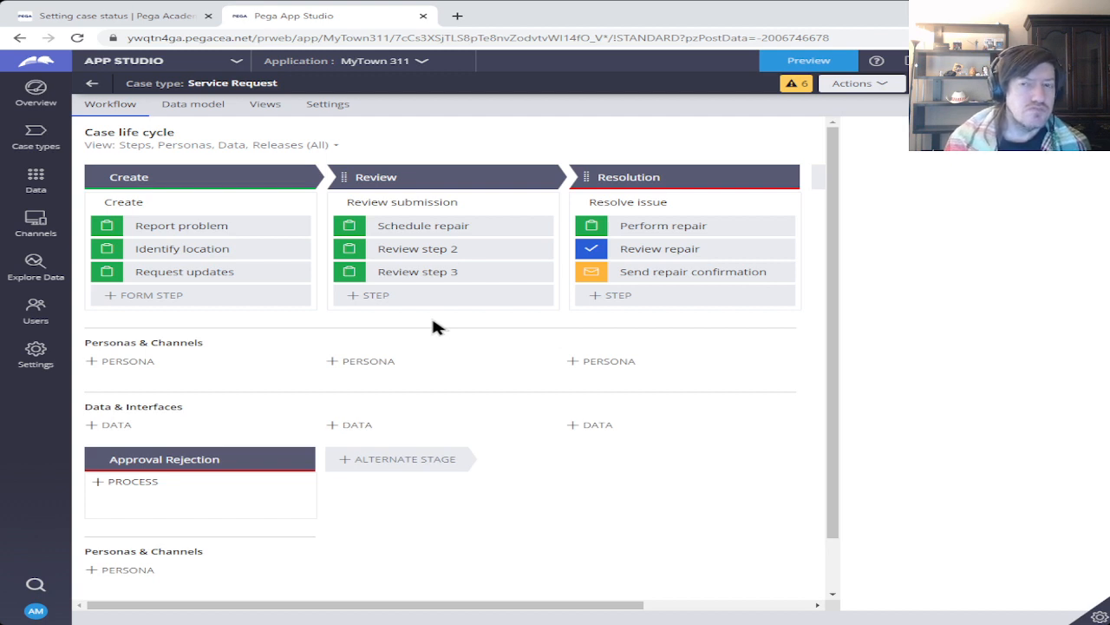
- Add a new parallel process to the Review stage
{"action": "left_click", "coordinate": [368, 299]}
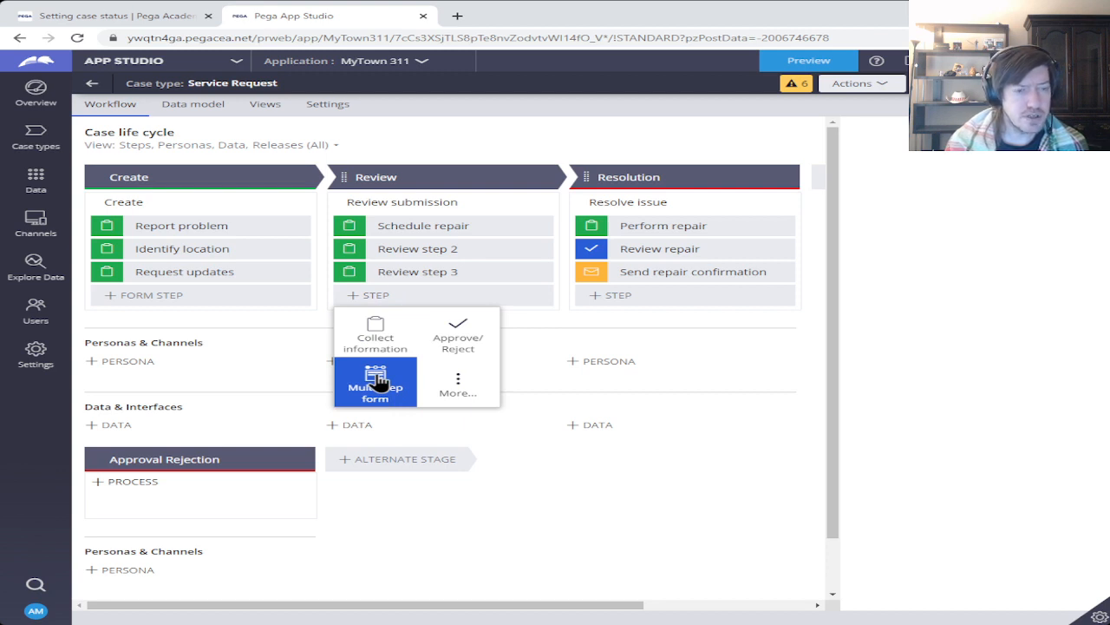
{"action": "left_click", "coordinate": [317, 323]}
{"action": "left_click", "coordinate": [499, 171]}
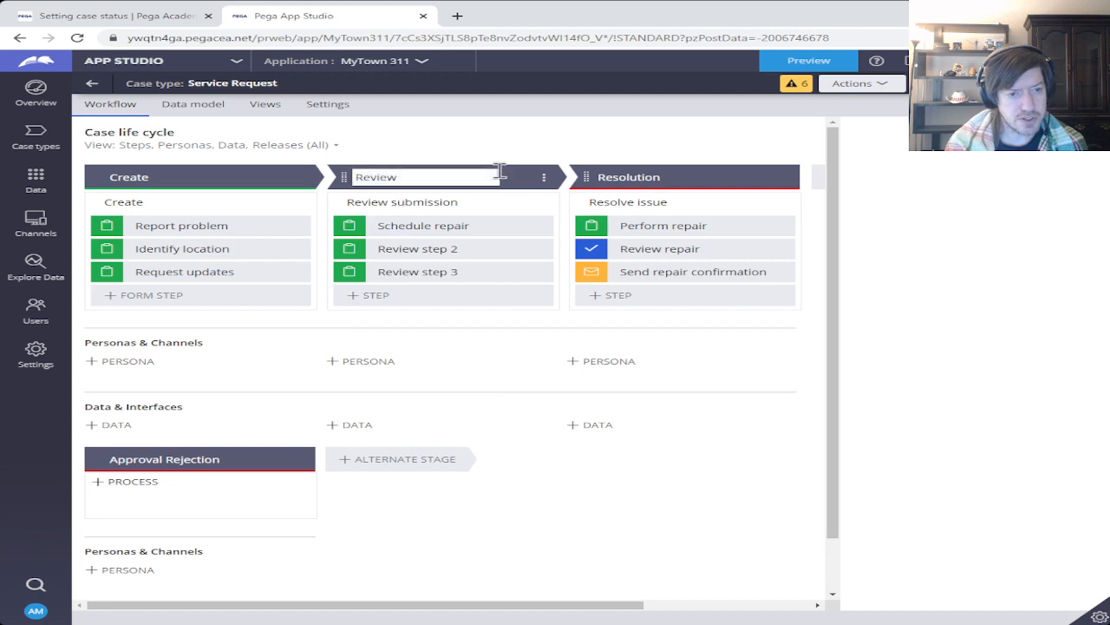
{"action": "left_click", "coordinate": [544, 178]}
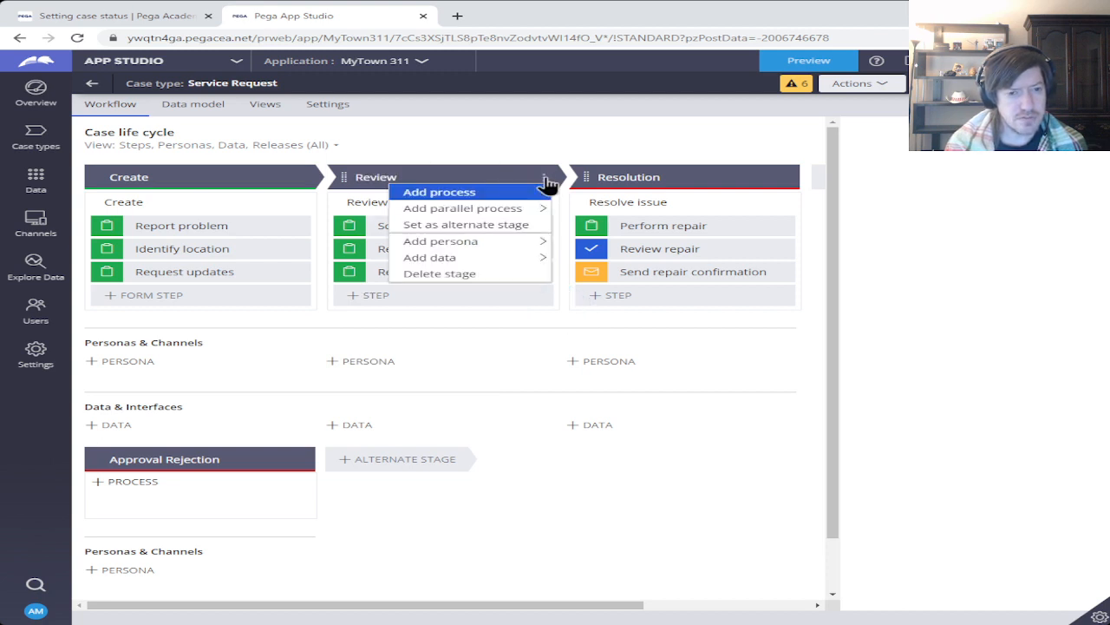
{"action": "mouse_move", "coordinate": [516, 215]}
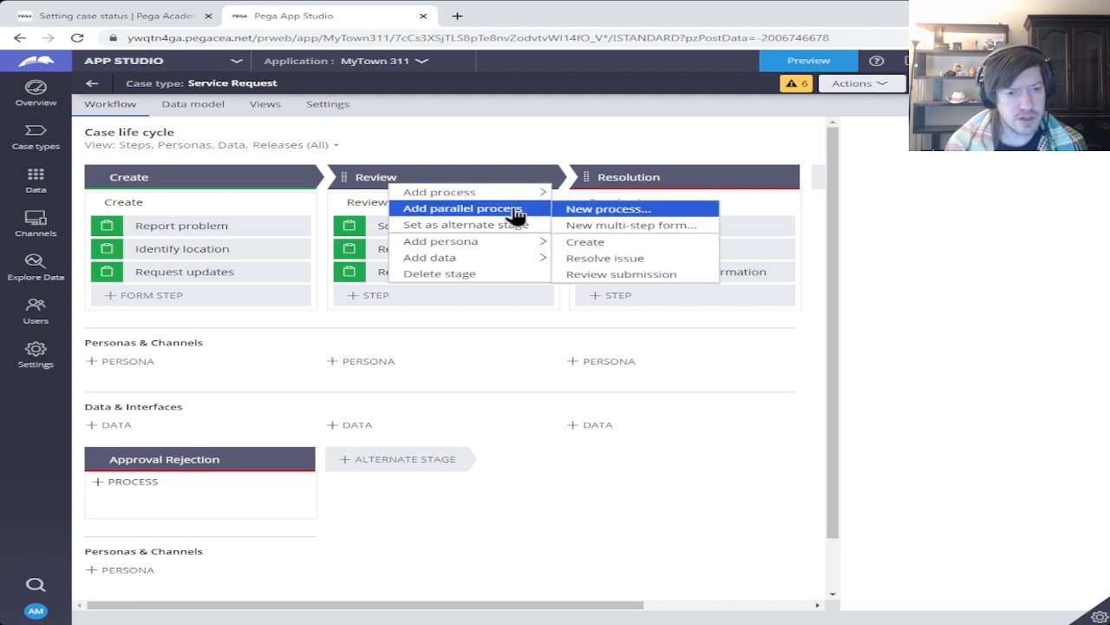
{"action": "left_click", "coordinate": [608, 208]}
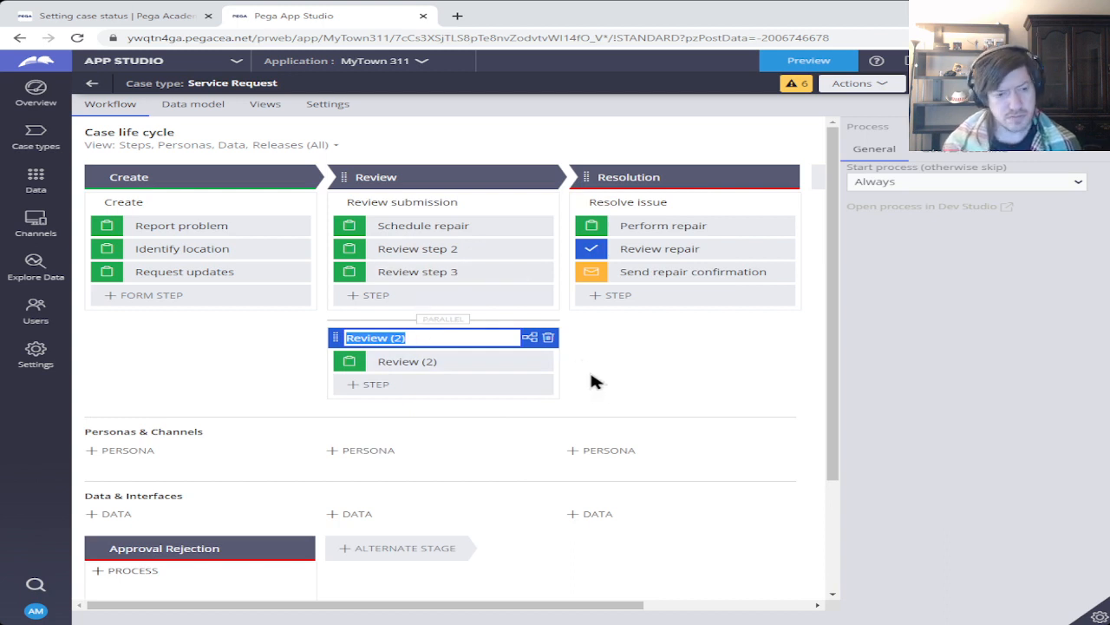
- Set the parallel process step's case status to Pending-Approval and its user instructions to "approval"
{"action": "left_click", "coordinate": [349, 361]}
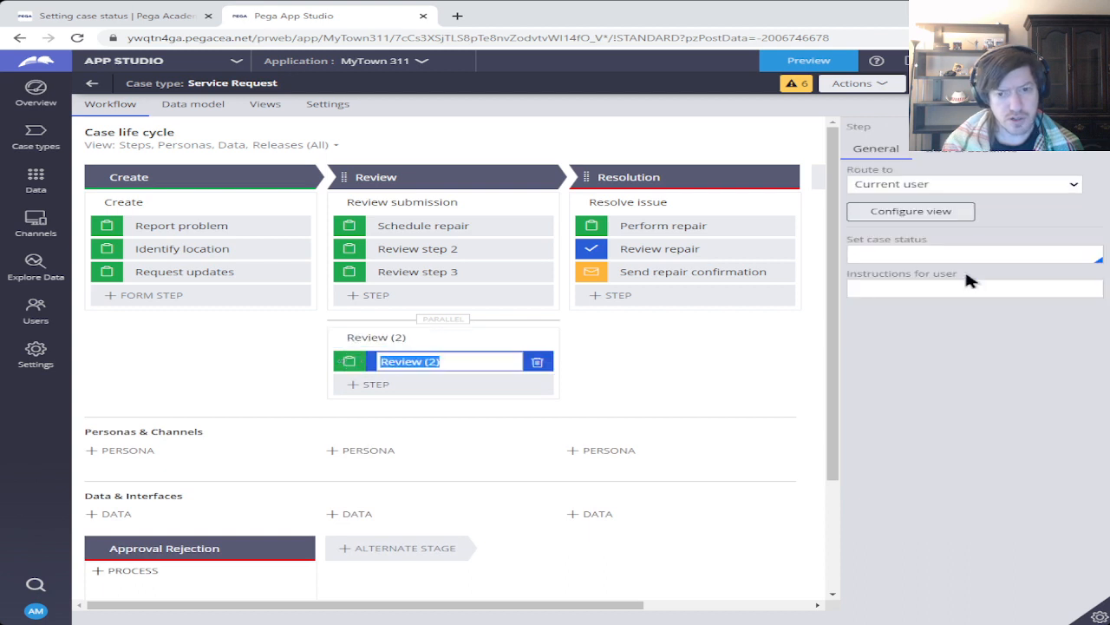
{"action": "left_click", "coordinate": [1013, 252]}
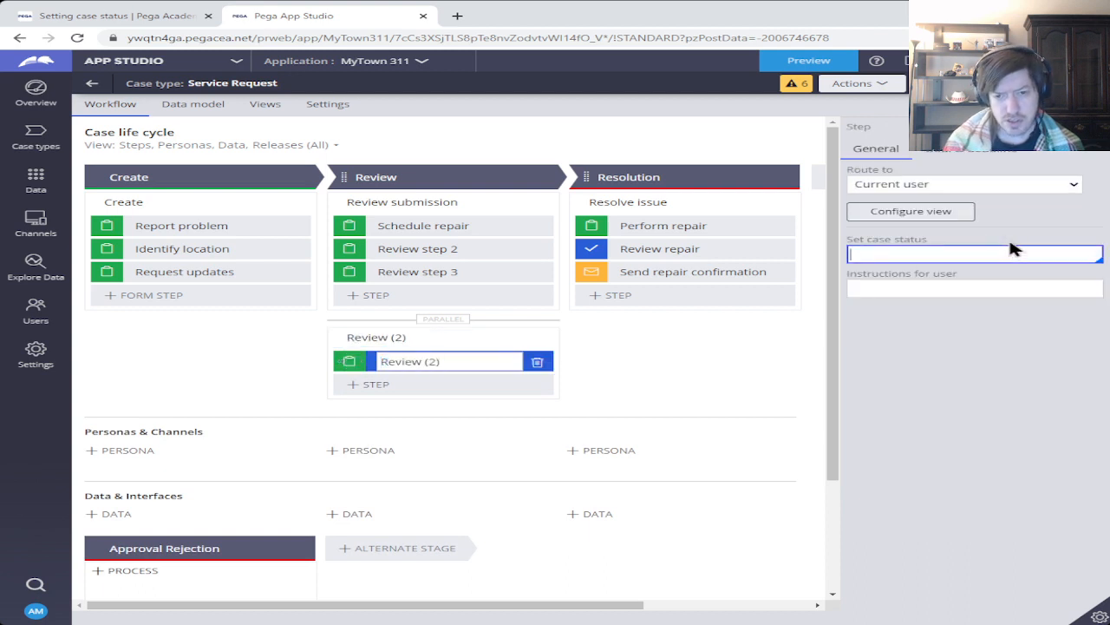
{"action": "left_click", "coordinate": [1013, 250]}
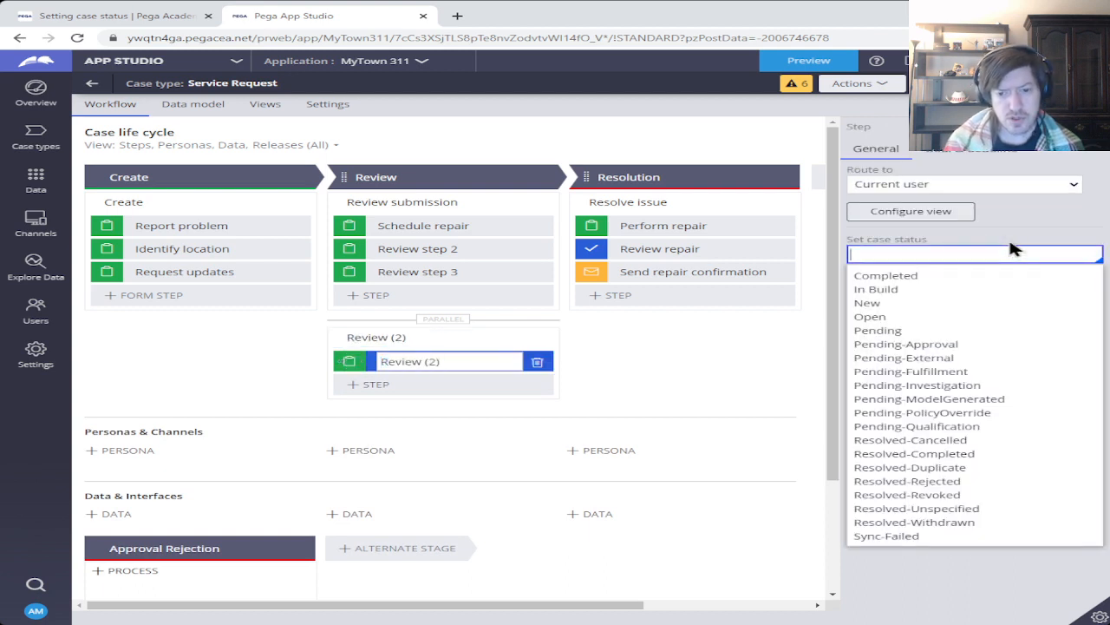
{"action": "left_click", "coordinate": [902, 343]}
{"action": "left_click", "coordinate": [937, 286]}
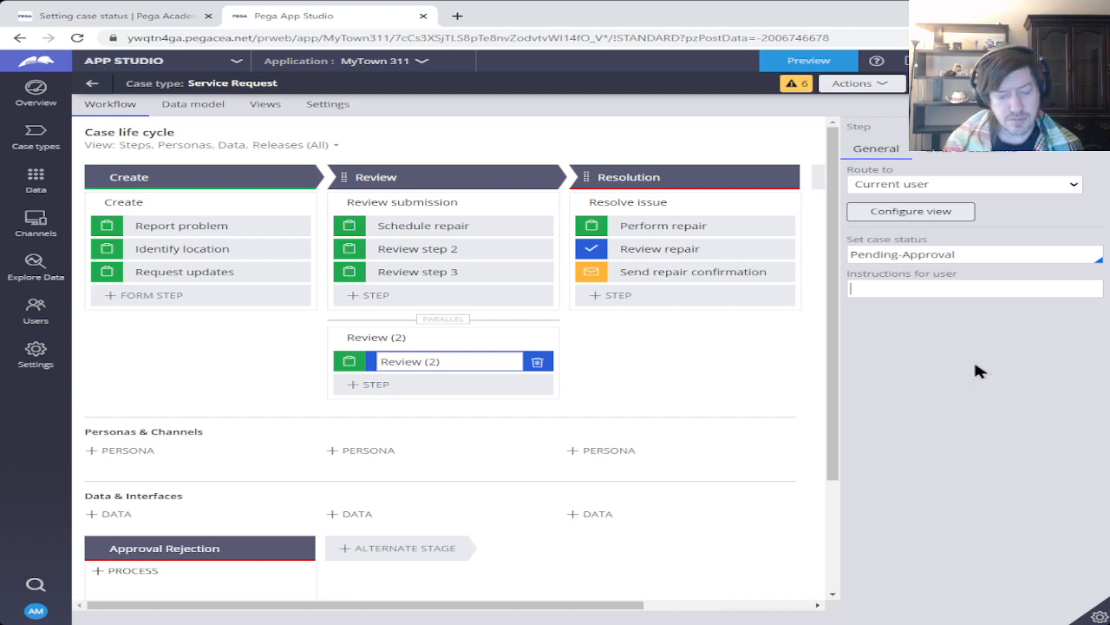
{"action": "type", "text": "ap"}
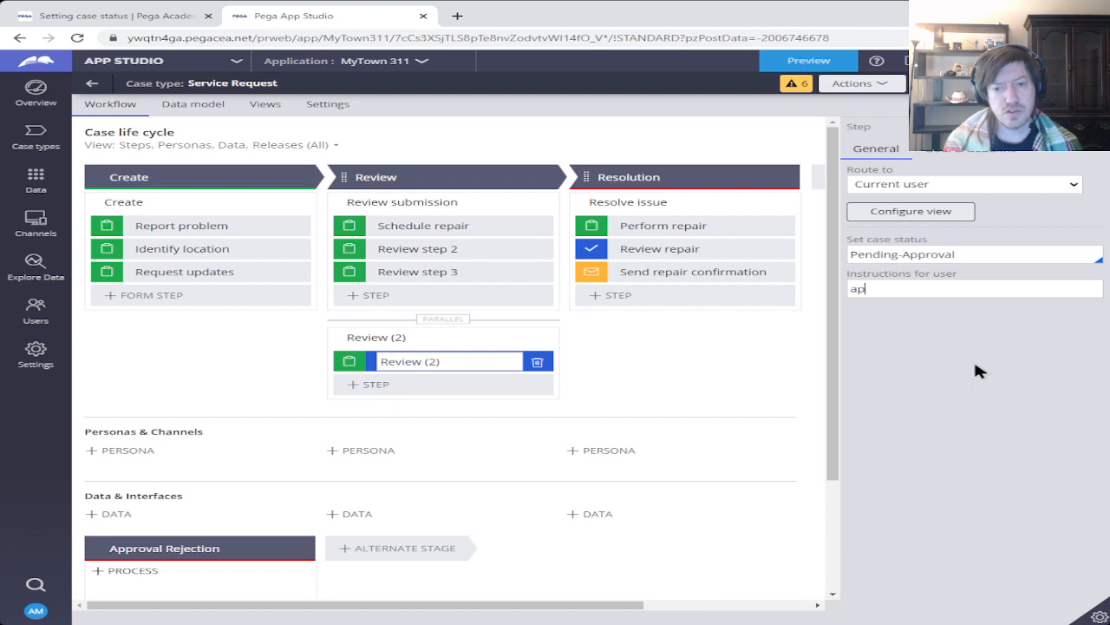
{"action": "type", "text": "proval"}
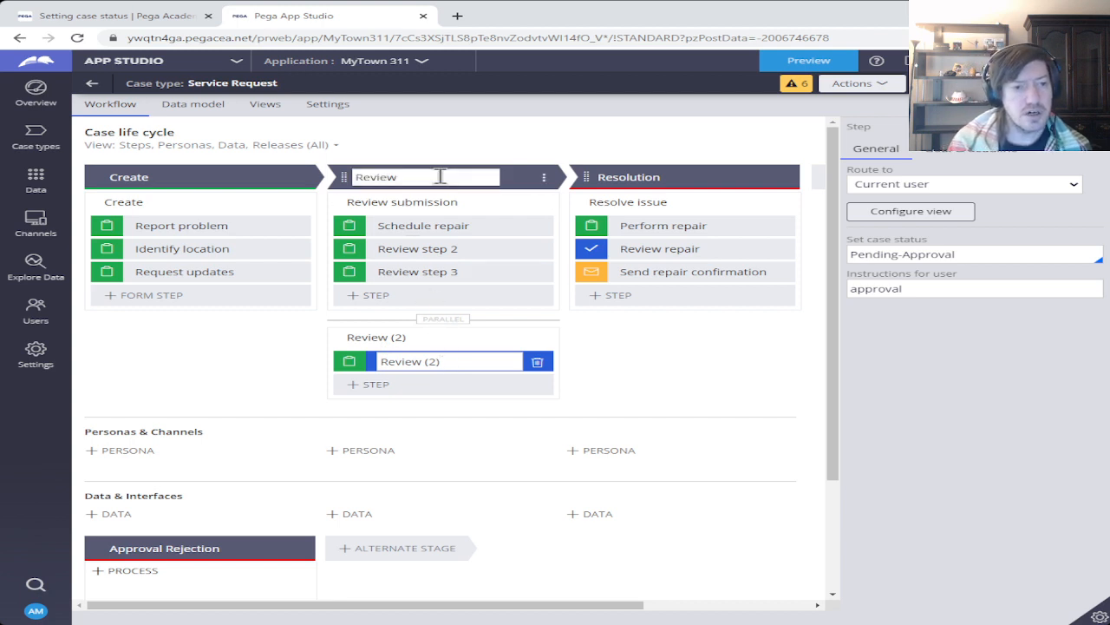
- Set the Review stage's case status on stage entry to In Build
{"action": "left_click", "coordinate": [515, 185]}
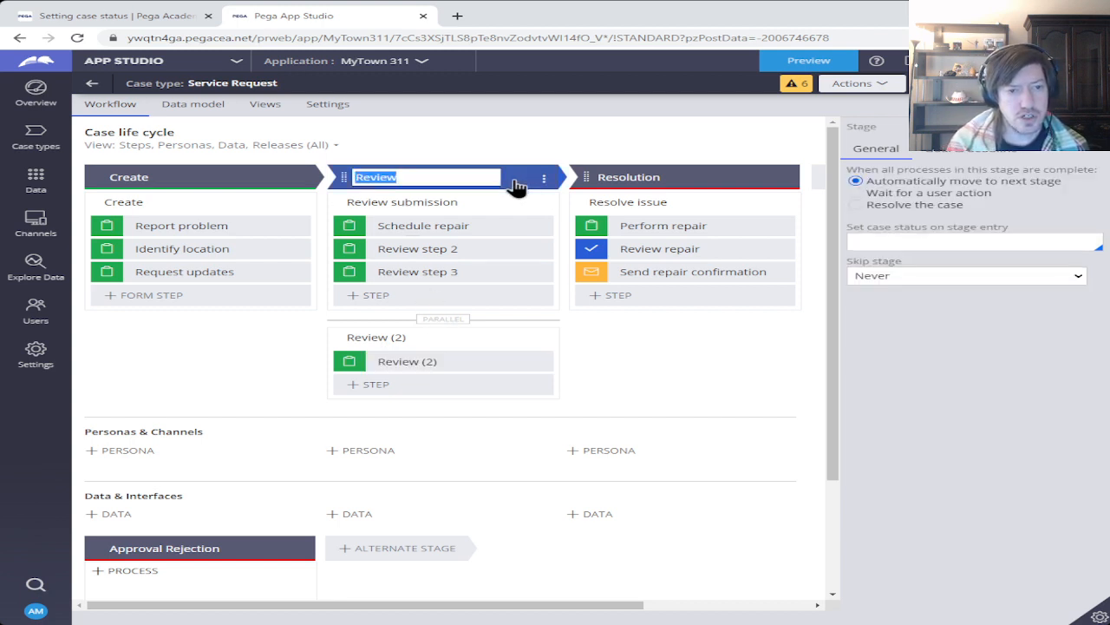
{"action": "left_click", "coordinate": [927, 242]}
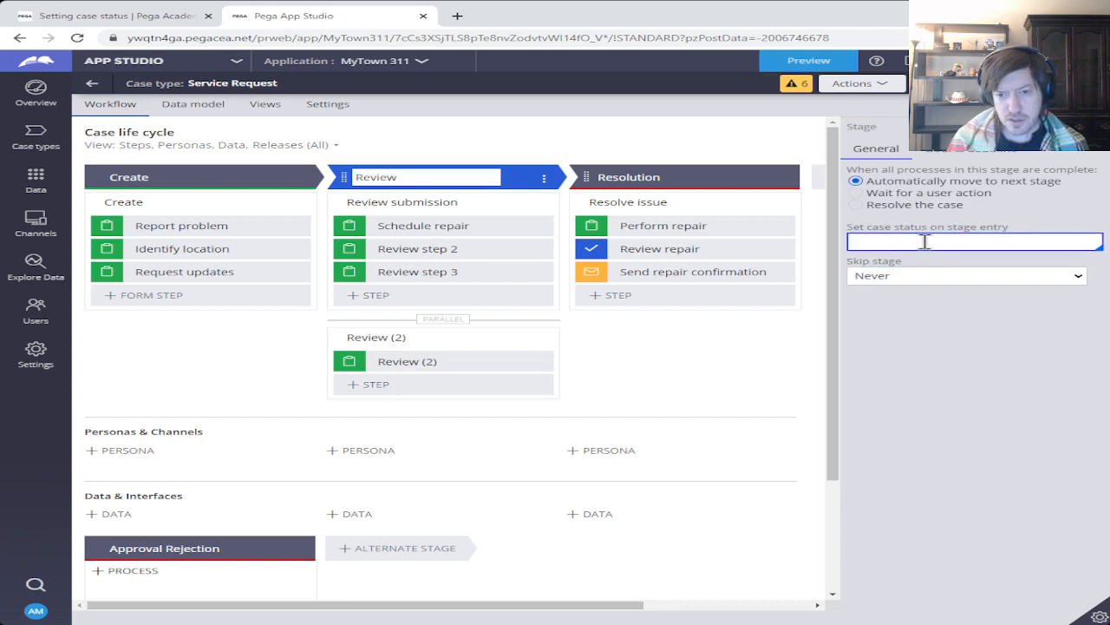
{"action": "left_click", "coordinate": [925, 242]}
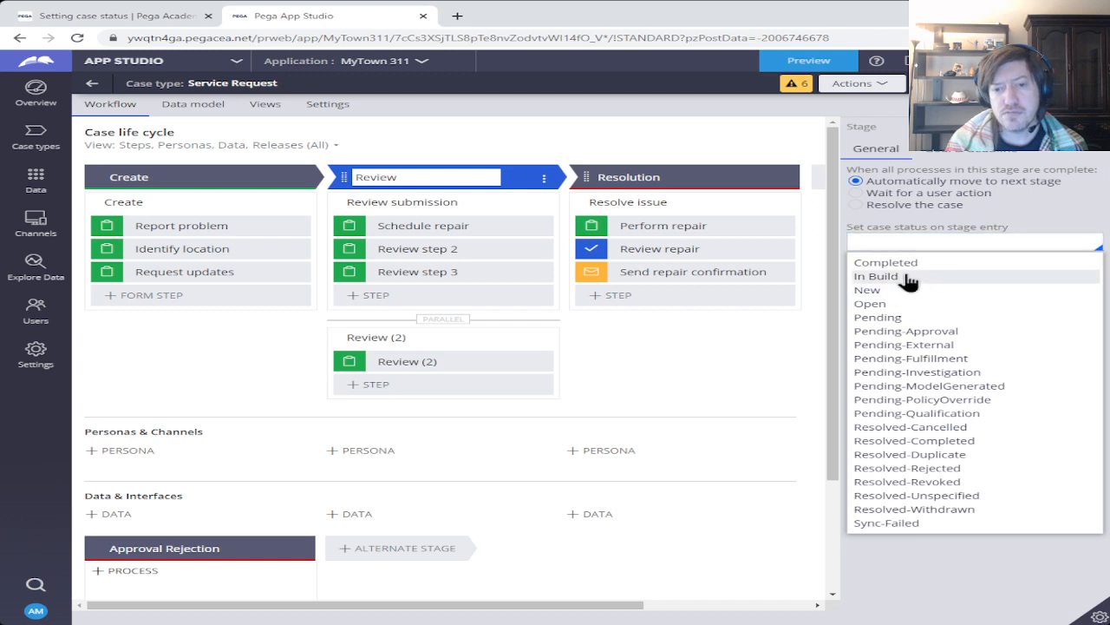
{"action": "left_click", "coordinate": [988, 276]}
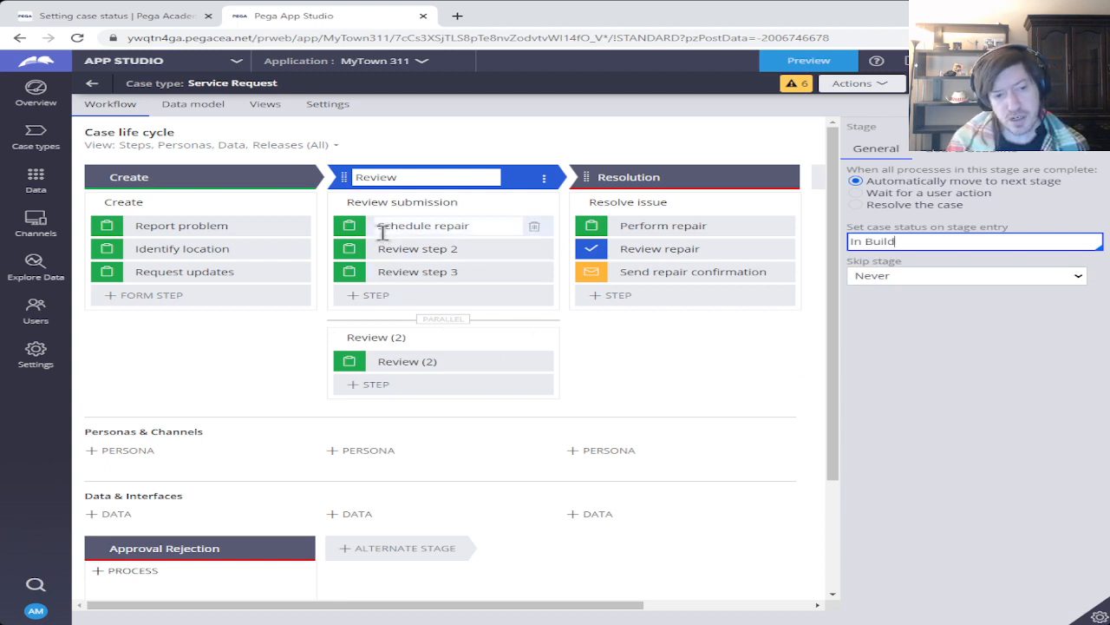
- Compare the case status and user instructions of Schedule repair, Review step 2, Review step 3 and the parallel process step
{"action": "left_click", "coordinate": [356, 226]}
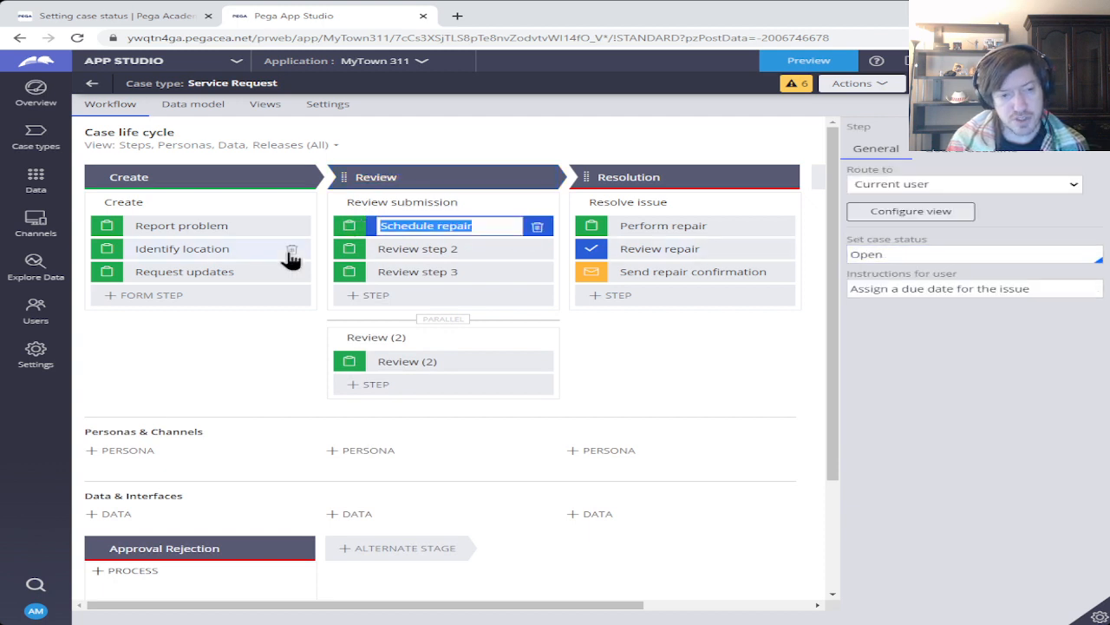
{"action": "left_click", "coordinate": [356, 250]}
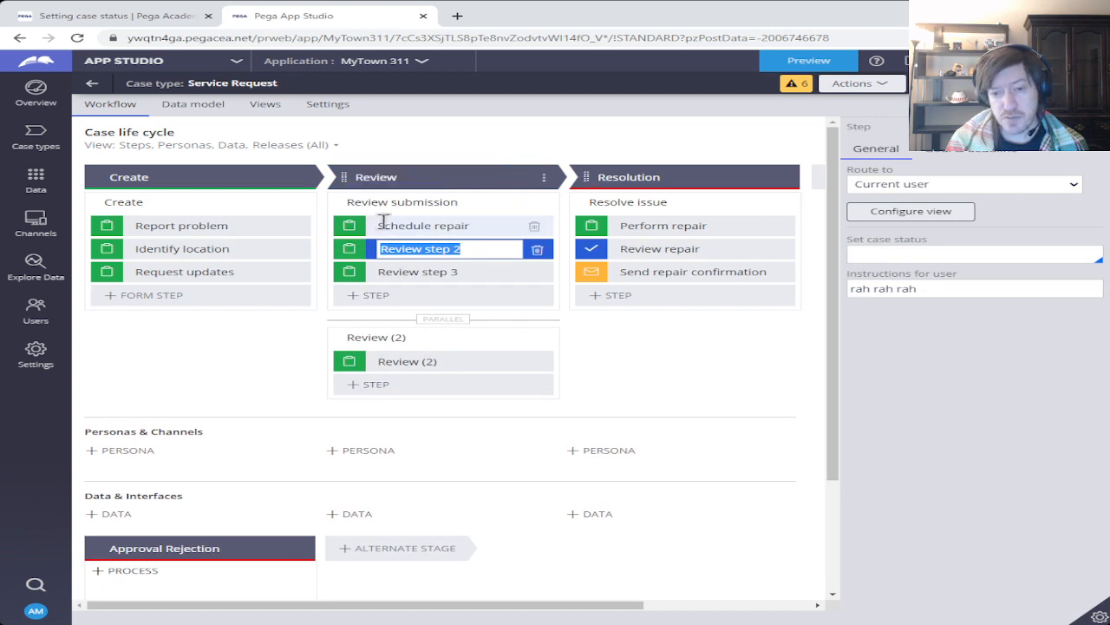
{"action": "left_click", "coordinate": [354, 271]}
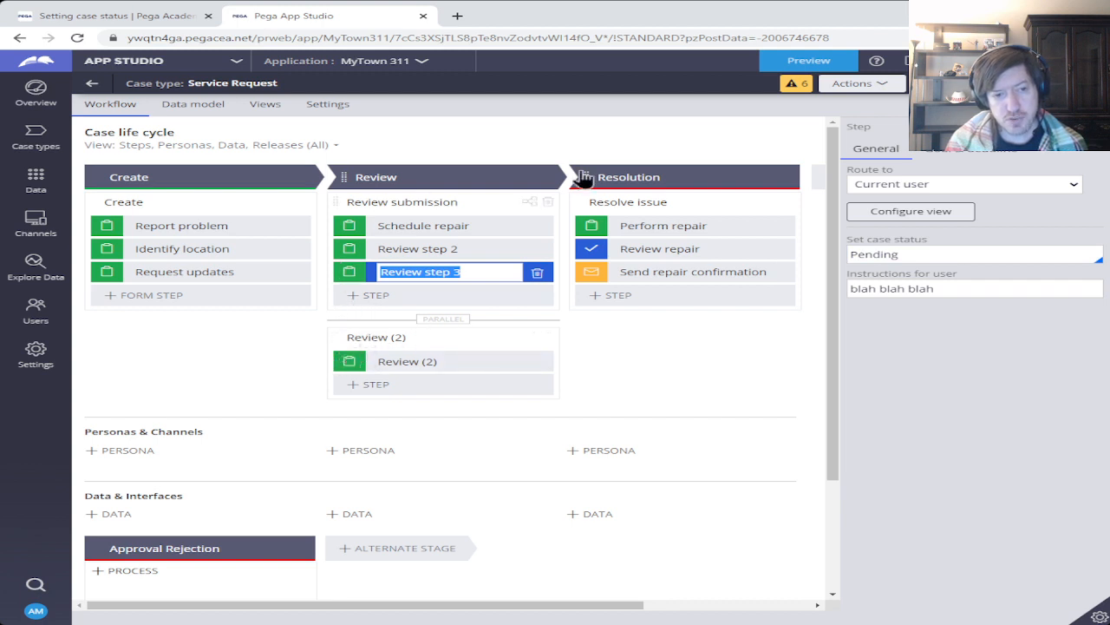
{"action": "left_click", "coordinate": [350, 361]}
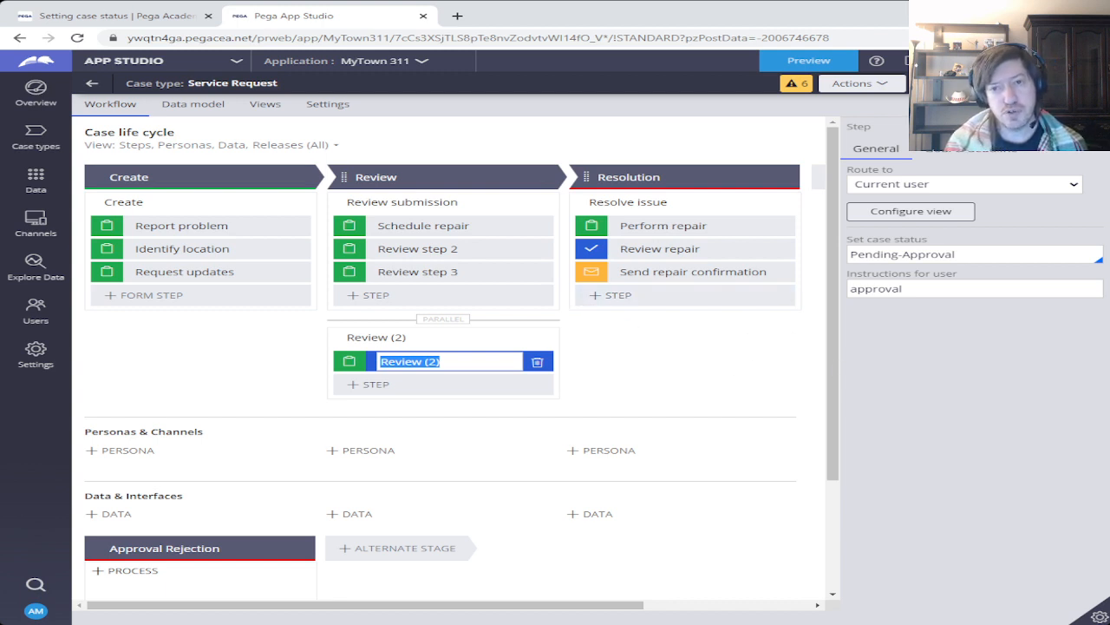
- Run a new Service Request case and advance it through the Report problem, Identify location and Request updates steps
{"action": "left_click", "coordinate": [941, 84]}
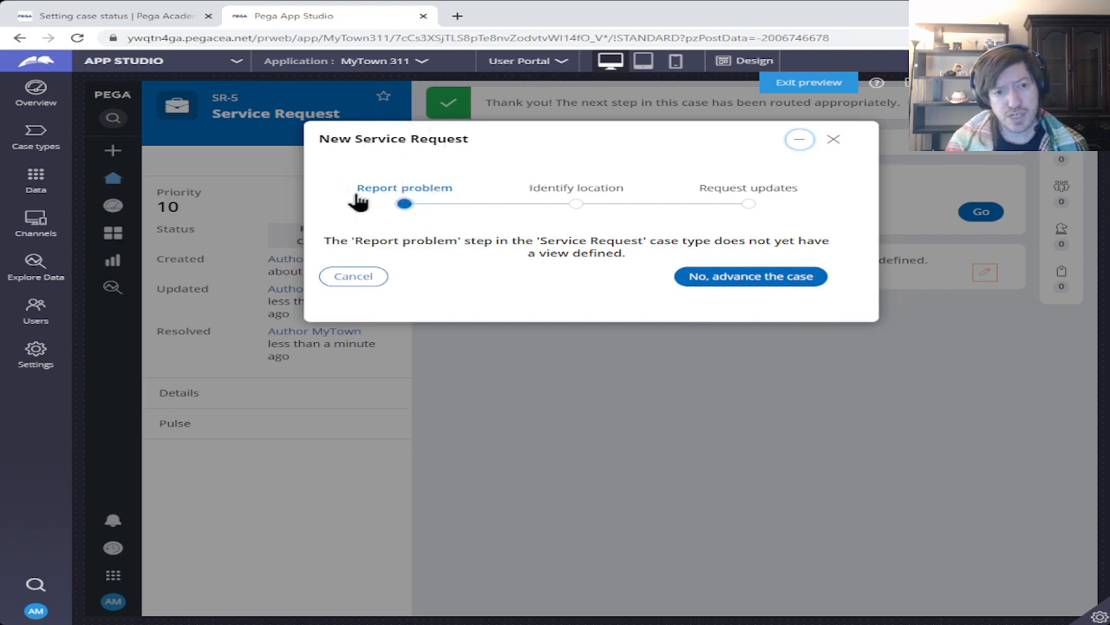
{"action": "left_click", "coordinate": [740, 285]}
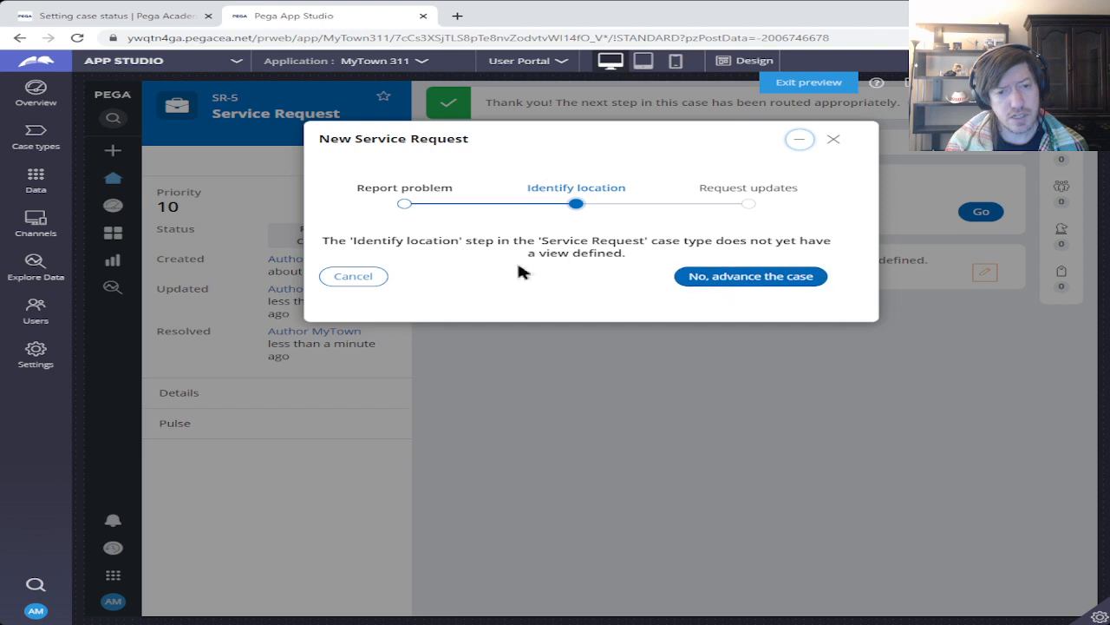
{"action": "left_click", "coordinate": [775, 278]}
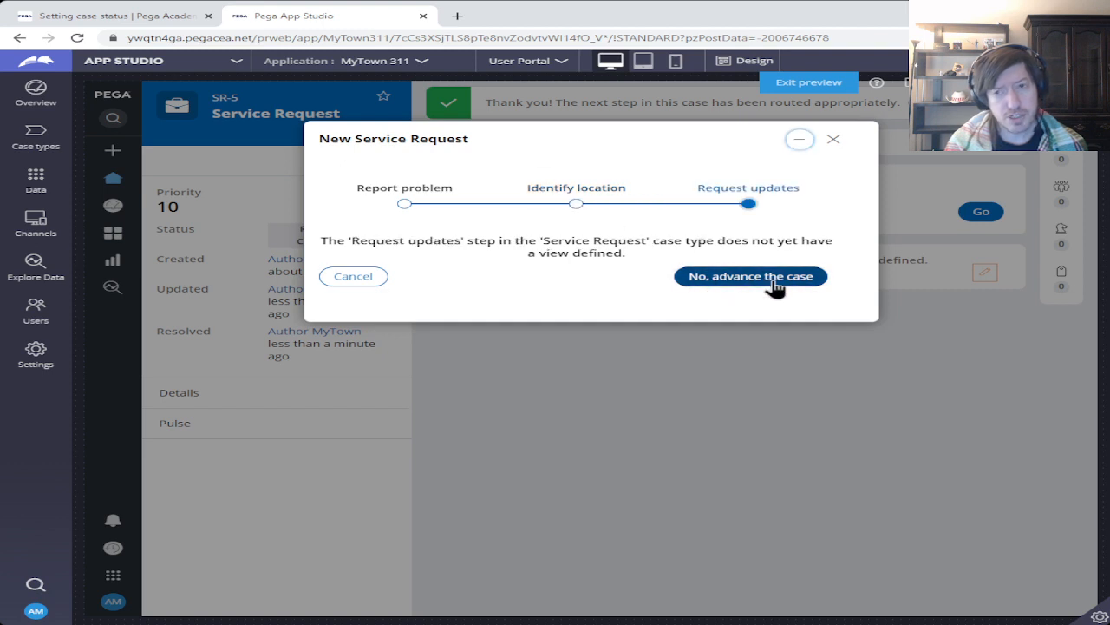
{"action": "left_click", "coordinate": [773, 281]}
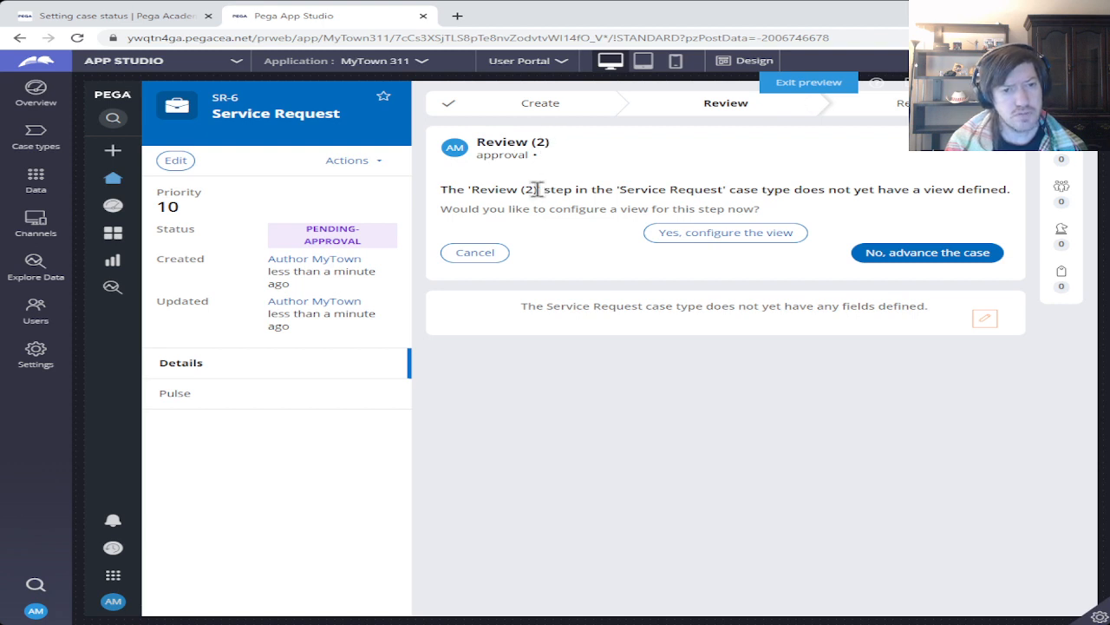
- Advance the running case past the parallel review step and the Schedule repair step
{"action": "double_click", "coordinate": [506, 155]}
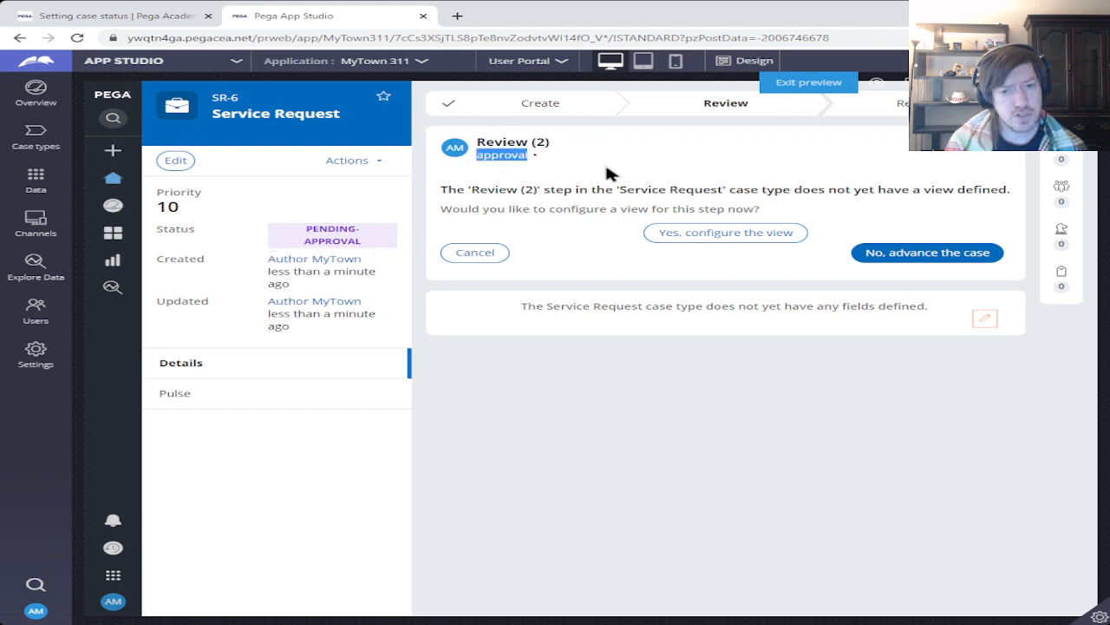
{"action": "left_click", "coordinate": [935, 262]}
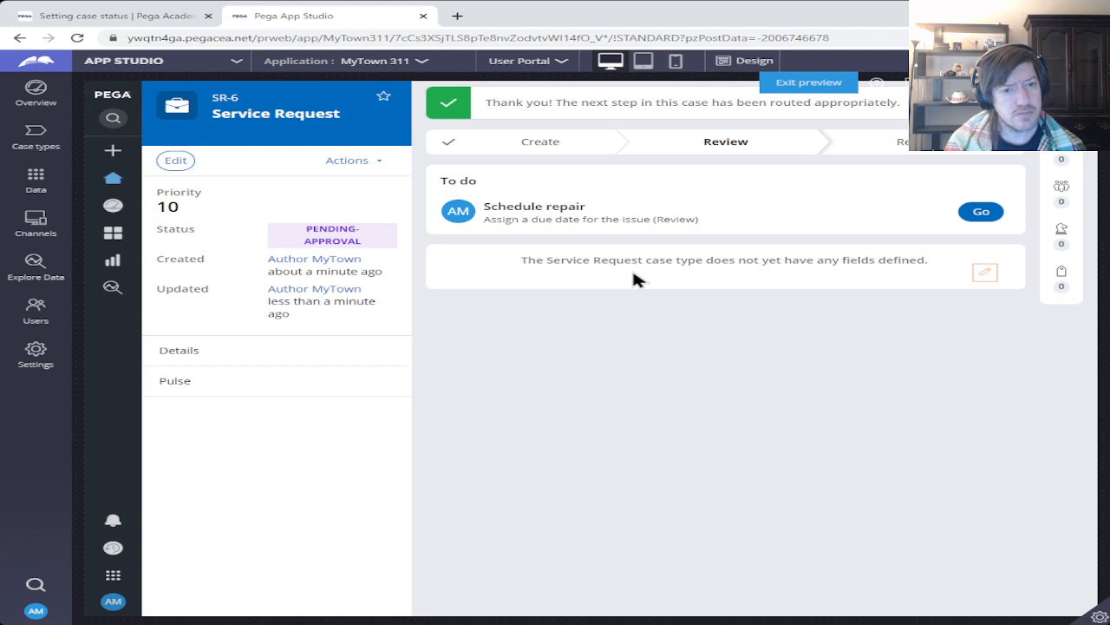
{"action": "left_click", "coordinate": [983, 216]}
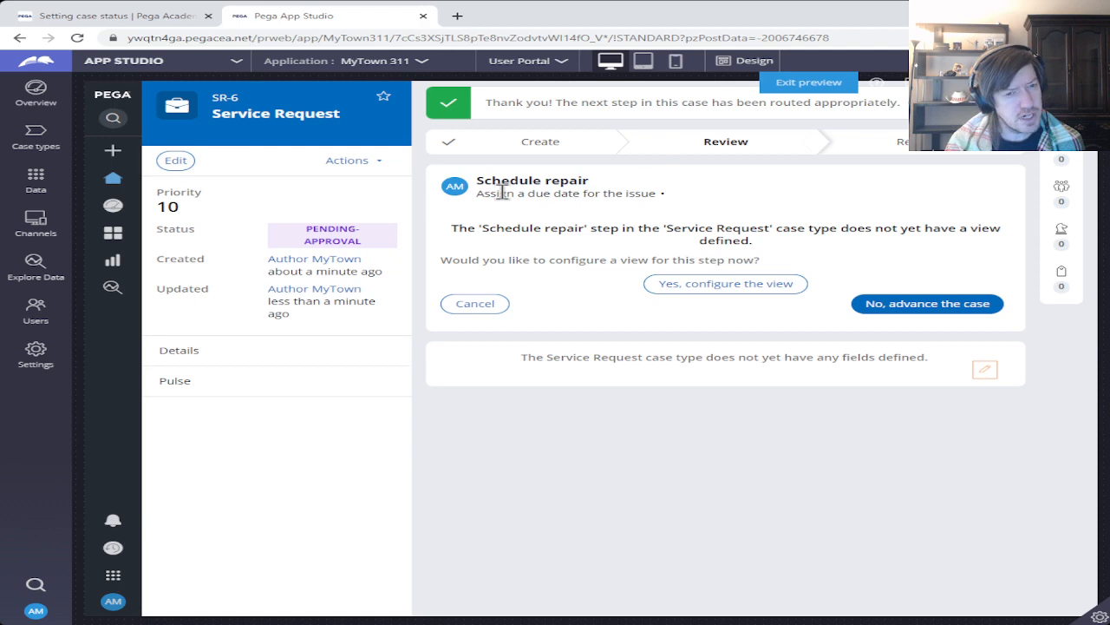
{"action": "left_click", "coordinate": [924, 308]}
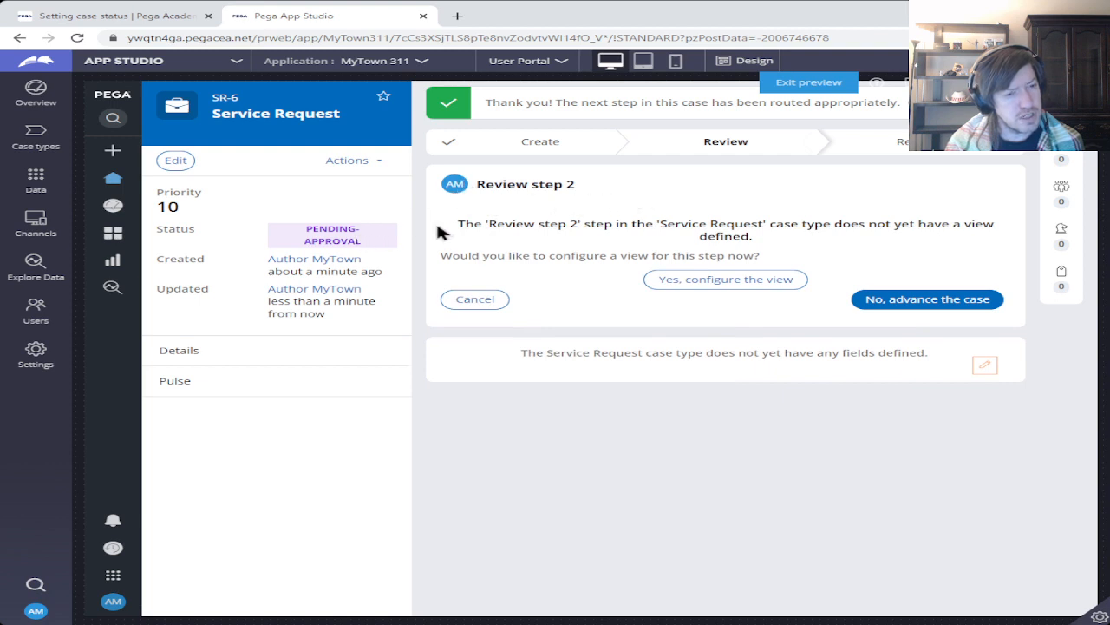
- Advance the running case past Review step 2, Review step 3 and Perform repair, then approve it and exit the preview
{"action": "left_click", "coordinate": [959, 300]}
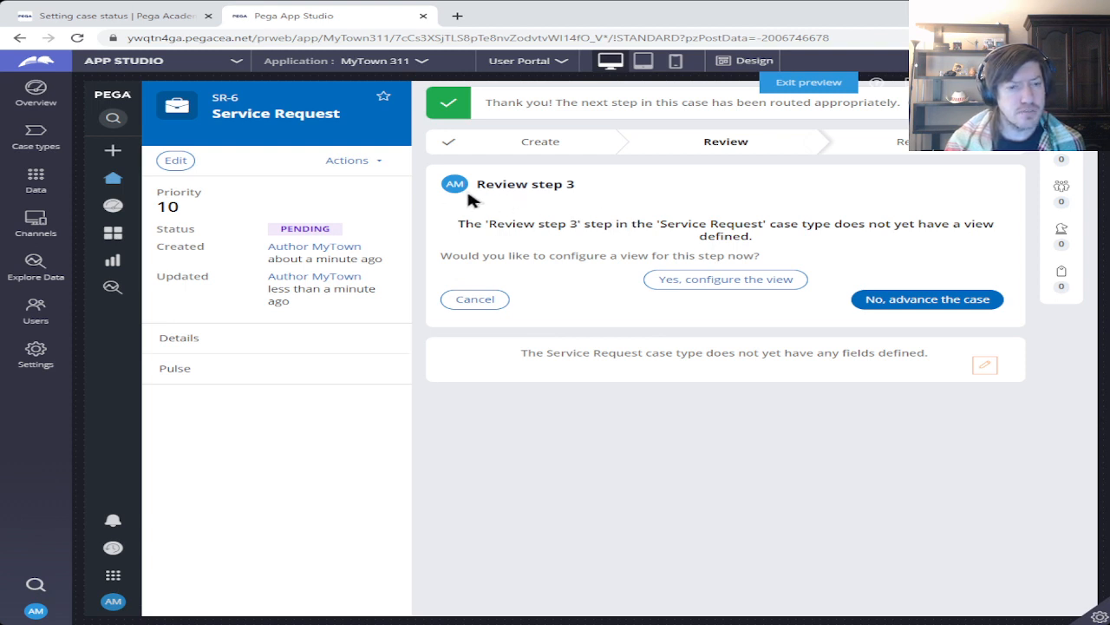
{"action": "left_click", "coordinate": [935, 300]}
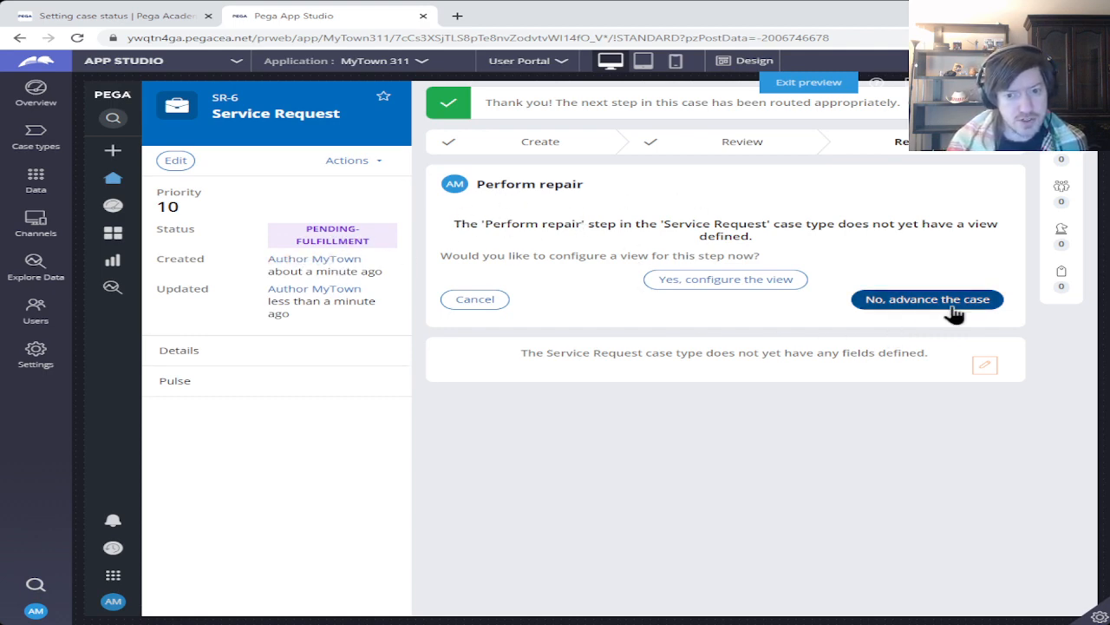
{"action": "left_click", "coordinate": [890, 300]}
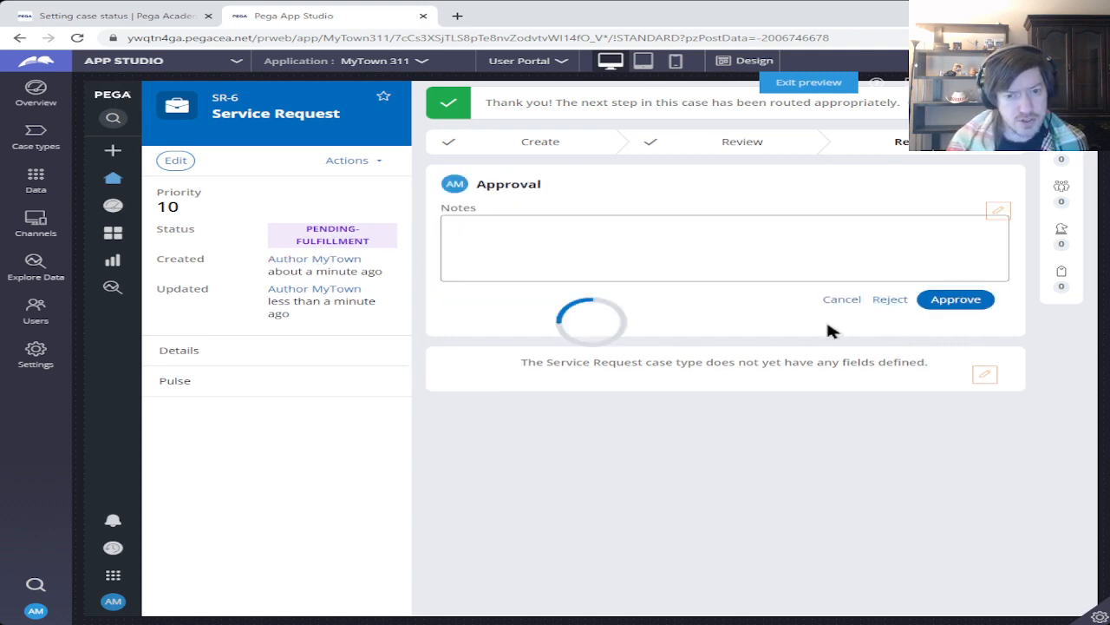
{"action": "left_click", "coordinate": [956, 299]}
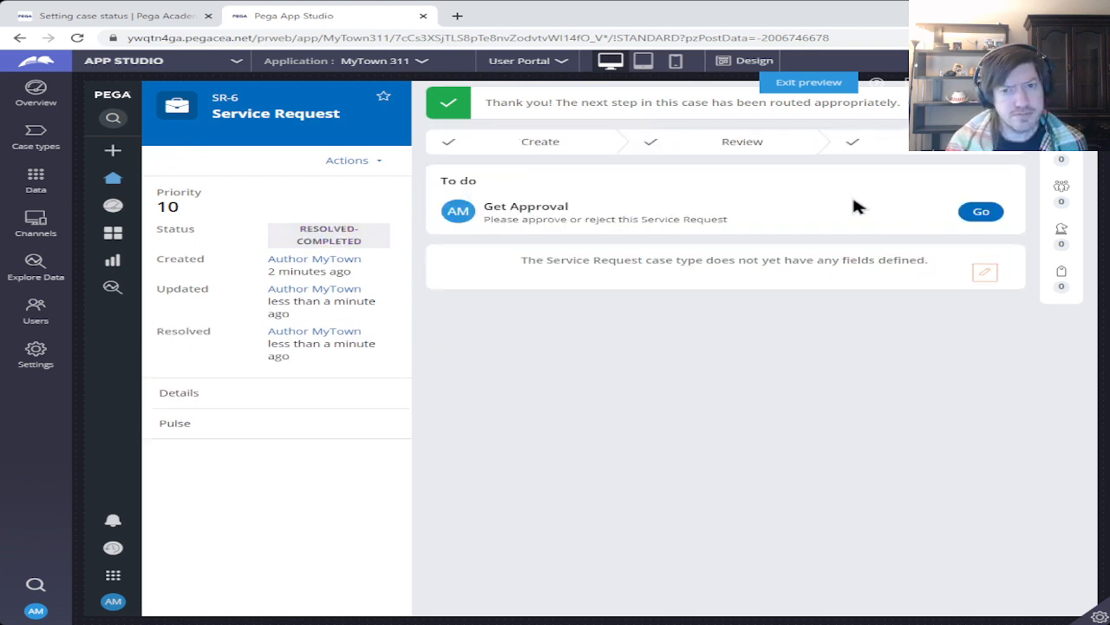
{"action": "left_click", "coordinate": [802, 82]}
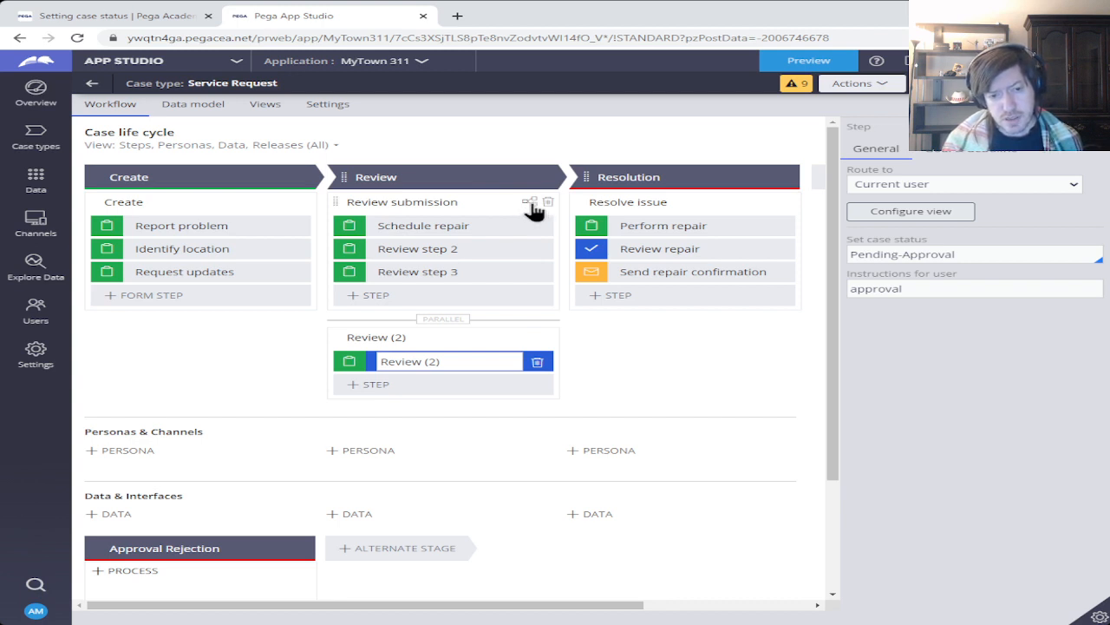
- Examine the Review submission process flow and the Review stage's options for adding regular and parallel processes
{"action": "left_click", "coordinate": [530, 203]}
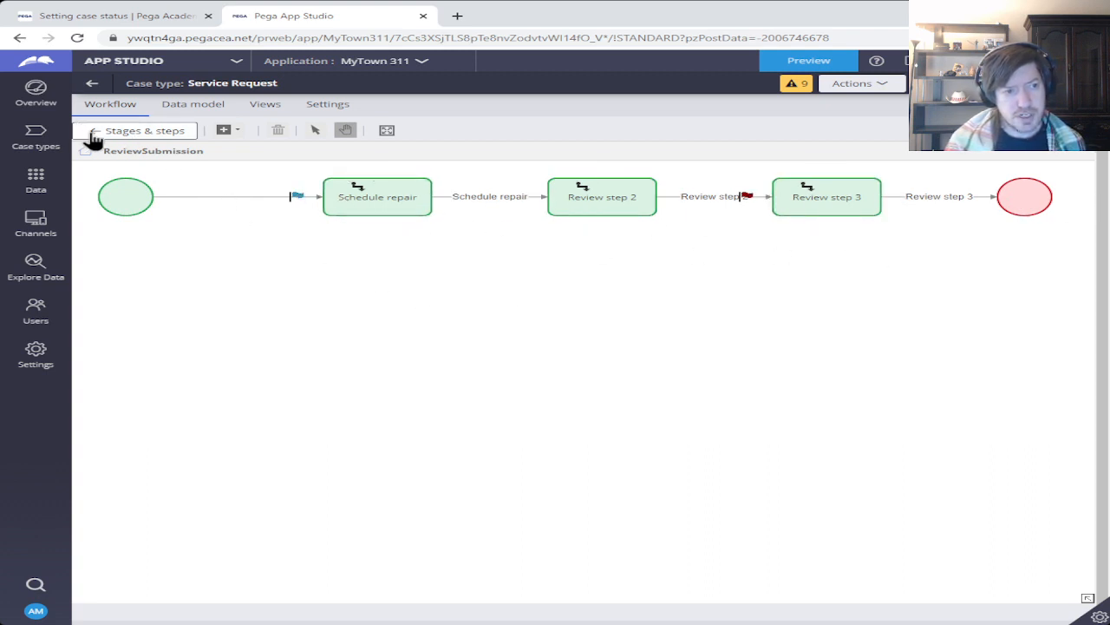
{"action": "left_click", "coordinate": [117, 139]}
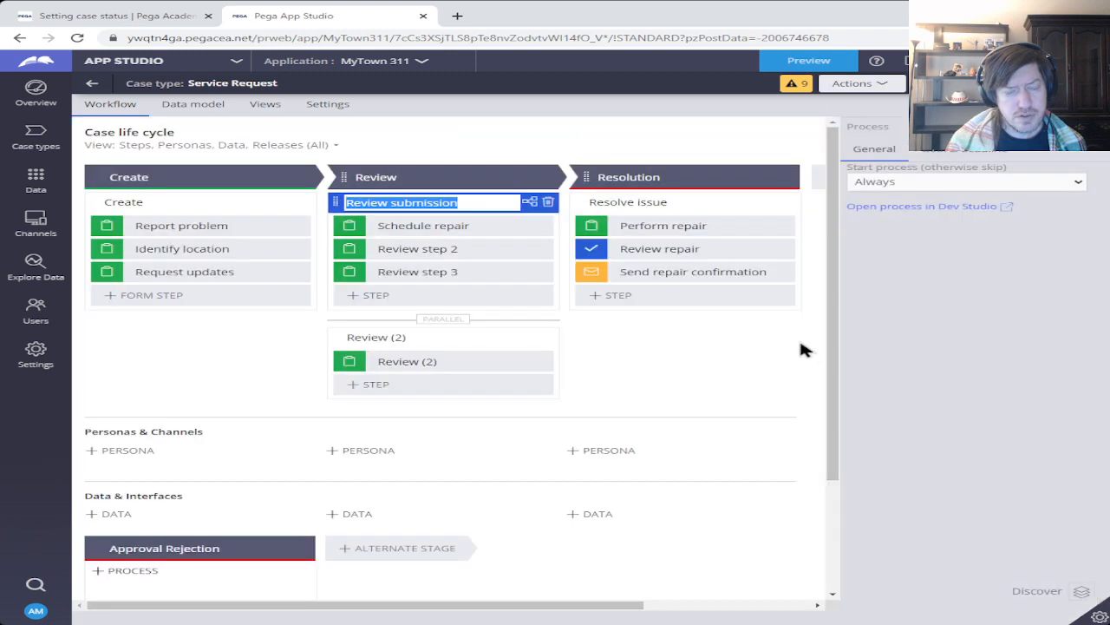
{"action": "left_click", "coordinate": [522, 177]}
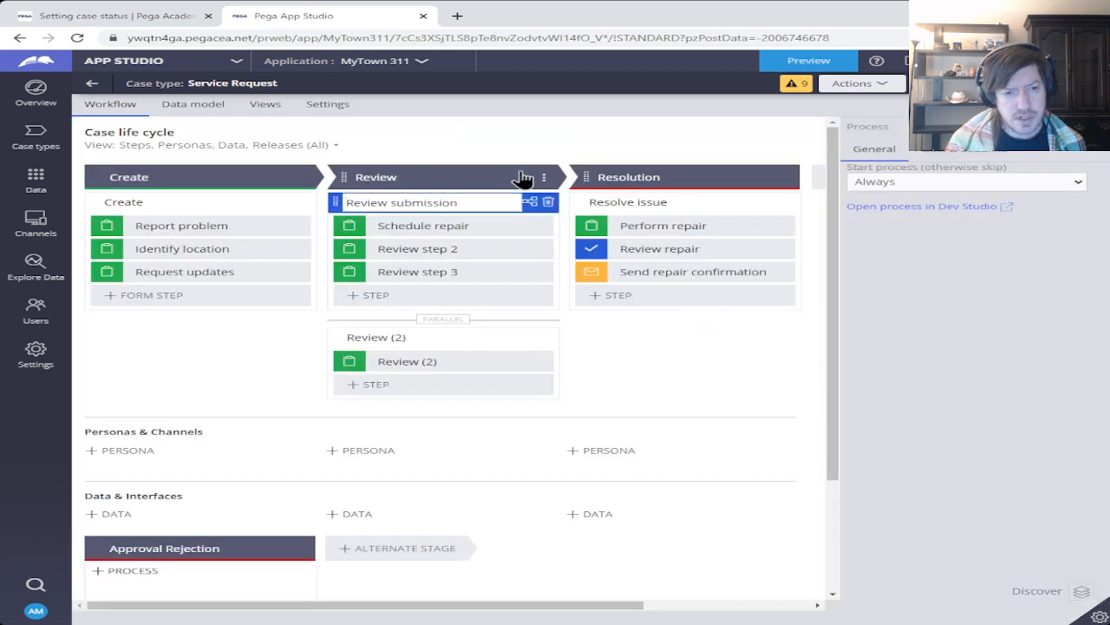
{"action": "left_click", "coordinate": [524, 177]}
{"action": "left_click", "coordinate": [545, 178]}
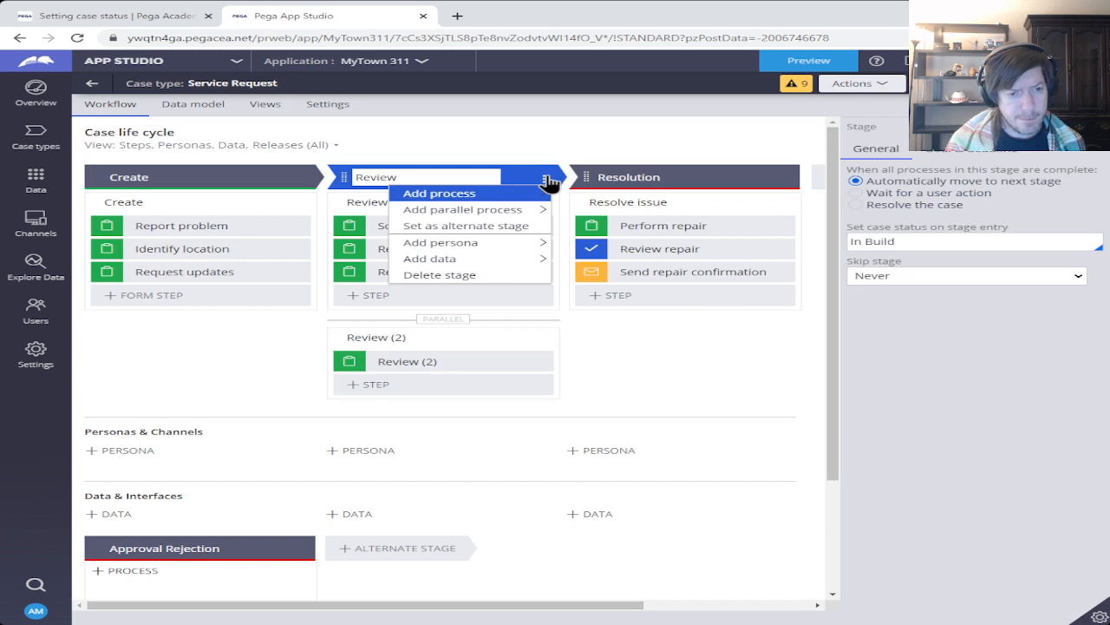
{"action": "mouse_move", "coordinate": [510, 215]}
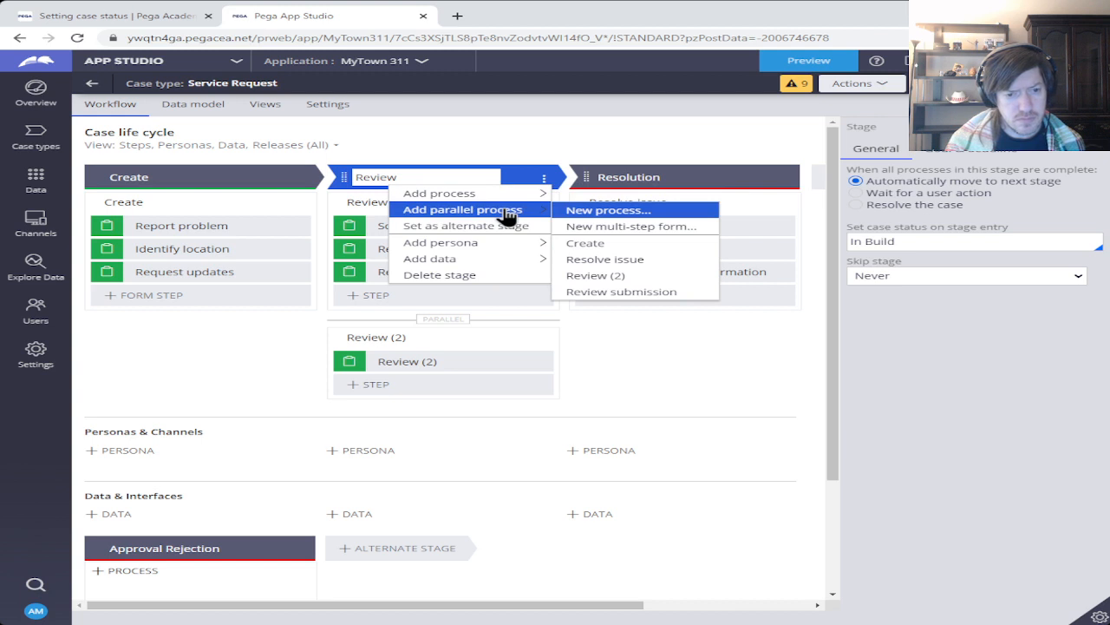
{"action": "mouse_move", "coordinate": [500, 197]}
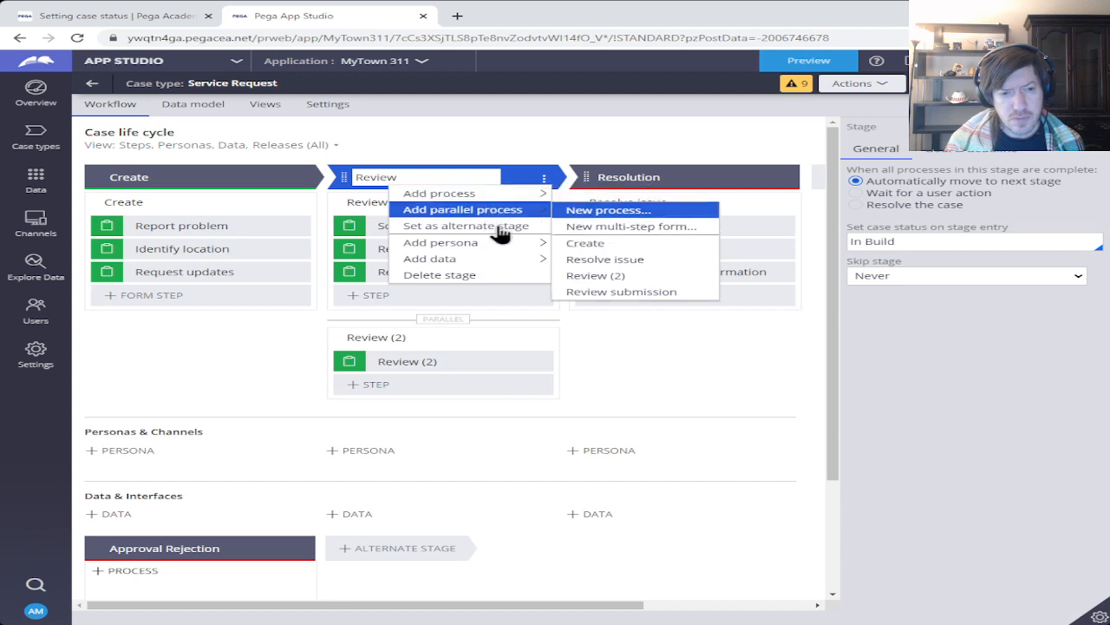
{"action": "mouse_move", "coordinate": [503, 249]}
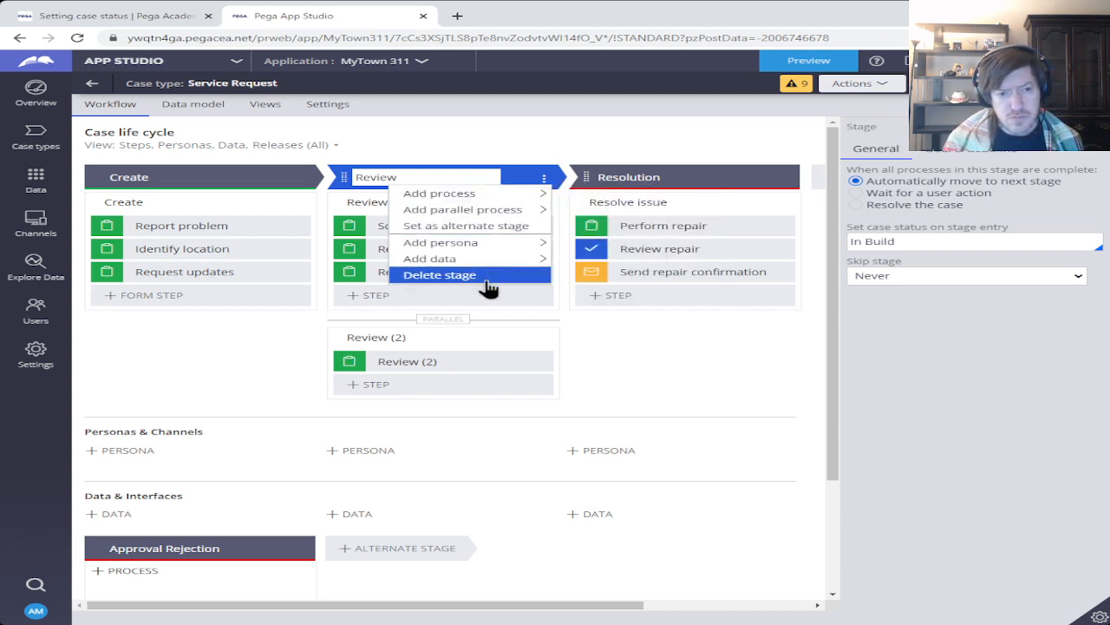
{"action": "left_click", "coordinate": [574, 355]}
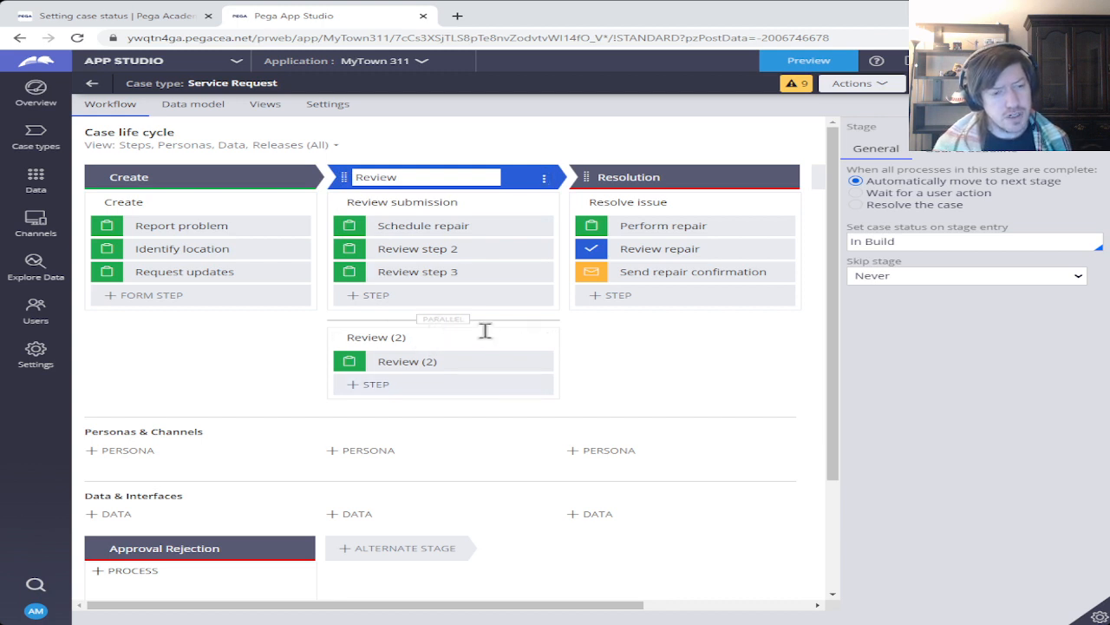
- Compare the parallel Review (2) process and its step's case status settings with those of Schedule repair
{"action": "left_click", "coordinate": [530, 337]}
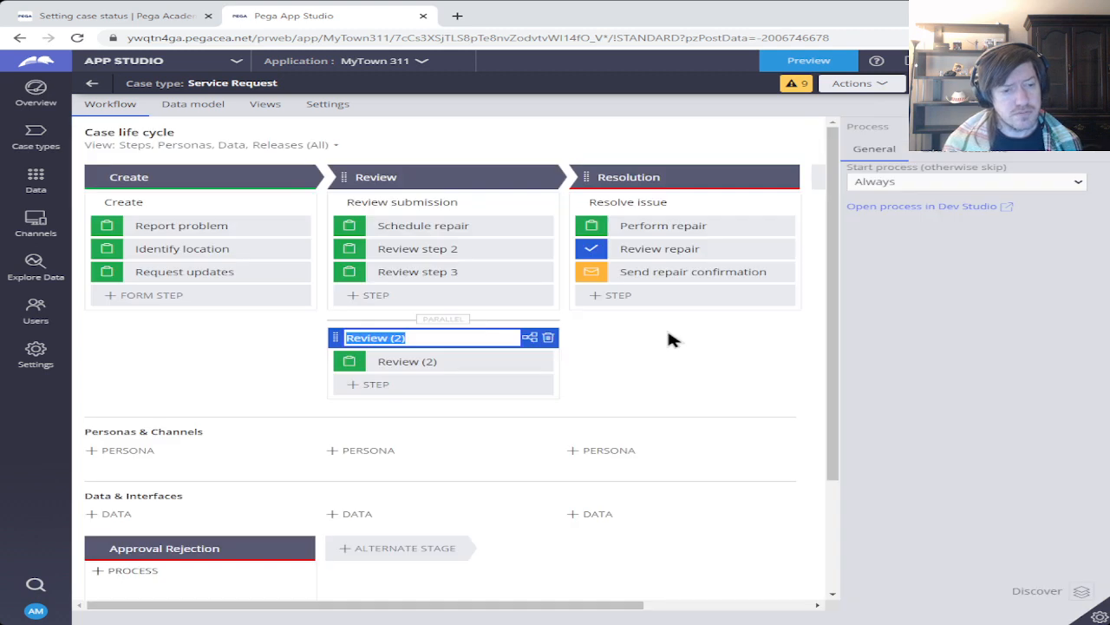
{"action": "left_click", "coordinate": [596, 343]}
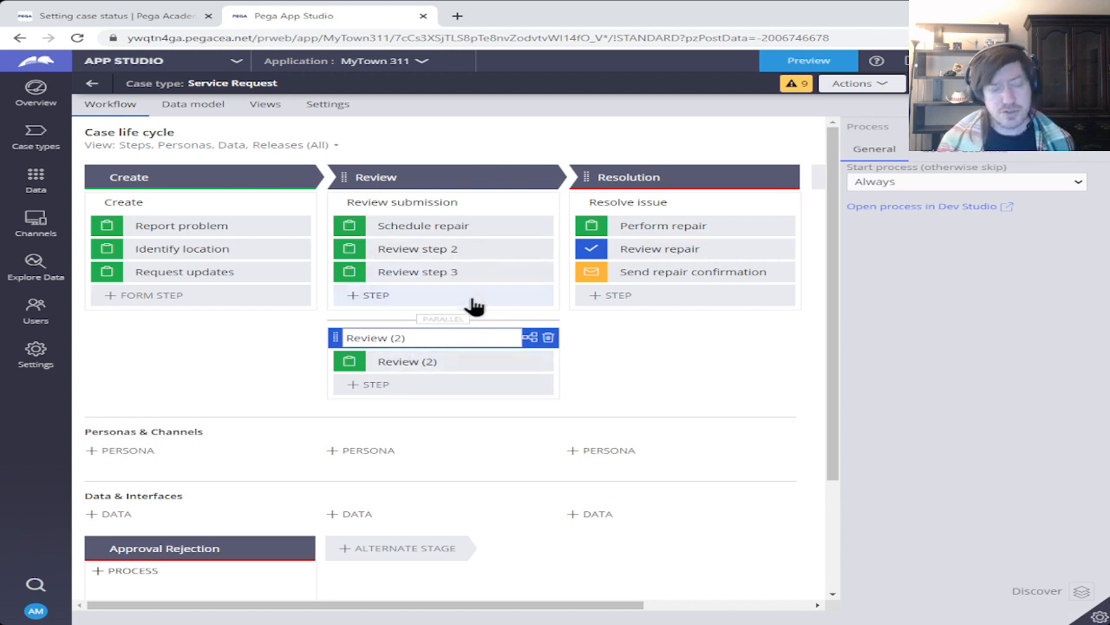
{"action": "left_click", "coordinate": [356, 360]}
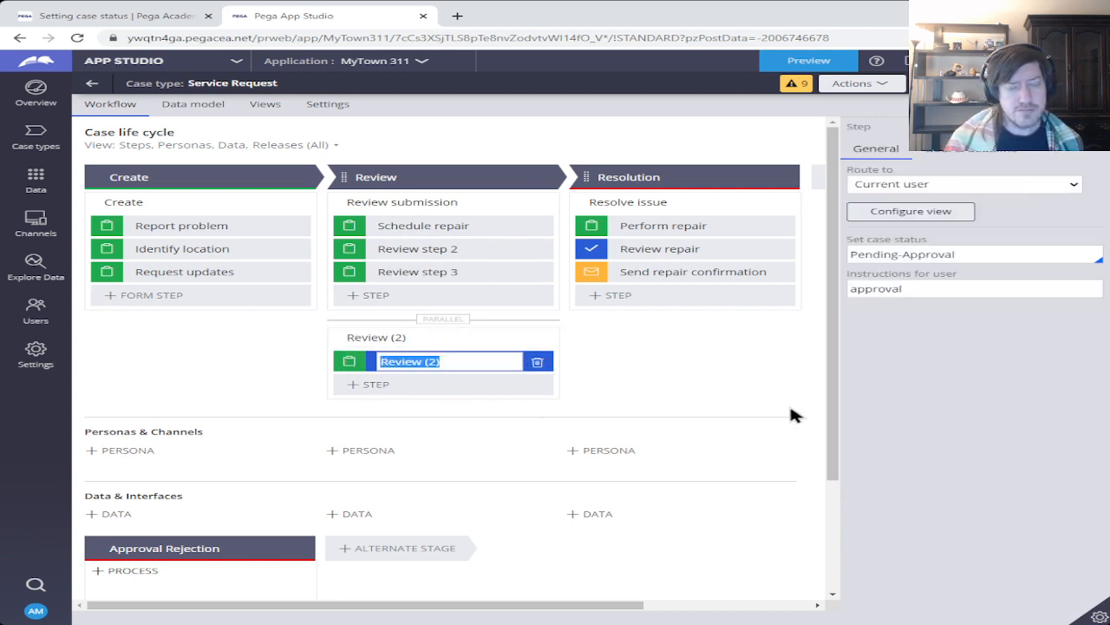
{"action": "left_click", "coordinate": [1029, 257]}
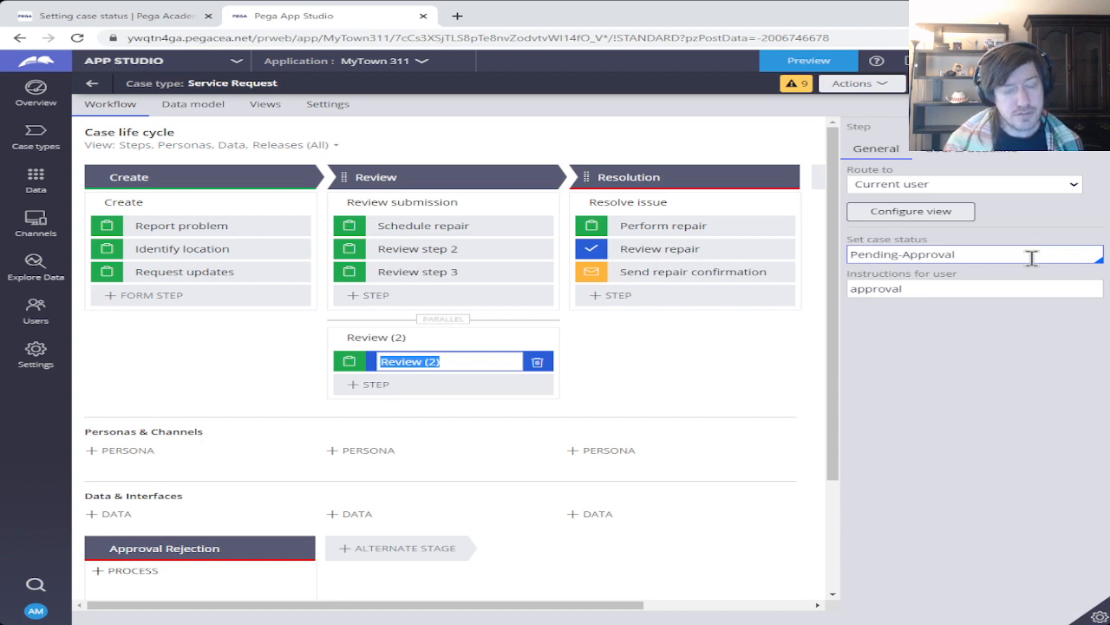
{"action": "left_click", "coordinate": [1031, 258]}
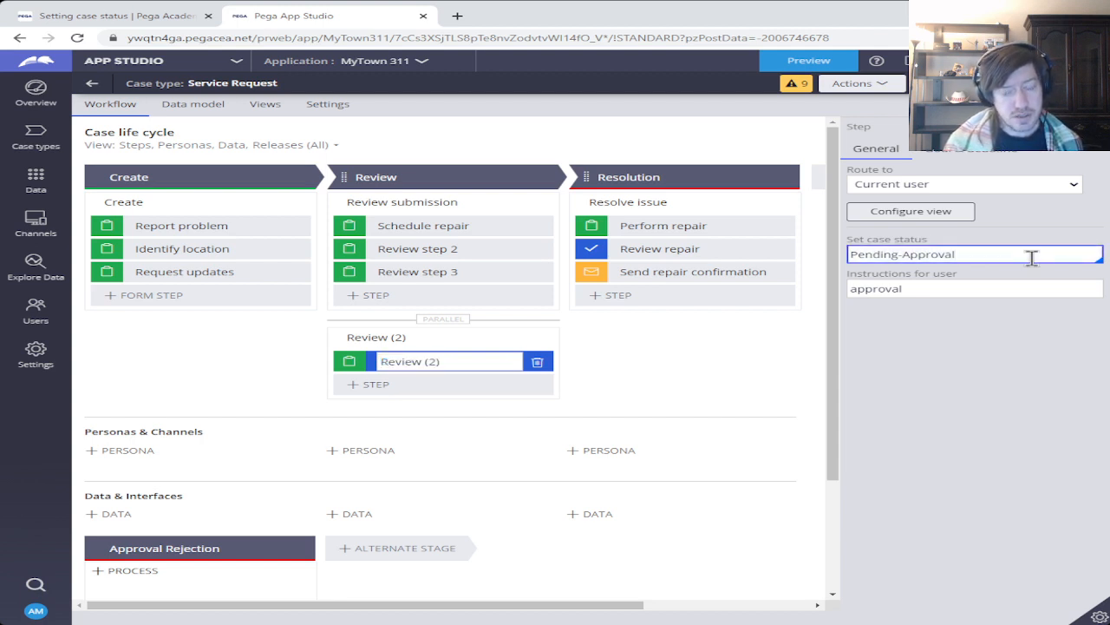
{"action": "left_click", "coordinate": [1033, 258]}
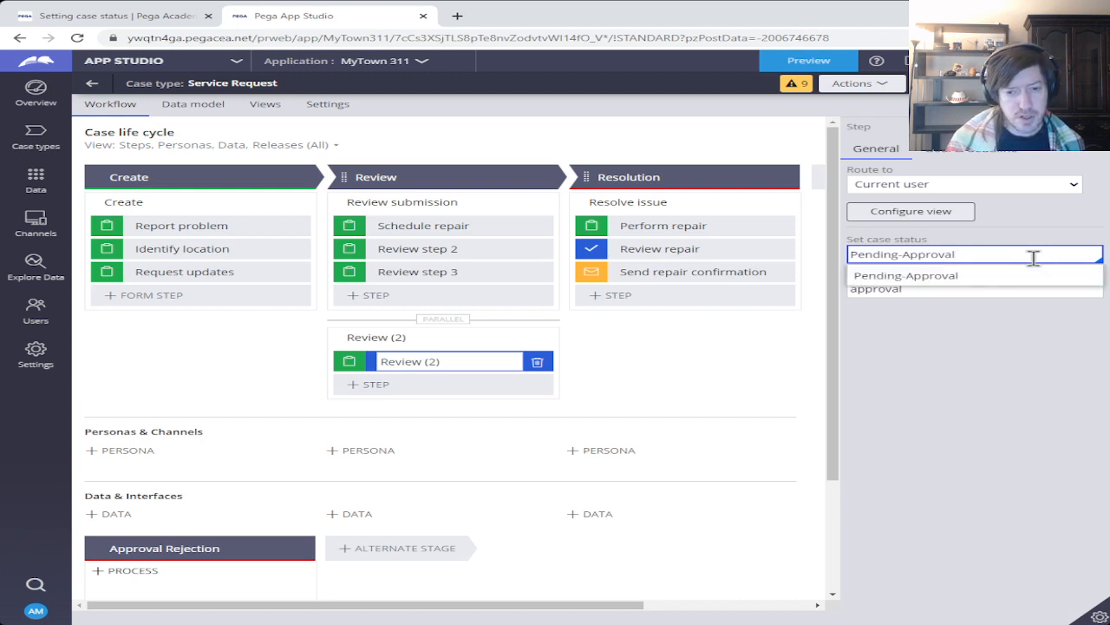
{"action": "left_click", "coordinate": [305, 339]}
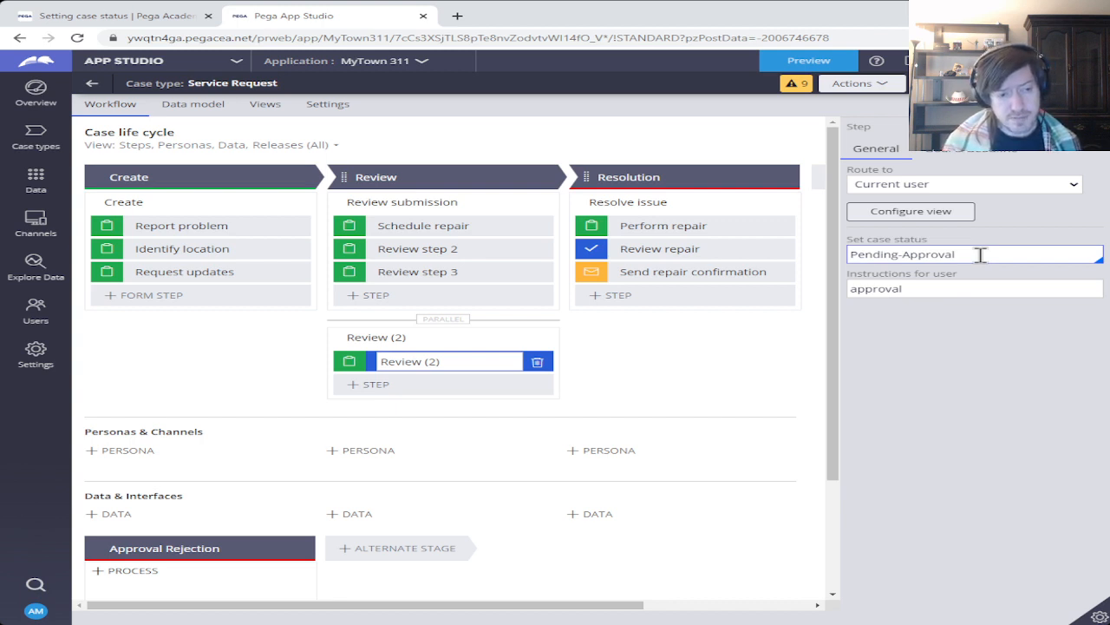
{"action": "left_click", "coordinate": [357, 225]}
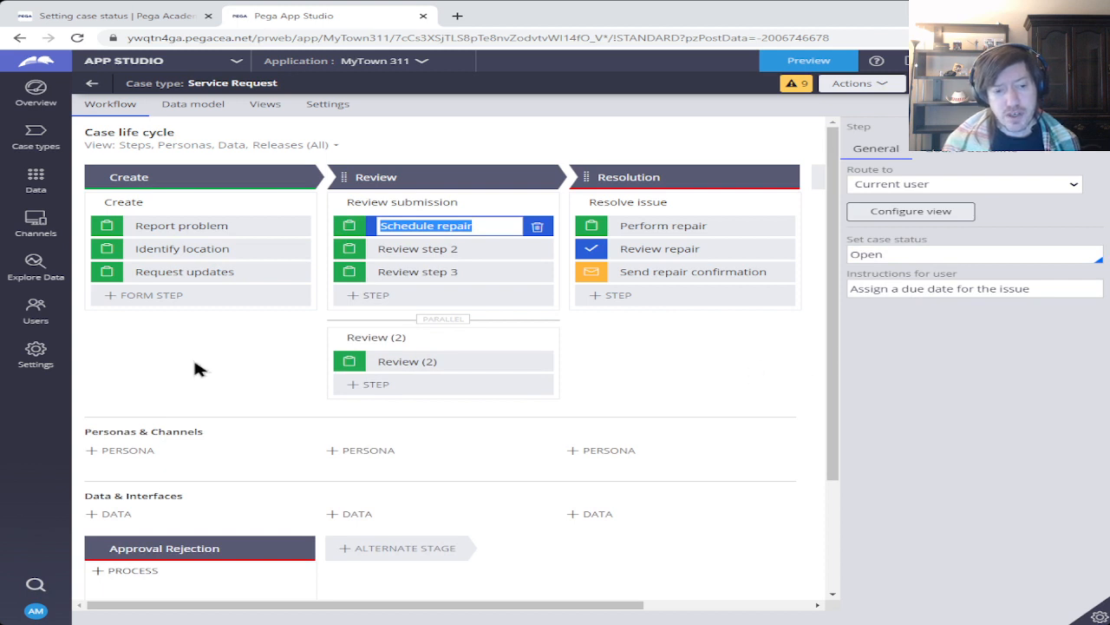
{"action": "left_click", "coordinate": [352, 362]}
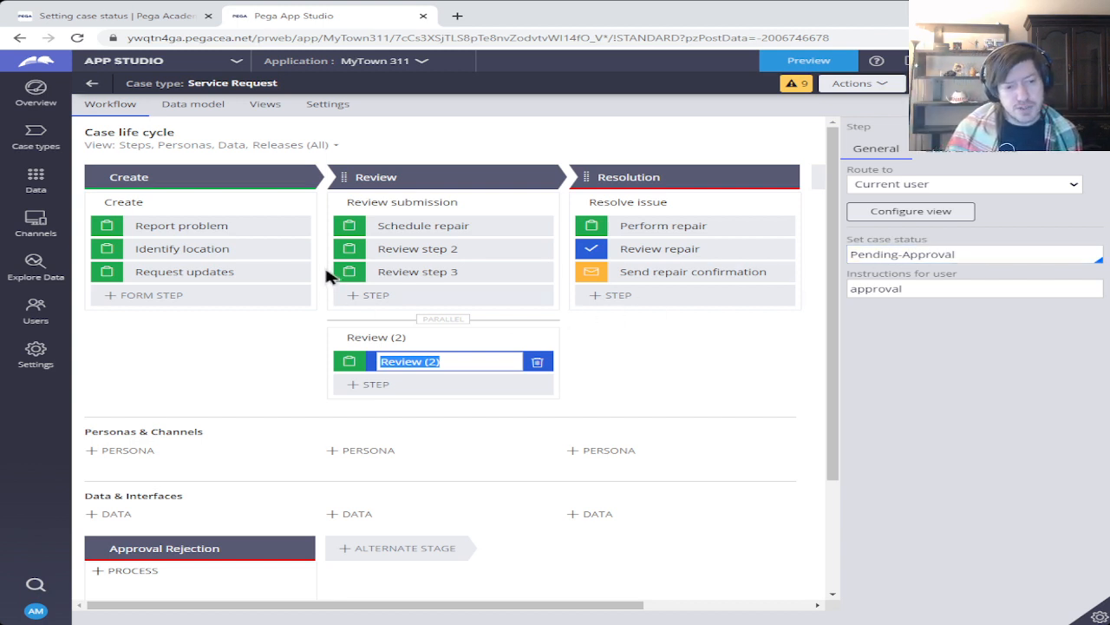
{"action": "left_click", "coordinate": [350, 223]}
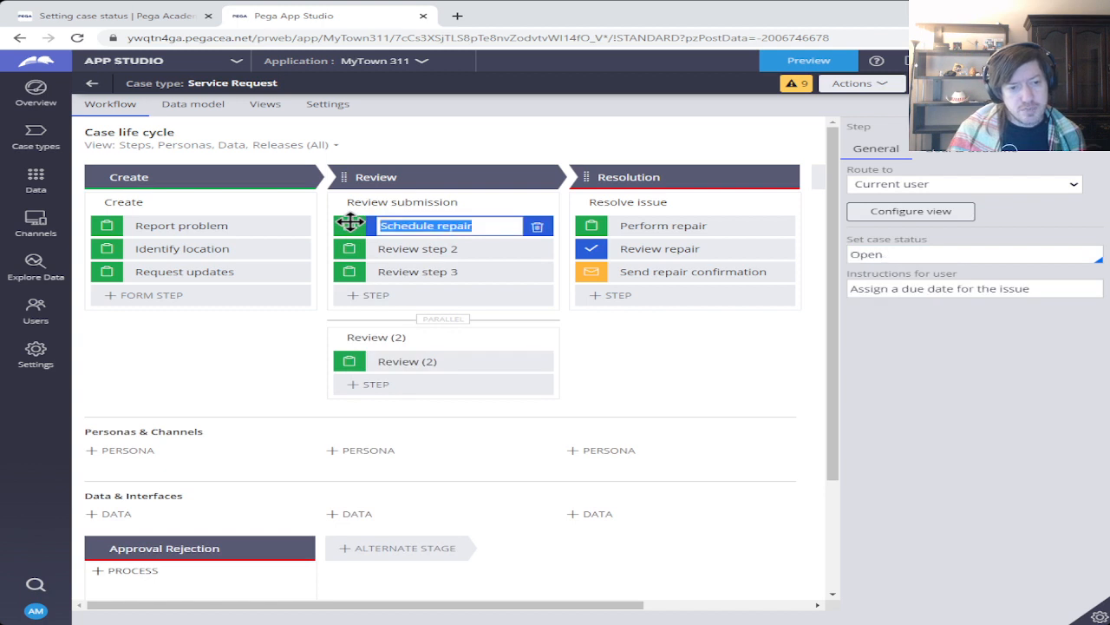
- Look through the case statuses offered for the Schedule repair step and select Open
{"action": "left_click", "coordinate": [885, 254]}
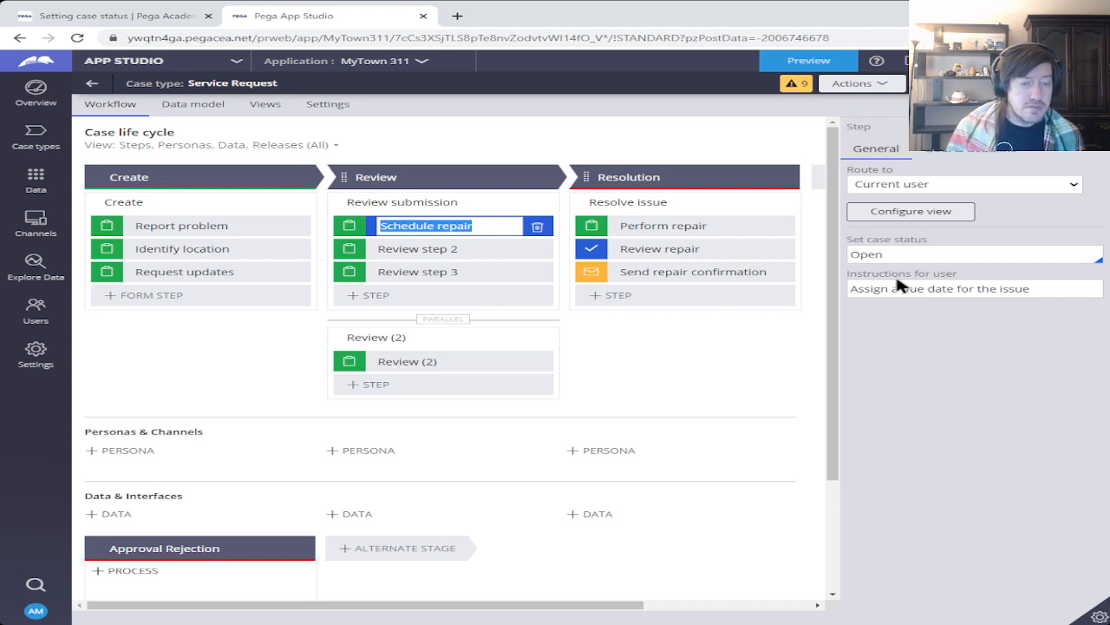
{"action": "double_click", "coordinate": [923, 251]}
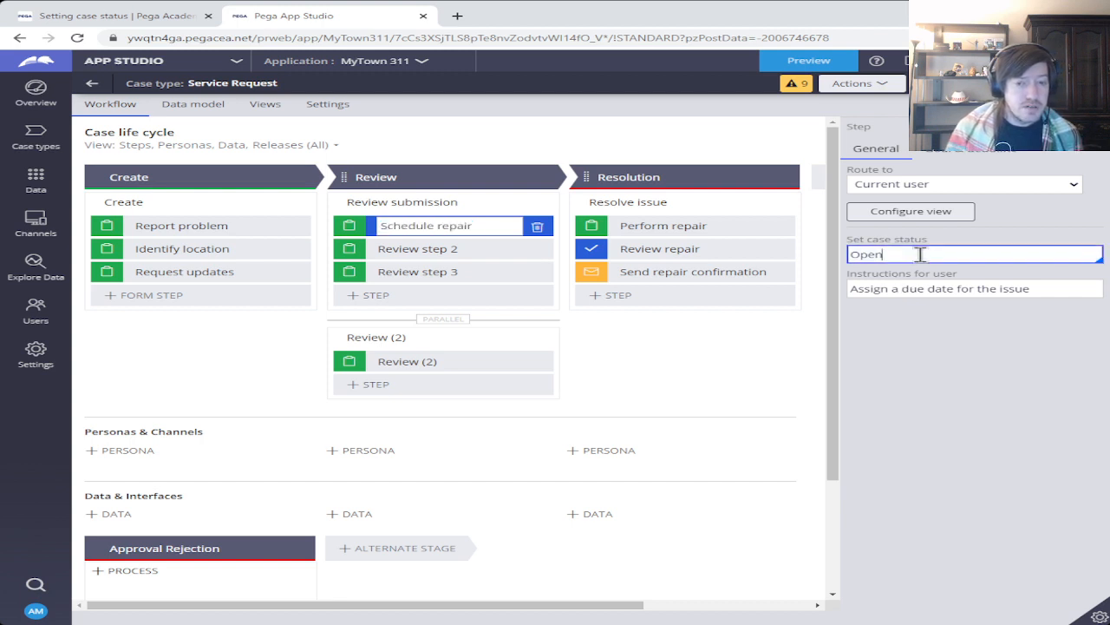
{"action": "key", "text": "BackSpace"}
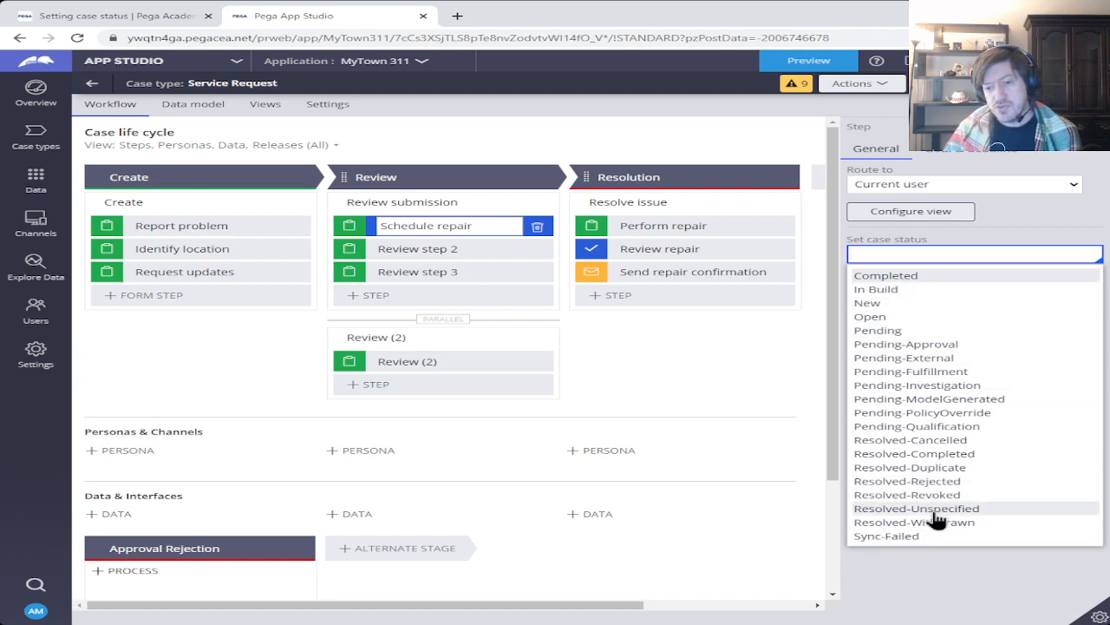
{"action": "left_click", "coordinate": [917, 318]}
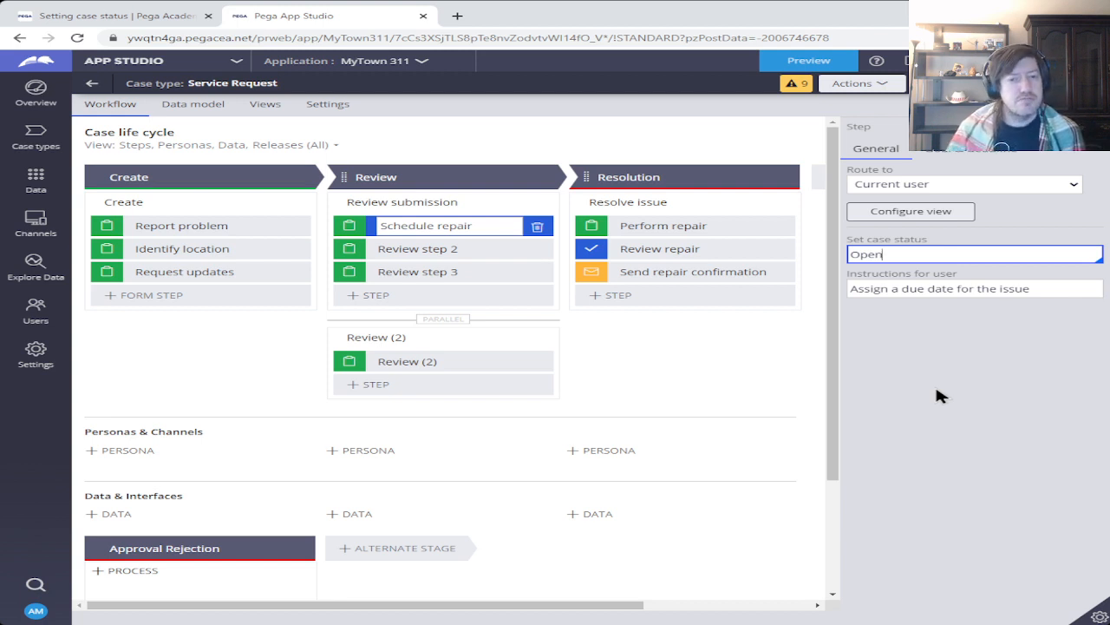
- Compare the settings of Review step 3, the parallel Review (2) step, Report problem and Send repair confirmation
{"action": "left_click", "coordinate": [345, 273]}
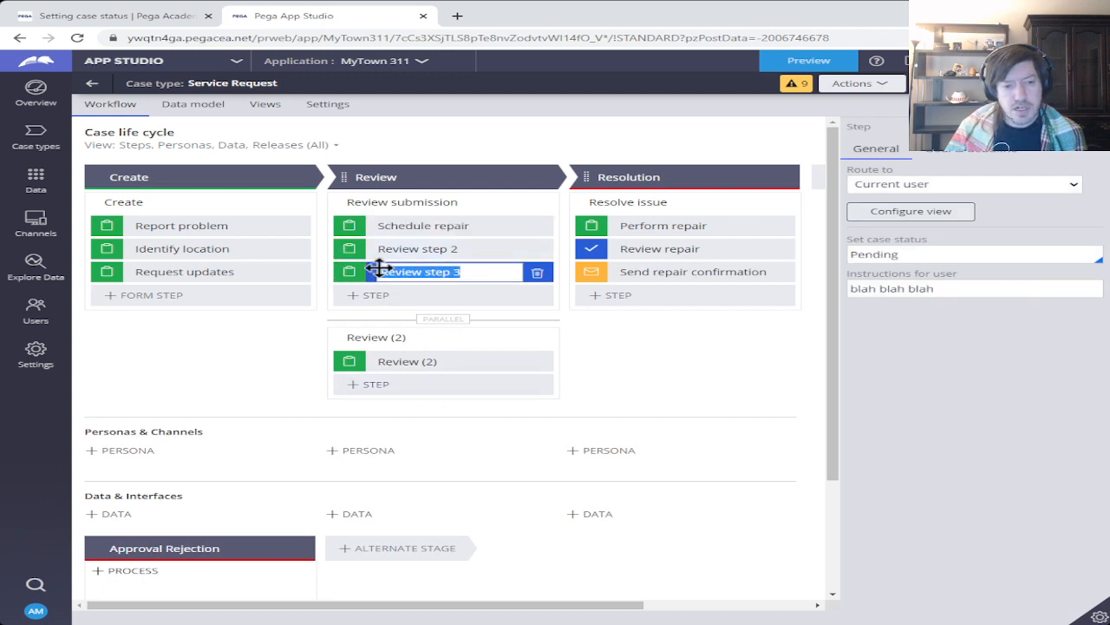
{"action": "left_click", "coordinate": [932, 253]}
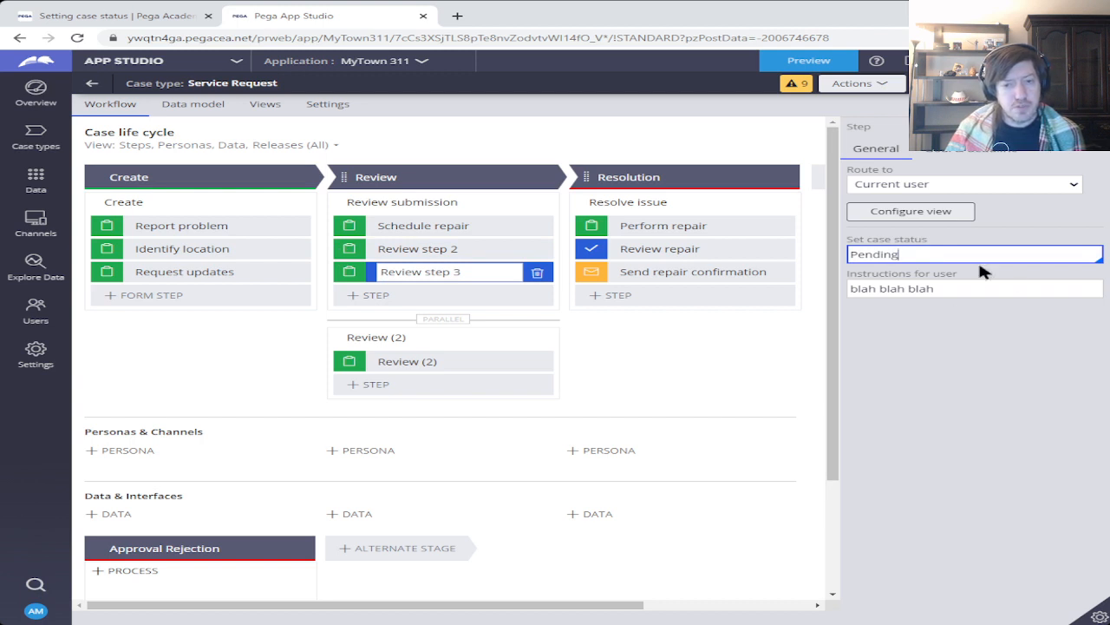
{"action": "left_click", "coordinate": [351, 356]}
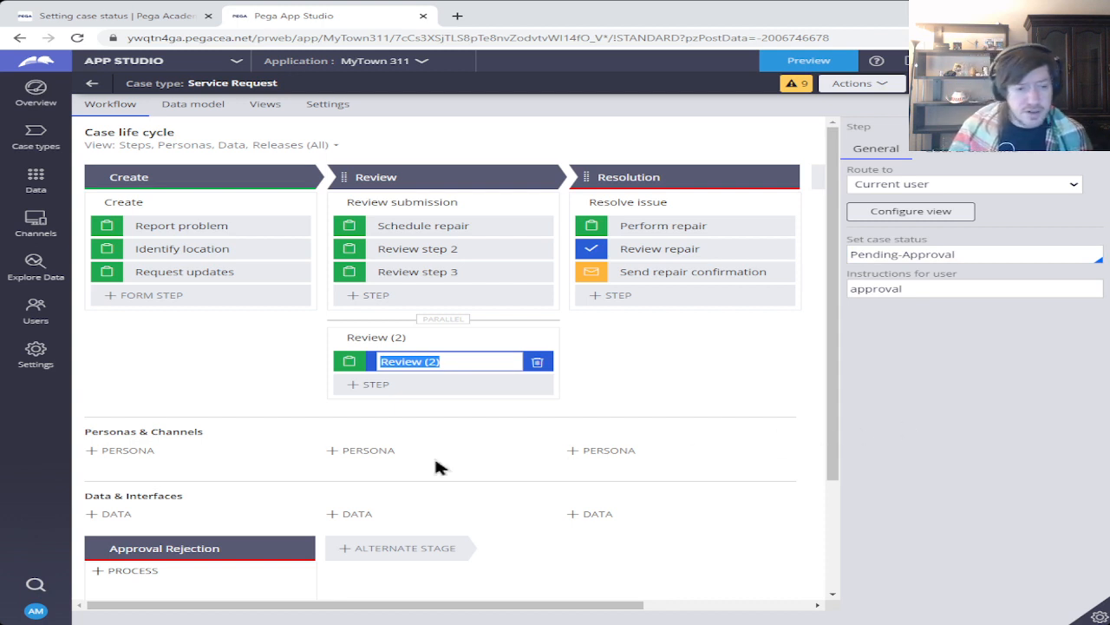
{"action": "left_click", "coordinate": [348, 226]}
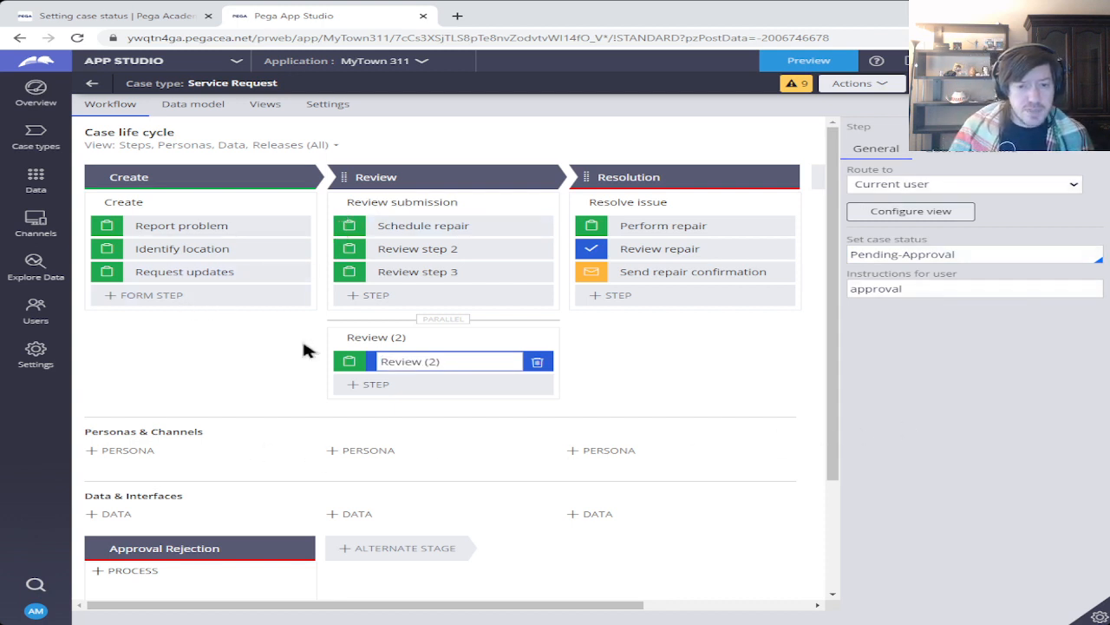
{"action": "left_click", "coordinate": [348, 249]}
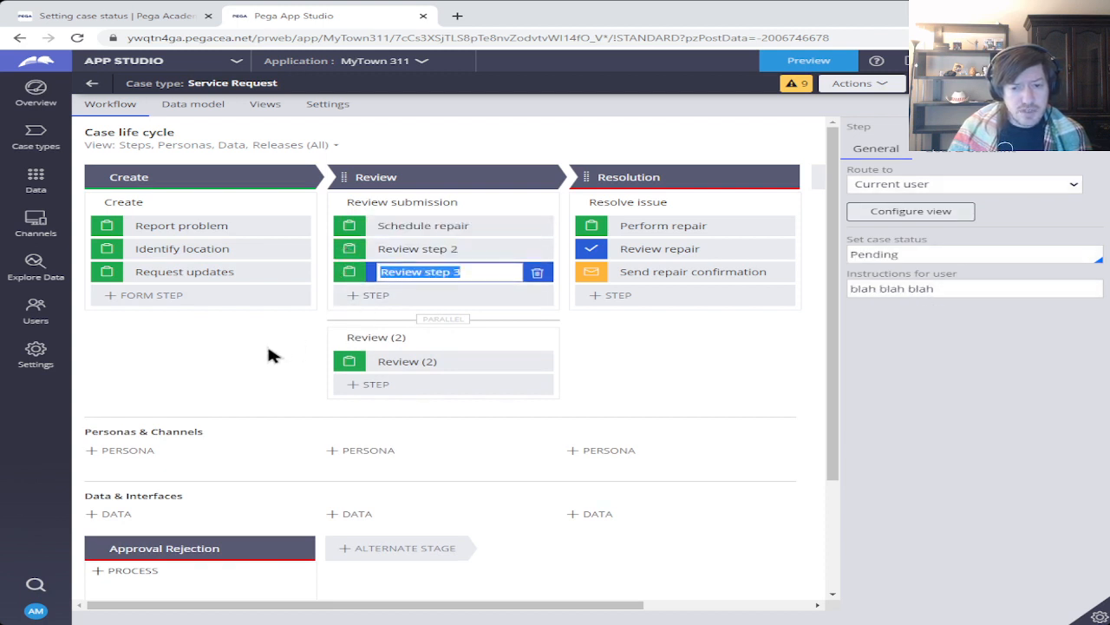
{"action": "left_click", "coordinate": [94, 222]}
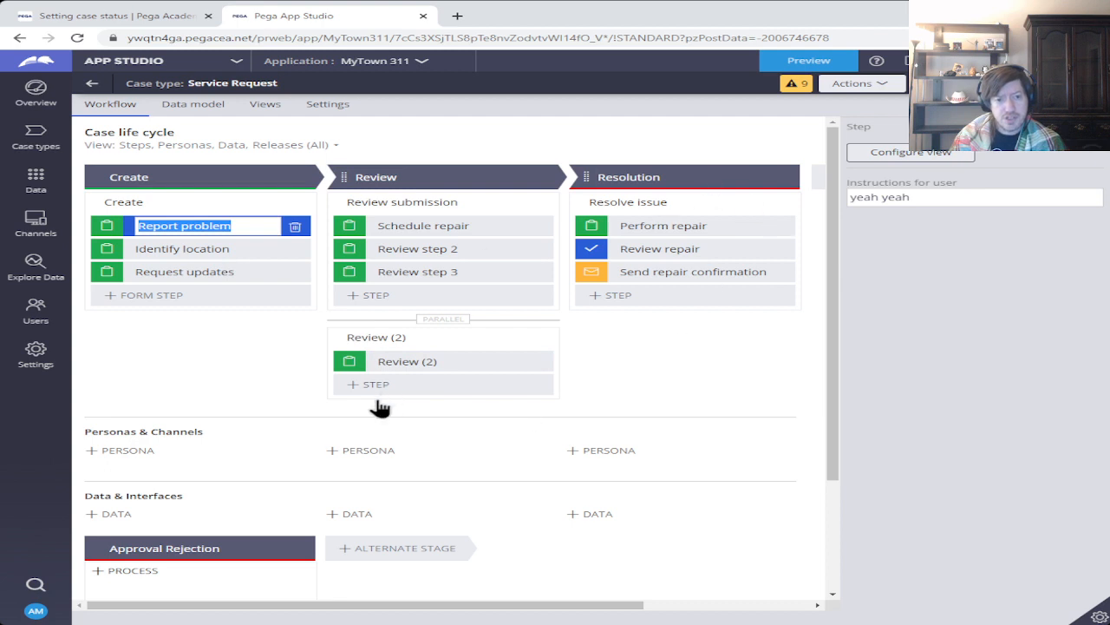
{"action": "left_click", "coordinate": [355, 356]}
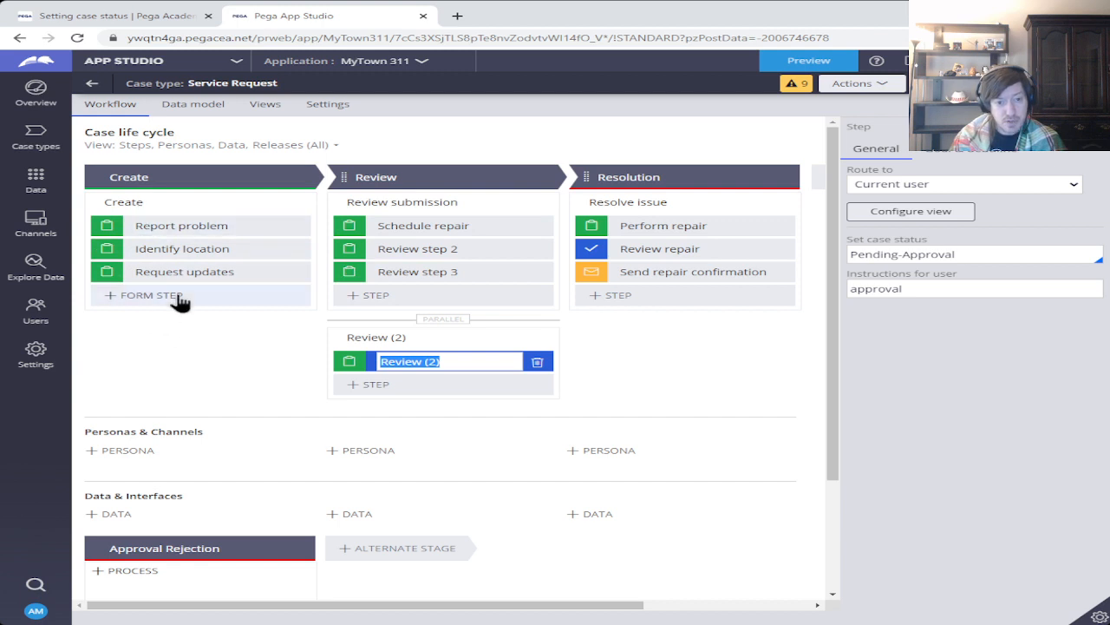
{"action": "left_click", "coordinate": [595, 275]}
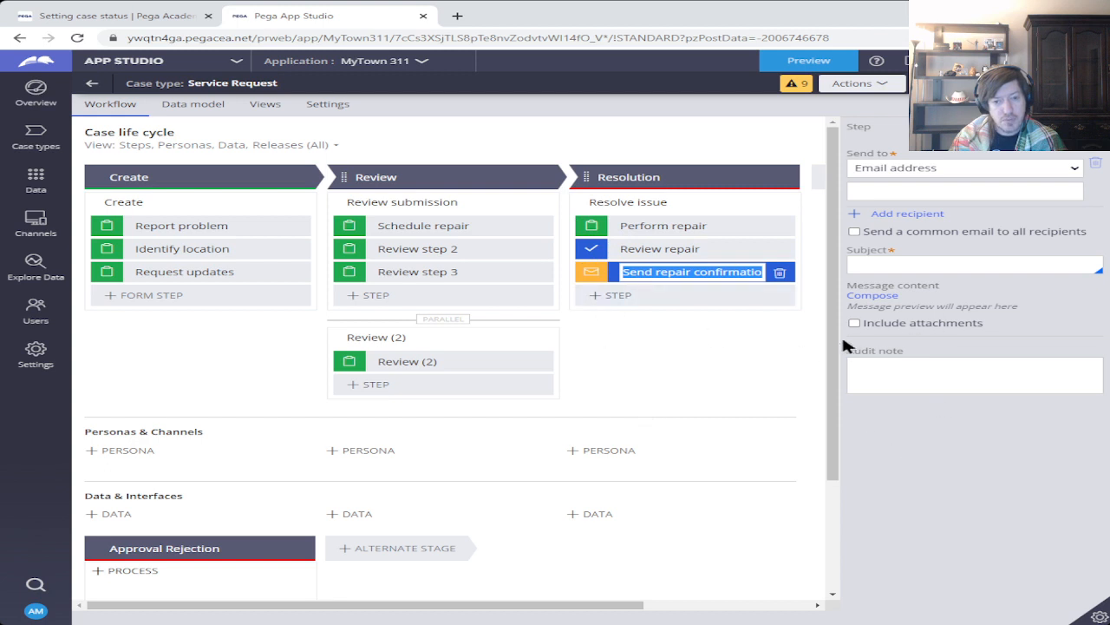
- Compare the Review repair approval flow with the case status settings of Perform repair and the Resolution stage
{"action": "left_click", "coordinate": [587, 248]}
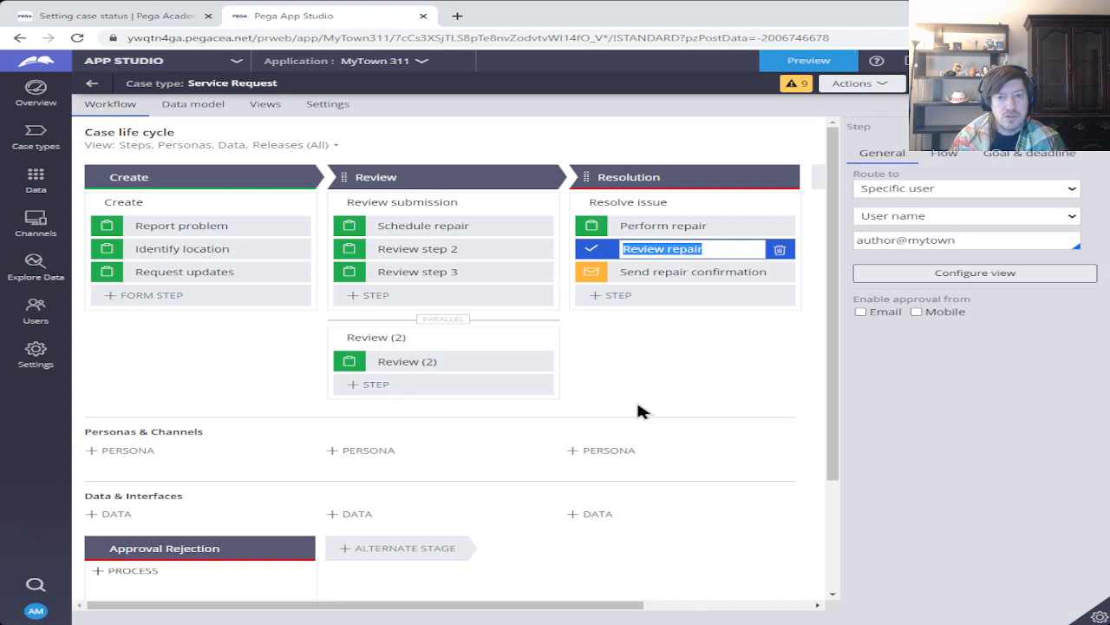
{"action": "left_click", "coordinate": [949, 159]}
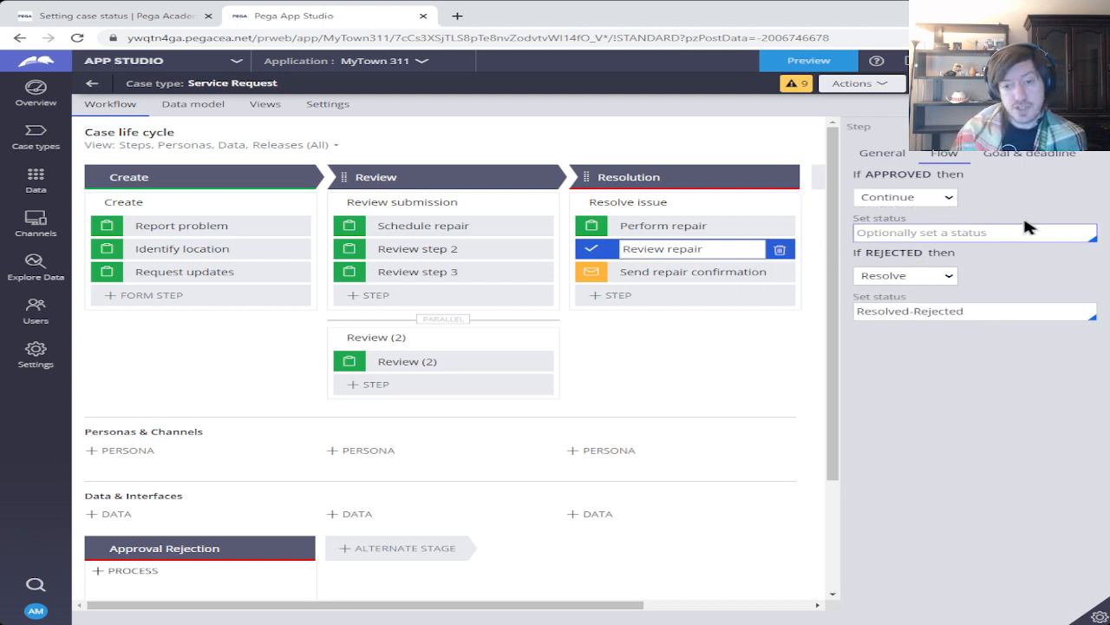
{"action": "left_click", "coordinate": [589, 221]}
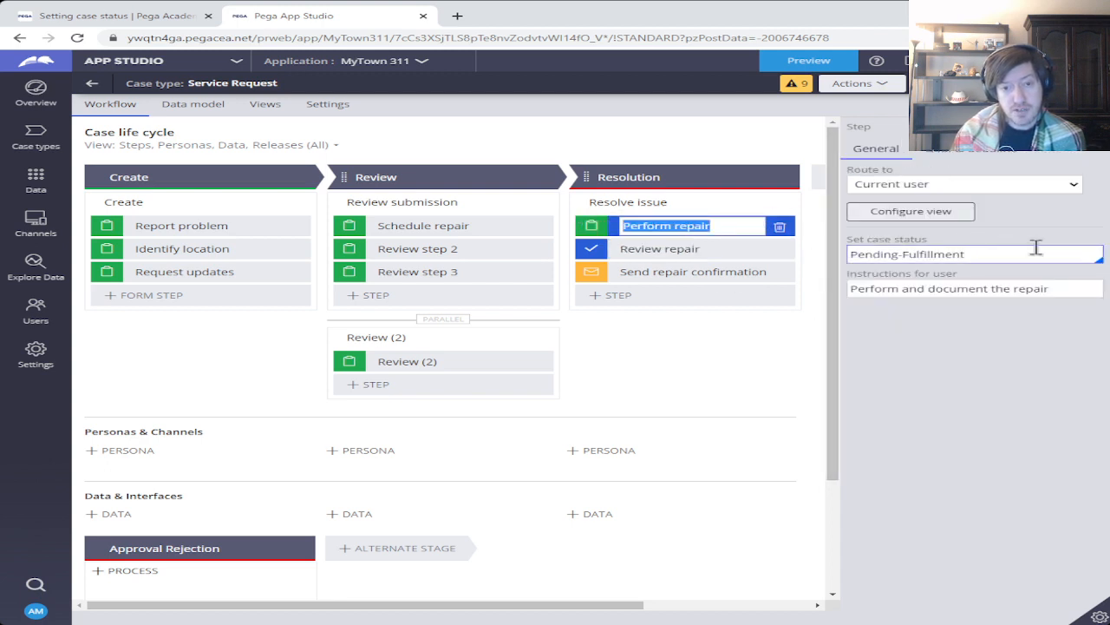
{"action": "left_click", "coordinate": [758, 179]}
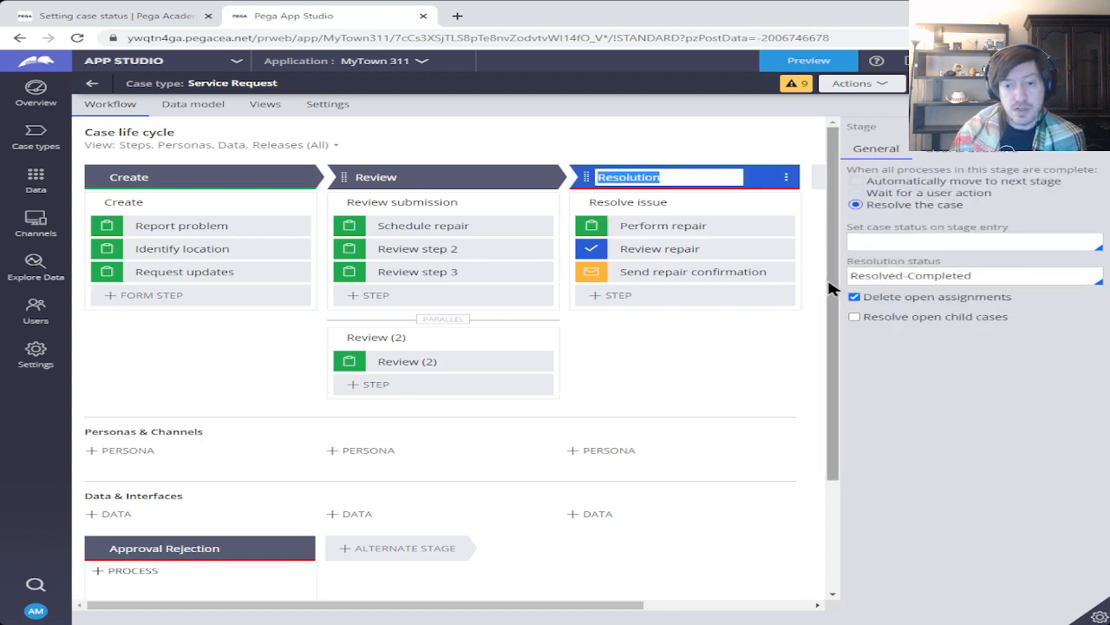
{"action": "left_click", "coordinate": [596, 225]}
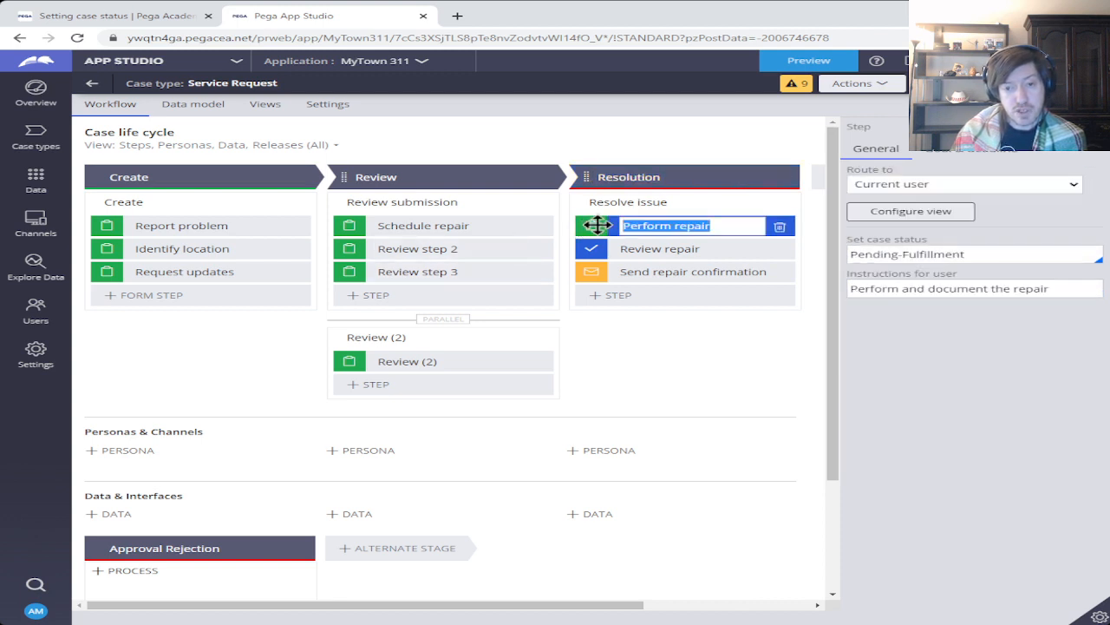
- Set the Review repair step's status on approval to Completed and check the Resolution stage's settings
{"action": "left_click", "coordinate": [597, 248]}
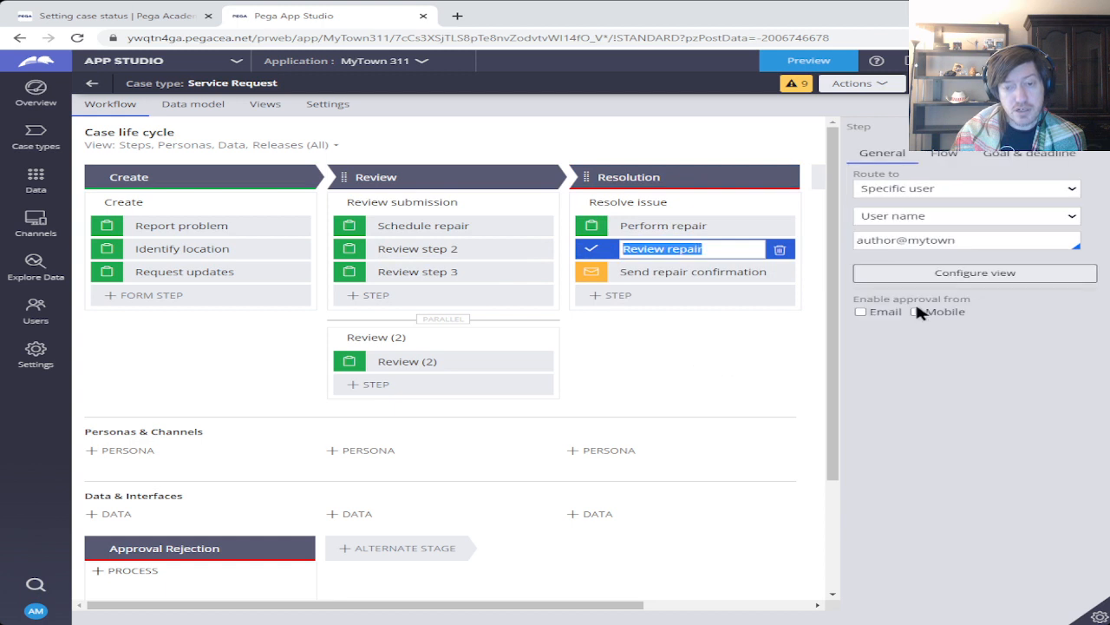
{"action": "left_click", "coordinate": [944, 152]}
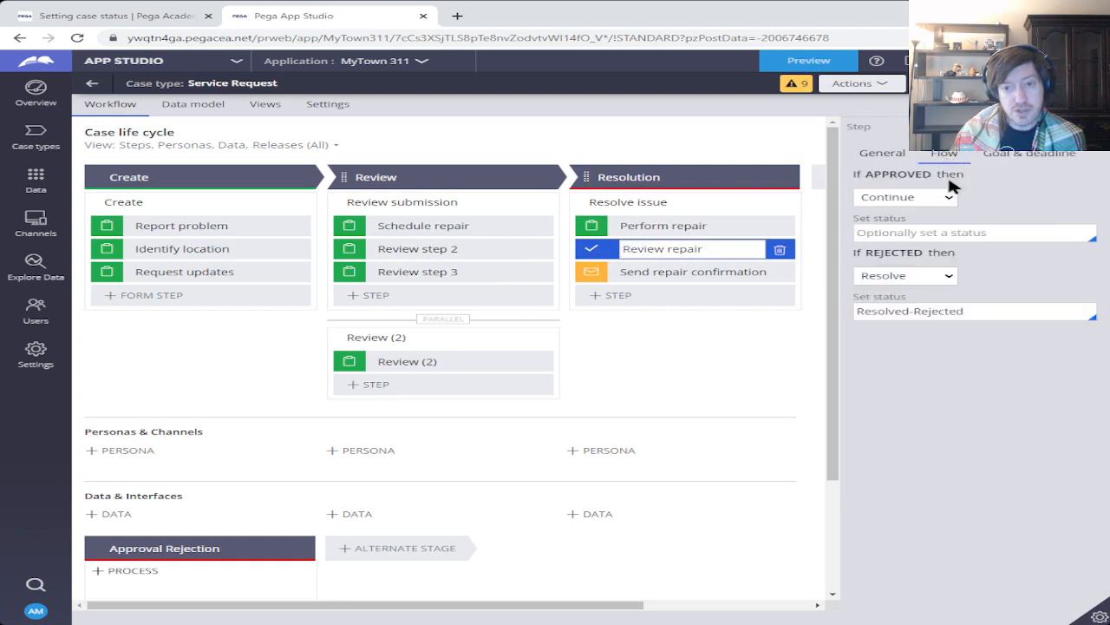
{"action": "left_click", "coordinate": [1022, 232]}
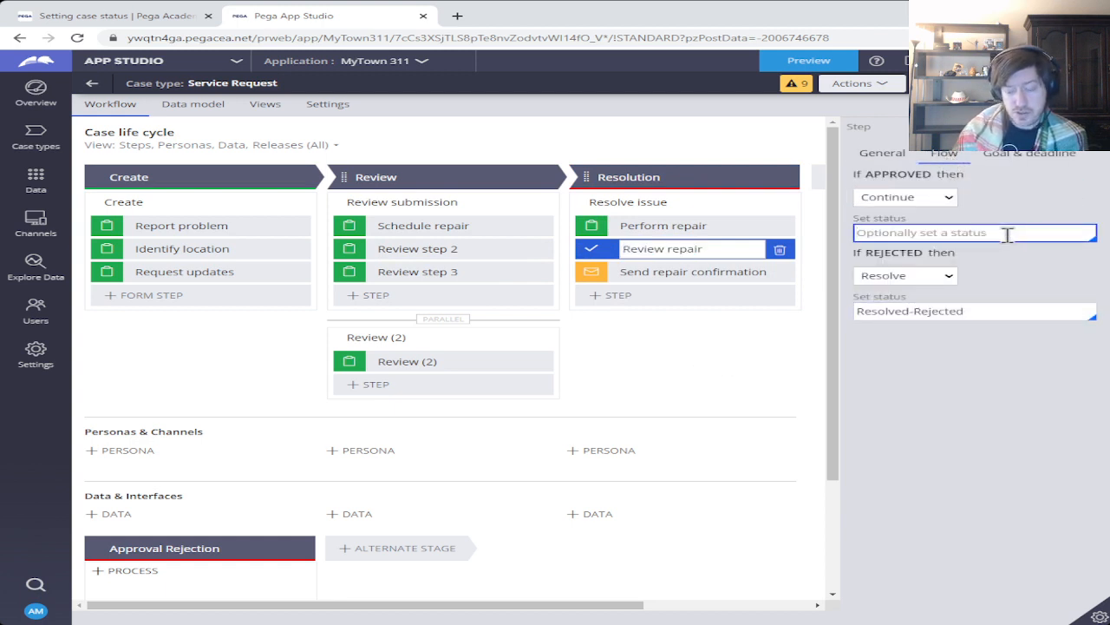
{"action": "left_click", "coordinate": [1006, 234]}
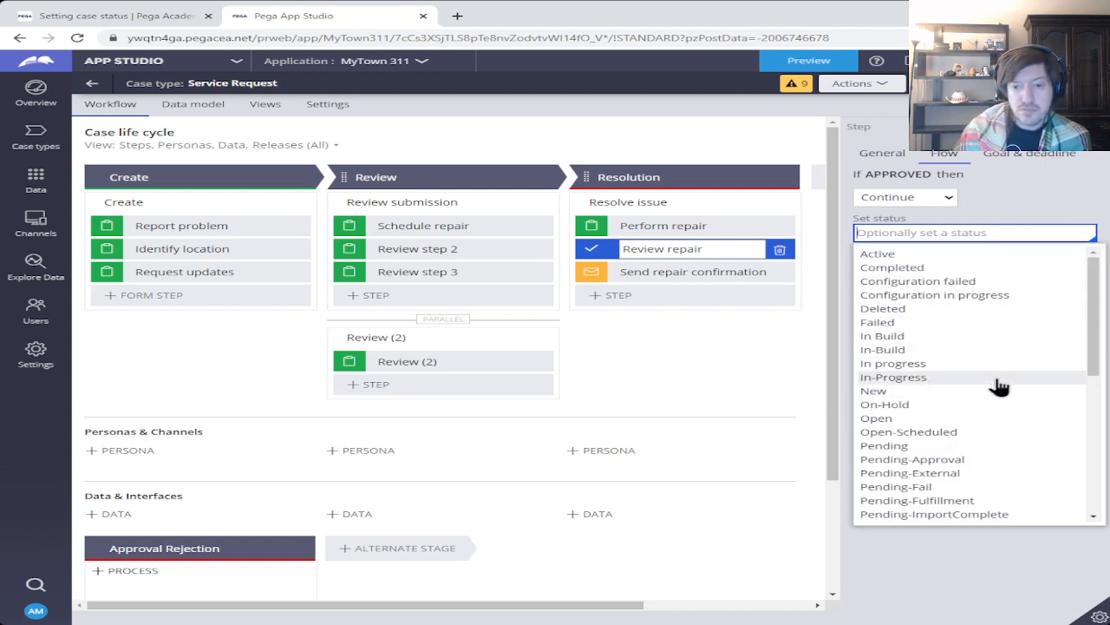
{"action": "scroll", "coordinate": [999, 386], "scroll_direction": "down", "scroll_amount": 5}
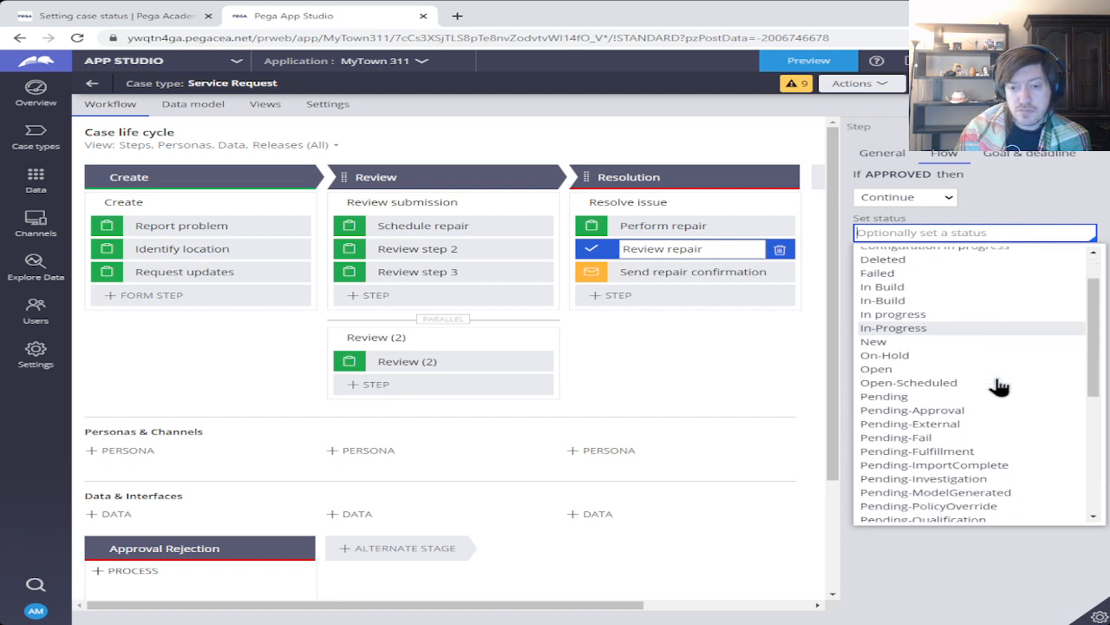
{"action": "scroll", "coordinate": [999, 386], "scroll_direction": "down", "scroll_amount": 1}
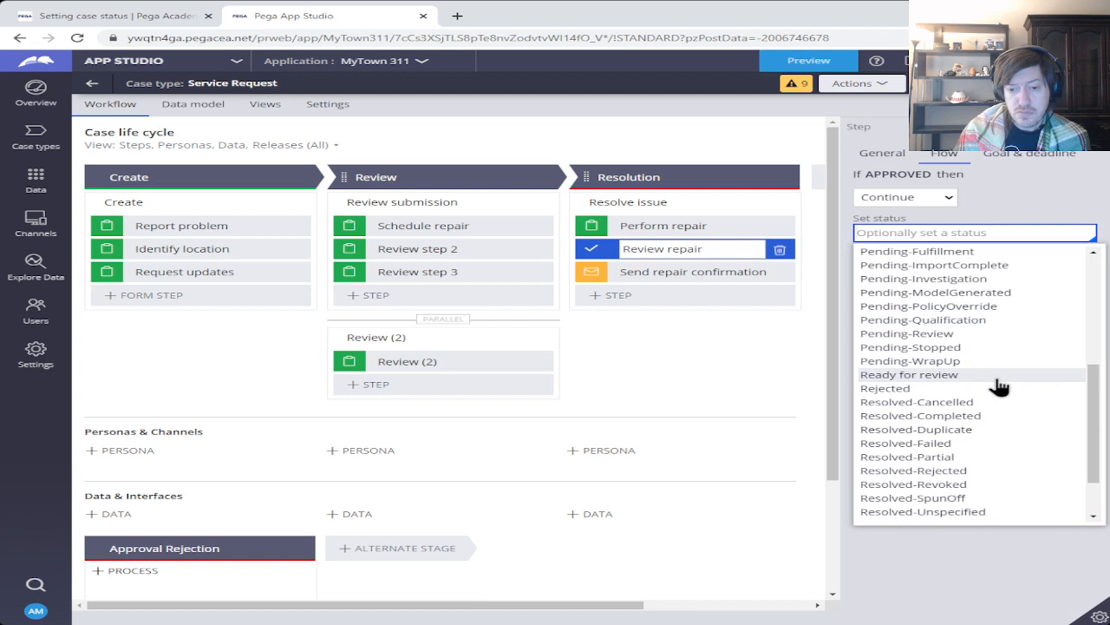
{"action": "scroll", "coordinate": [999, 386], "scroll_direction": "down", "scroll_amount": 2}
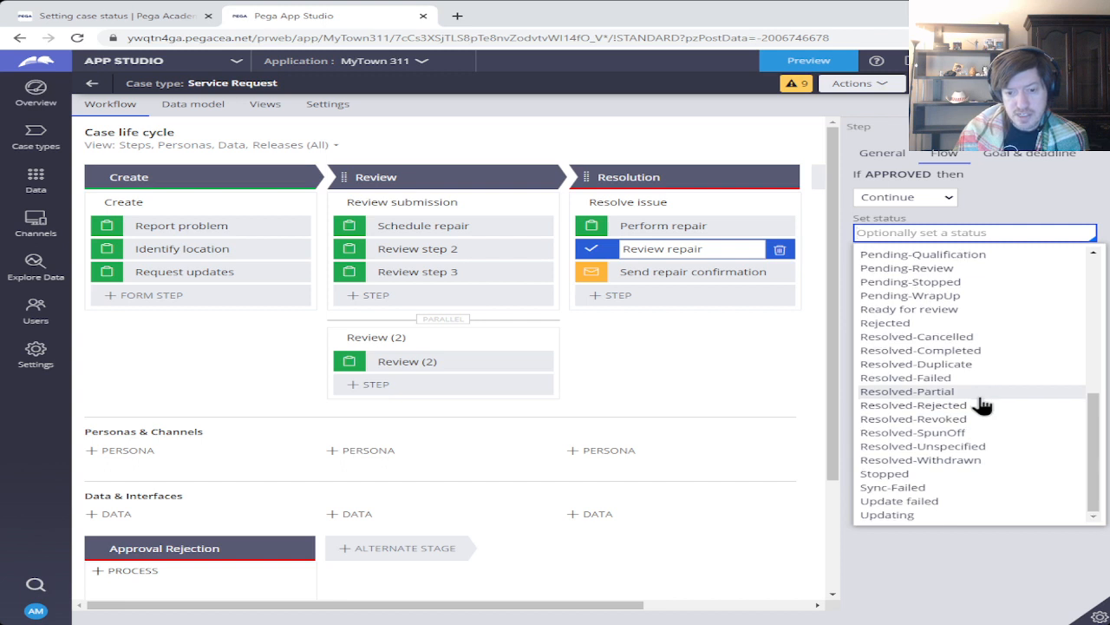
{"action": "scroll", "coordinate": [983, 405], "scroll_direction": "up", "scroll_amount": 6}
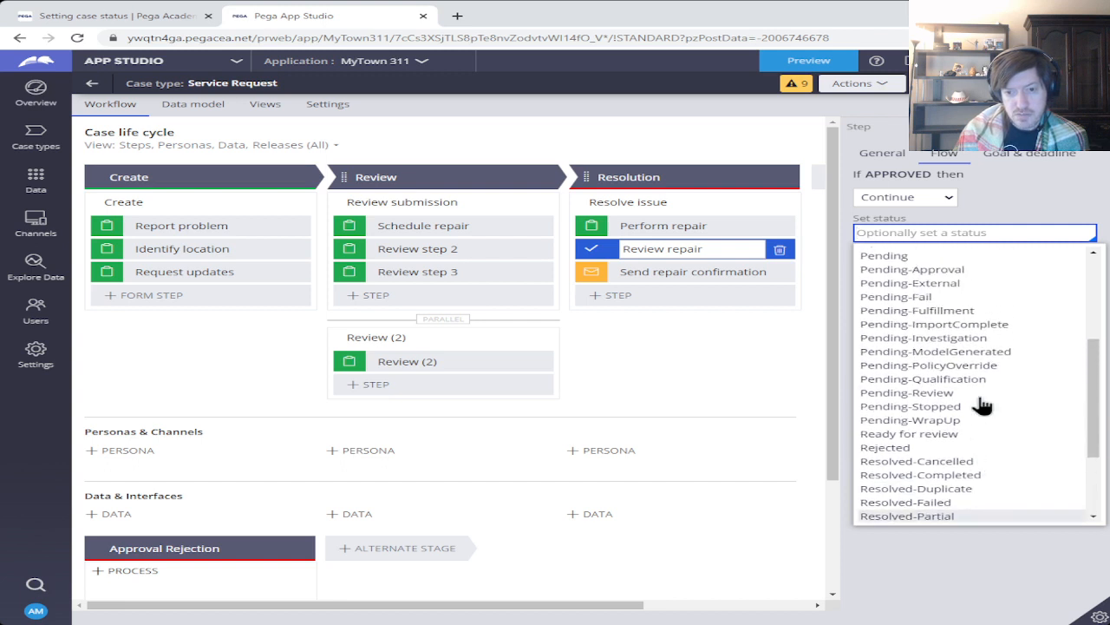
{"action": "scroll", "coordinate": [983, 405], "scroll_direction": "up", "scroll_amount": 1}
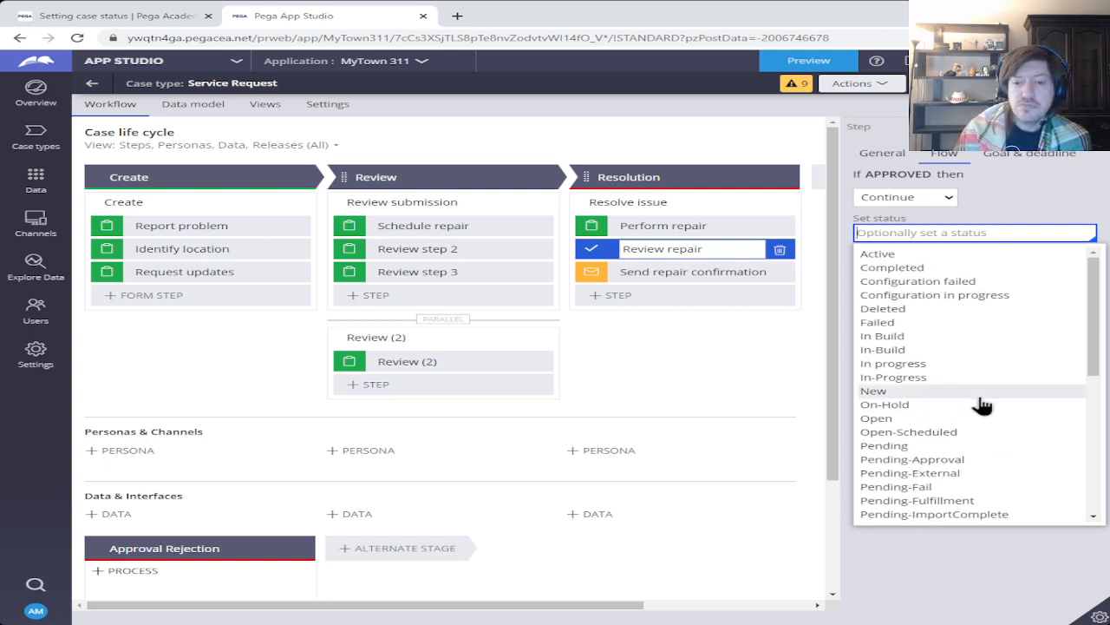
{"action": "left_click", "coordinate": [902, 267]}
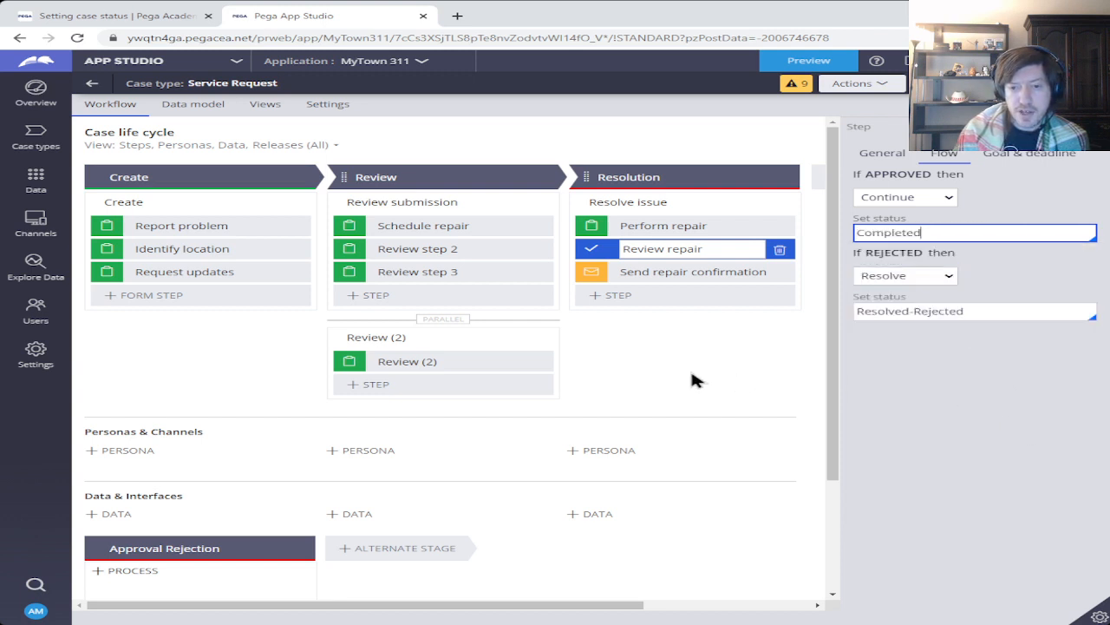
{"action": "left_click", "coordinate": [759, 179]}
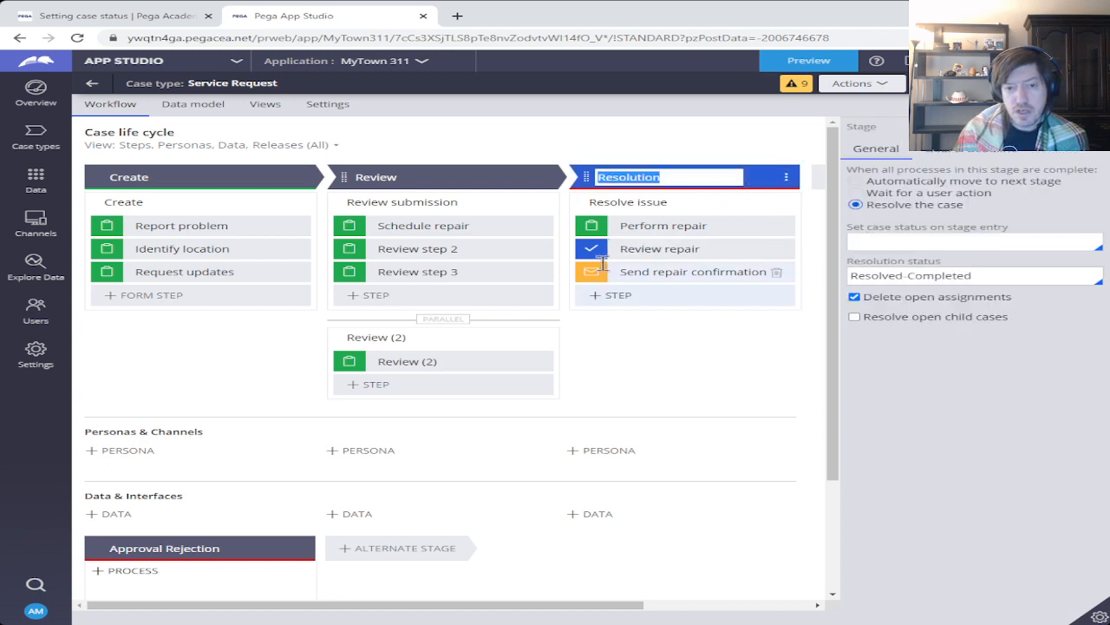
- Preview the application, create a new Service Request and advance it through Report problem, Identify location and Request updates
{"action": "left_click", "coordinate": [849, 401]}
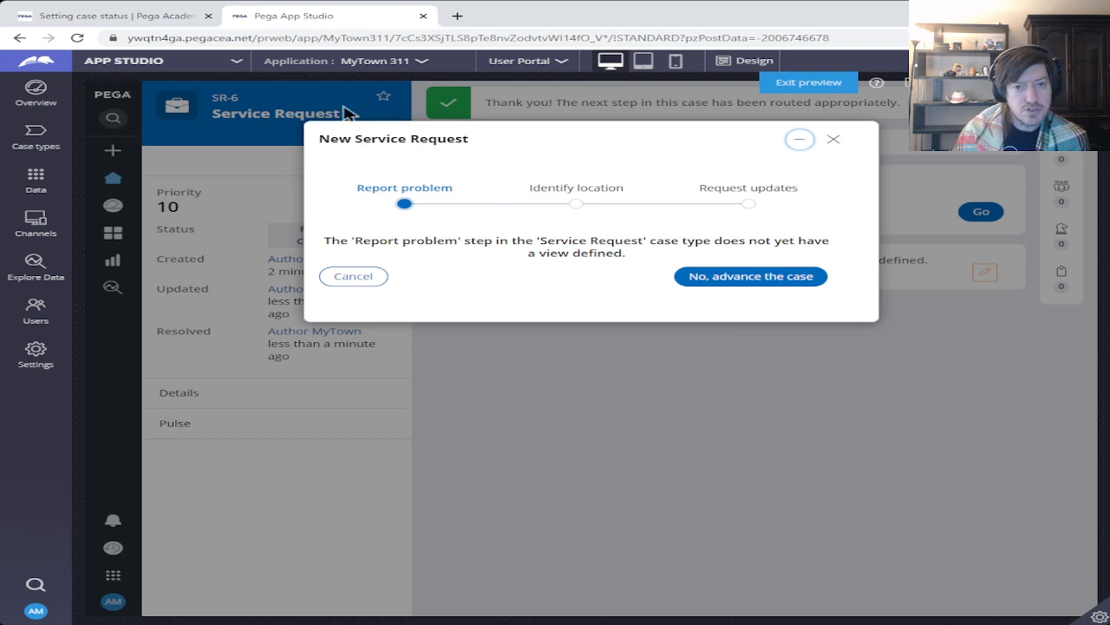
{"action": "left_click", "coordinate": [800, 141]}
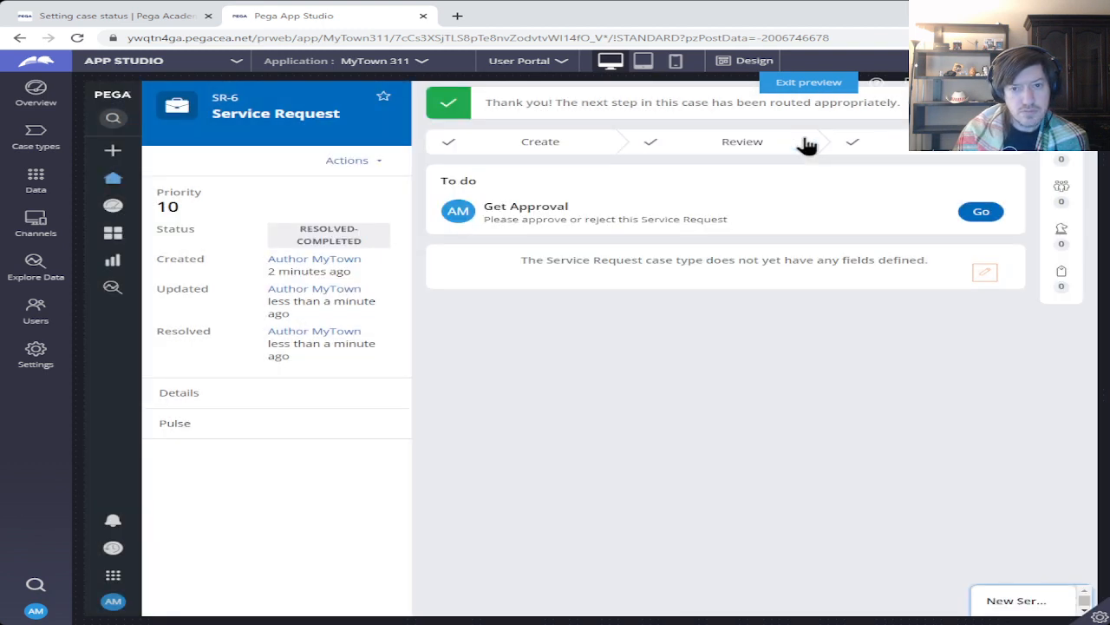
{"action": "left_click", "coordinate": [1036, 598]}
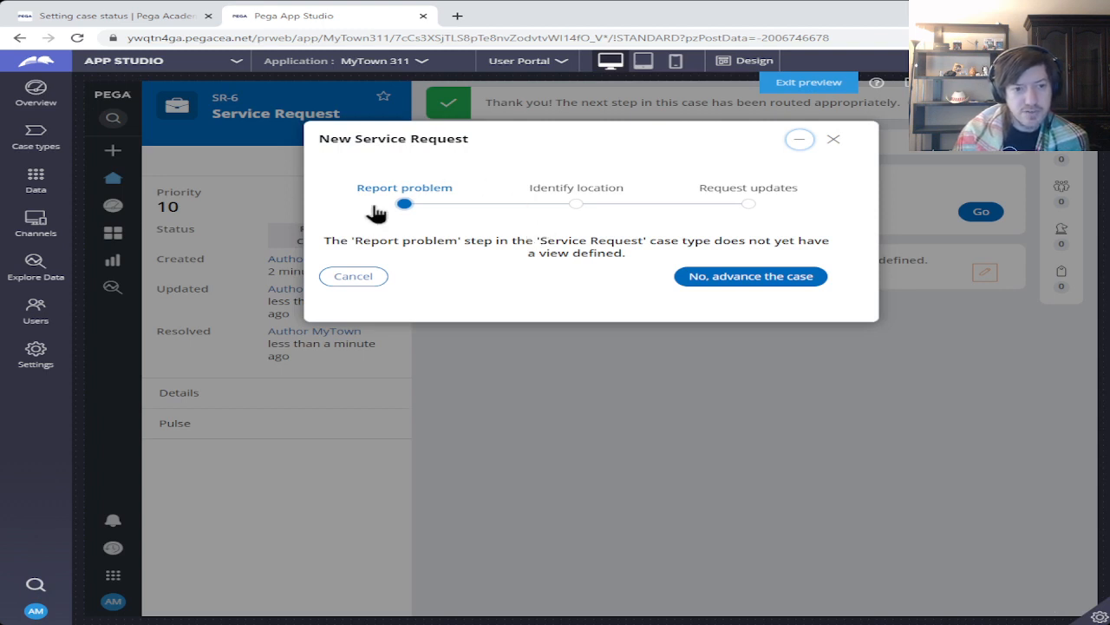
{"action": "left_click", "coordinate": [751, 276]}
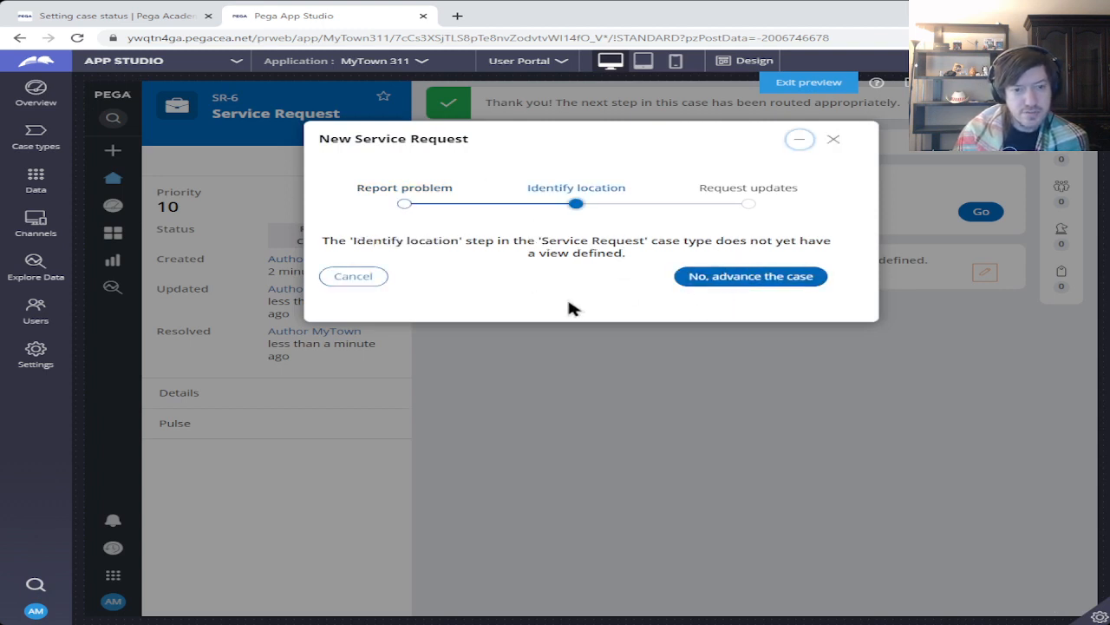
{"action": "left_click", "coordinate": [762, 277]}
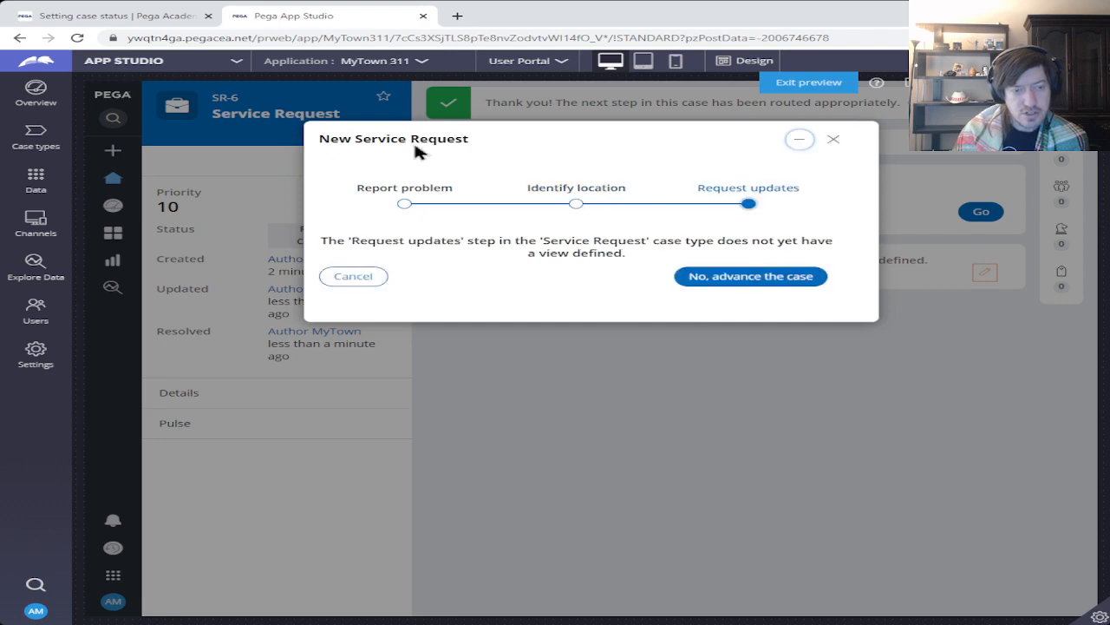
{"action": "left_click", "coordinate": [726, 277]}
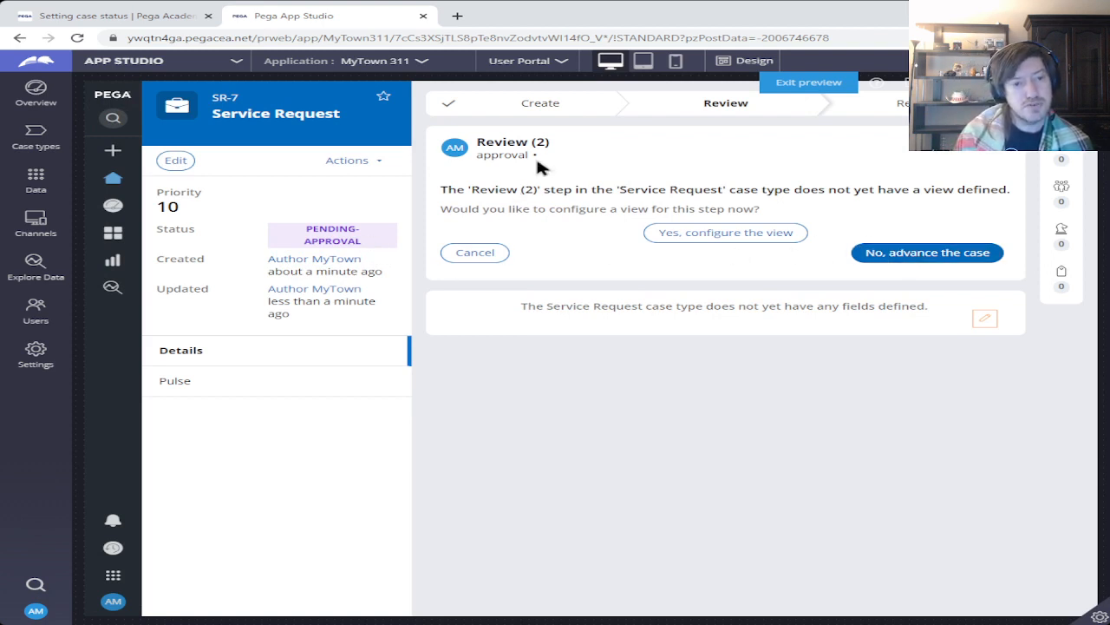
- Advance the case through Review (2), Schedule repair, Review step 2 and Review step 3, checking its status along the way
{"action": "left_click", "coordinate": [903, 260]}
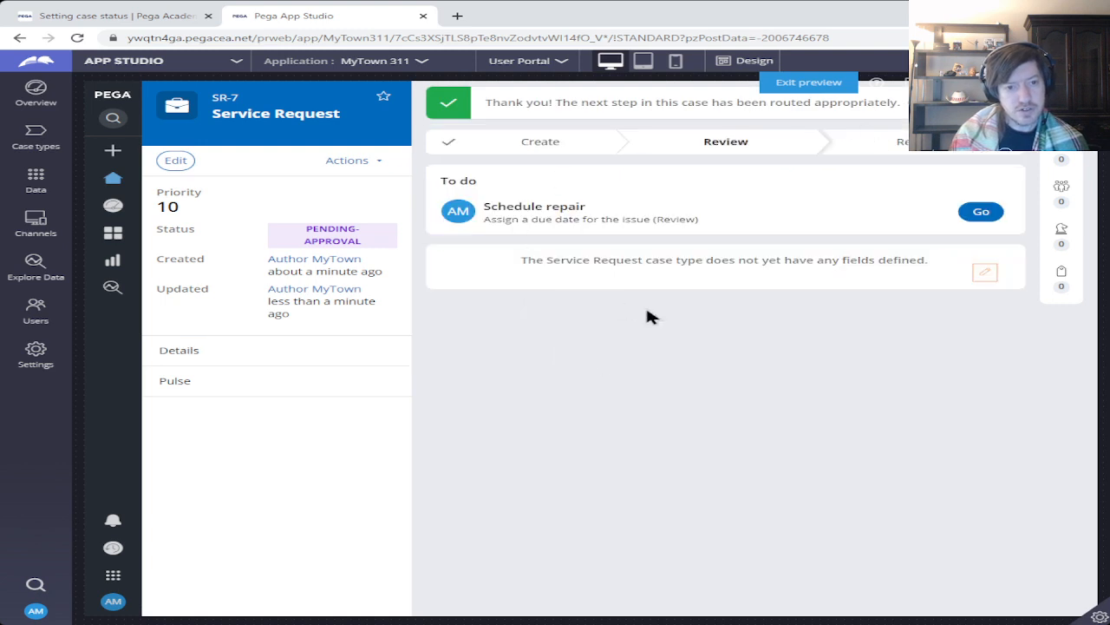
{"action": "left_click", "coordinate": [981, 212]}
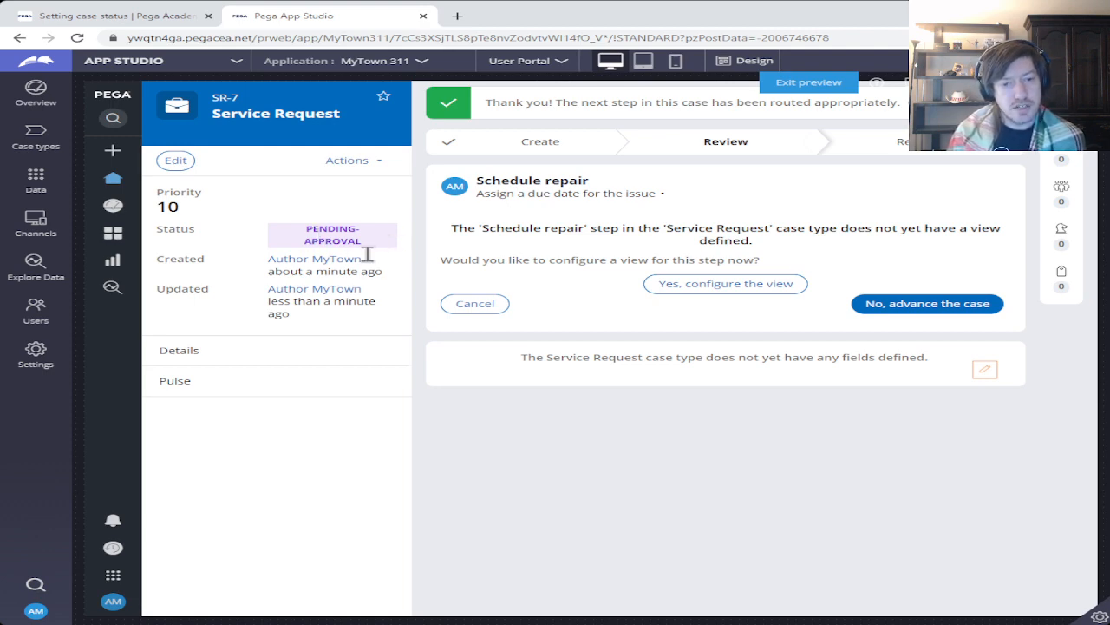
{"action": "left_click", "coordinate": [911, 306]}
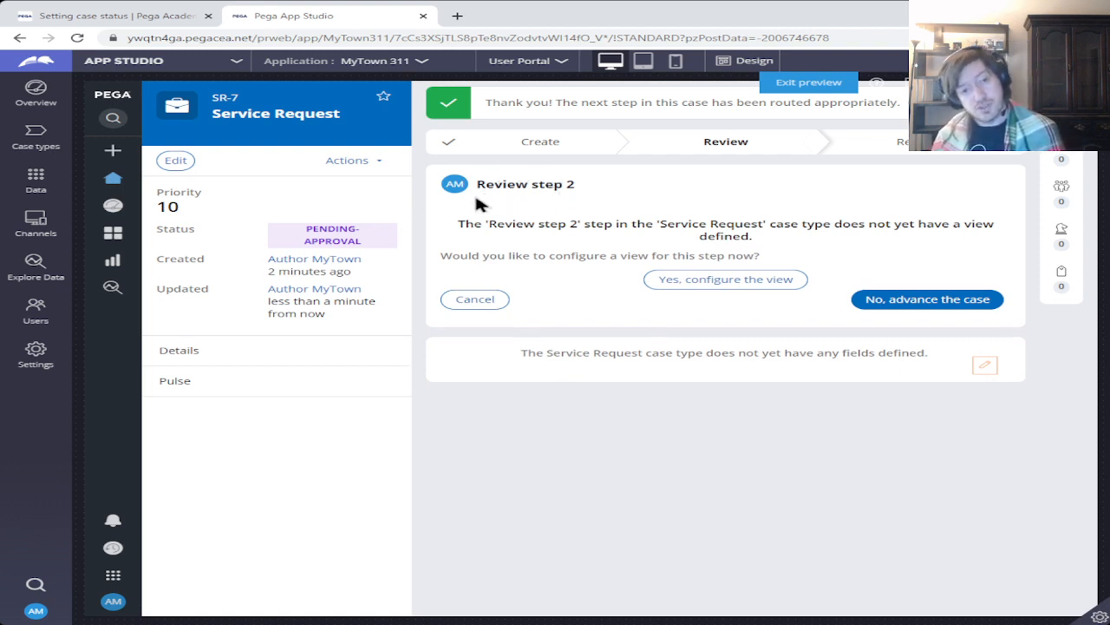
{"action": "left_click_drag", "start_coordinate": [474, 192], "coordinate": [650, 198]}
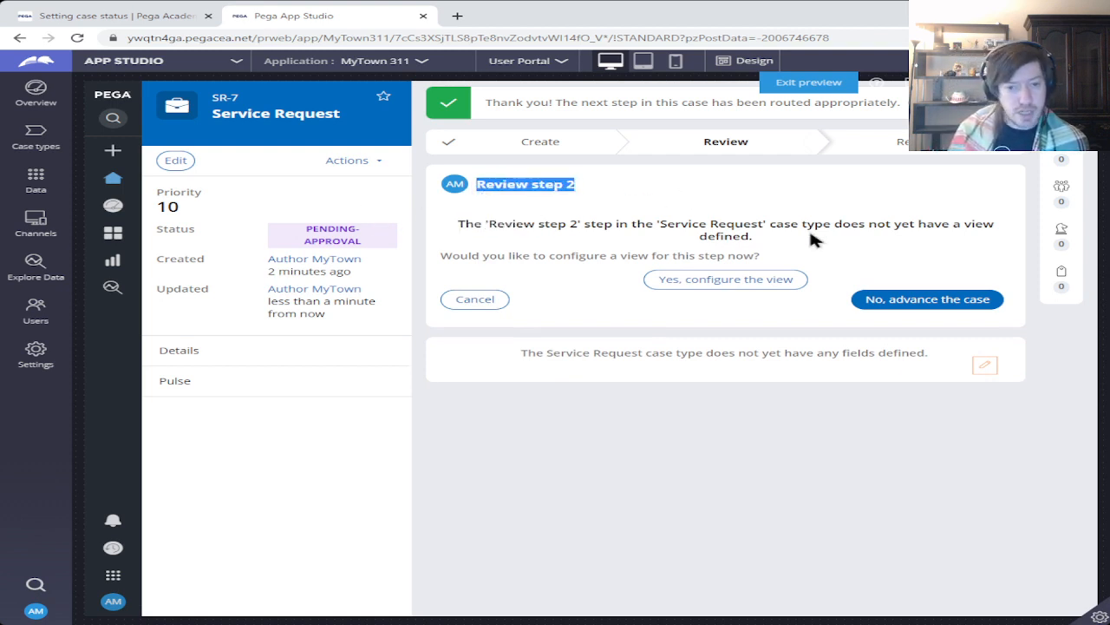
{"action": "left_click", "coordinate": [936, 298]}
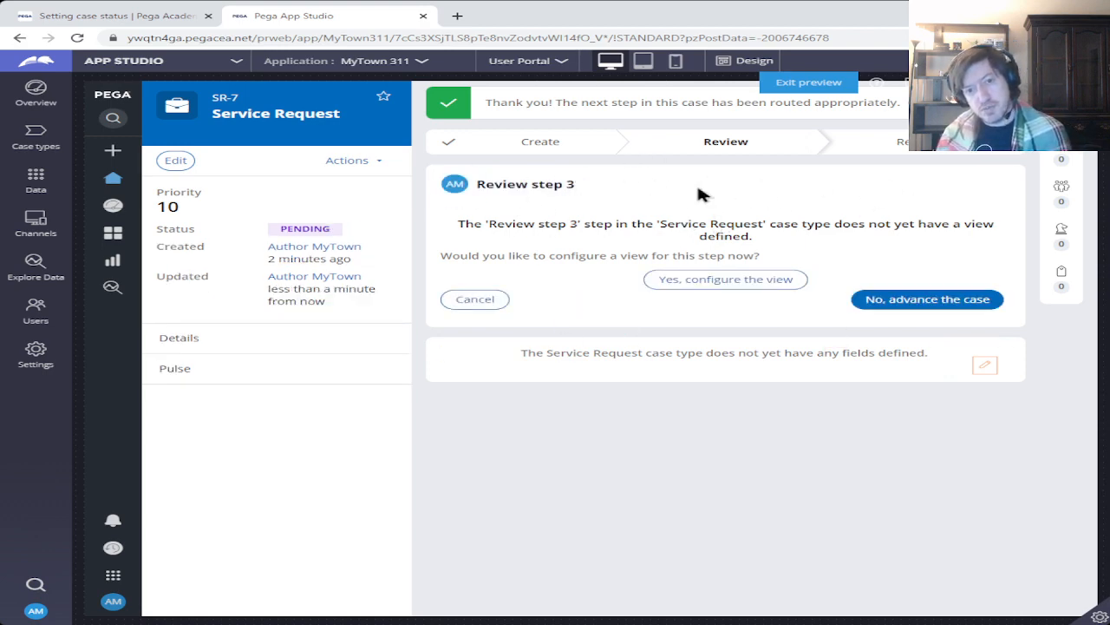
{"action": "left_click", "coordinate": [950, 300]}
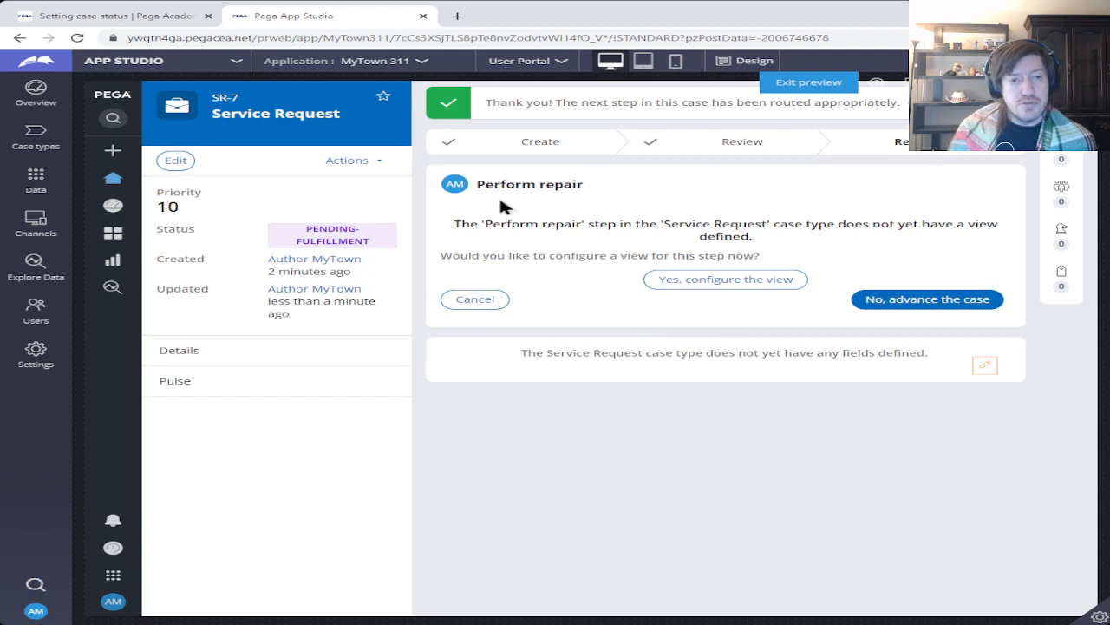
- Advance the case past Perform repair, approve it and check its final status
{"action": "left_click", "coordinate": [859, 300]}
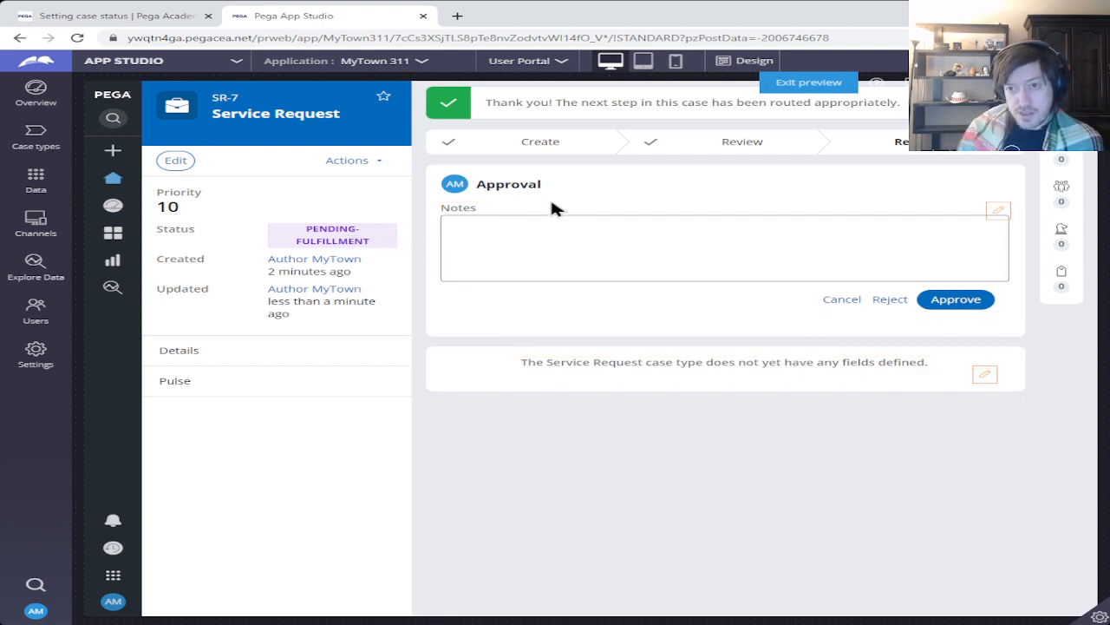
{"action": "left_click", "coordinate": [959, 302]}
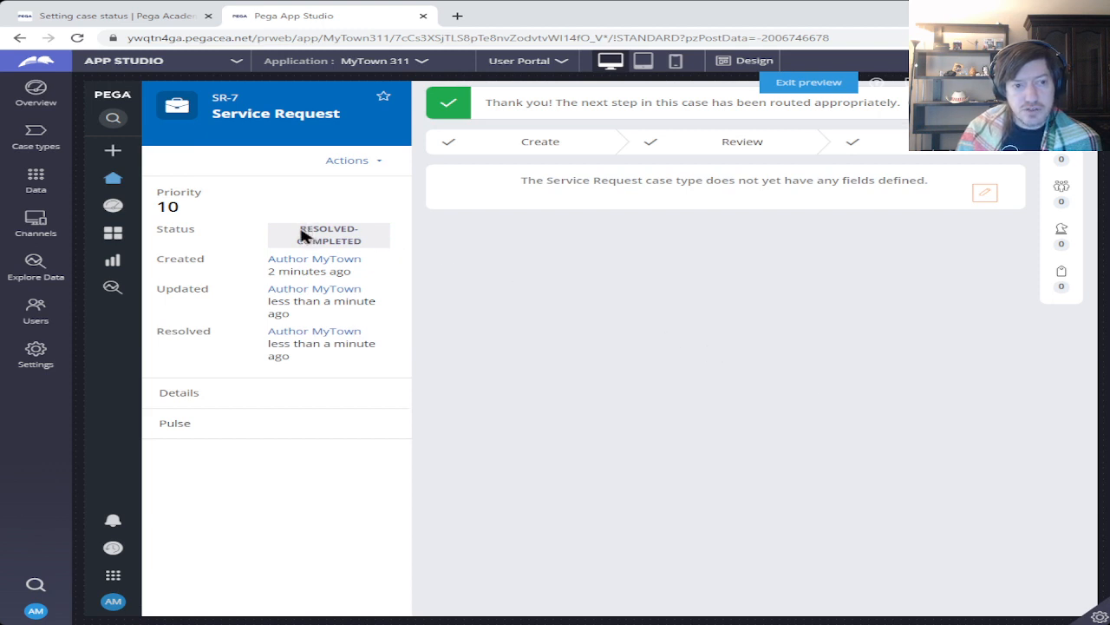
{"action": "left_click_drag", "start_coordinate": [301, 235], "coordinate": [372, 255]}
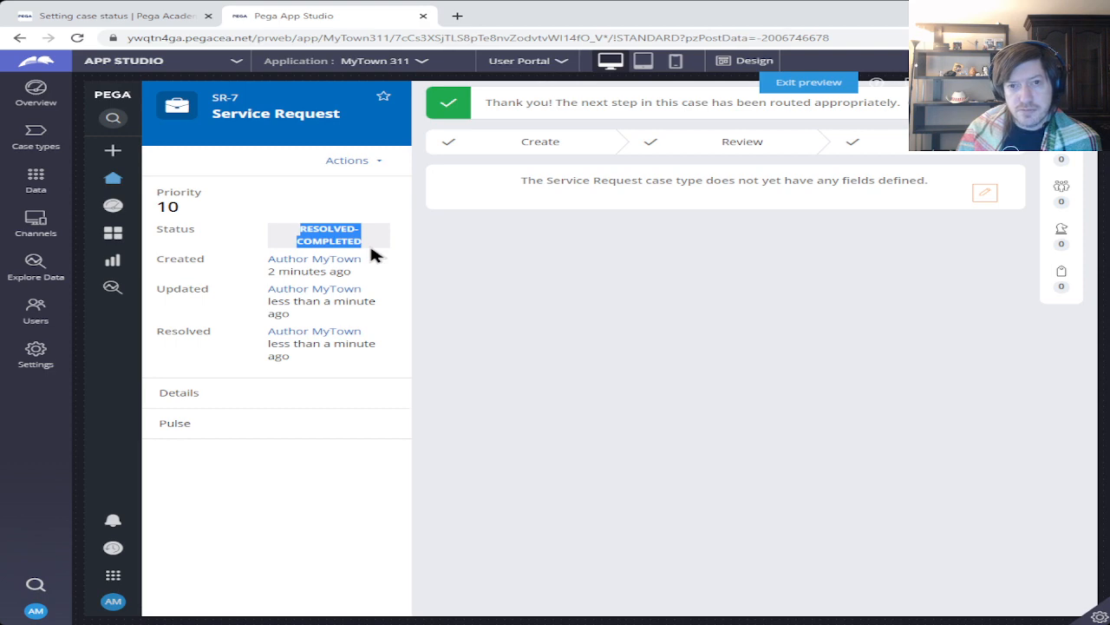
- Exit the preview and recheck the Review repair step's approval and rejection status settings
{"action": "left_click", "coordinate": [829, 84]}
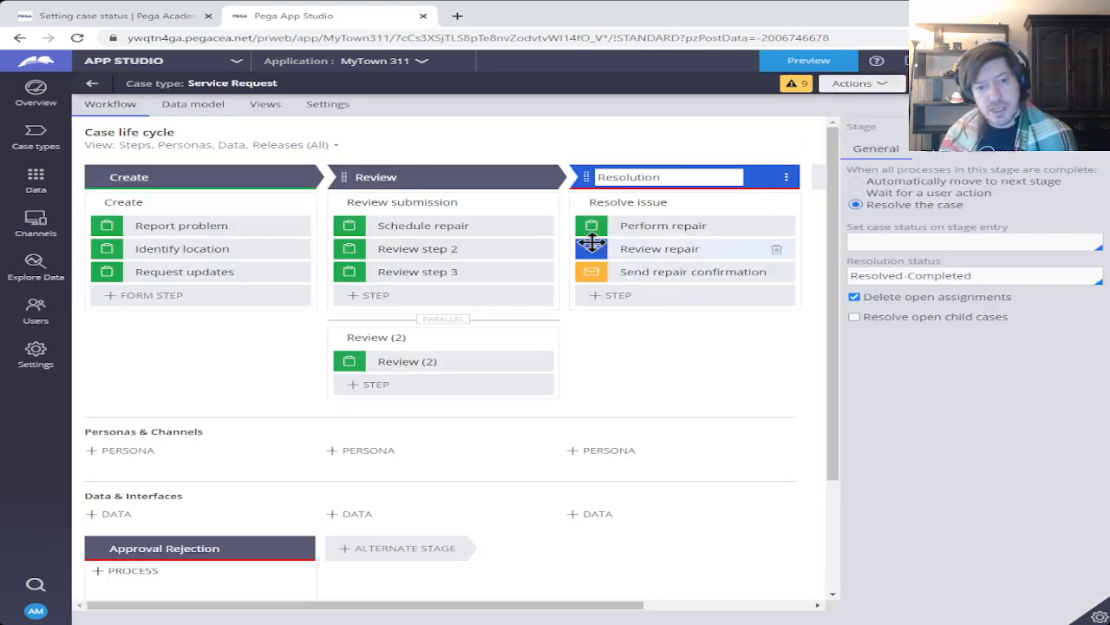
{"action": "left_click", "coordinate": [593, 243]}
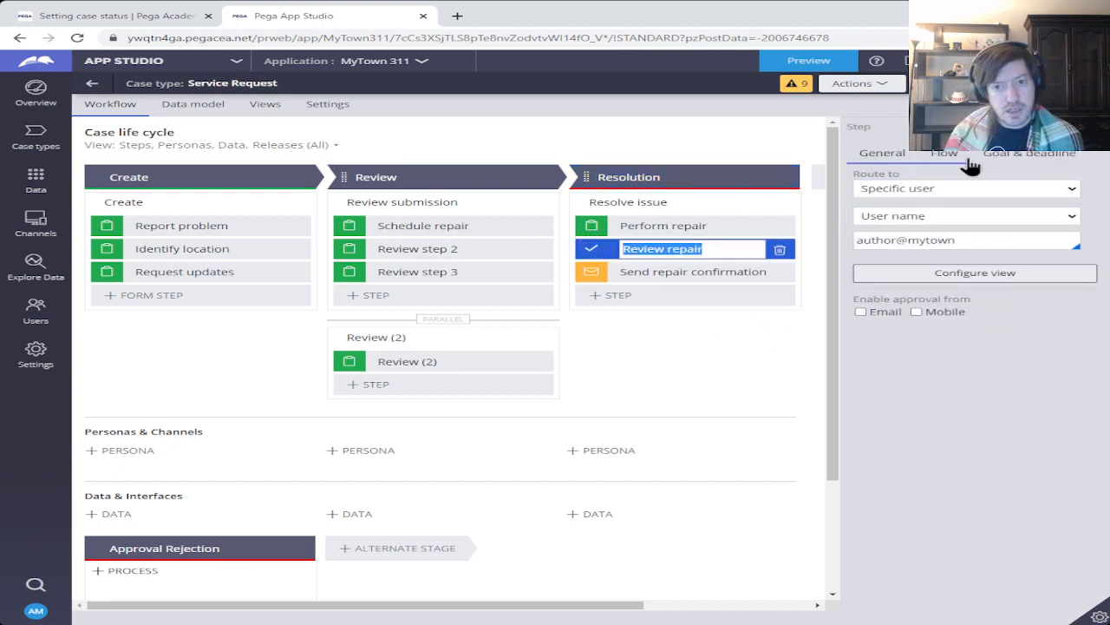
{"action": "left_click", "coordinate": [955, 164]}
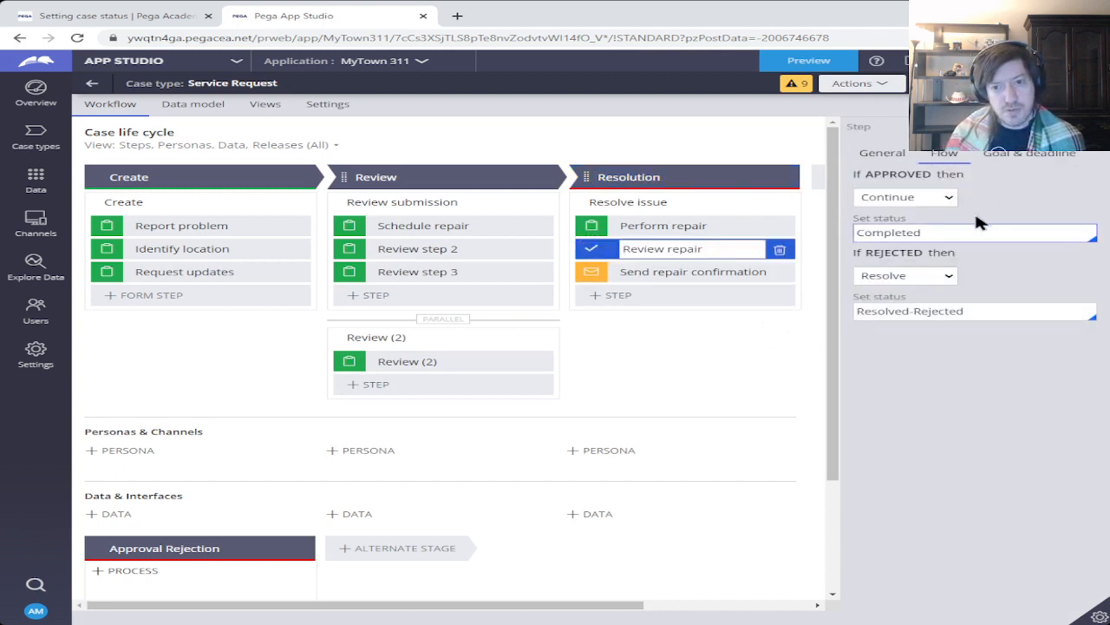